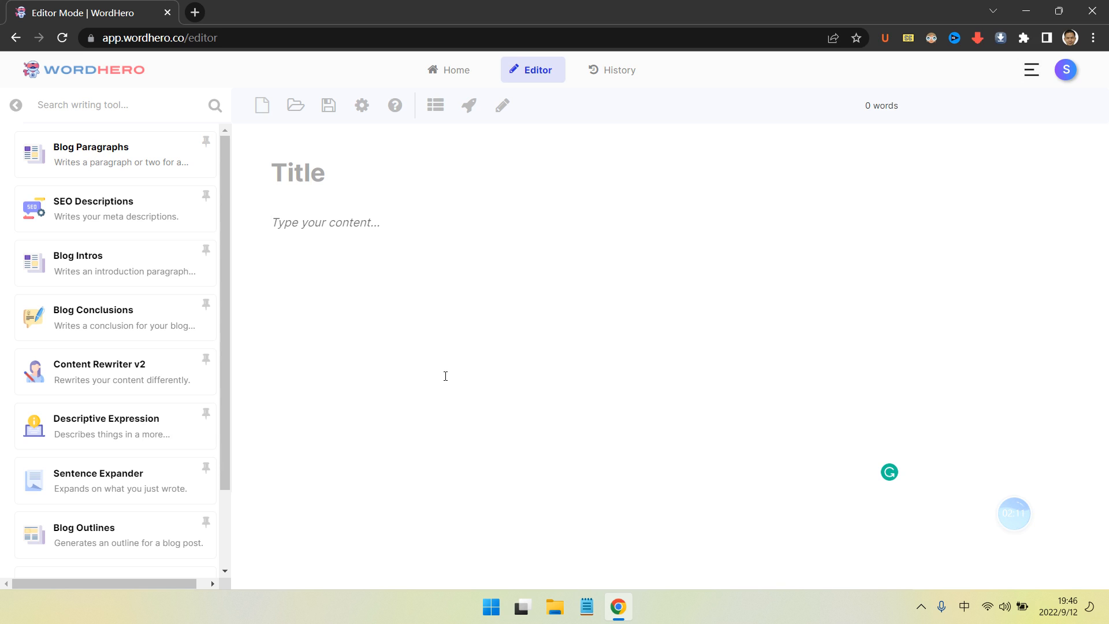
- Enter "Timely" as the document title
{"action": "left_click", "coordinate": [368, 172]}
{"action": "type", "text": "T"}
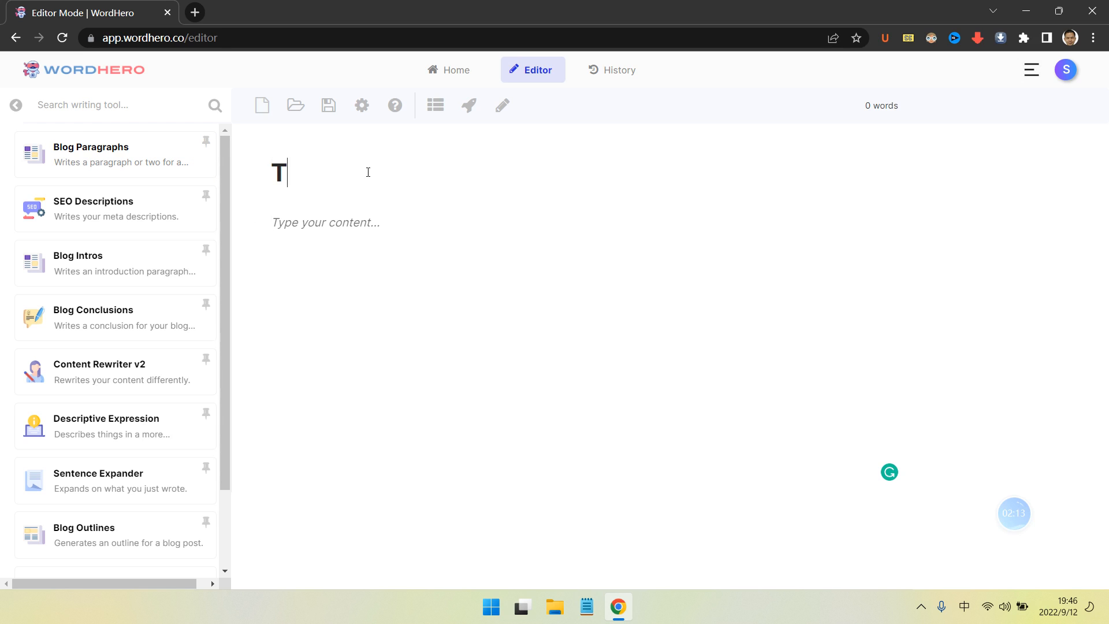
{"action": "type", "text": "ime"}
{"action": "key", "text": "shift"}
{"action": "type", "text": "ly"}
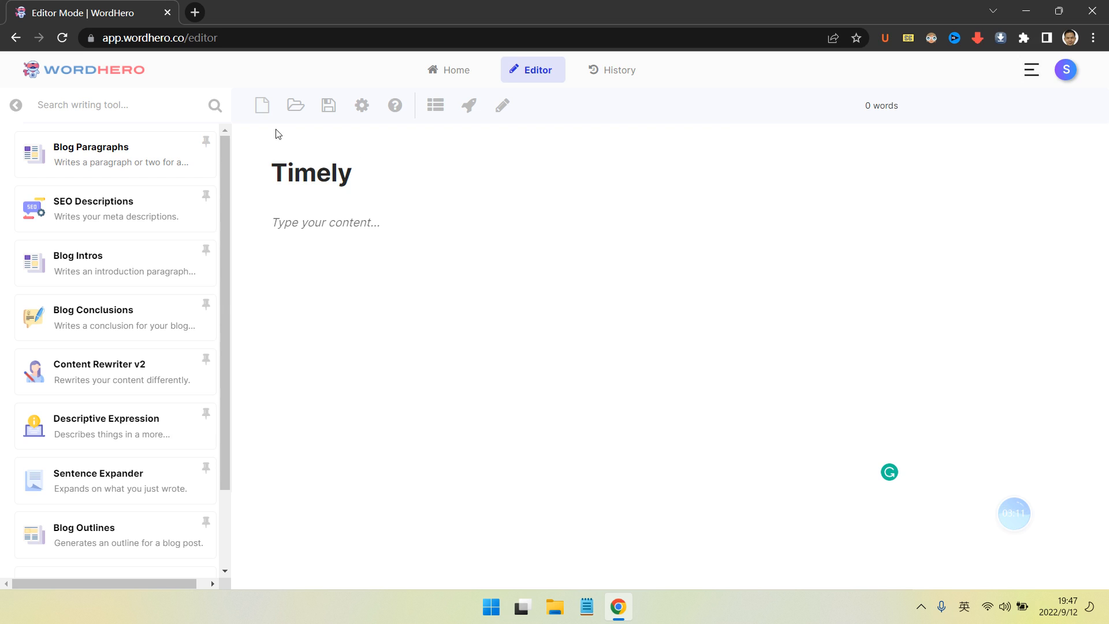
{"action": "left_click", "coordinate": [359, 234]}
{"action": "type", "text": "makeadirec"}
{"action": "key", "text": "BackSpace"}
{"action": "key", "text": "BackSpace"}
{"action": "key", "text": "BackSpace"}
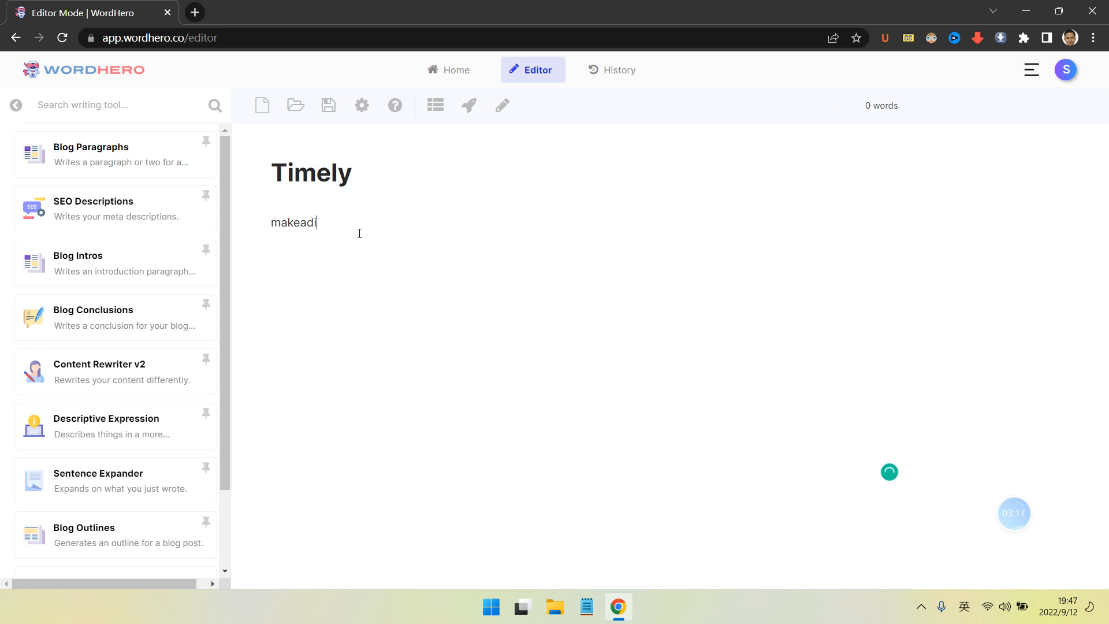
{"action": "type", "text": "ference.cool"}
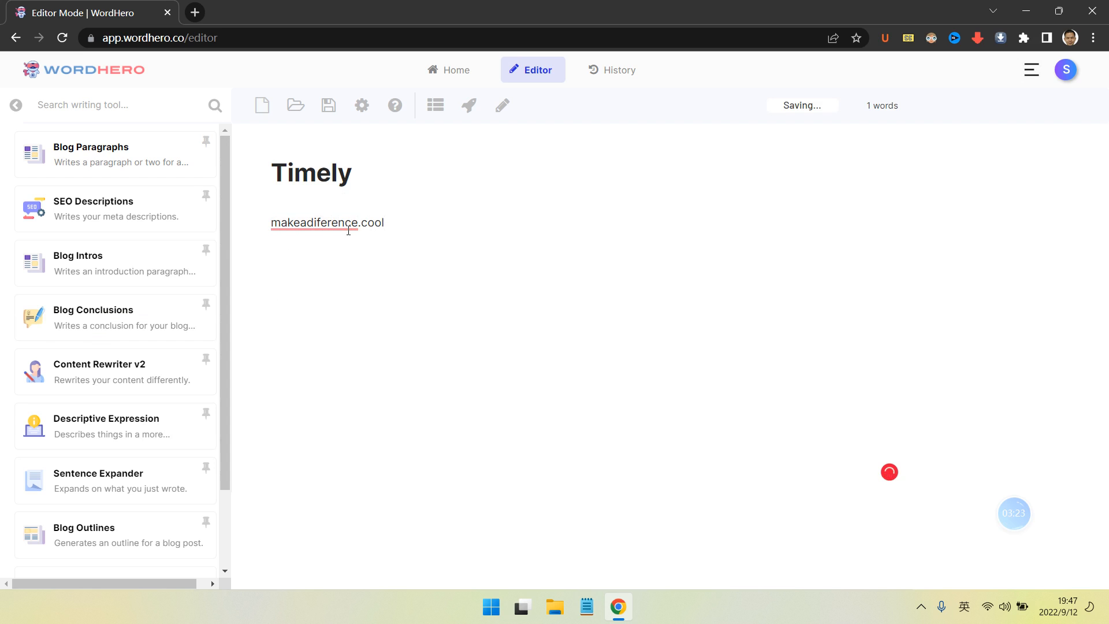
{"action": "mouse_move", "coordinate": [349, 224]}
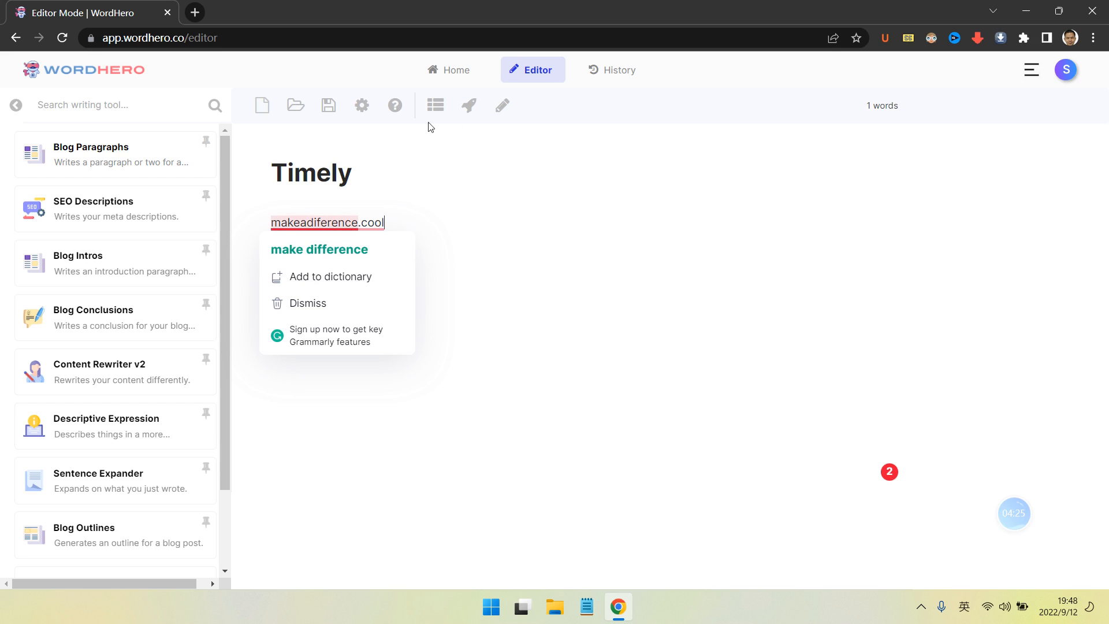
{"action": "left_click_drag", "start_coordinate": [411, 228], "coordinate": [269, 224]}
{"action": "key", "text": "BackSpace"}
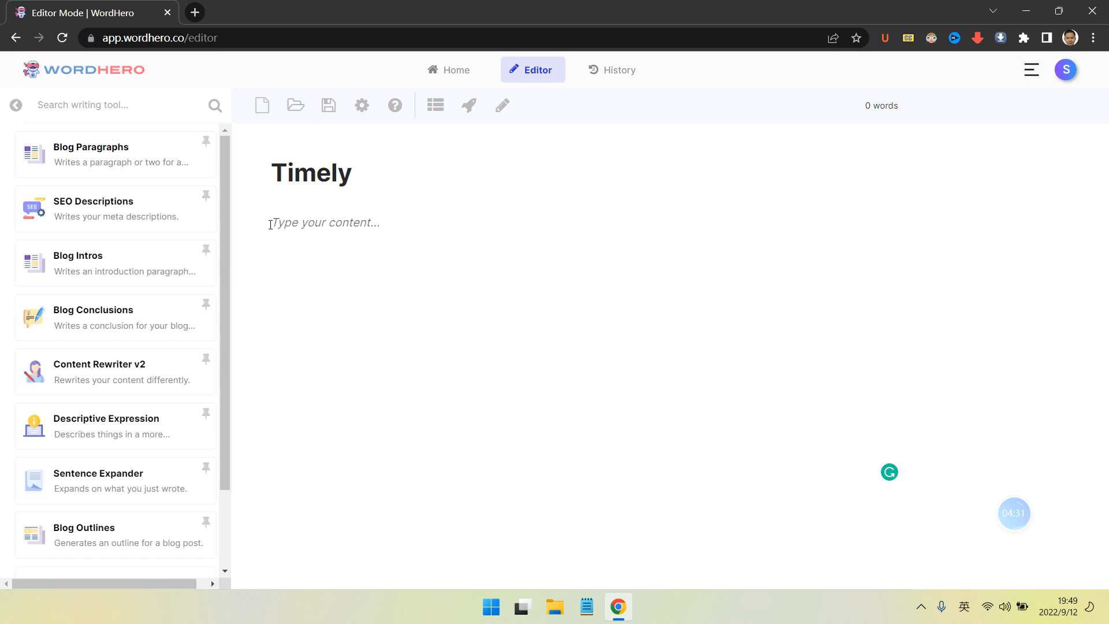
- Copy the title text "Timely" for reuse in a writing tool
{"action": "double_click", "coordinate": [309, 171]}
{"action": "key", "text": "ctrl+c"}
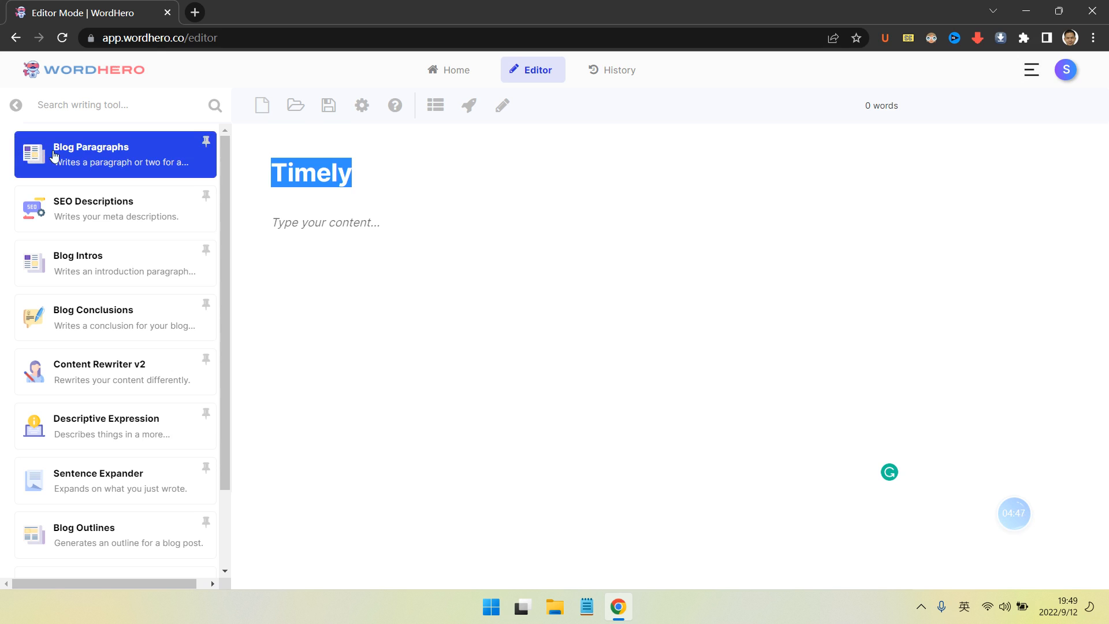
{"action": "left_click", "coordinate": [163, 154]}
{"action": "left_click", "coordinate": [23, 103]}
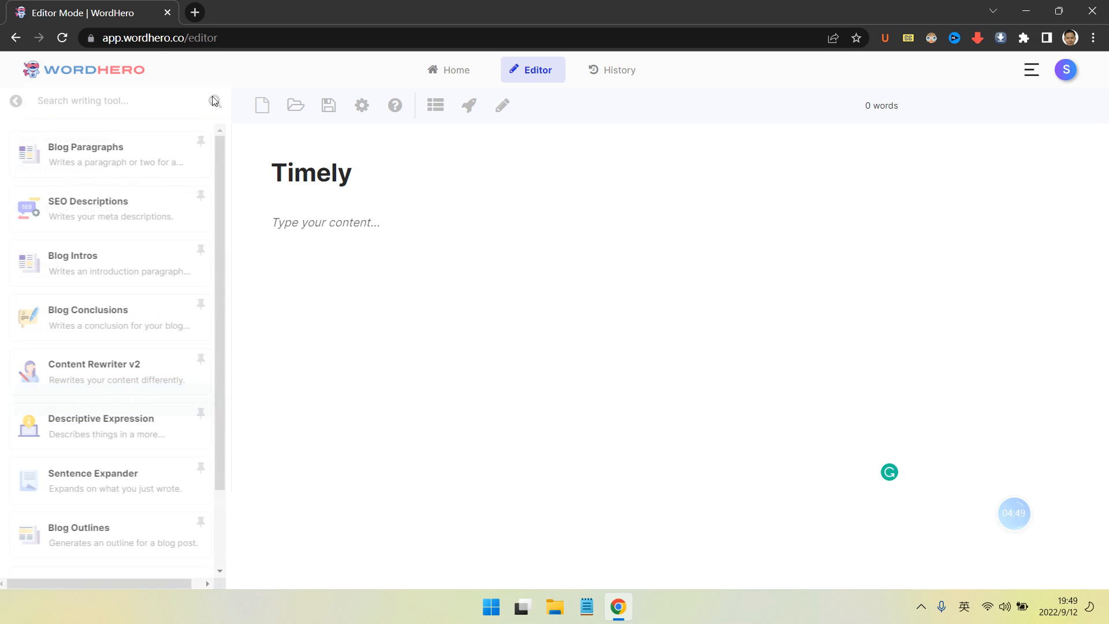
- Search the writing tools for a headline generator and open Blog Headlines
{"action": "left_click", "coordinate": [136, 107]}
{"action": "type", "text": "hea"}
{"action": "key", "text": "BackSpace"}
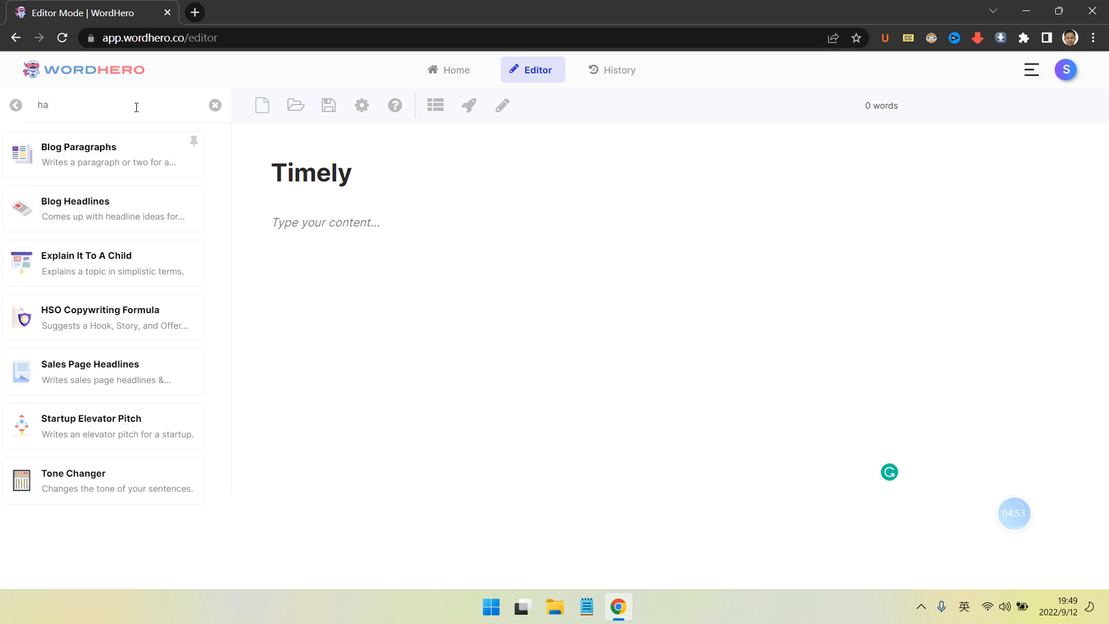
{"action": "type", "text": "adline"}
{"action": "left_click", "coordinate": [116, 210]}
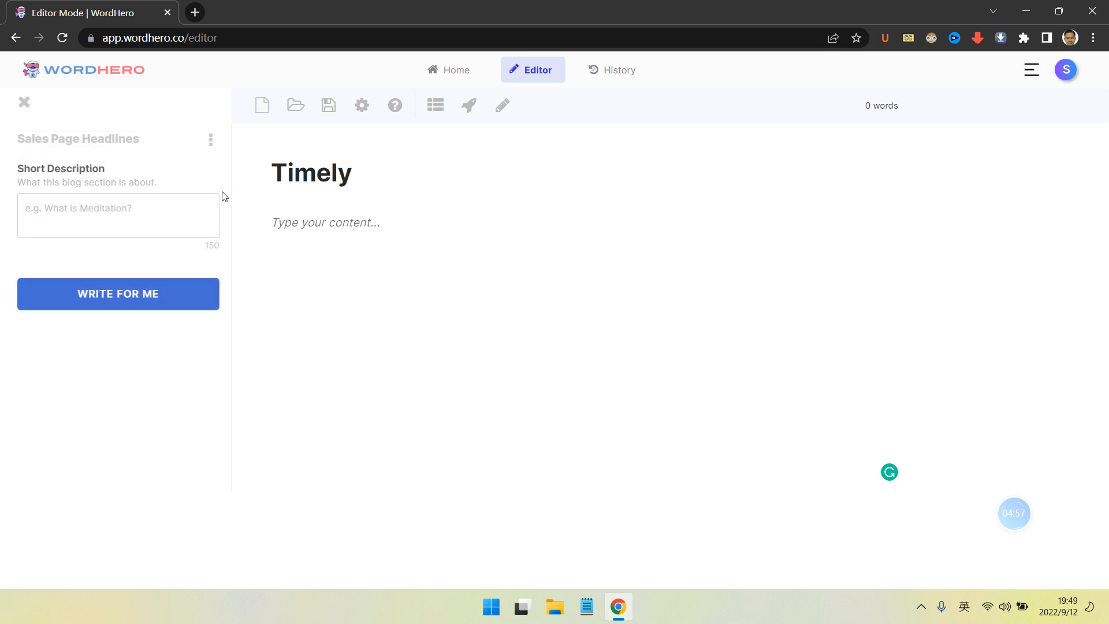
{"action": "left_click", "coordinate": [23, 109]}
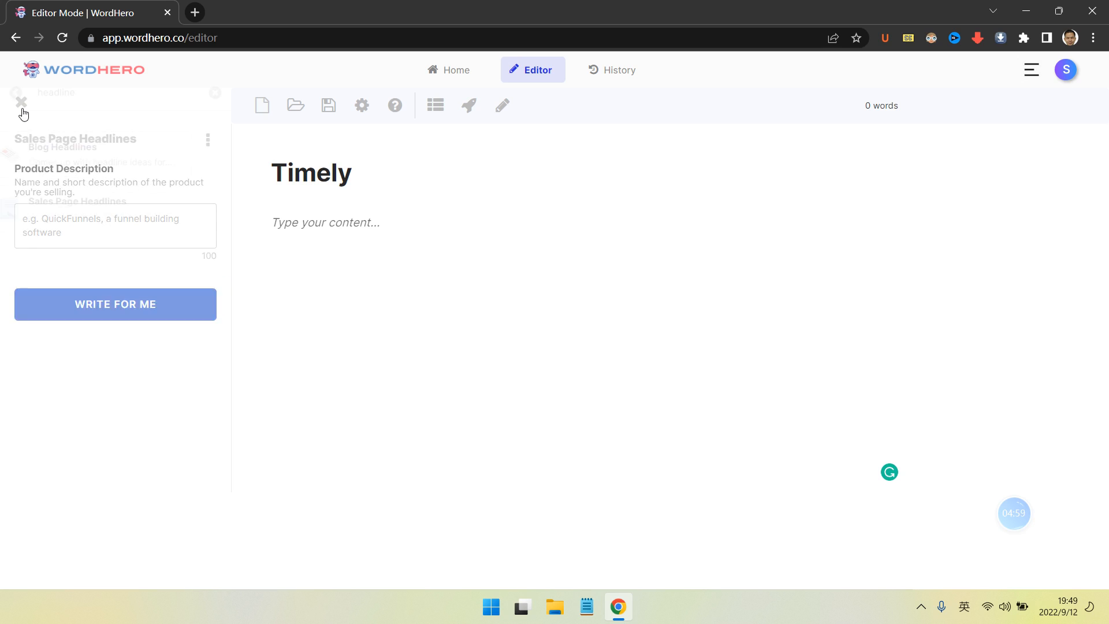
{"action": "left_click", "coordinate": [104, 156]}
- Generate blog headlines for the topic "Timely: the most important lesson of my life"
{"action": "left_click", "coordinate": [132, 216]}
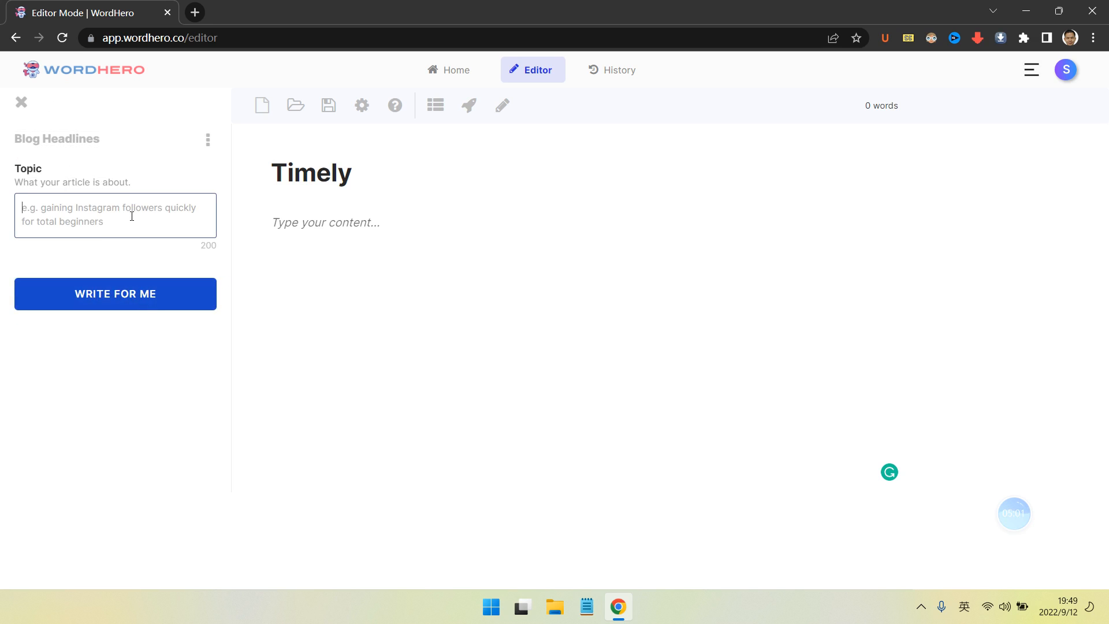
{"action": "key", "text": "ctrl+v"}
{"action": "type", "text": ": "}
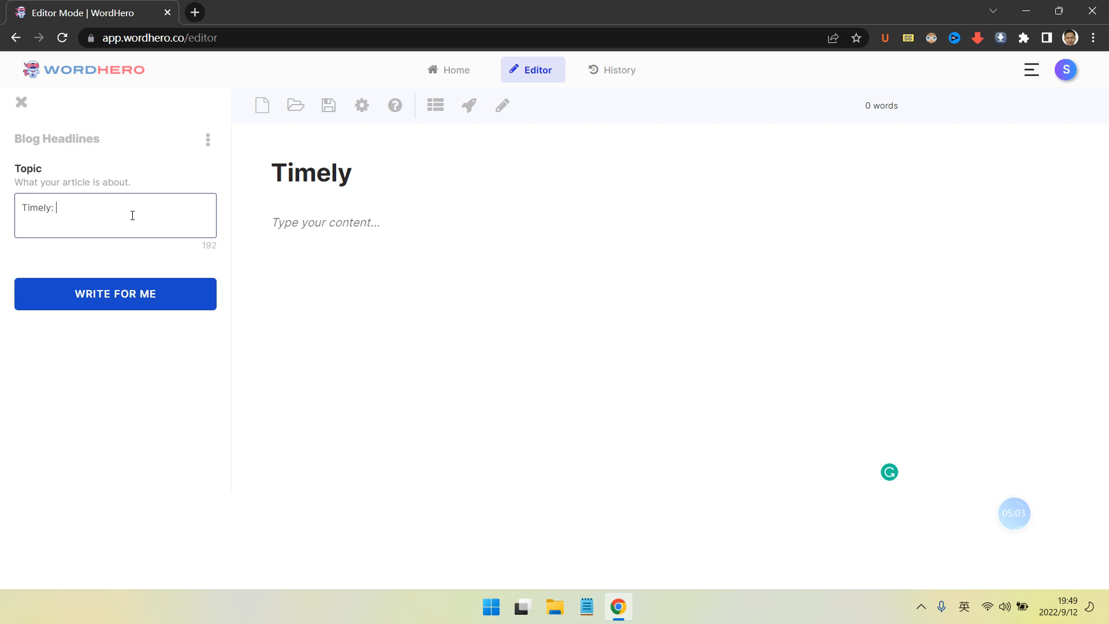
{"action": "type", "text": "the"}
{"action": "key", "text": "shift"}
{"action": "type", "text": "most"}
{"action": "key", "text": "shift"}
{"action": "type", "text": "important lesson of my l"}
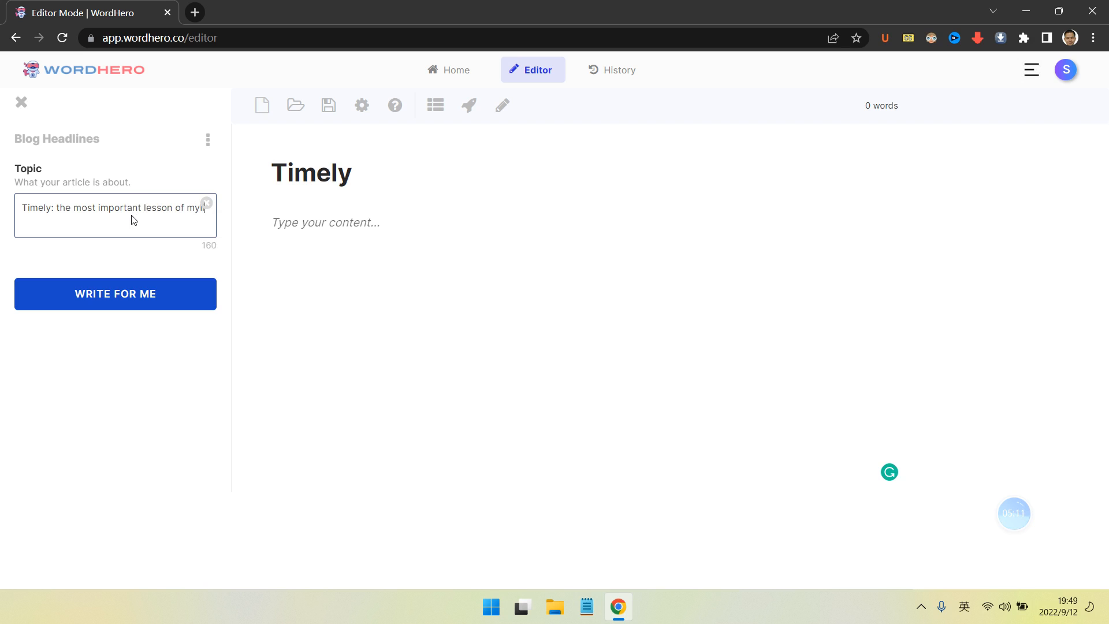
{"action": "type", "text": "life"}
{"action": "left_click", "coordinate": [146, 293]}
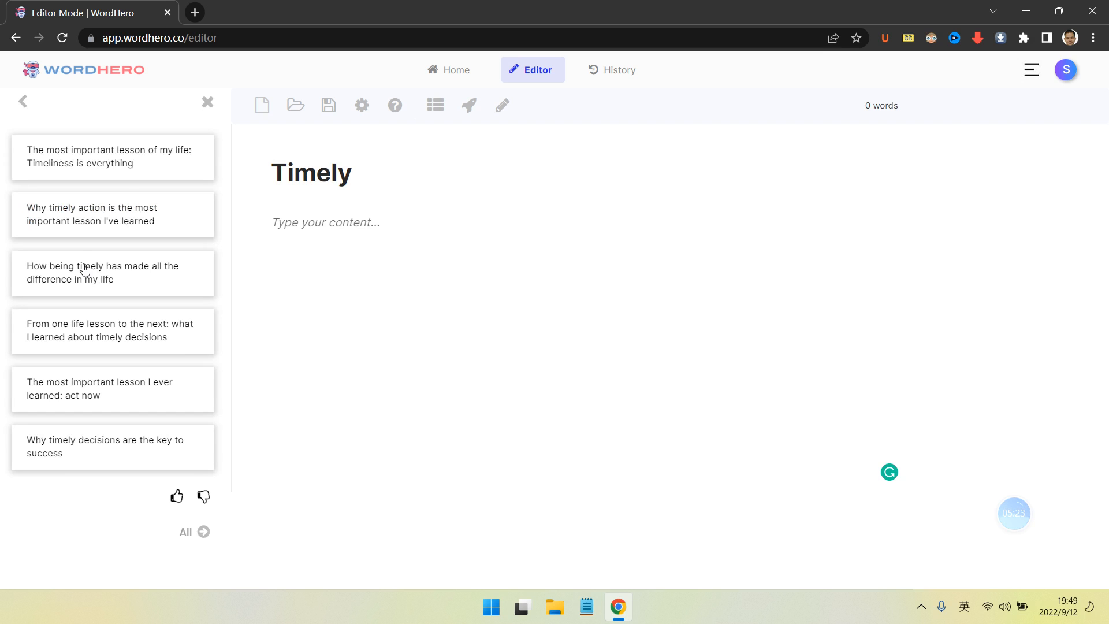
- Copy the suggested headline "The most important lesson of my life: Timeliness is everything" into the document body
{"action": "mouse_move", "coordinate": [167, 168]}
{"action": "left_click", "coordinate": [140, 172]}
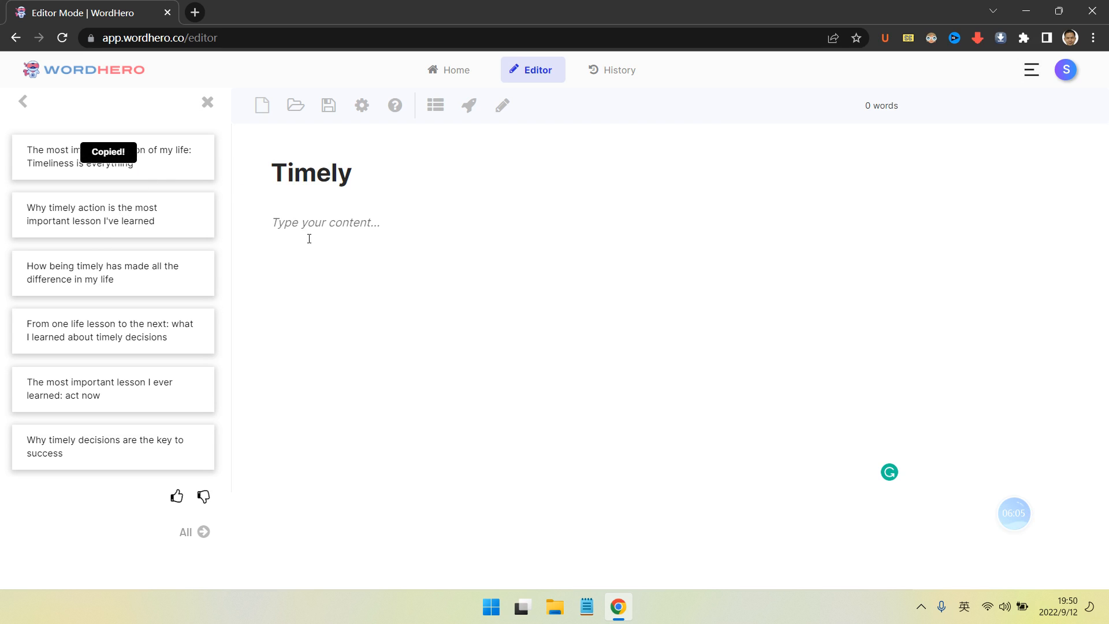
{"action": "key", "text": "ctrl+v"}
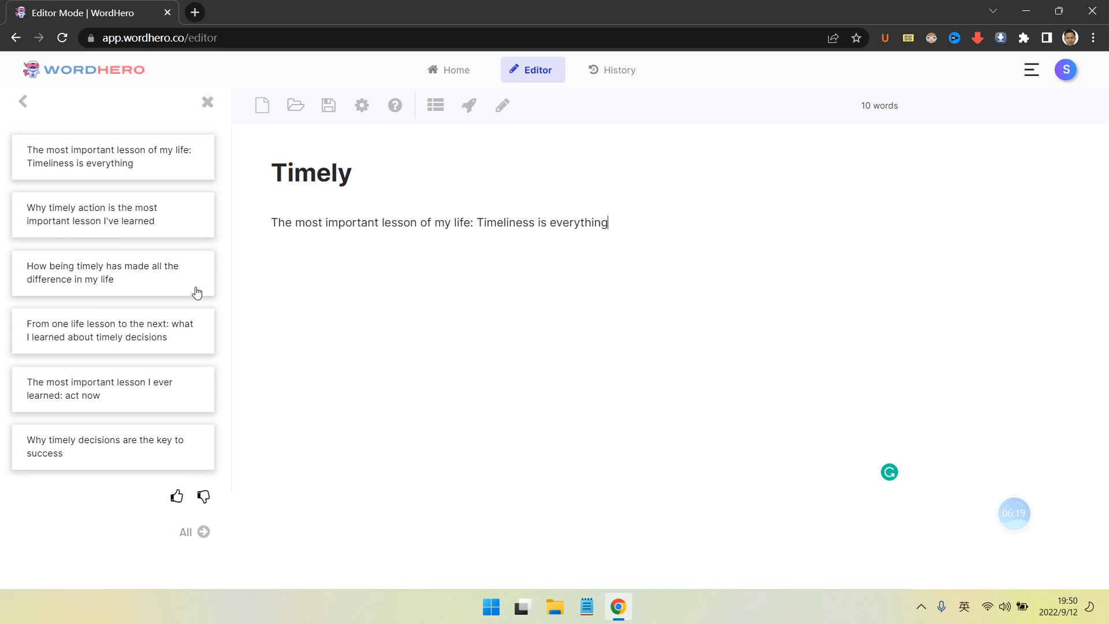
{"action": "left_click", "coordinate": [133, 289]}
{"action": "left_click", "coordinate": [648, 236]}
{"action": "key", "text": "Return"}
{"action": "key", "text": "ctrl+v"}
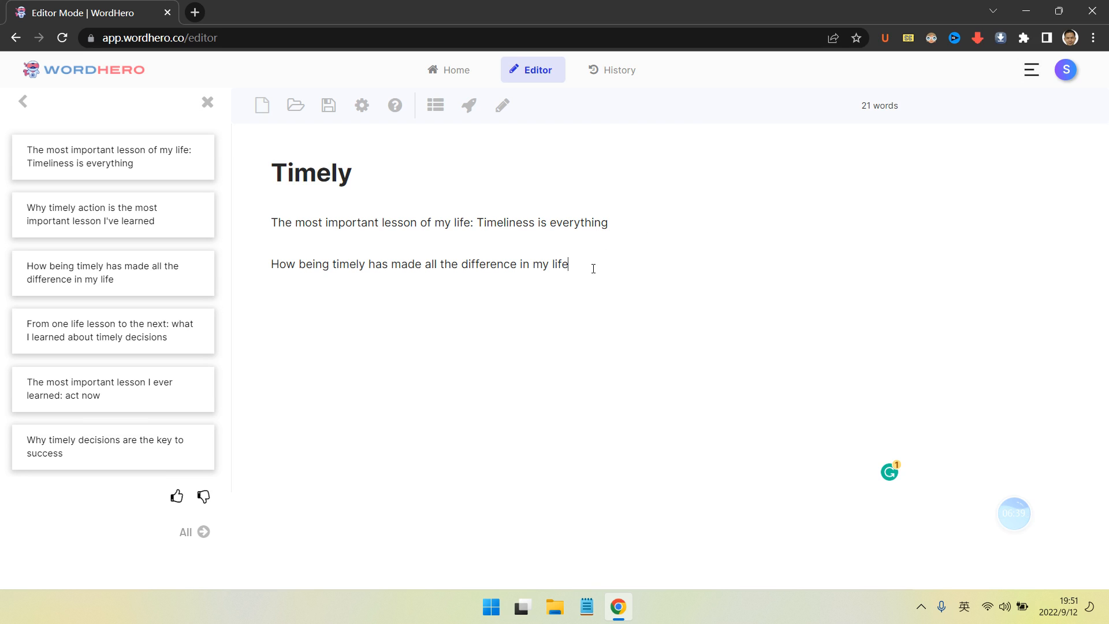
{"action": "left_click_drag", "start_coordinate": [591, 267], "coordinate": [267, 267]}
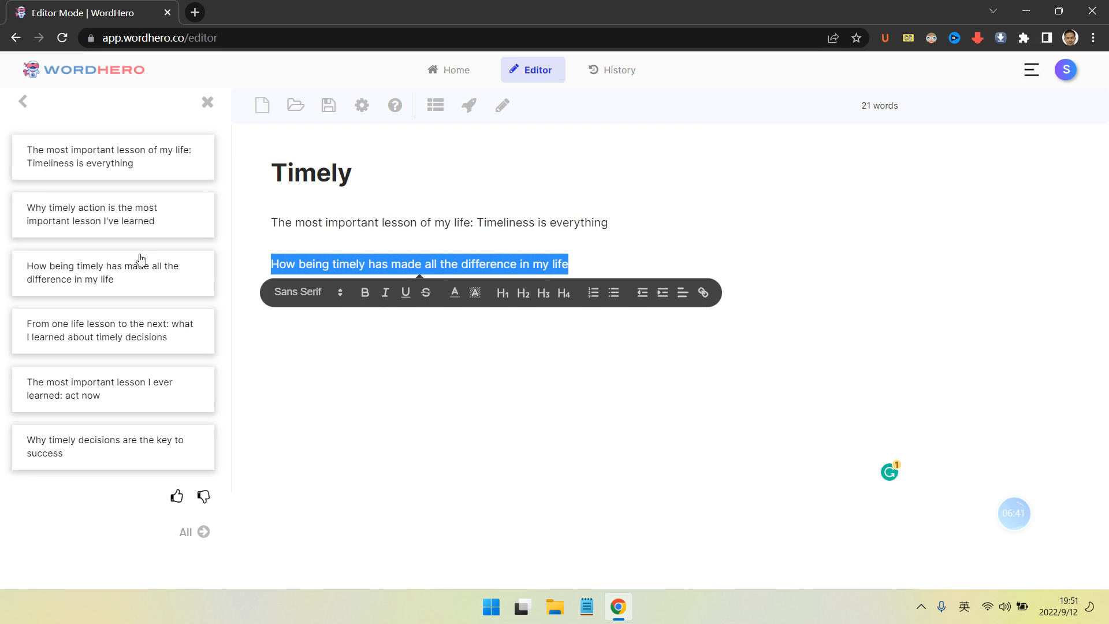
{"action": "key", "text": "BackSpace"}
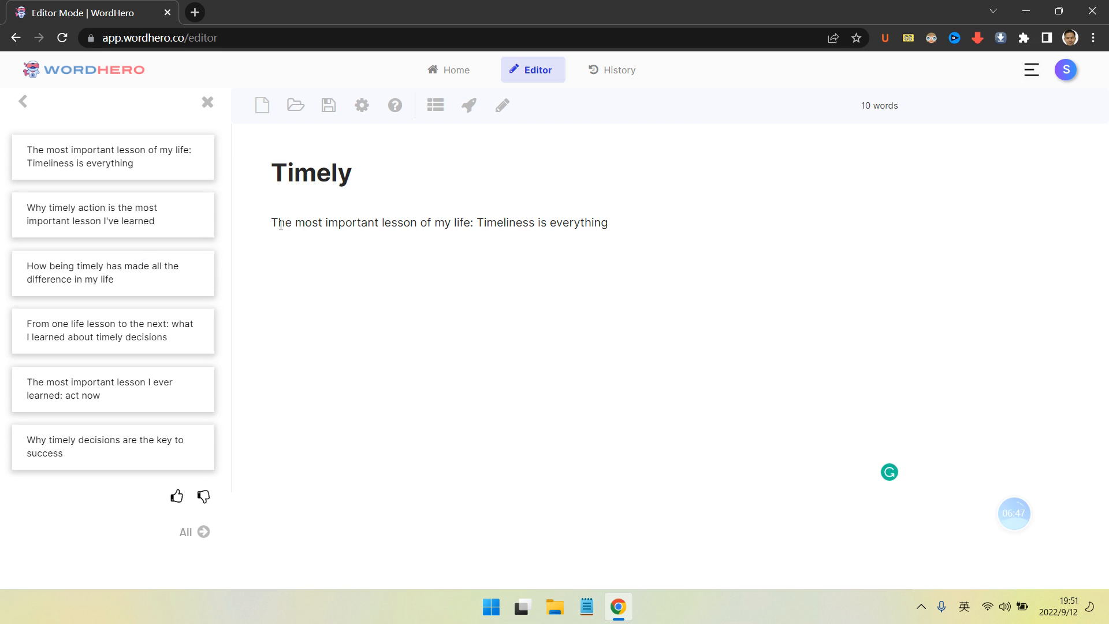
- Move the headline "The most important lesson of my life: Timeliness is everything" from the body into the title, replacing "Timely"
{"action": "left_click_drag", "start_coordinate": [271, 222], "coordinate": [662, 166]}
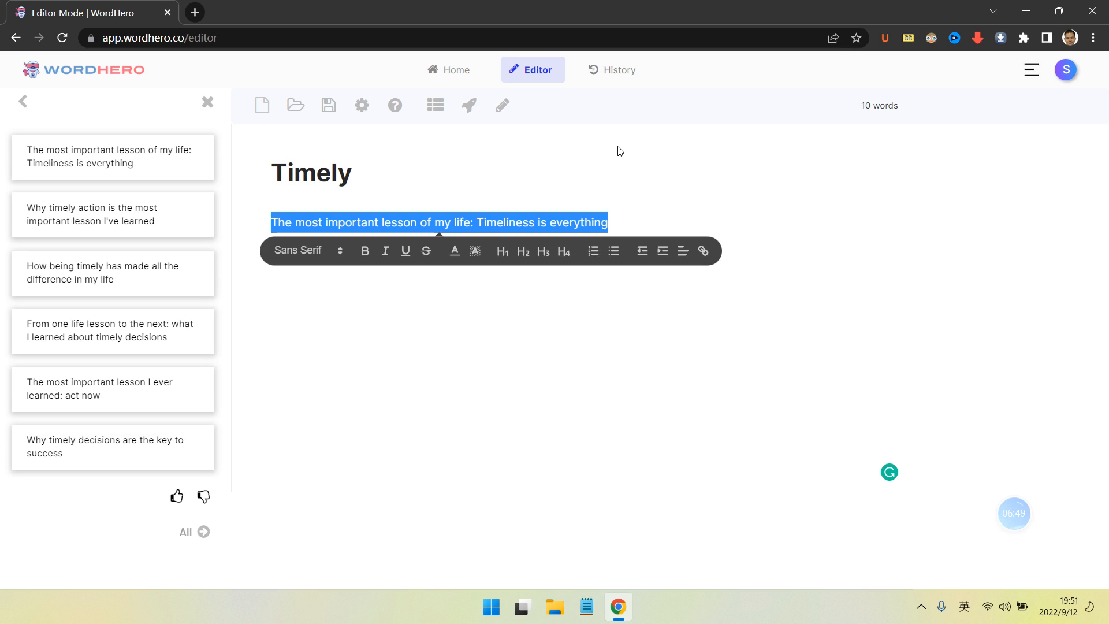
{"action": "key", "text": "BackSpace"}
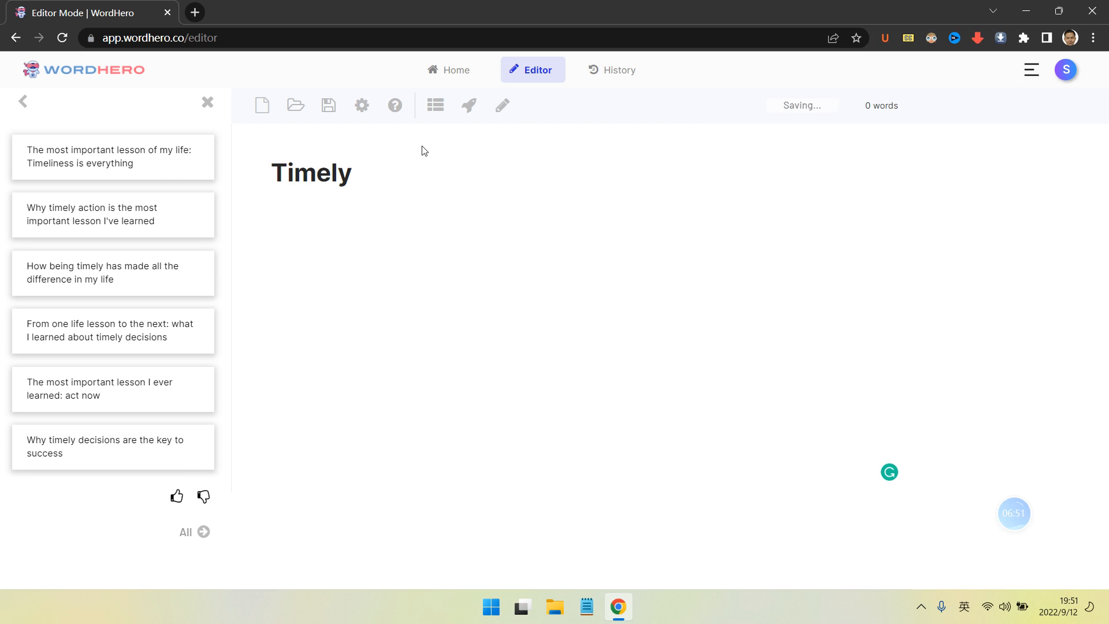
{"action": "key", "text": "BackSpace"}
{"action": "key", "text": "BackSpace"}
{"action": "key", "text": "BackSpace"}
{"action": "key", "text": "BackSpace"}
{"action": "key", "text": "BackSpace"}
{"action": "key", "text": "BackSpace"}
{"action": "key", "text": "ctrl+v"}
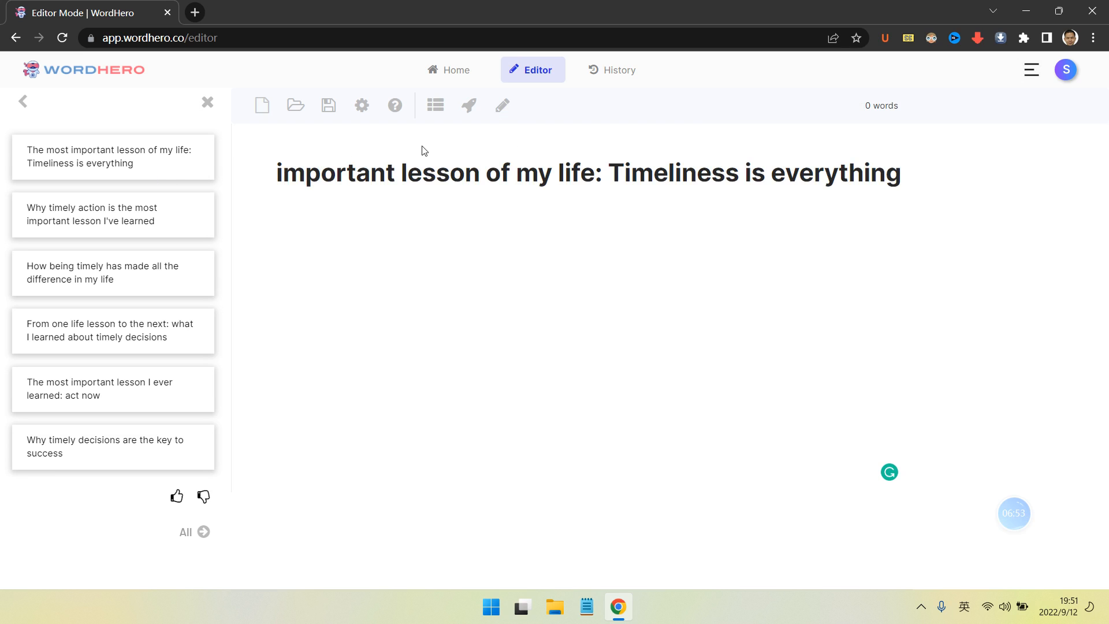
{"action": "left_click", "coordinate": [483, 172]}
{"action": "left_click", "coordinate": [337, 173]}
{"action": "left_click_drag", "start_coordinate": [306, 176], "coordinate": [106, 183]}
{"action": "left_click", "coordinate": [471, 179]}
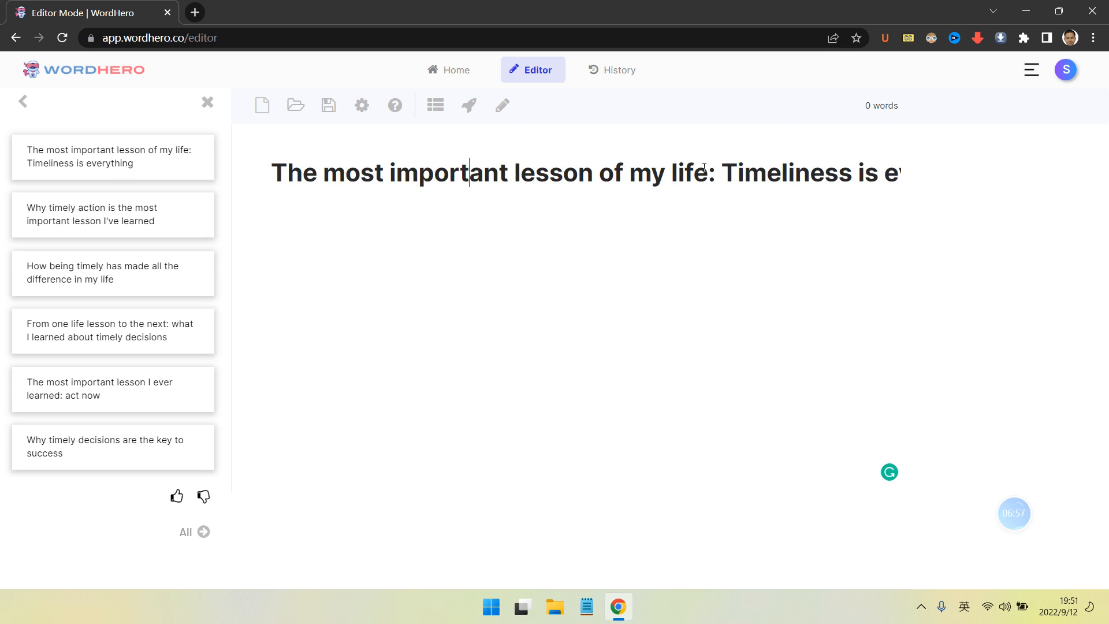
{"action": "left_click_drag", "start_coordinate": [706, 173], "coordinate": [998, 171]}
{"action": "left_click", "coordinate": [453, 215]}
- Leave the headline suggestions and generate an article outline from the title
{"action": "left_click", "coordinate": [208, 103]}
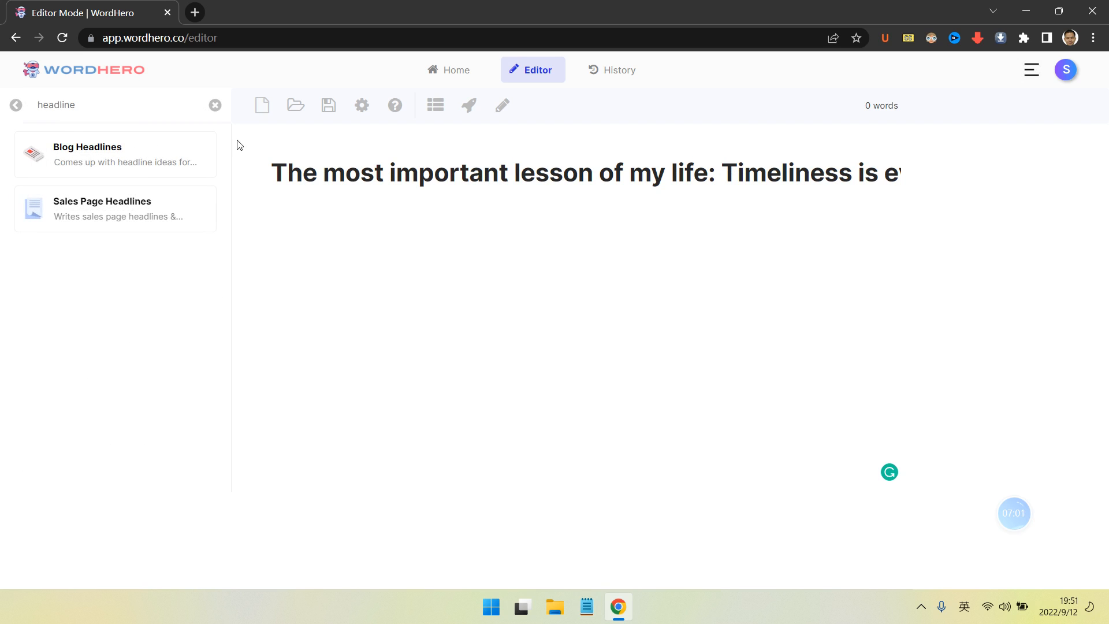
{"action": "left_click", "coordinate": [214, 103]}
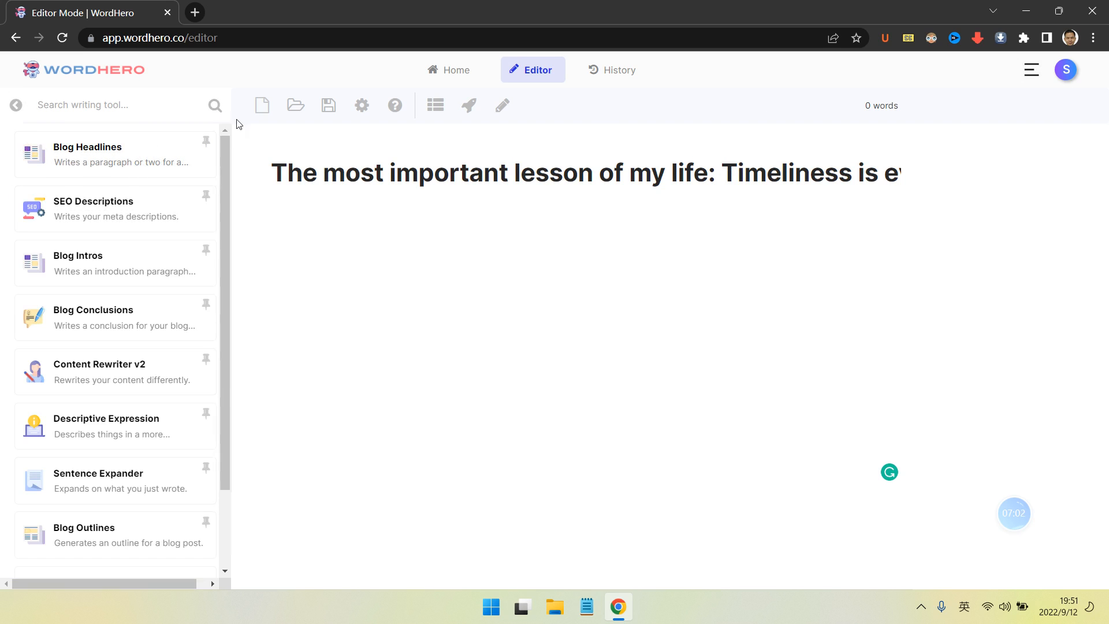
{"action": "left_click", "coordinate": [444, 113]}
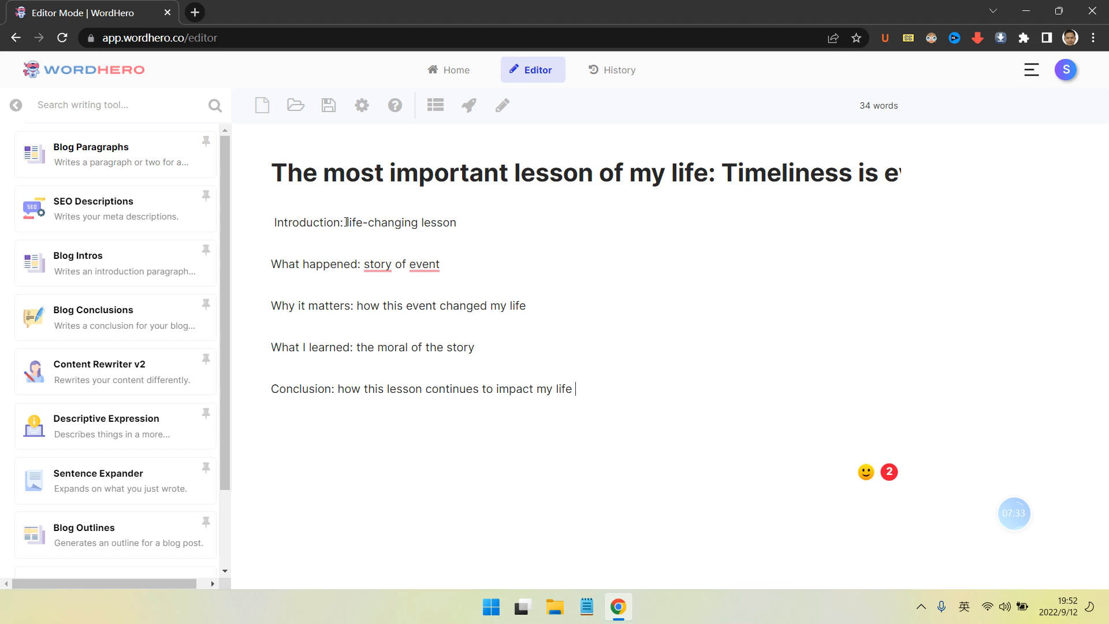
- Remove the "Introduction:" label from the first outline line and capitalise it as "Life-changing lesson"
{"action": "left_click_drag", "start_coordinate": [347, 223], "coordinate": [271, 223]}
{"action": "key", "text": "BackSpace"}
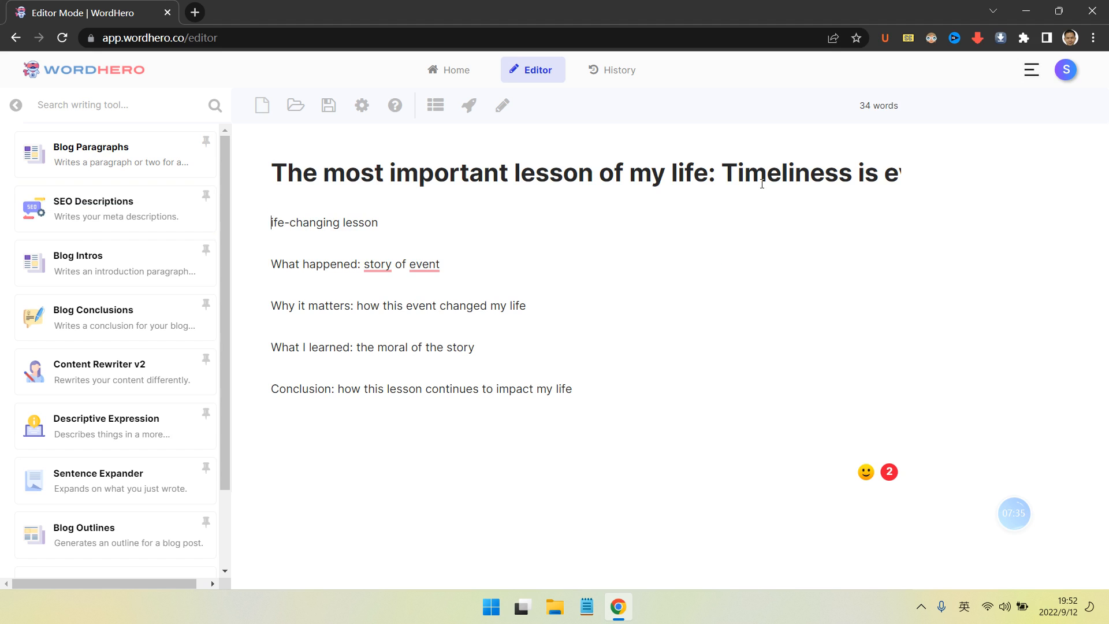
{"action": "key", "text": "Delete"}
{"action": "type", "text": "L"}
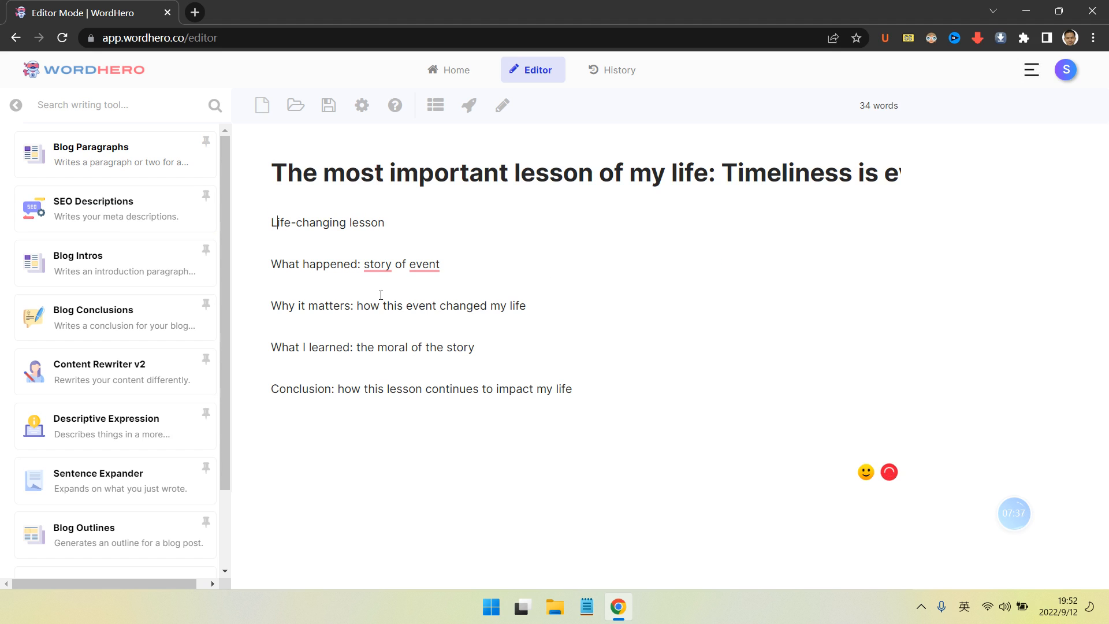
- Accept the grammar suggestions in the second outline line so it reads "What happened: a story of the event"
{"action": "mouse_move", "coordinate": [416, 268]}
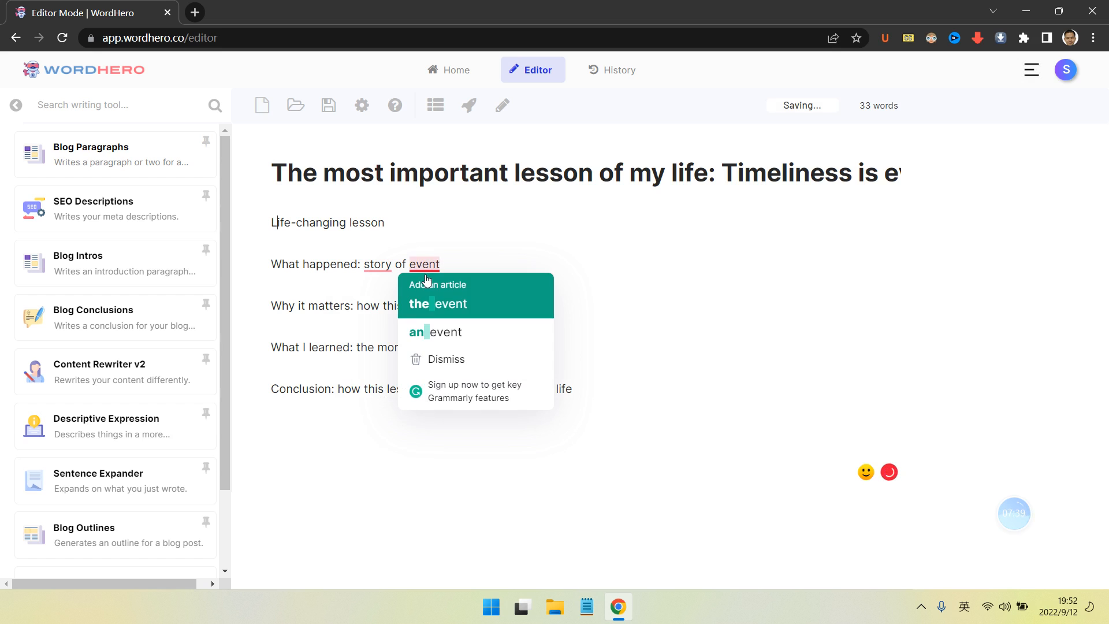
{"action": "left_click", "coordinate": [438, 304]}
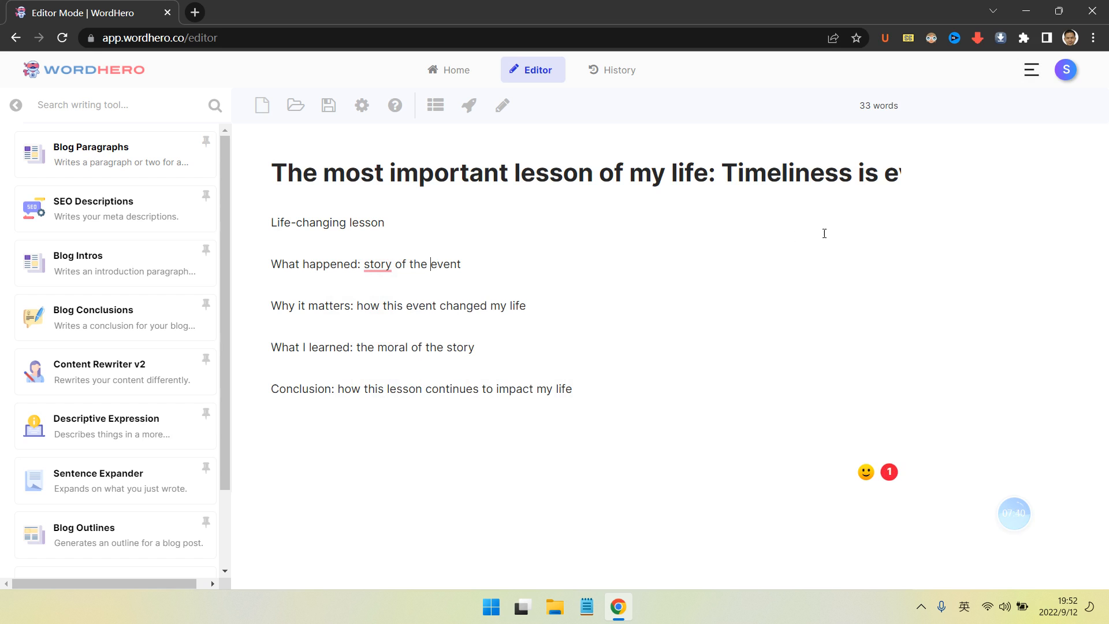
{"action": "left_click", "coordinate": [379, 265]}
{"action": "left_click", "coordinate": [401, 331]}
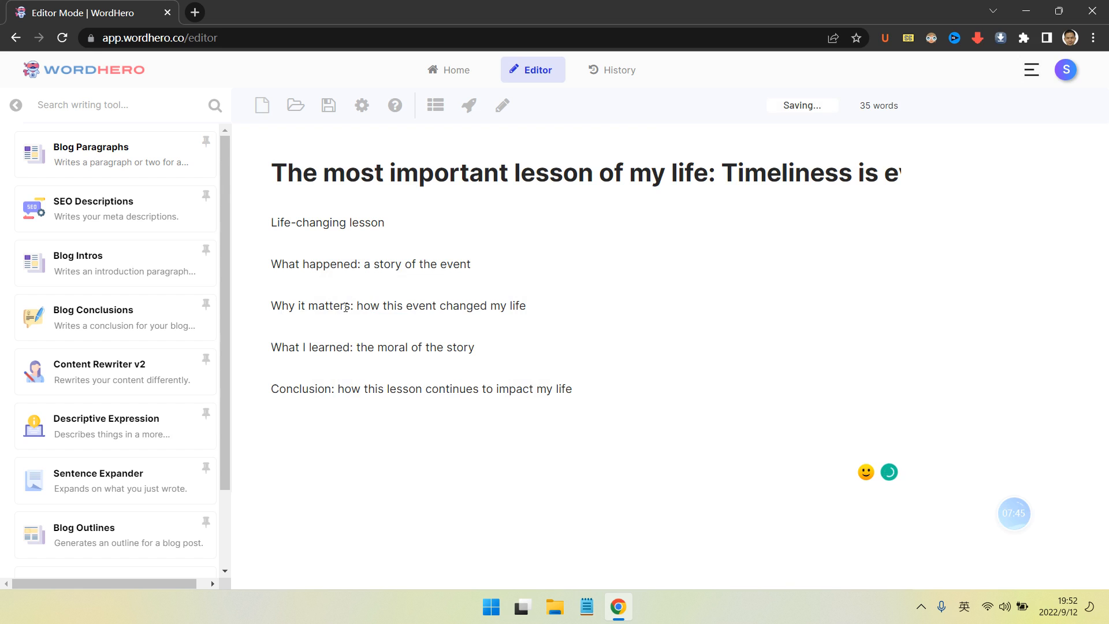
- Remove the "Conclusion:" label from the last outline line and start it with a capital "How"
{"action": "left_click", "coordinate": [464, 311]}
{"action": "left_click_drag", "start_coordinate": [345, 390], "coordinate": [272, 391]}
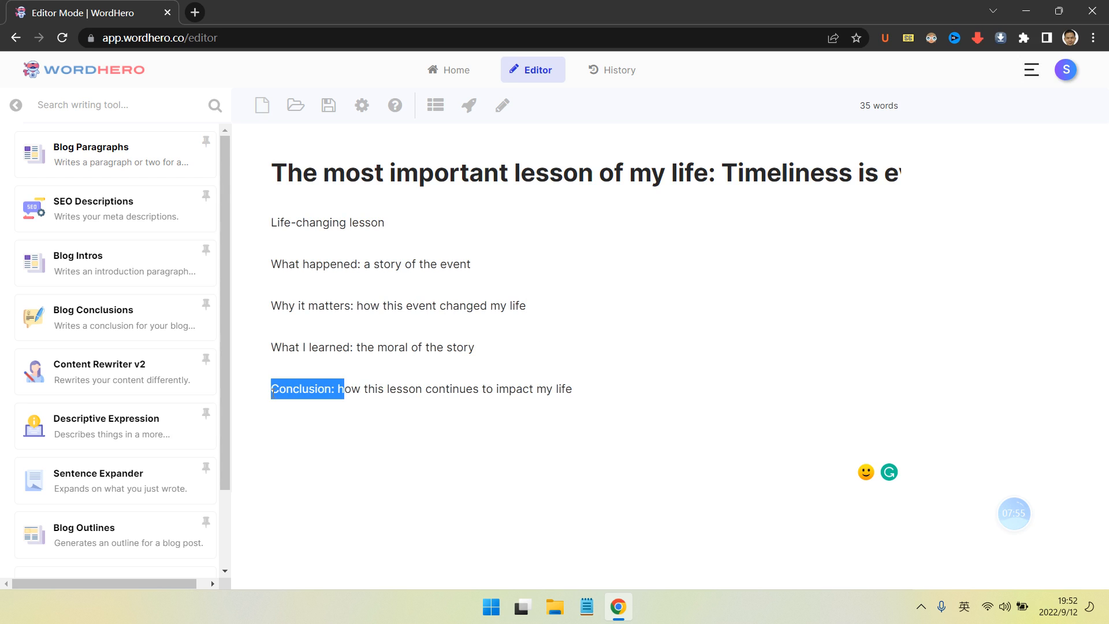
{"action": "type", "text": "H"}
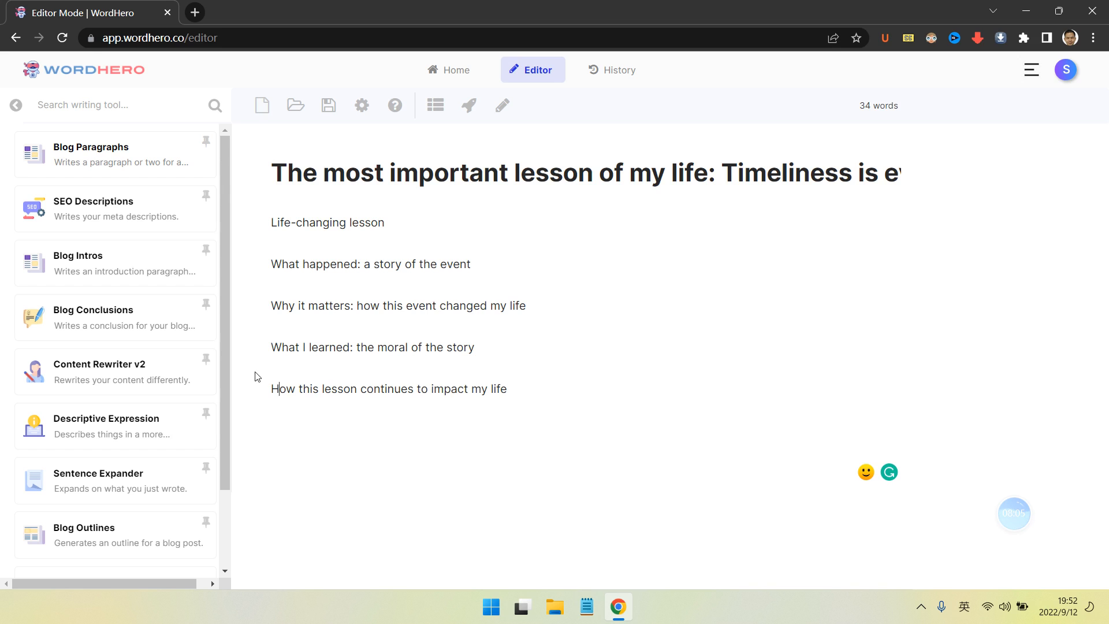
- Extend the first outline line to read "Life-changing lesson: think and act timely"
{"action": "left_click", "coordinate": [343, 298]}
{"action": "left_click", "coordinate": [365, 391]}
{"action": "type", "text": ": being timel"}
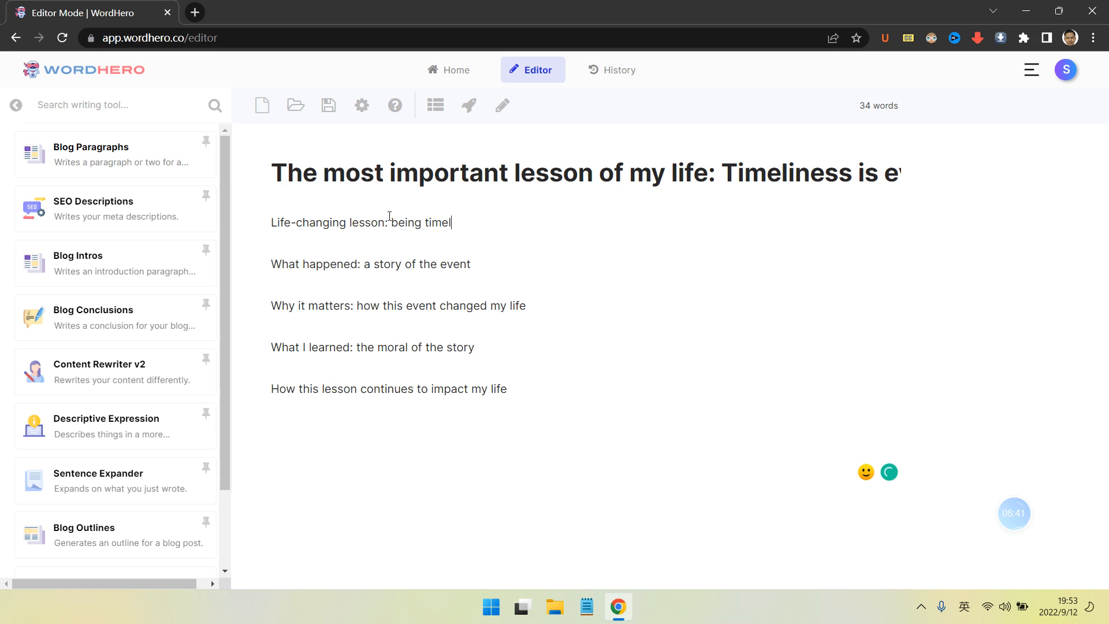
{"action": "type", "text": "y, ca"}
{"action": "key", "text": "BackSpace"}
{"action": "key", "text": "BackSpace"}
{"action": "type", "text": "act"}
{"action": "key", "text": "BackSpace"}
{"action": "key", "text": "BackSpace"}
{"action": "key", "text": "BackSpace"}
{"action": "key", "text": "BackSpace"}
{"action": "key", "text": "BackSpace"}
{"action": "key", "text": "BackSpace"}
{"action": "key", "text": "BackSpace"}
{"action": "key", "text": "BackSpace"}
{"action": "key", "text": "BackSpace"}
{"action": "key", "text": "BackSpace"}
{"action": "key", "text": "BackSpace"}
{"action": "key", "text": "BackSpace"}
{"action": "key", "text": "BackSpace"}
{"action": "key", "text": "BackSpace"}
{"action": "key", "text": "BackSpace"}
{"action": "key", "text": "BackSpace"}
{"action": "key", "text": "BackSpace"}
{"action": "type", "text": "t"}
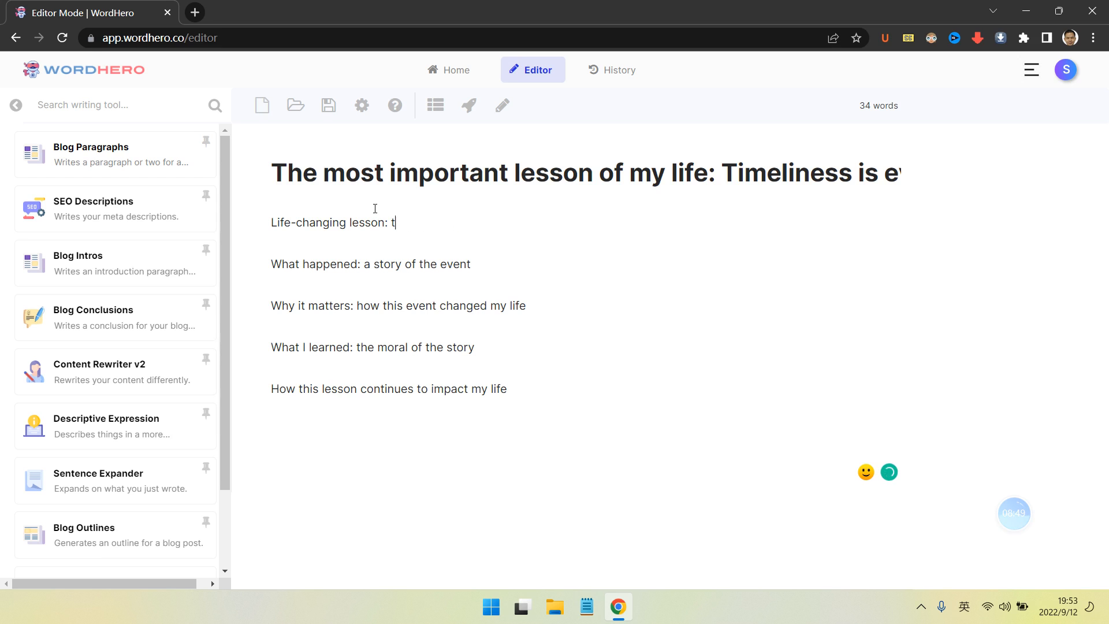
{"action": "type", "text": "hink and act tim"}
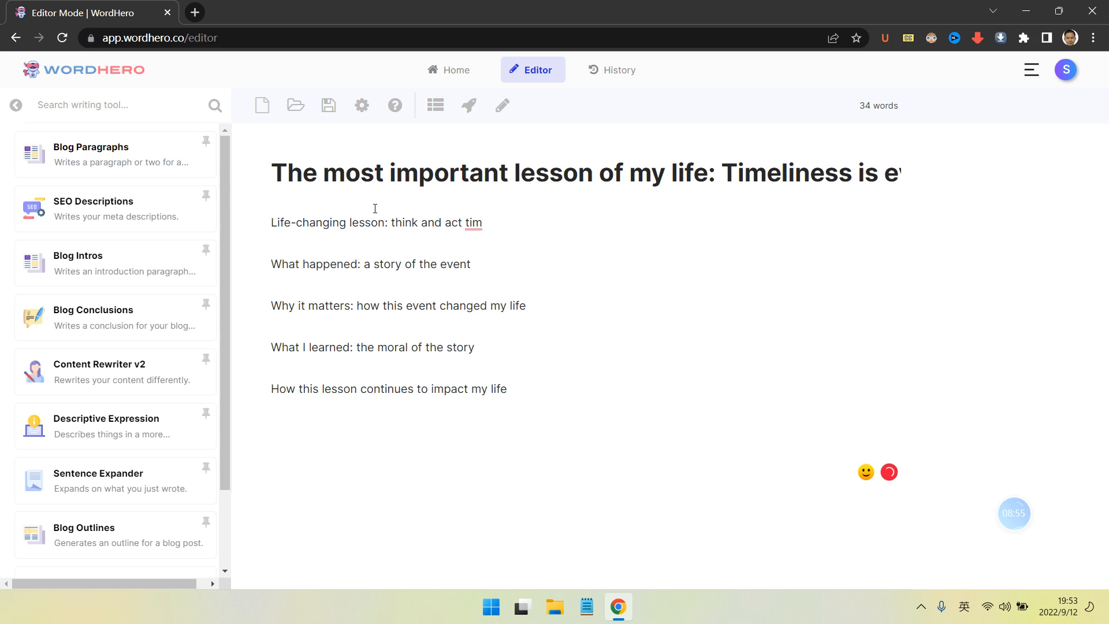
{"action": "type", "text": "iely"}
- Reword the first outline line's ending so it reads "Life-changing lesson: timely thinking and acting"
{"action": "left_click_drag", "start_coordinate": [467, 221], "coordinate": [544, 218]}
{"action": "key", "text": "BackSpace"}
{"action": "key", "text": "ctrl+z"}
{"action": "left_click", "coordinate": [457, 223]}
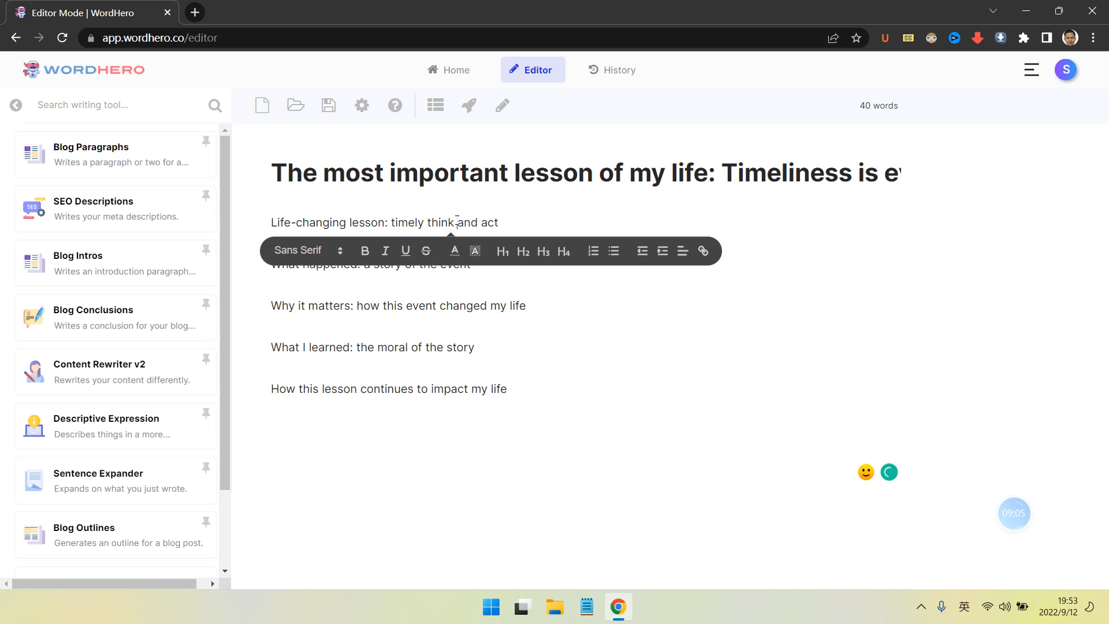
{"action": "key", "text": "Left"}
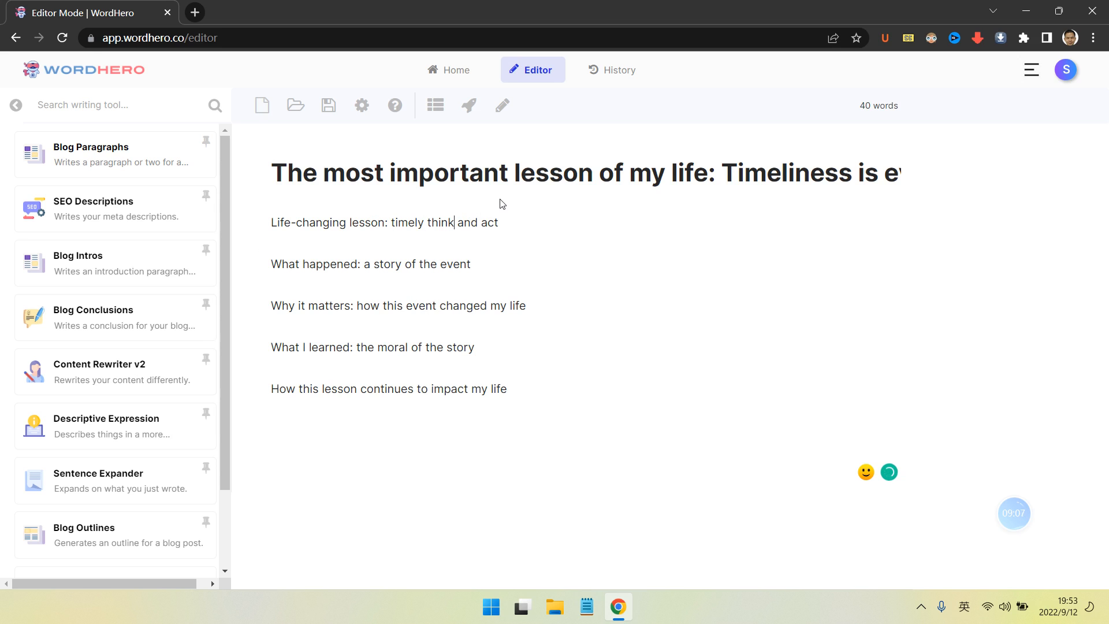
{"action": "type", "text": "ing"}
{"action": "left_click", "coordinate": [525, 219]}
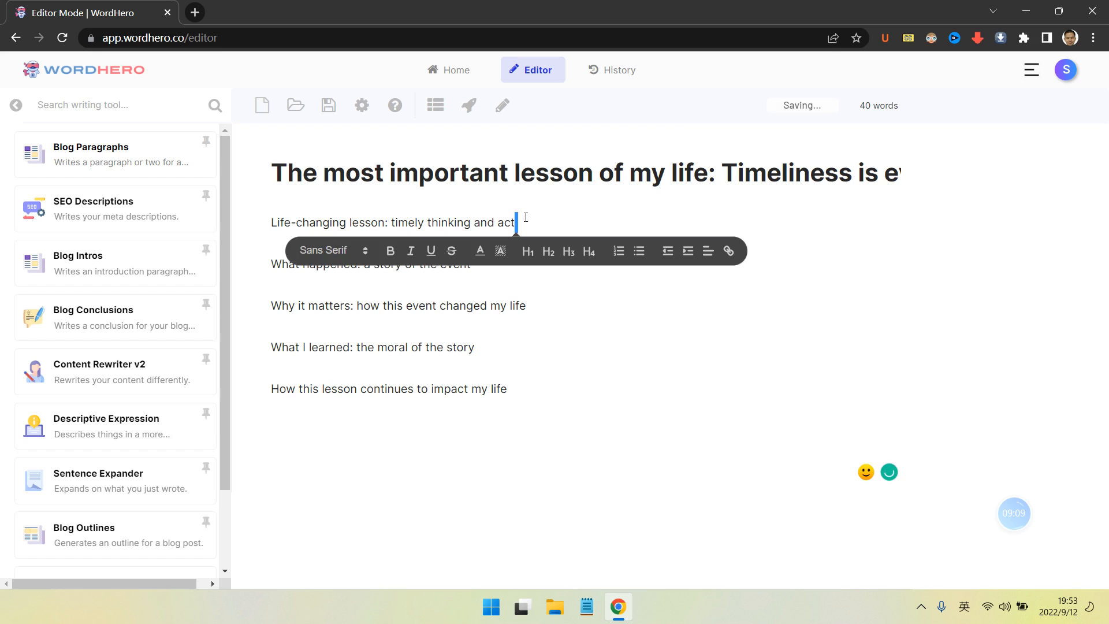
{"action": "type", "text": "ing"}
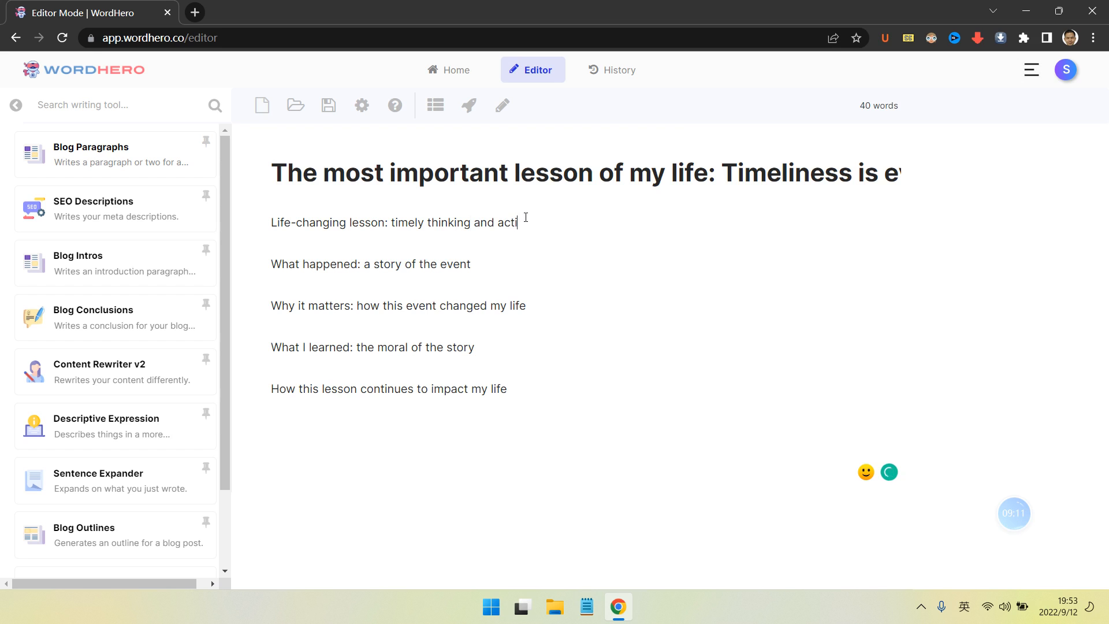
- Copy the first outline line into the Blog Paragraphs tool as its short description
{"action": "left_click_drag", "start_coordinate": [542, 222], "coordinate": [267, 222]}
{"action": "key", "text": "ctrl+c"}
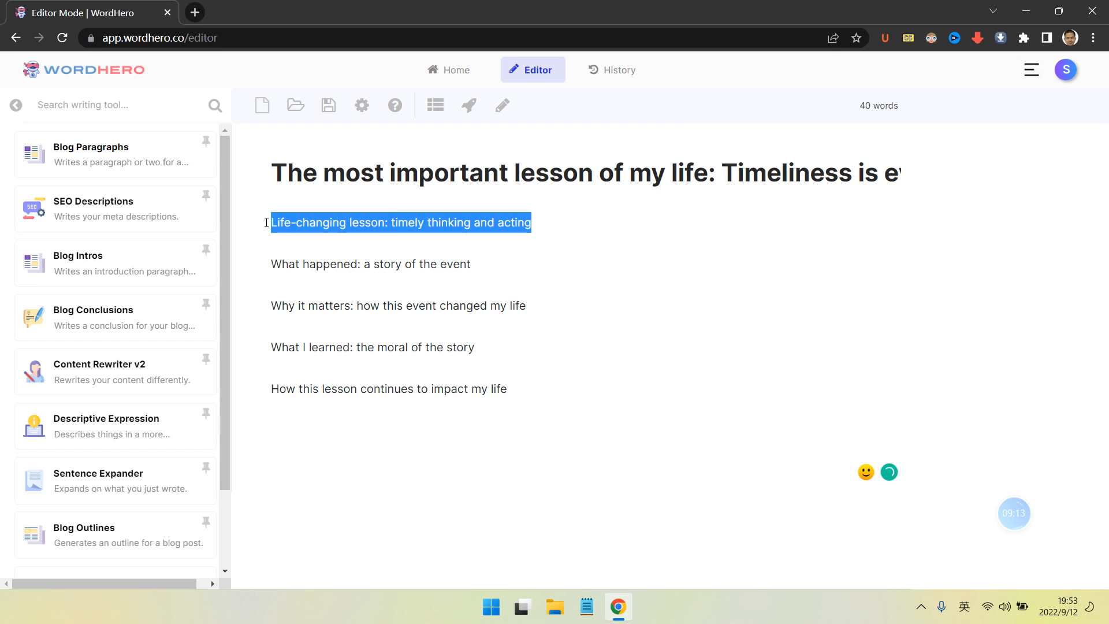
{"action": "left_click", "coordinate": [104, 153]}
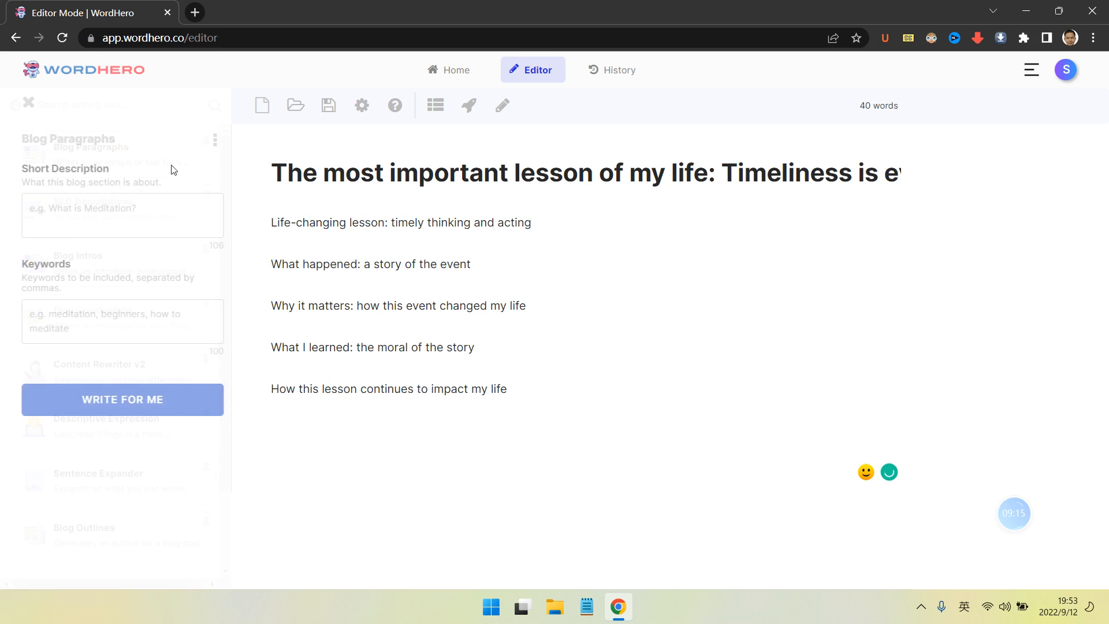
{"action": "key", "text": "ctrl+v"}
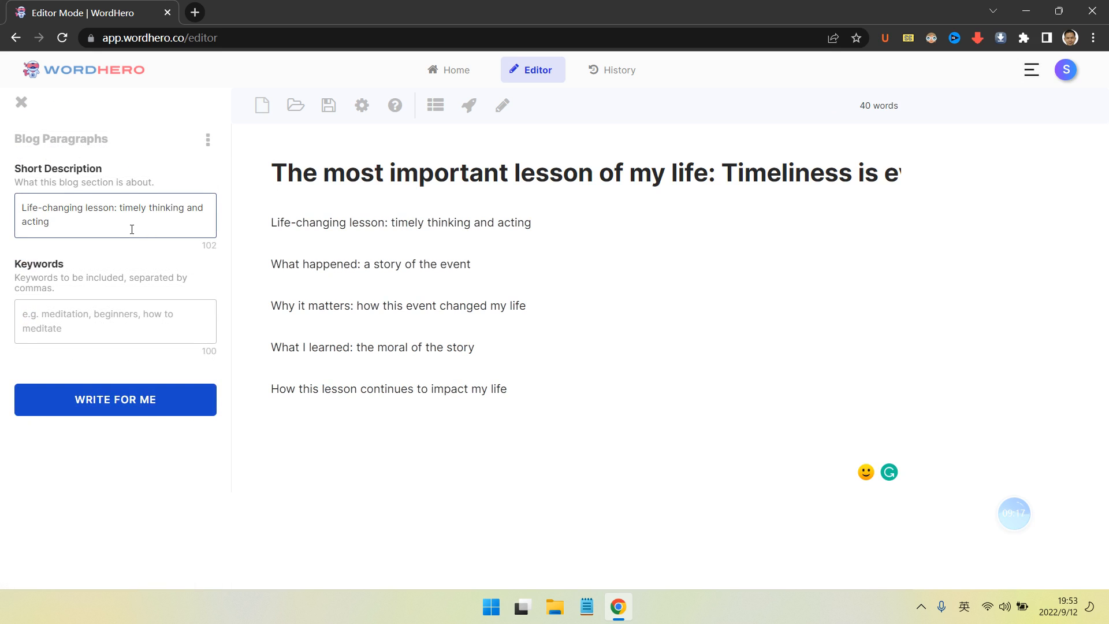
- Enter the keywords "change my life, too soon, too late, right place, right people, right time" and generate the blog paragraphs
{"action": "left_click", "coordinate": [129, 314]}
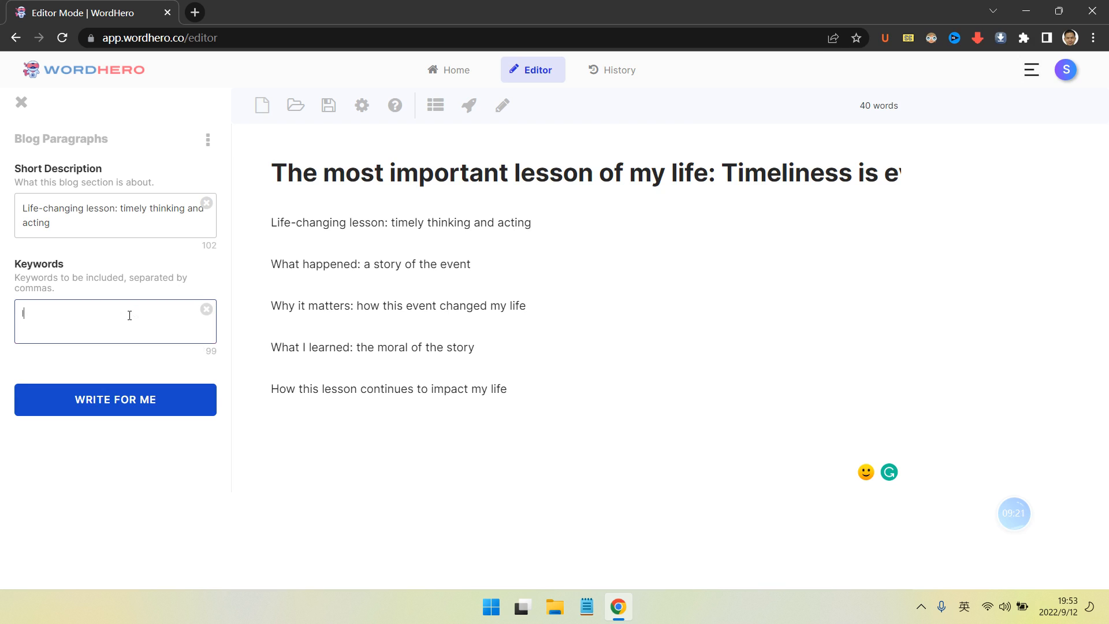
{"action": "type", "text": "change my life, too soon, too "}
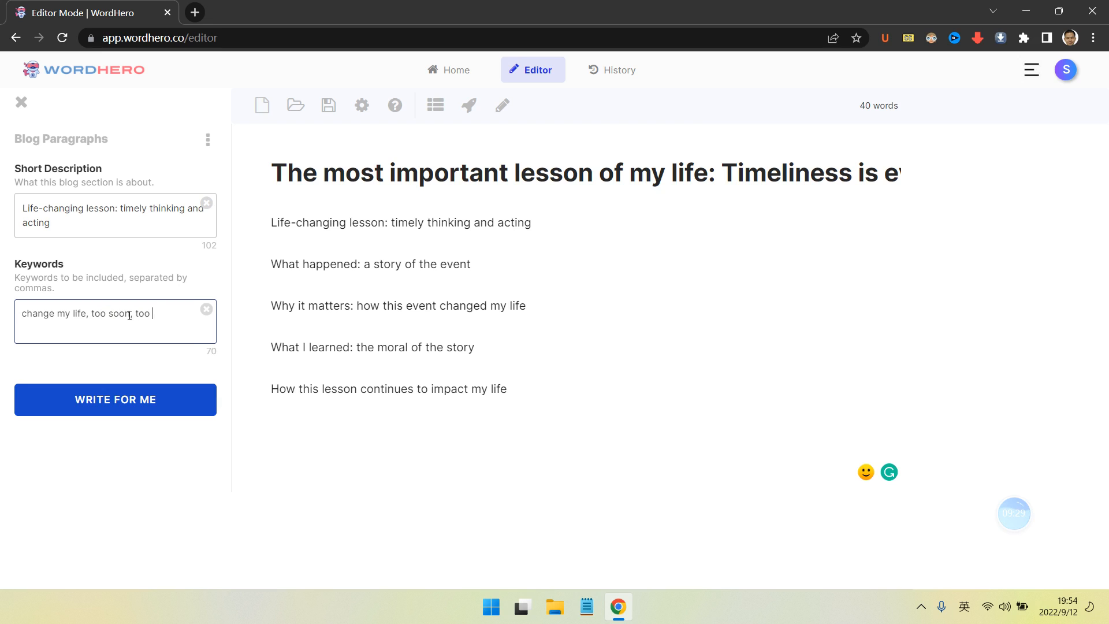
{"action": "type", "text": "late, right plac"}
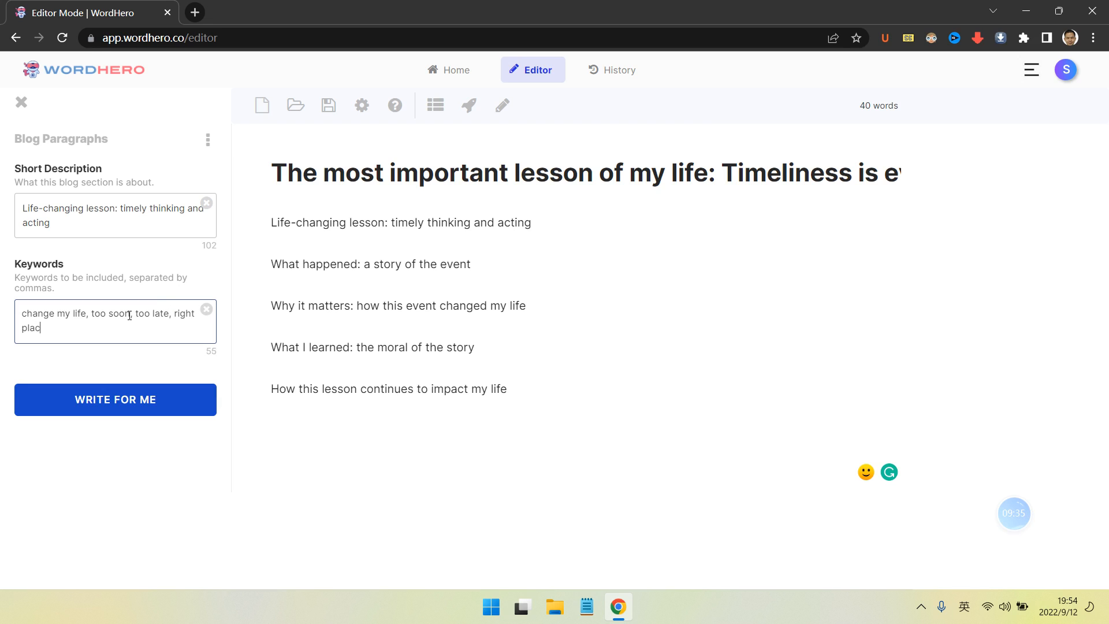
{"action": "type", "text": "e , w"}
{"action": "key", "text": "BackSpace"}
{"action": "type", "text": "right people, right time"}
{"action": "left_click", "coordinate": [141, 400]}
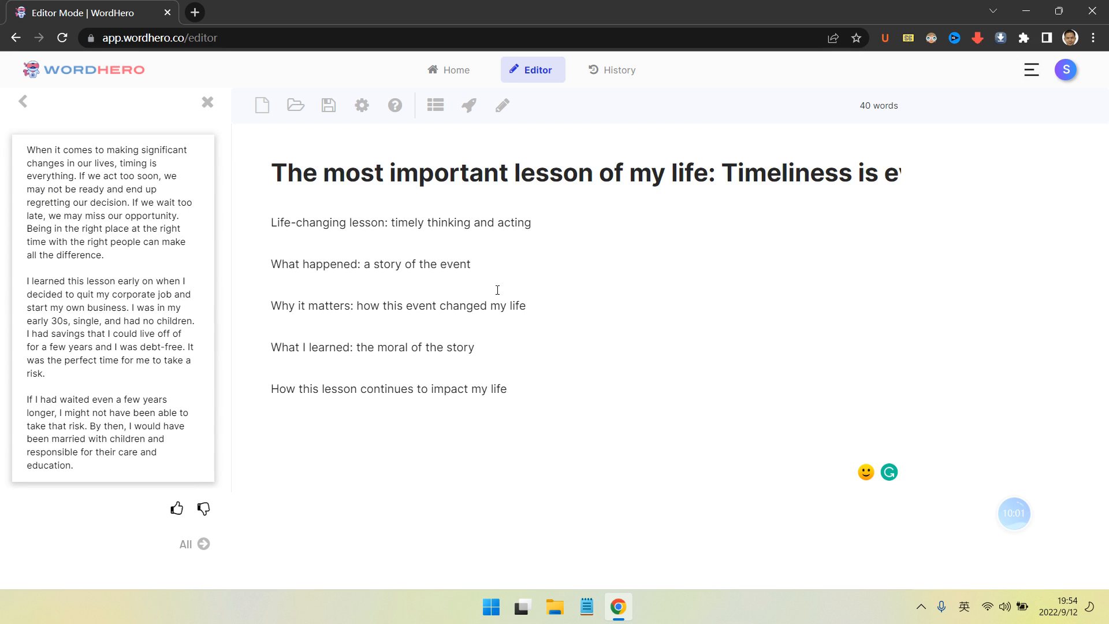
- Insert the generated paragraphs below "Life-changing lesson: timely thinking and acting" and format that line as a level-2 heading
{"action": "left_click", "coordinate": [124, 312]}
{"action": "key", "text": "Return"}
{"action": "key", "text": "Return"}
{"action": "key", "text": "Return"}
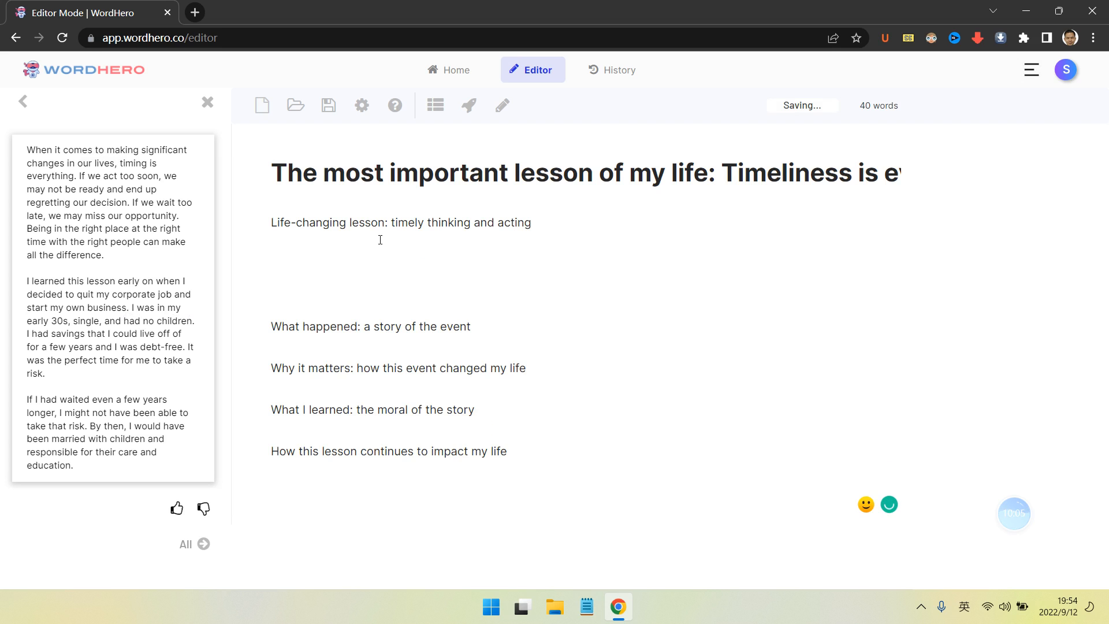
{"action": "key", "text": "ctrl+v"}
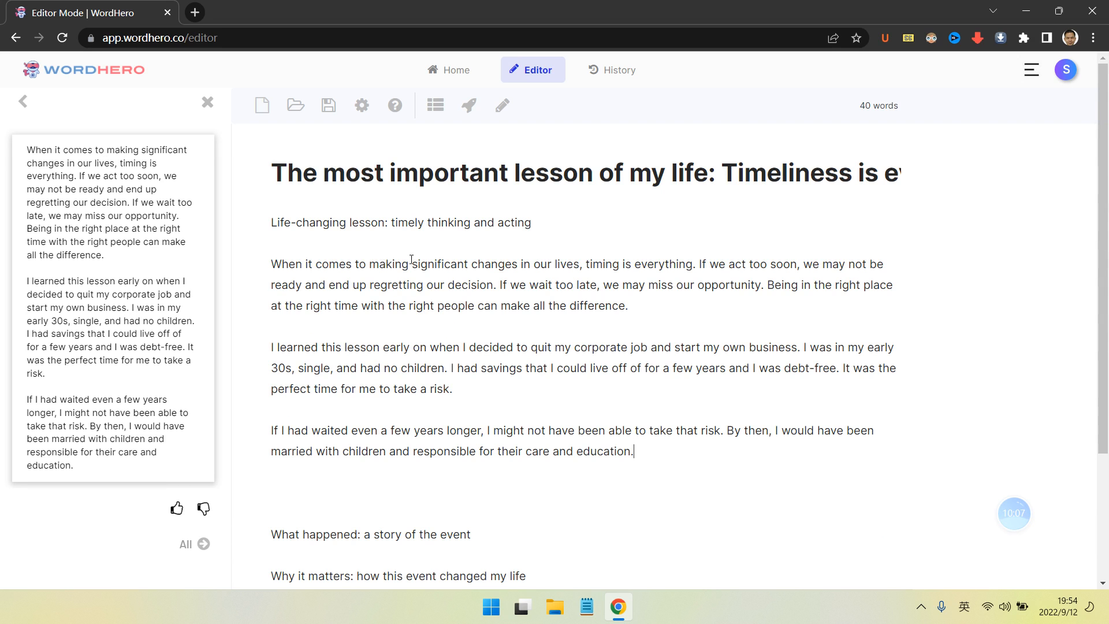
{"action": "left_click_drag", "start_coordinate": [532, 223], "coordinate": [265, 224]}
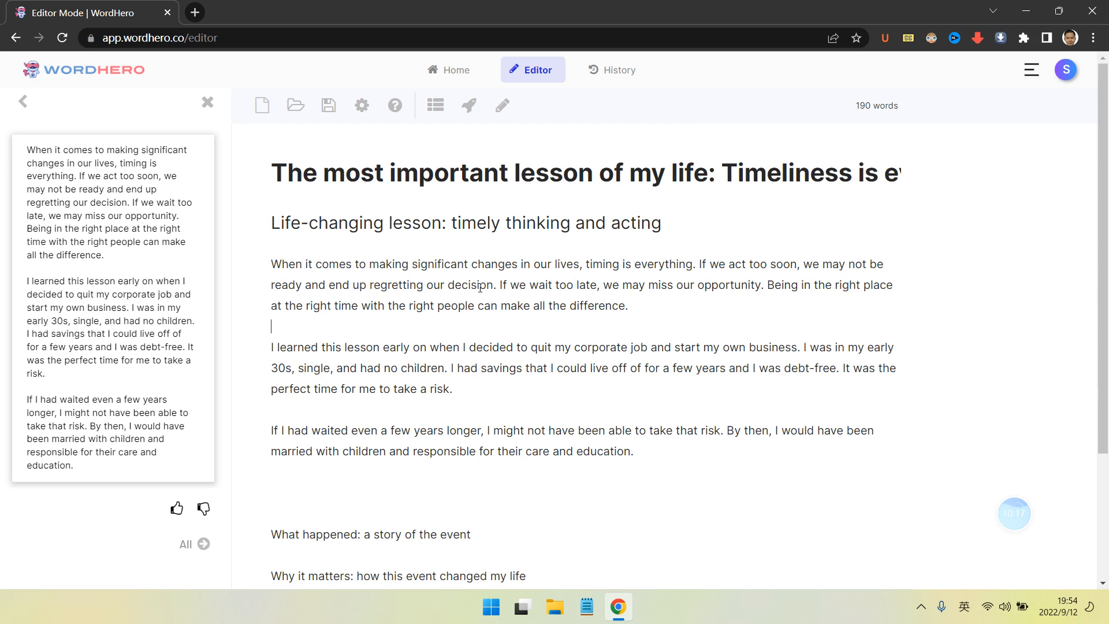
{"action": "double_click", "coordinate": [614, 284]}
{"action": "left_click", "coordinate": [705, 284]}
{"action": "left_click", "coordinate": [475, 387]}
{"action": "left_click_drag", "start_coordinate": [315, 435], "coordinate": [566, 457]}
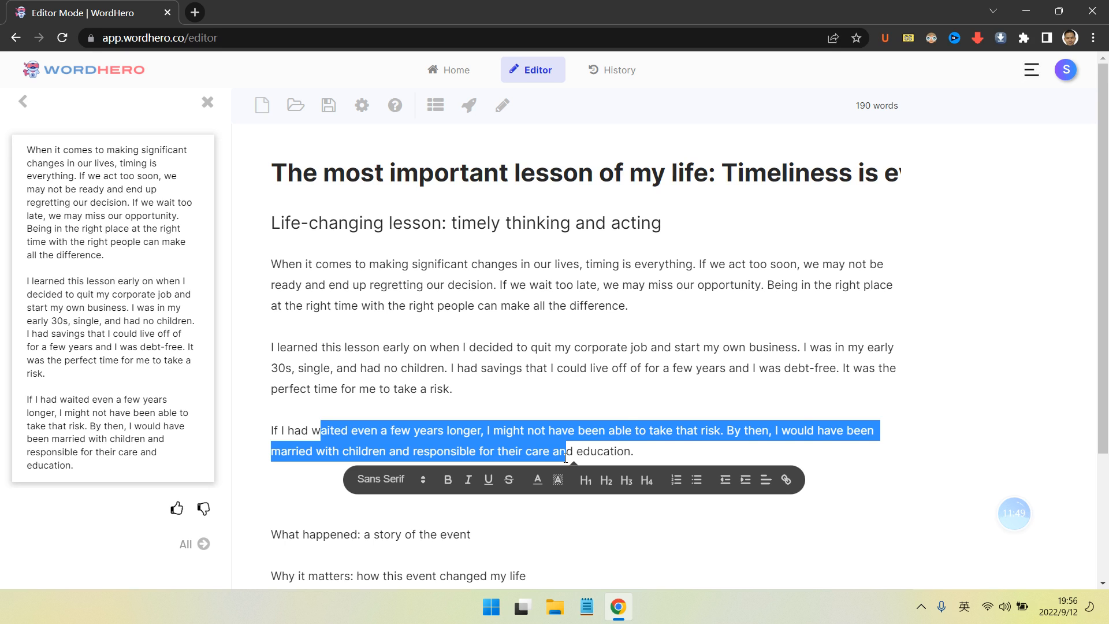
{"action": "left_click", "coordinate": [662, 433]}
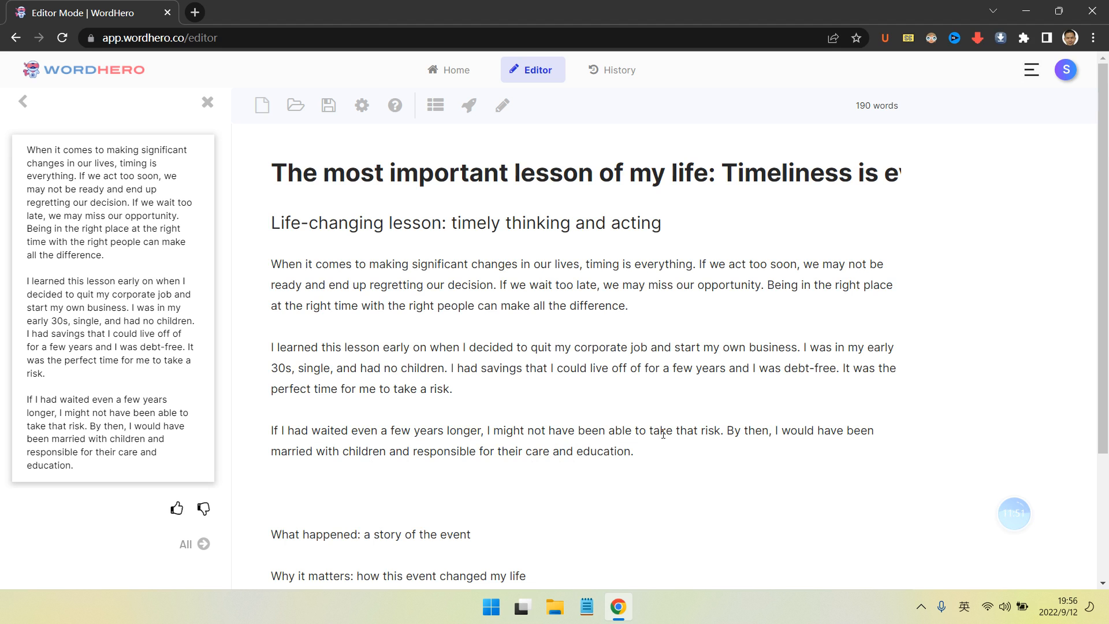
- Remove the extra blank lines above "What happened: a story of the event" and format that line as a level-2 heading
{"action": "scroll", "coordinate": [456, 450], "scroll_direction": "down", "scroll_amount": 1}
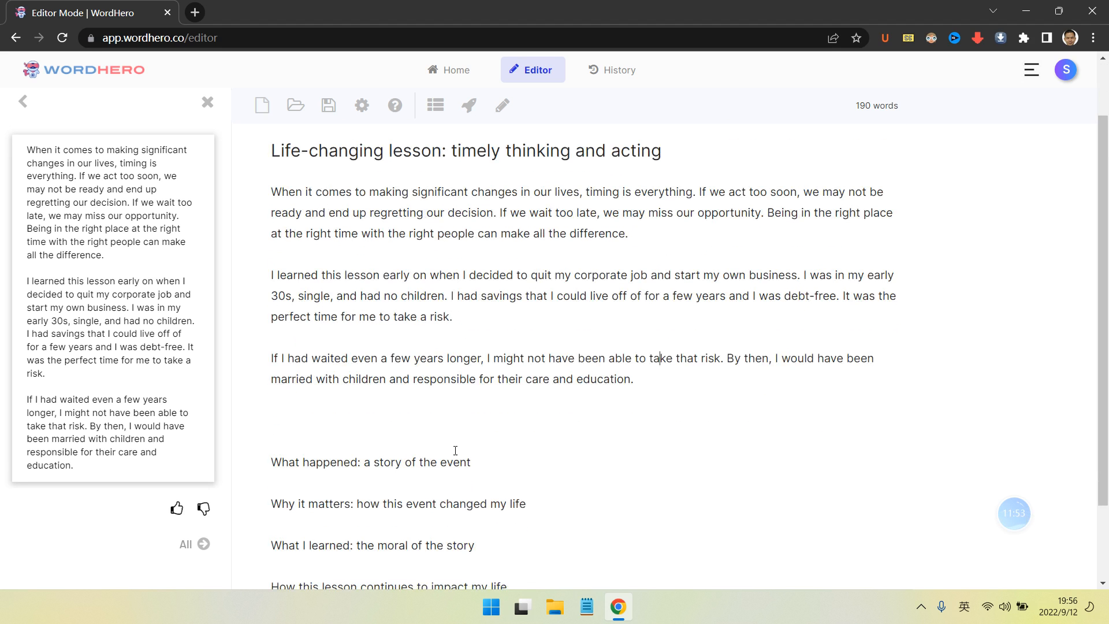
{"action": "key", "text": "BackSpace"}
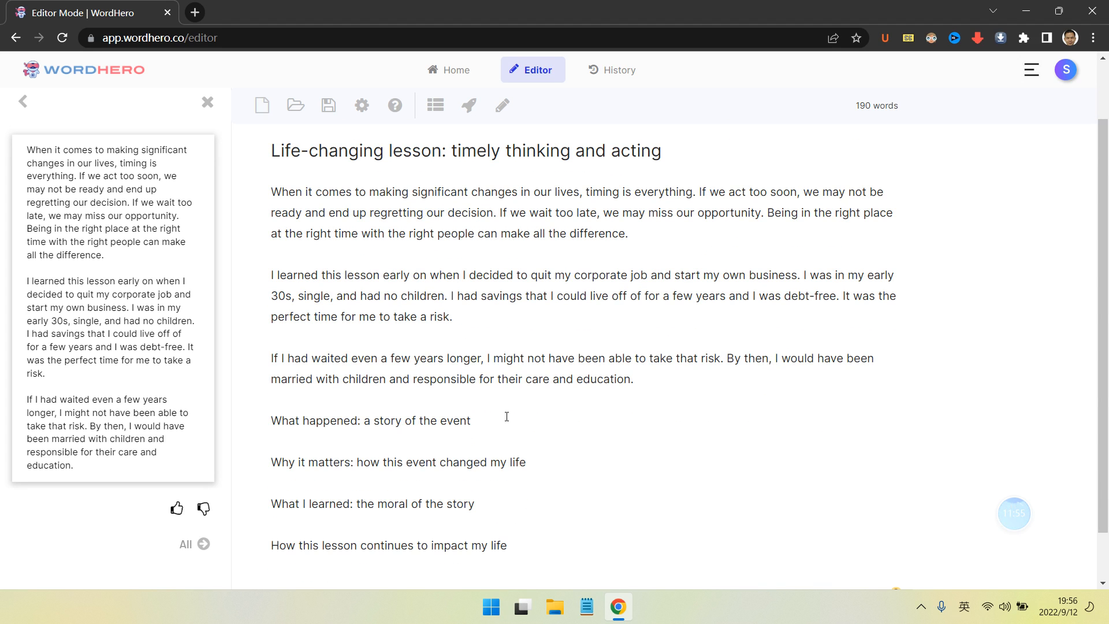
{"action": "left_click_drag", "start_coordinate": [506, 416], "coordinate": [245, 431]}
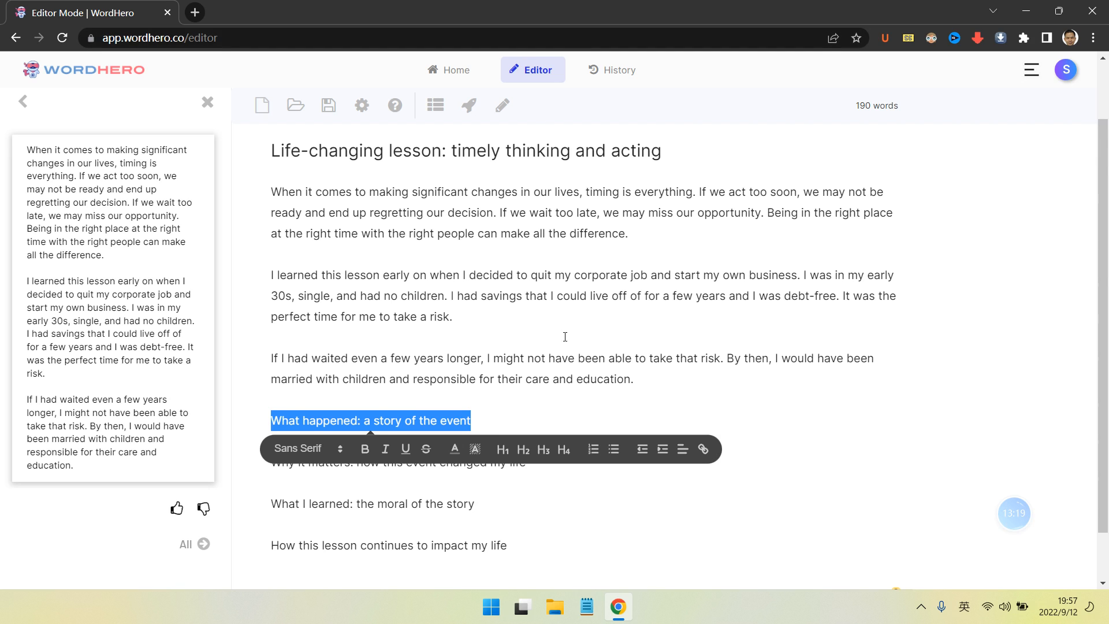
{"action": "left_click", "coordinate": [577, 358]}
{"action": "left_click_drag", "start_coordinate": [514, 420], "coordinate": [249, 424]}
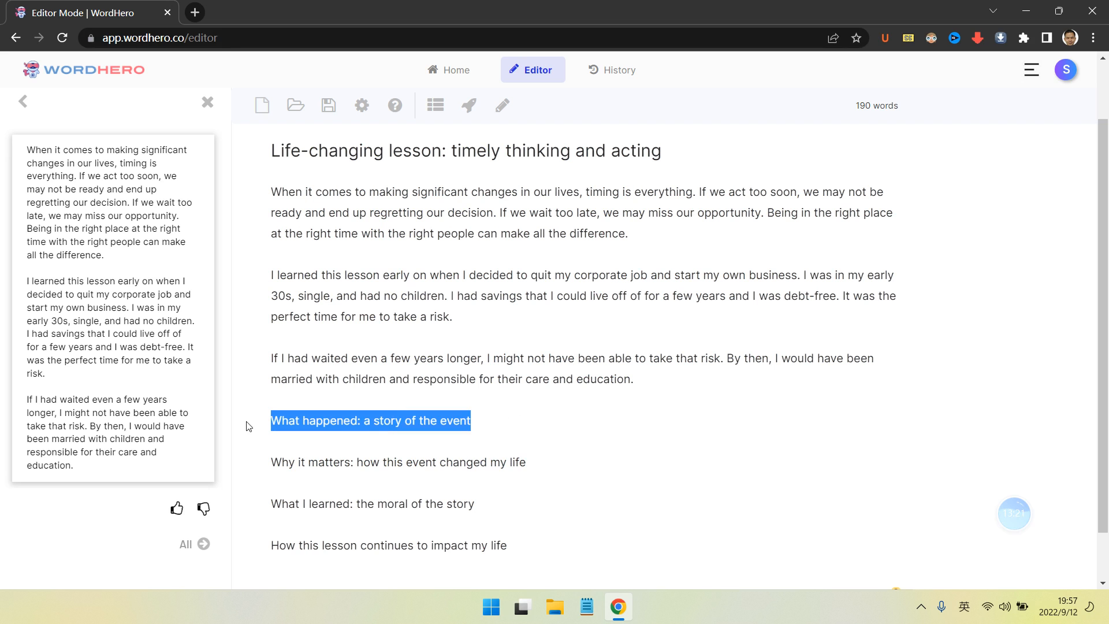
{"action": "left_click", "coordinate": [524, 453]}
{"action": "left_click", "coordinate": [603, 404]}
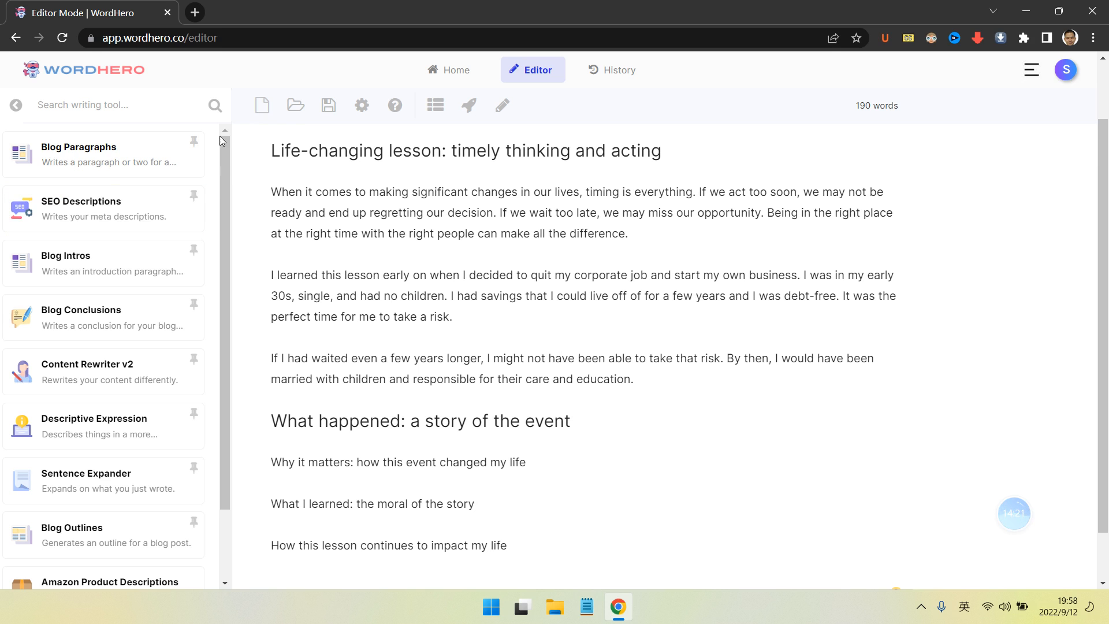
- Reopen the Blog Paragraphs tool in the editor and load the WordHero home page in a second browser tab
{"action": "left_click", "coordinate": [81, 153]}
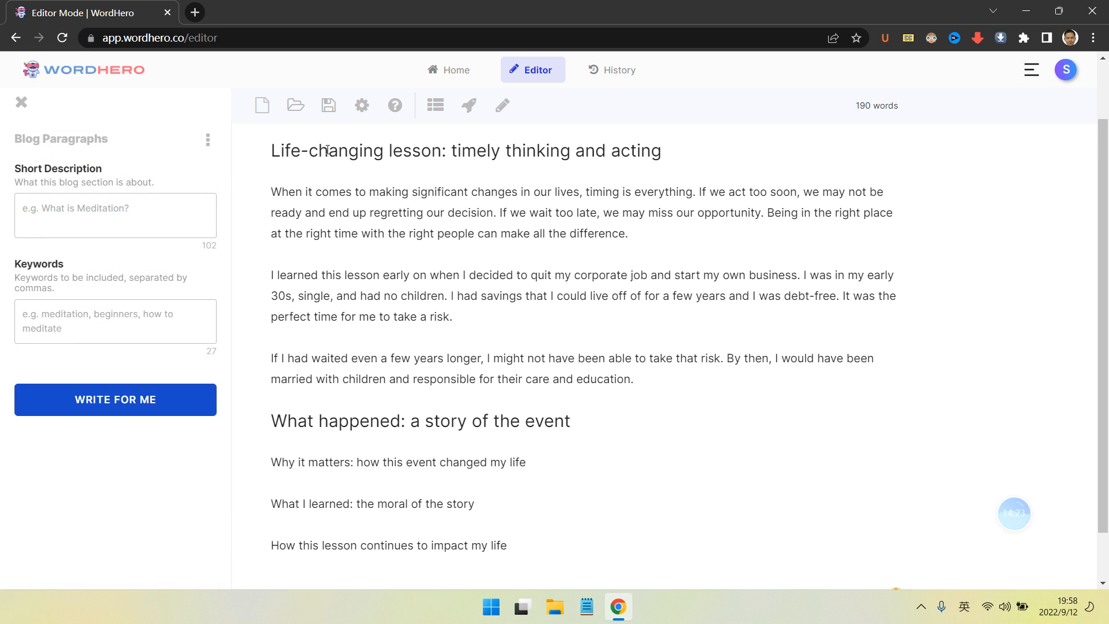
{"action": "left_click", "coordinate": [195, 12]}
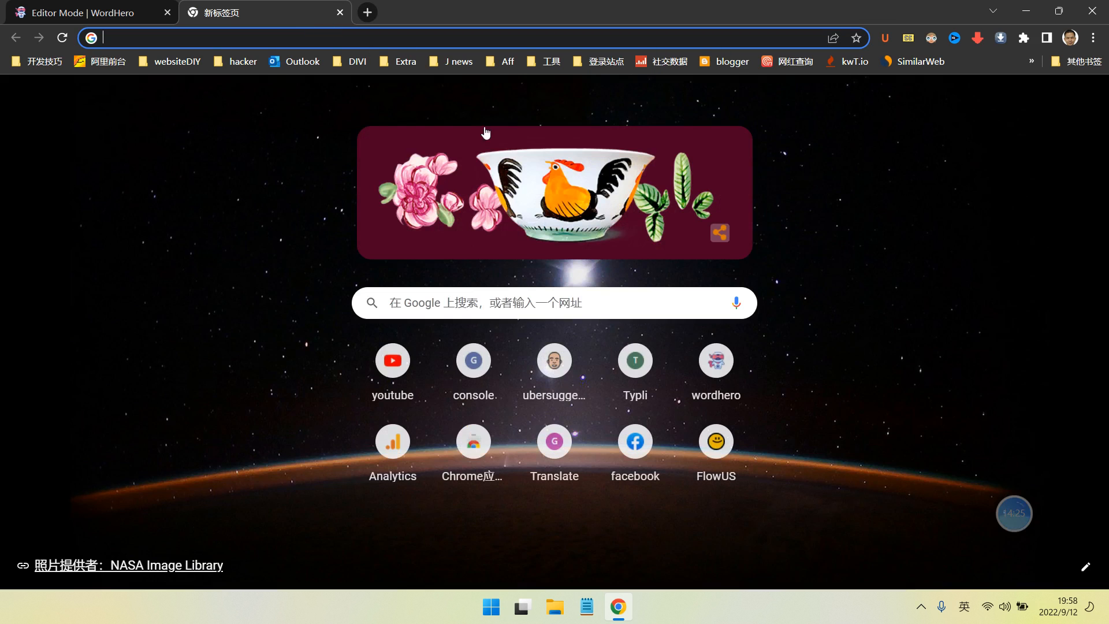
{"action": "left_click", "coordinate": [716, 364]}
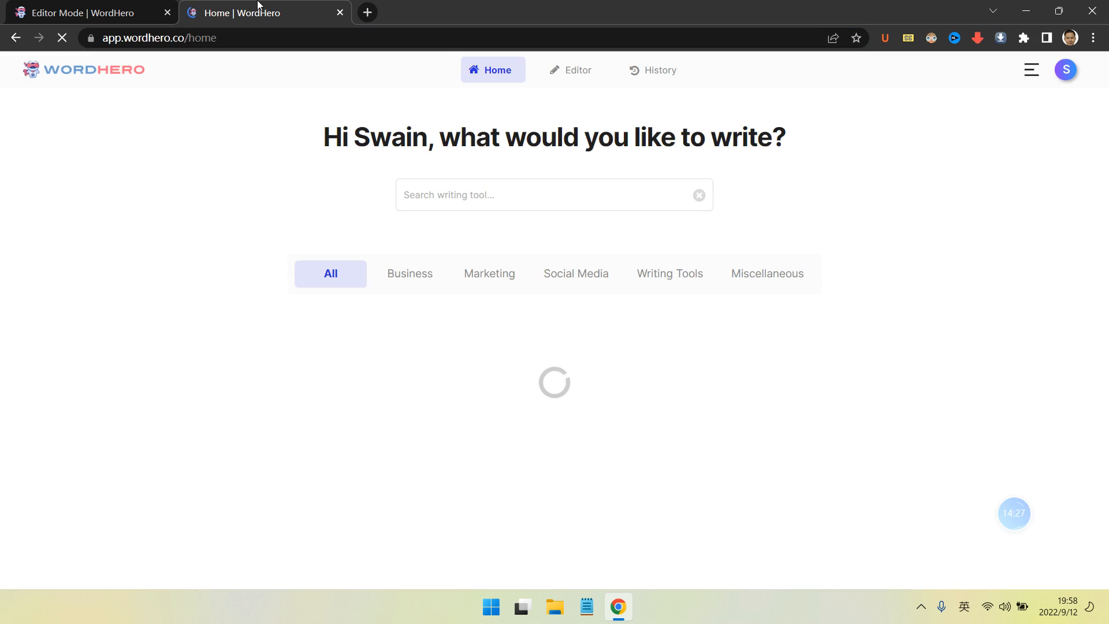
{"action": "left_click", "coordinate": [87, 12]}
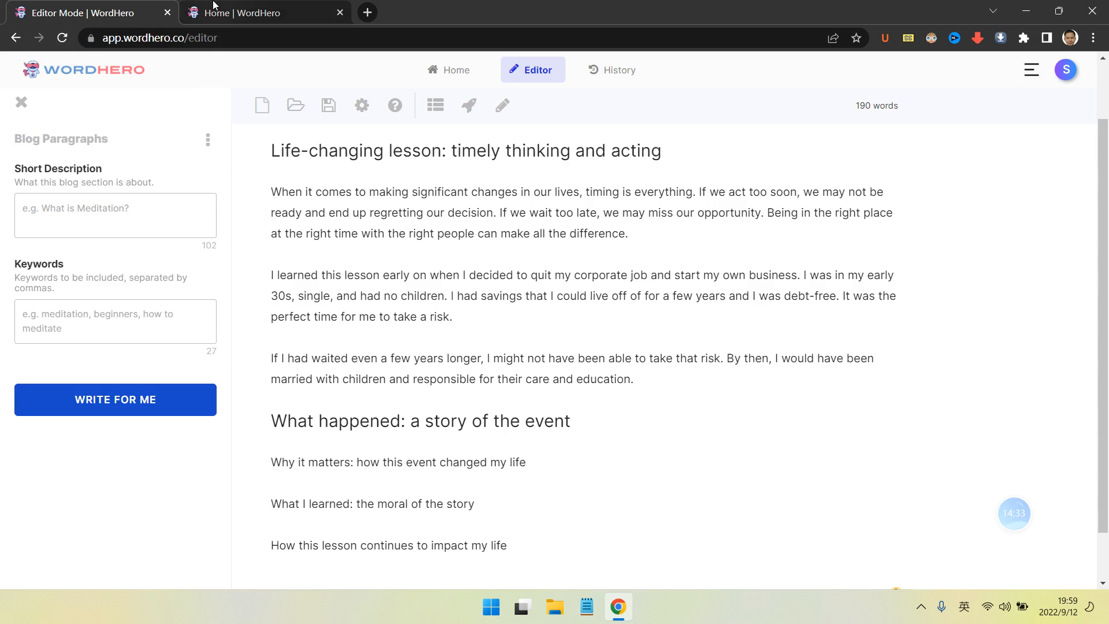
{"action": "left_click", "coordinate": [249, 13]}
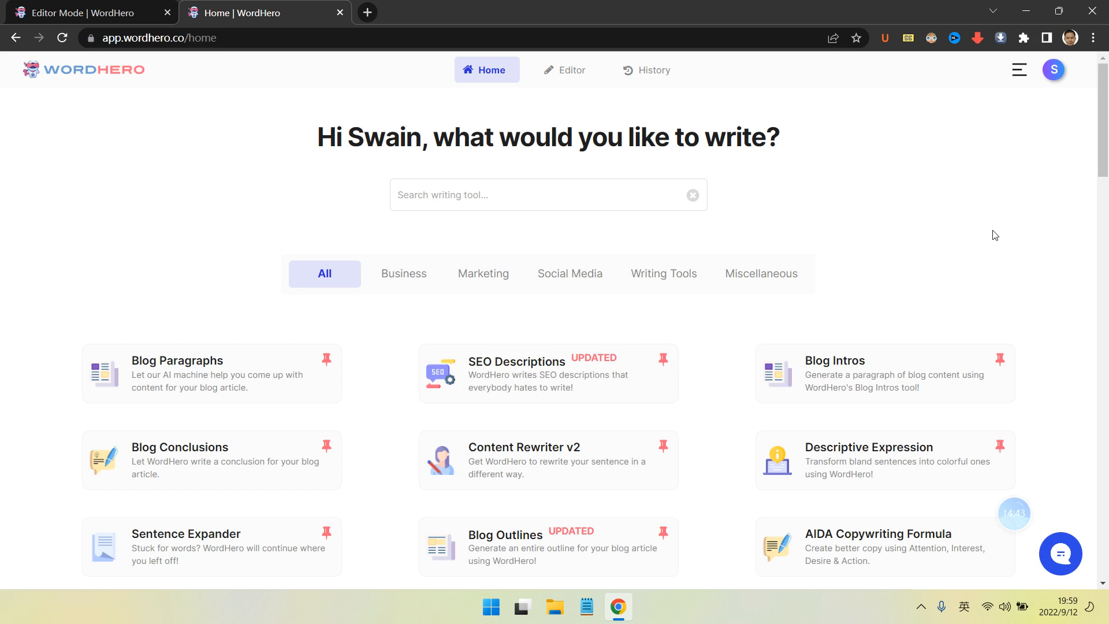
- Search the home page's writing tools for "para" and open the full Blog Paragraphs tool
{"action": "scroll", "coordinate": [982, 237], "scroll_direction": "down", "scroll_amount": 2}
{"action": "scroll", "coordinate": [755, 258], "scroll_direction": "up", "scroll_amount": 1}
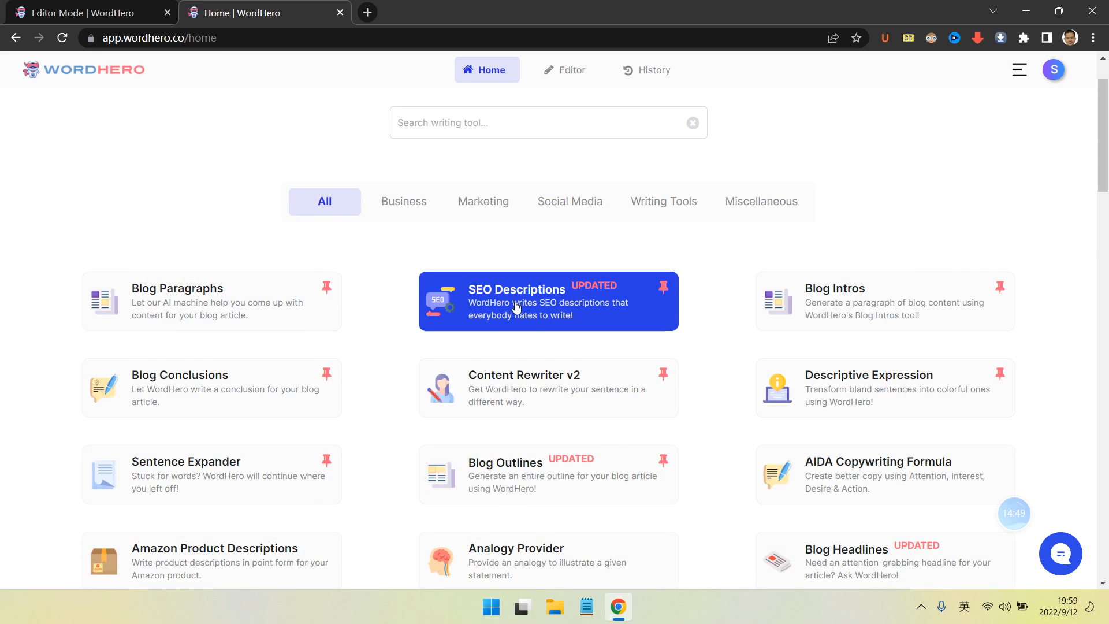
{"action": "scroll", "coordinate": [520, 295], "scroll_direction": "down", "scroll_amount": 1}
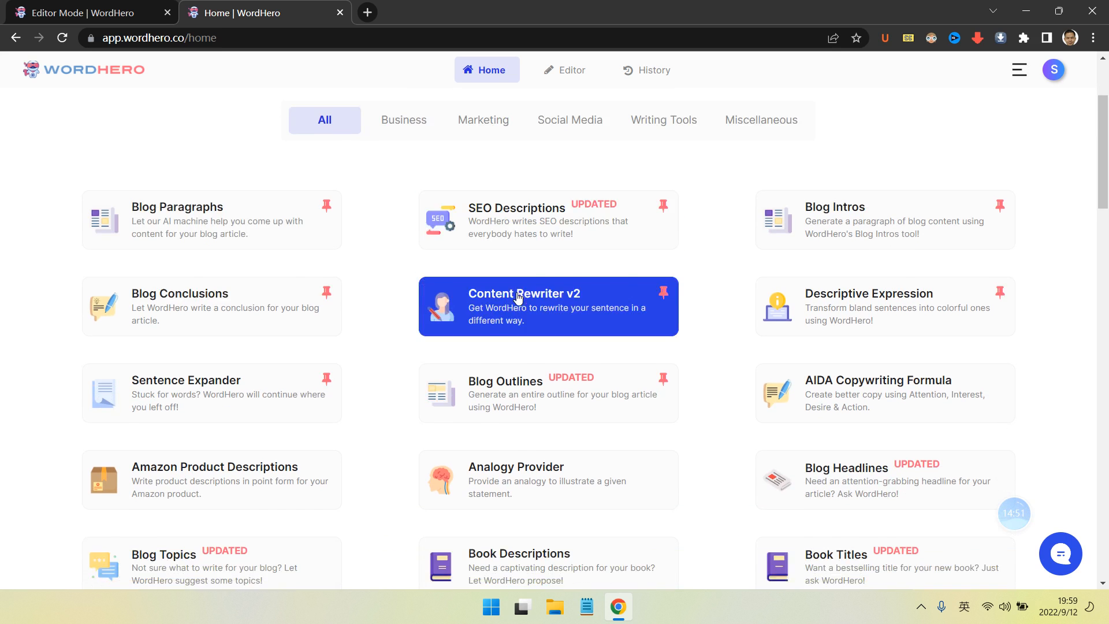
{"action": "scroll", "coordinate": [520, 295], "scroll_direction": "up", "scroll_amount": 3}
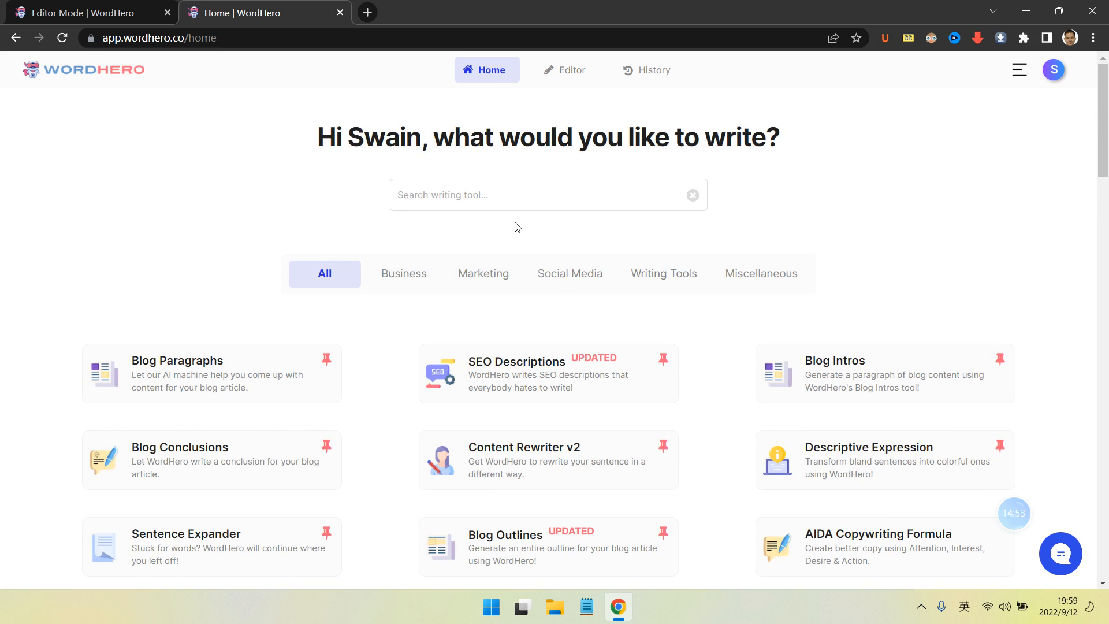
{"action": "left_click", "coordinate": [519, 203]}
{"action": "type", "text": "para"}
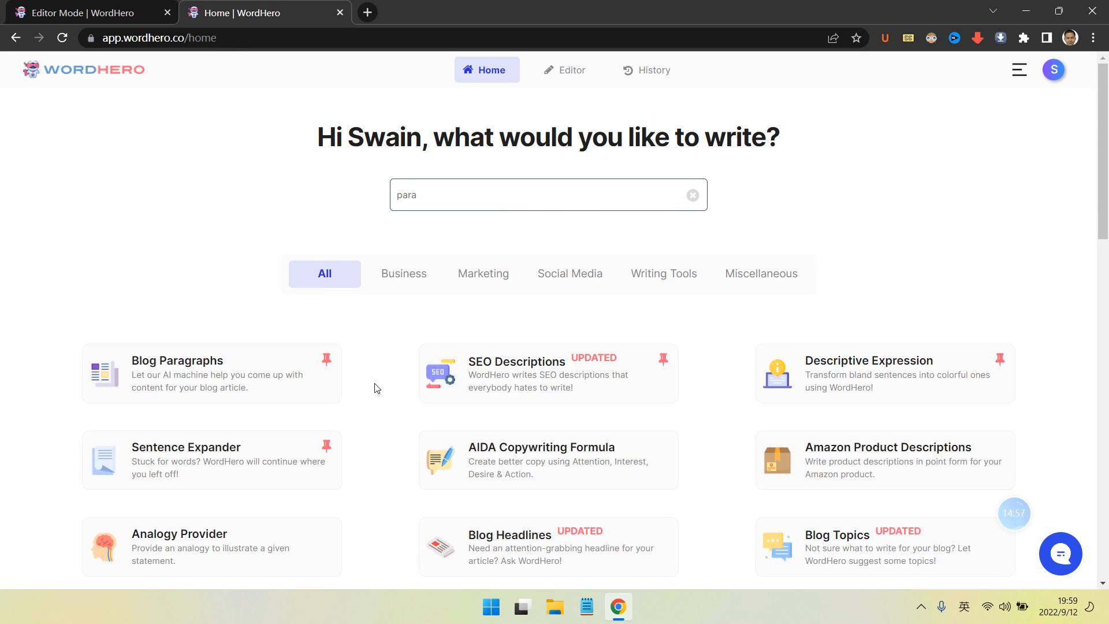
{"action": "left_click", "coordinate": [282, 382]}
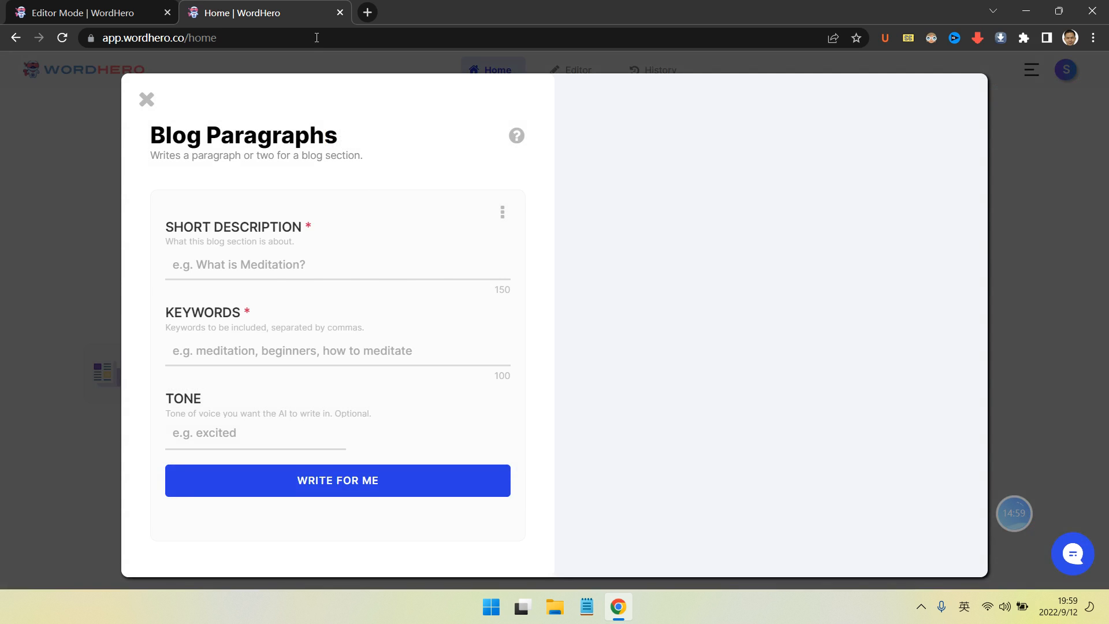
- Copy the heading "What happened: a story of the event" from the editor into the Blog Paragraphs short description on the home page
{"action": "left_click", "coordinate": [101, 12]}
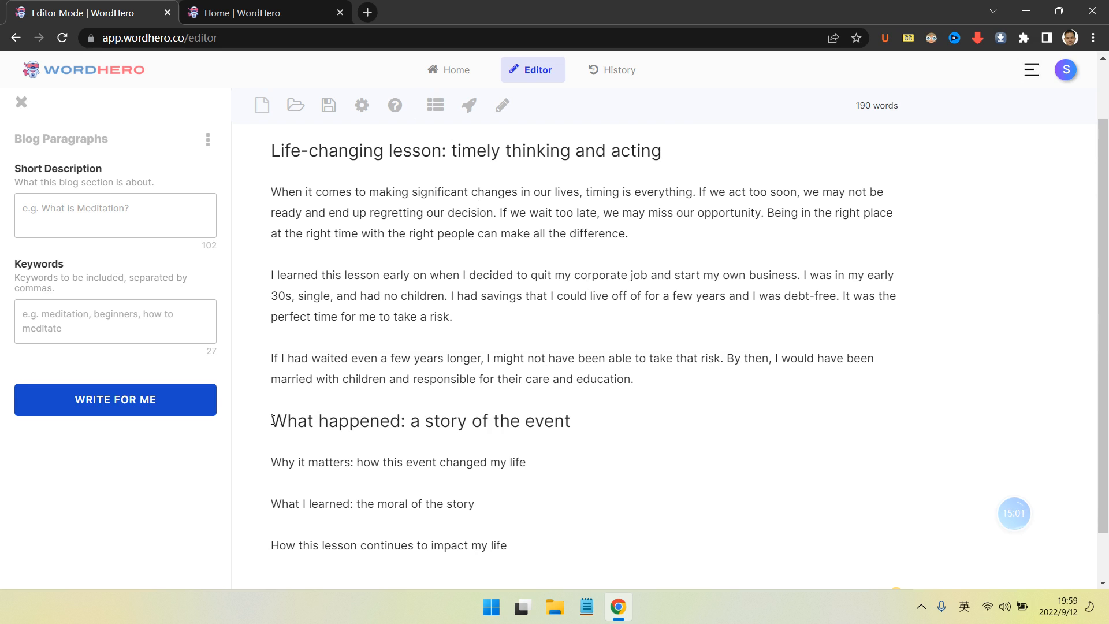
{"action": "left_click_drag", "start_coordinate": [271, 420], "coordinate": [668, 412]}
{"action": "key", "text": "ctrl+c"}
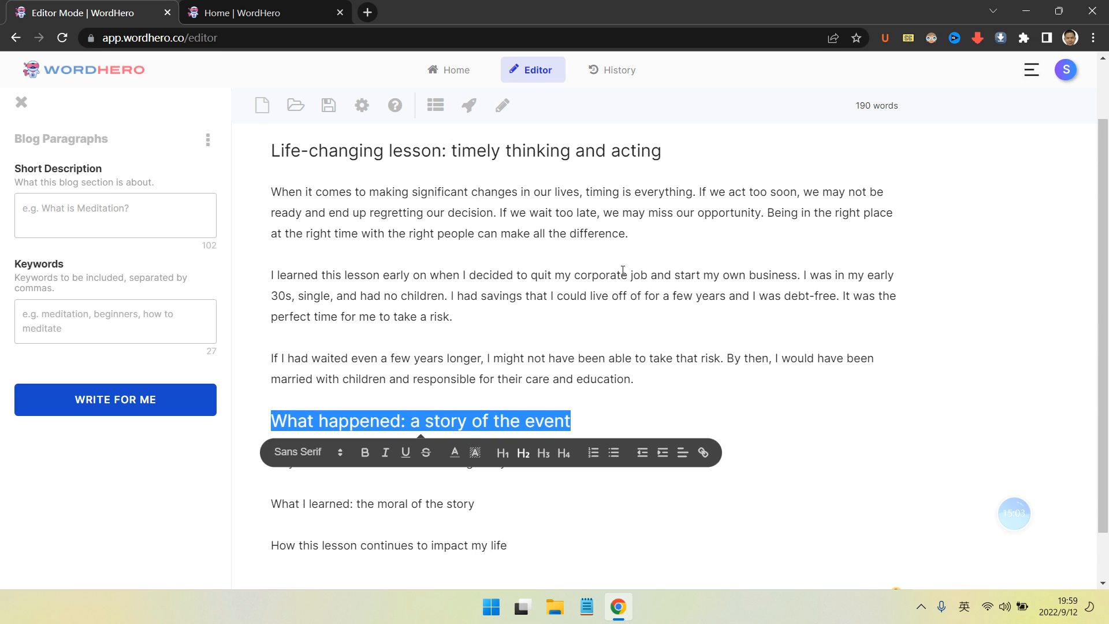
{"action": "left_click", "coordinate": [262, 13]}
{"action": "left_click", "coordinate": [282, 265]}
{"action": "key", "text": "ctrl+v"}
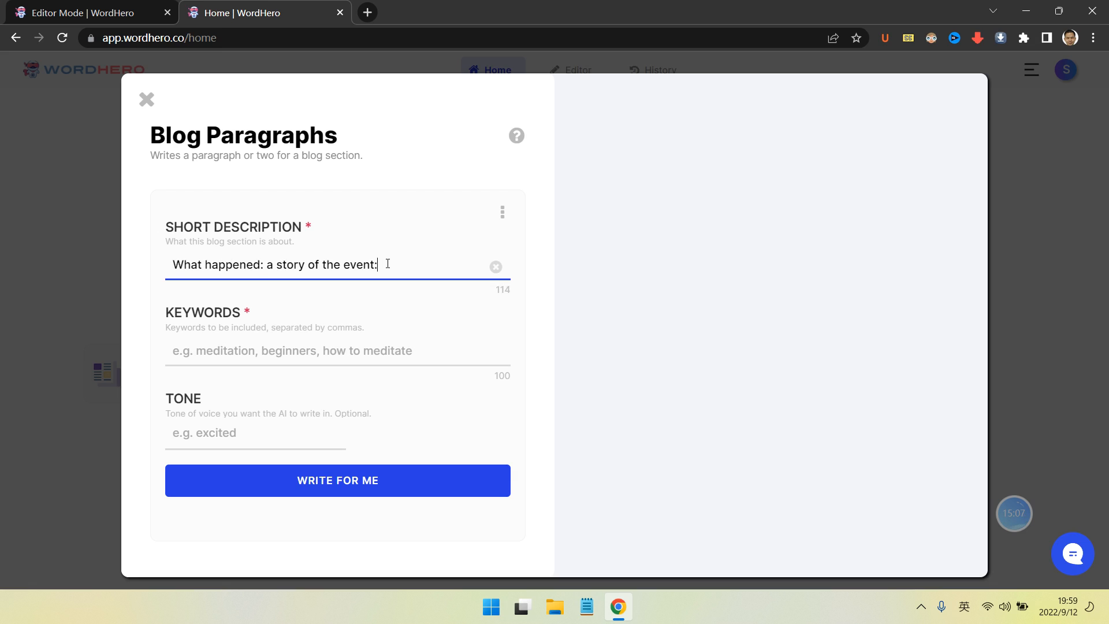
- Extend the short description with "- I lost a few family members this year."
{"action": "key", "text": "BackSpace"}
{"action": "type", "text": "- I lost"}
{"action": "type", "text": "a few familii"}
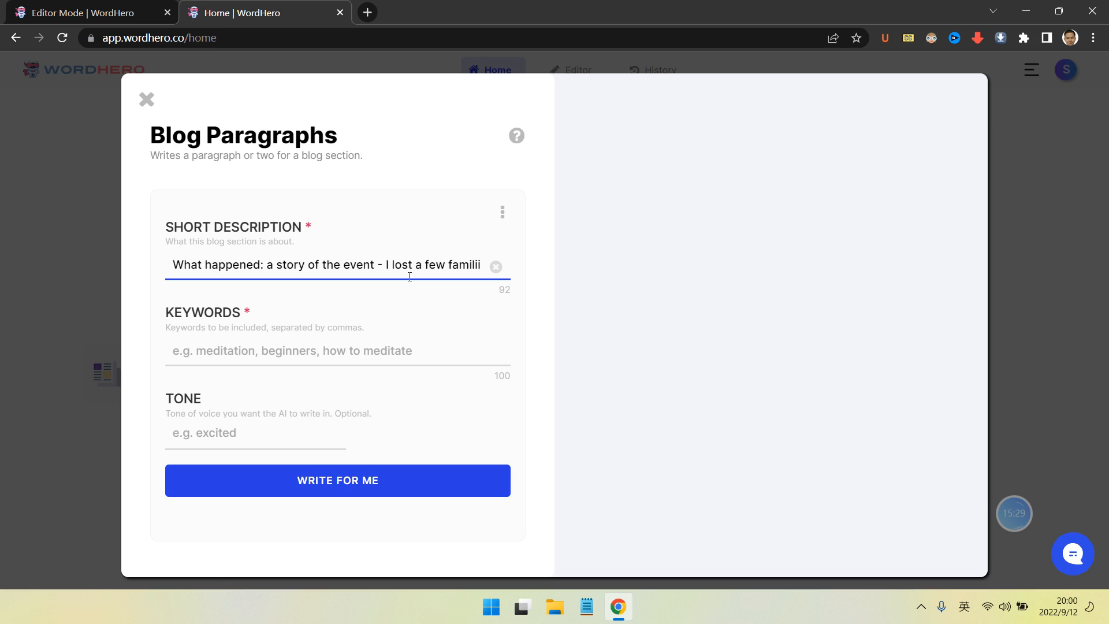
{"action": "key", "text": "BackSpace"}
{"action": "key", "text": "BackSpace"}
{"action": "type", "text": "y members "}
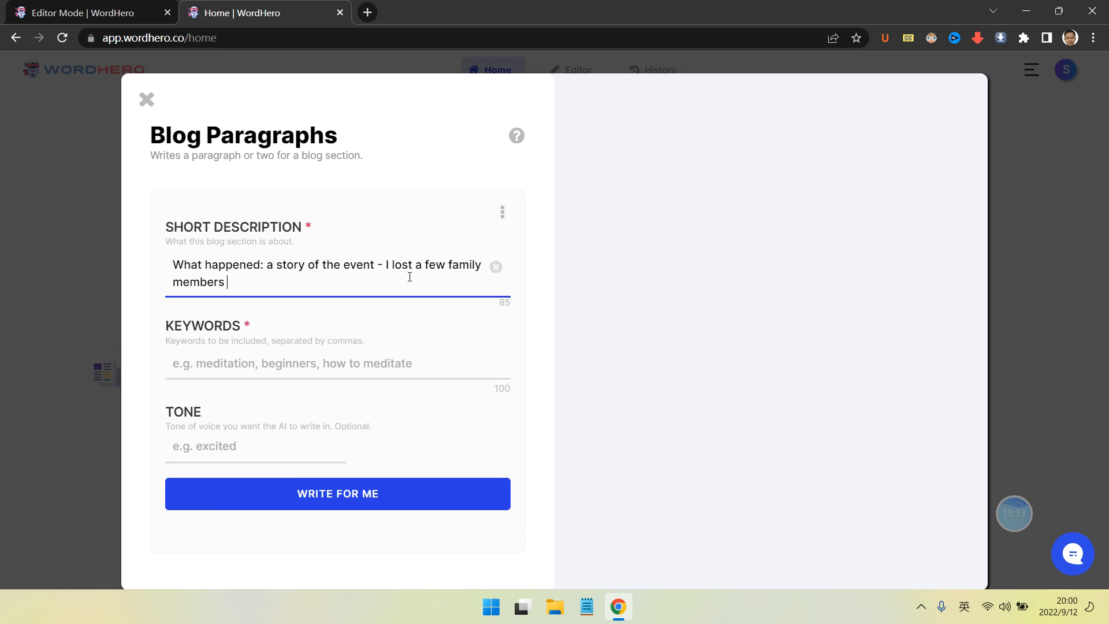
{"action": "type", "text": "this ye"}
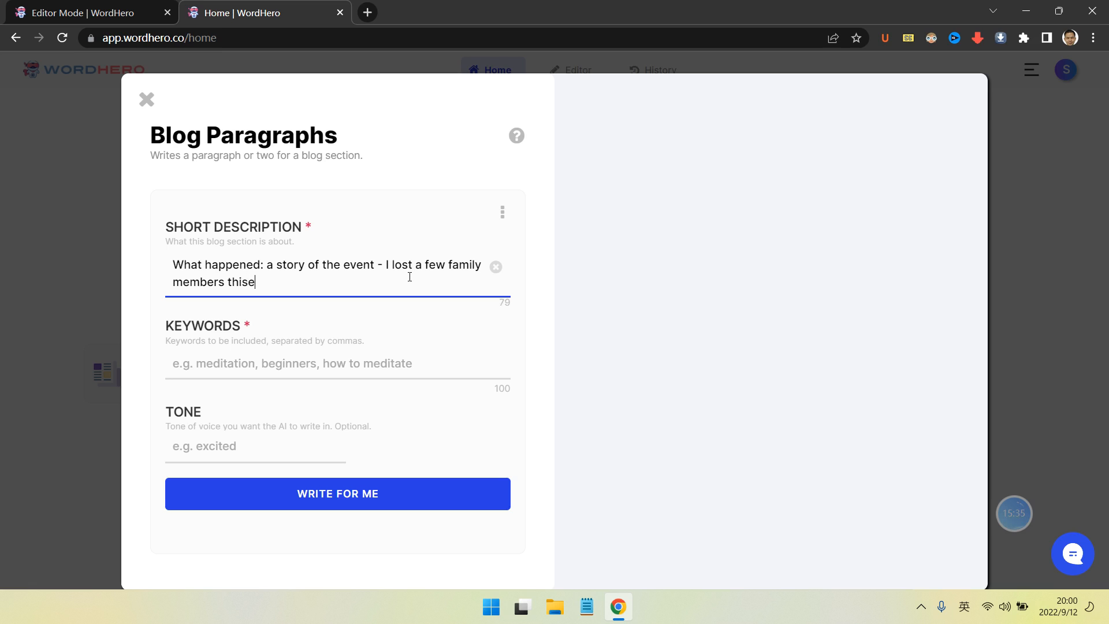
{"action": "key", "text": "BackSpace"}
{"action": "type", "text": "year."}
- Enter the keywords "new start, great life journey, say goodbye, have fun" for the blog paragraph
{"action": "left_click", "coordinate": [290, 359]}
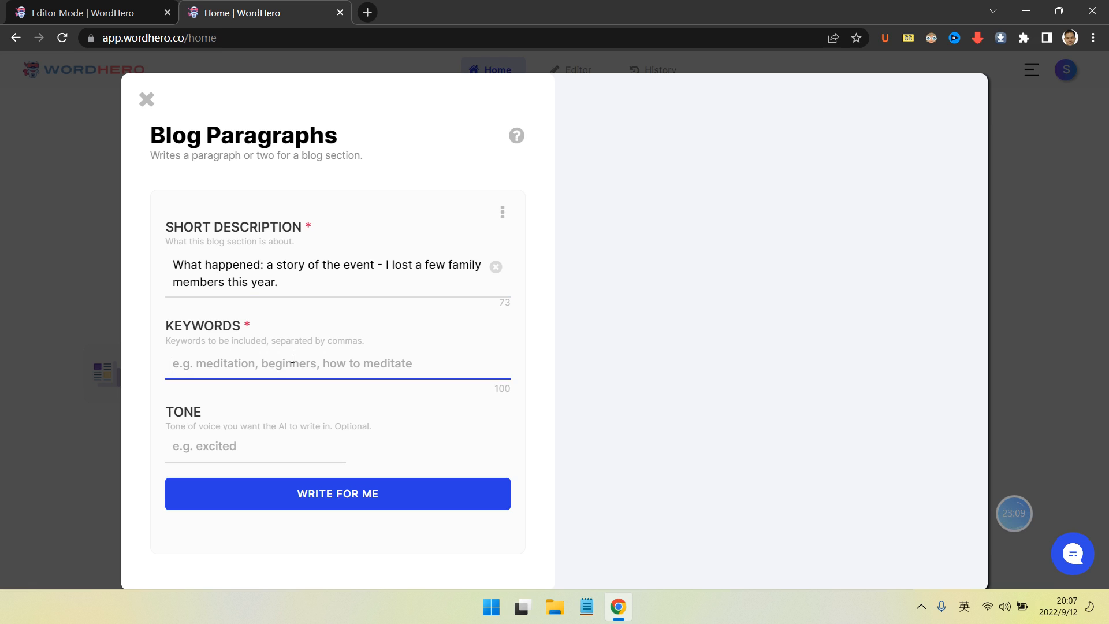
{"action": "type", "text": "new "}
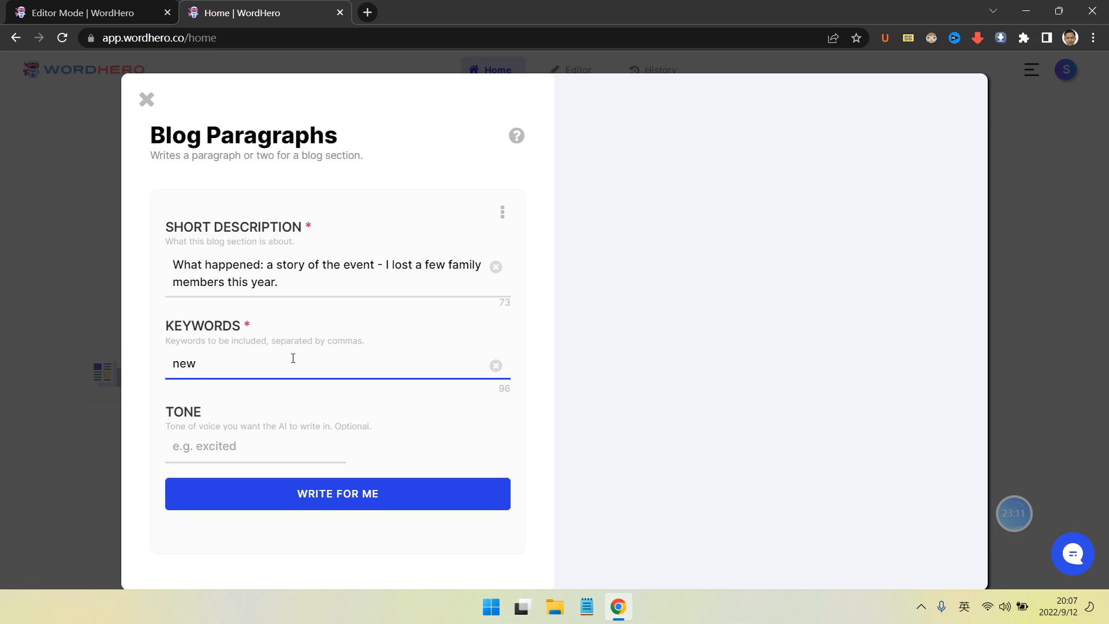
{"action": "type", "text": "start, great"}
{"action": "type", "text": " journ"}
{"action": "key", "text": "BackSpace"}
{"action": "key", "text": "BackSpace"}
{"action": "key", "text": "BackSpace"}
{"action": "key", "text": "BackSpace"}
{"action": "key", "text": "BackSpace"}
{"action": "type", "text": "life journey, say good"}
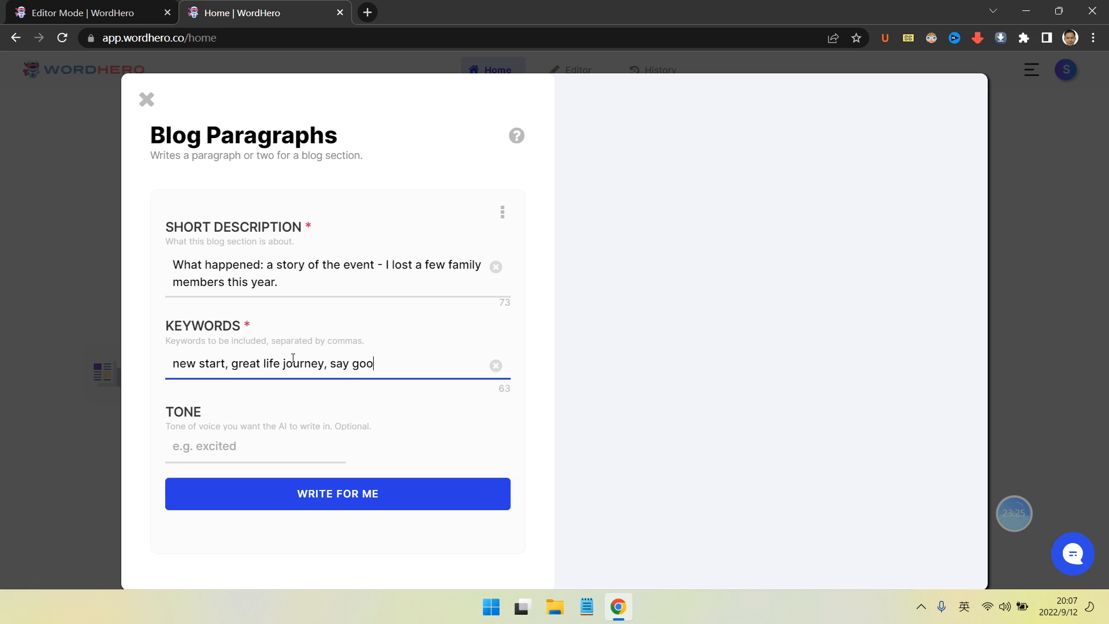
{"action": "key", "text": "BackSpace"}
{"action": "type", "text": "beye"}
{"action": "key", "text": "BackSpace"}
{"action": "key", "text": "BackSpace"}
{"action": "key", "text": "BackSpace"}
{"action": "type", "text": "ye,"}
{"action": "type", "text": "have fun"}
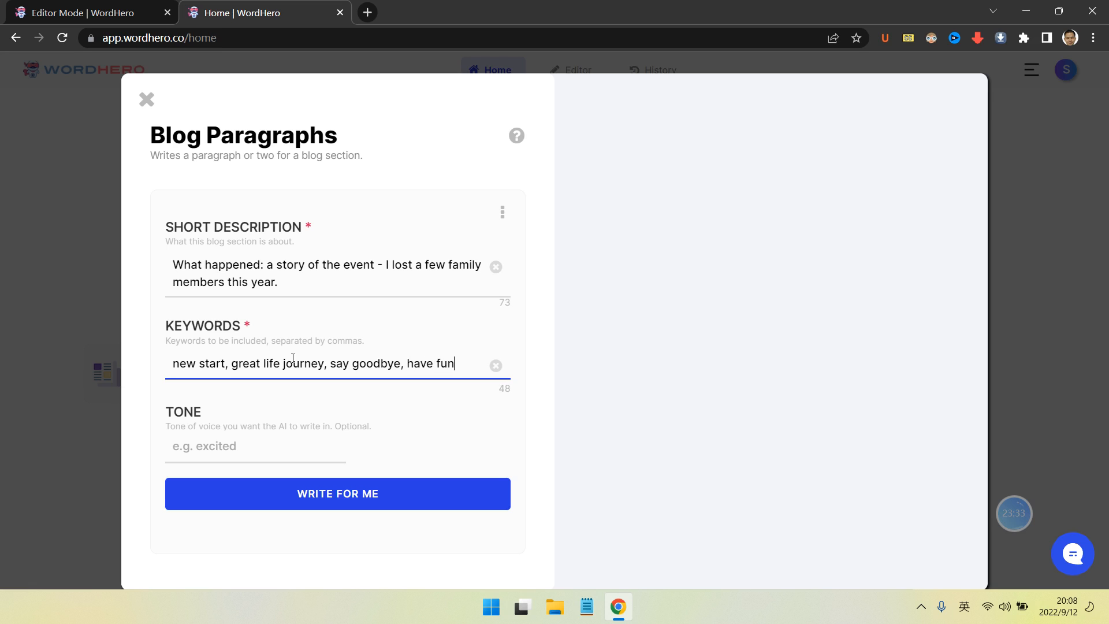
- Generate the blog paragraph in a "motivated" tone and copy the result
{"action": "left_click", "coordinate": [235, 454]}
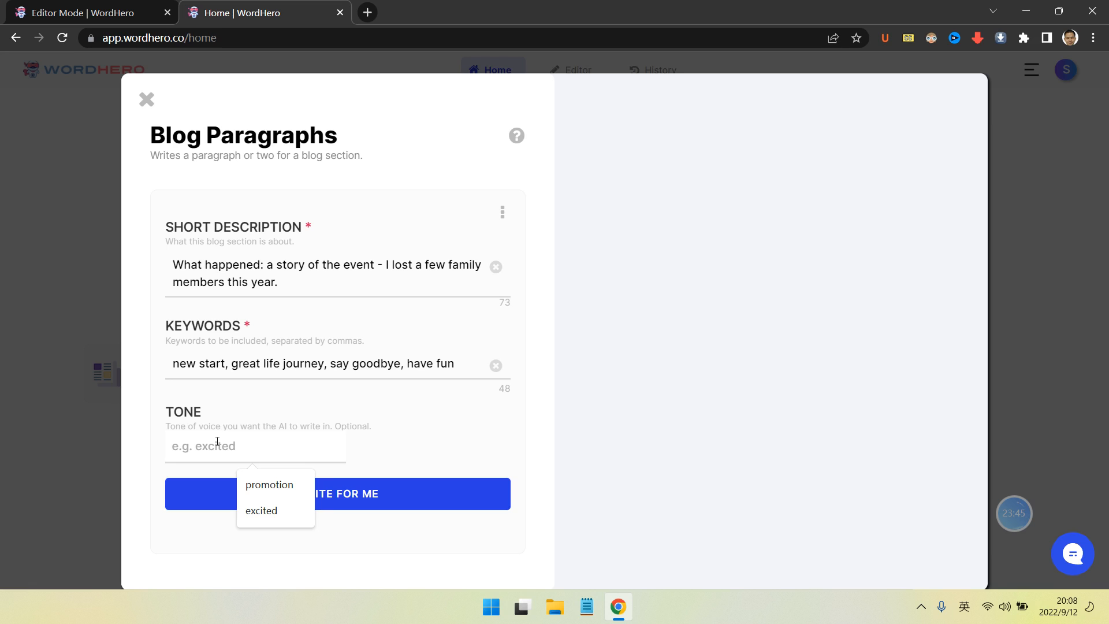
{"action": "type", "text": "moti"}
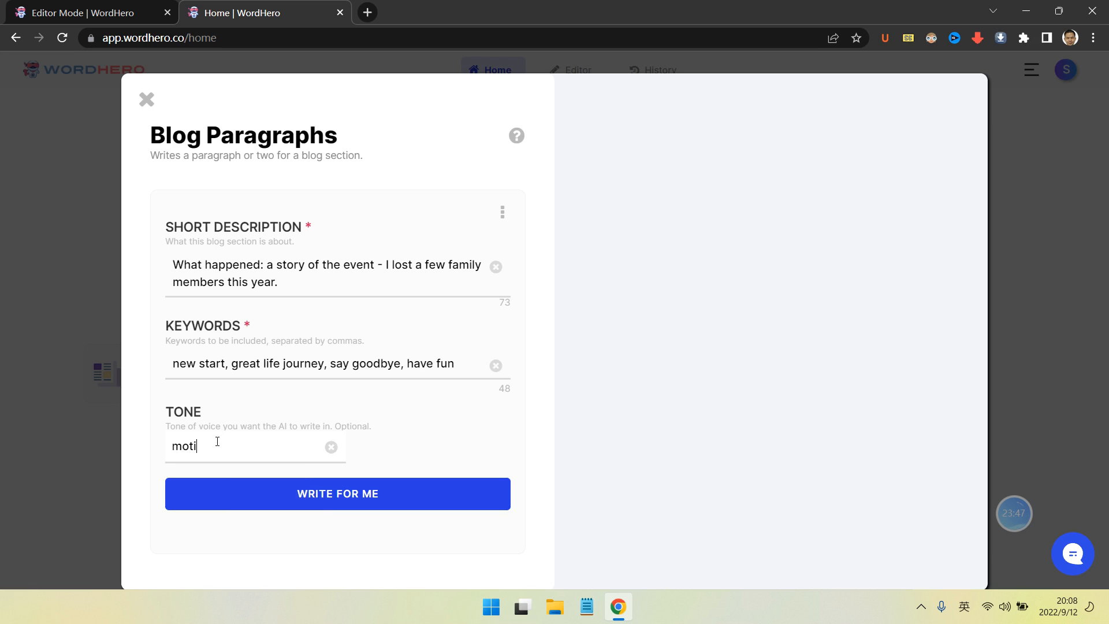
{"action": "type", "text": "vated"}
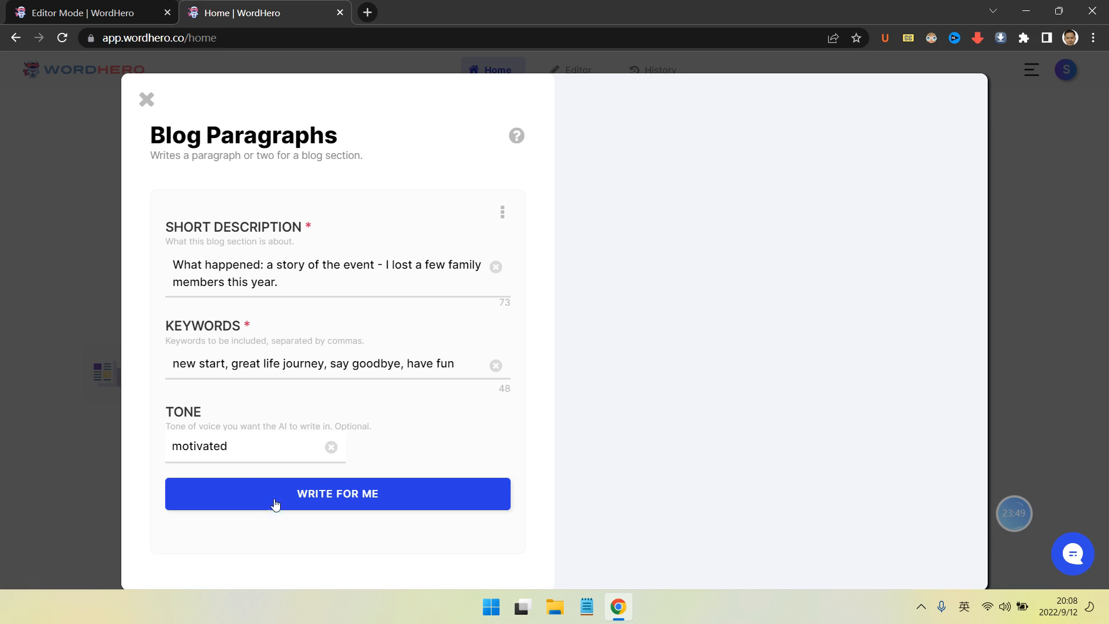
{"action": "left_click", "coordinate": [312, 488]}
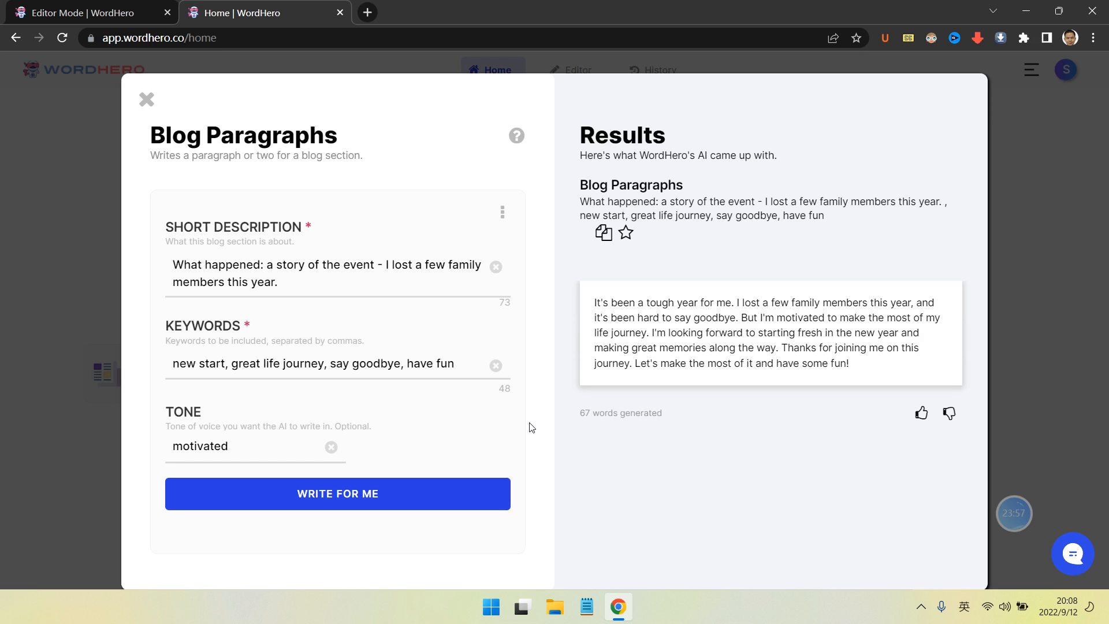
{"action": "left_click", "coordinate": [808, 351]}
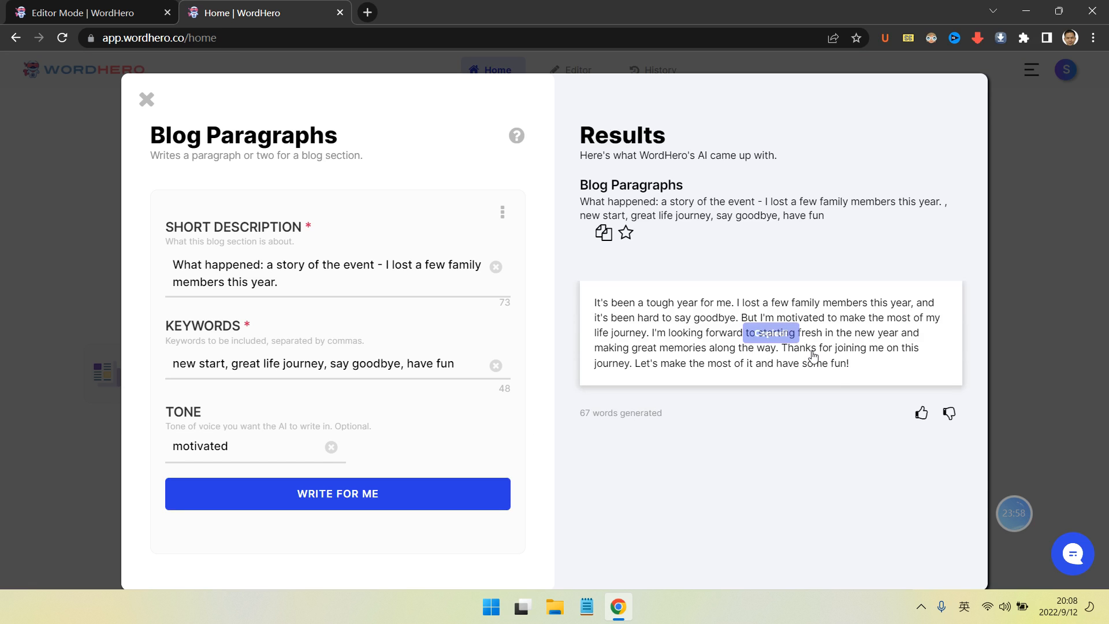
- Paste the copied paragraph below the heading "What happened: a story of the event" in the editor document
{"action": "left_click", "coordinate": [104, 18]}
{"action": "left_click", "coordinate": [435, 421]}
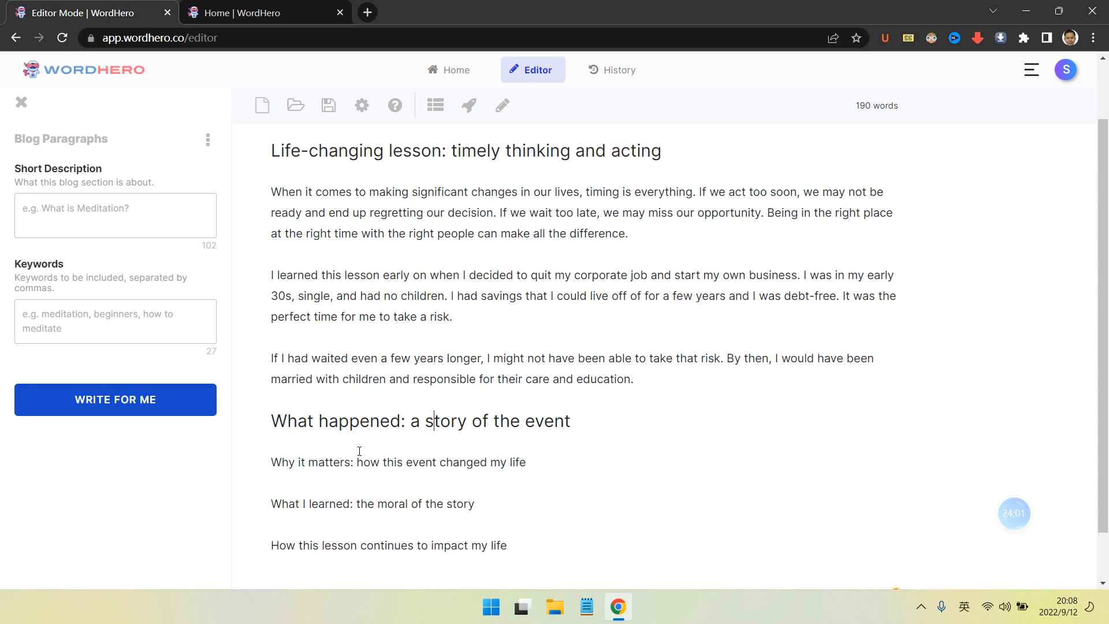
{"action": "key", "text": "Return"}
{"action": "key", "text": "Return"}
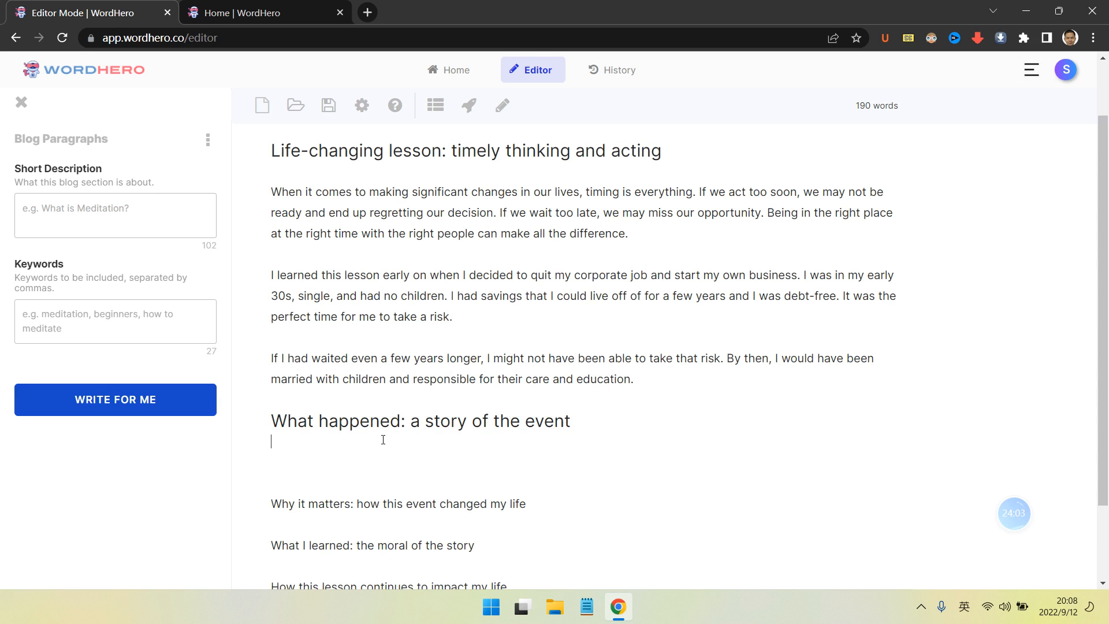
{"action": "key", "text": "Return"}
{"action": "key", "text": "Up"}
{"action": "key", "text": "ctrl+v"}
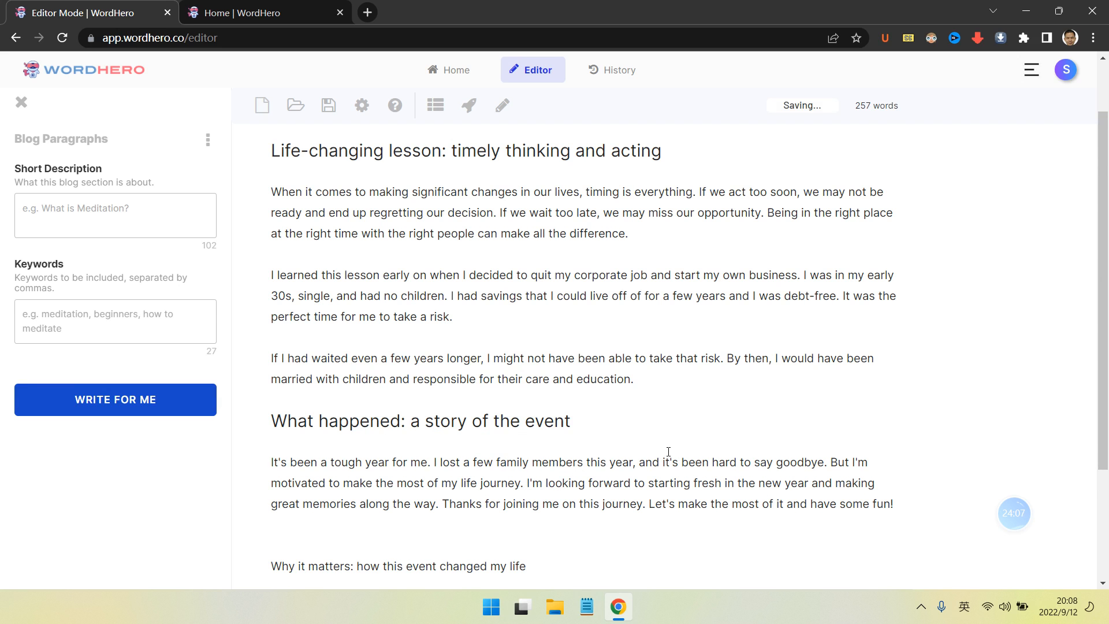
- Split the pasted text into two paragraphs before "But I'm motivated to make the most of my life journey."
{"action": "scroll", "coordinate": [583, 474], "scroll_direction": "down", "scroll_amount": 1}
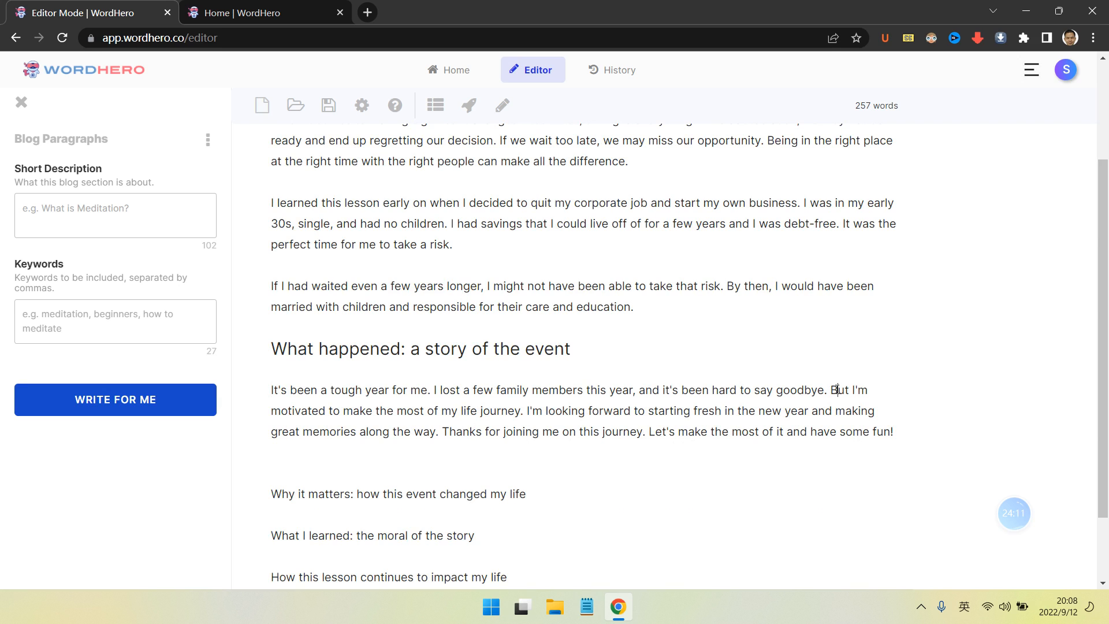
{"action": "left_click", "coordinate": [834, 389]}
{"action": "key", "text": "Return"}
{"action": "key", "text": "Return"}
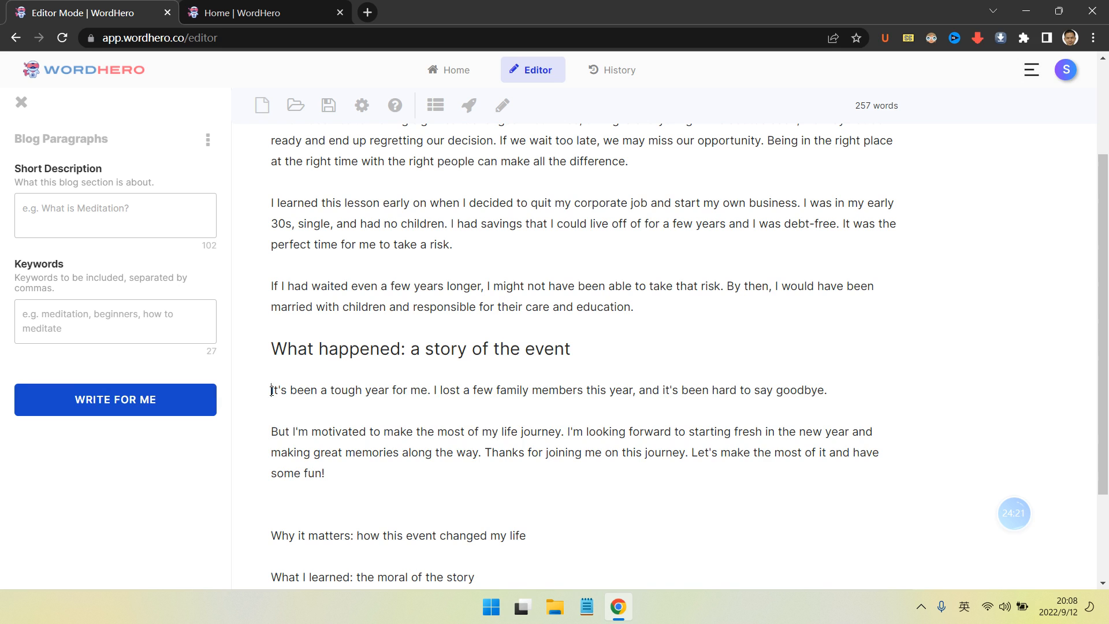
- Close the editor's Blog Paragraphs tool and open the Keyword Assistant for entering keywords
{"action": "left_click_drag", "start_coordinate": [271, 391], "coordinate": [337, 492]}
{"action": "left_click_drag", "start_coordinate": [851, 388], "coordinate": [274, 376]}
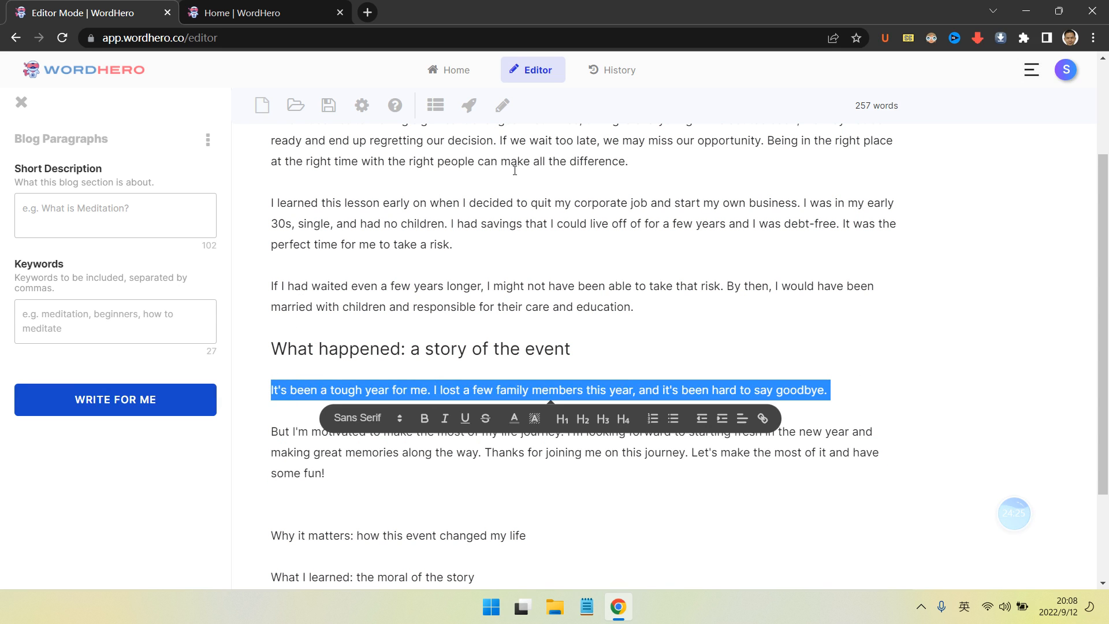
{"action": "left_click", "coordinate": [18, 111]}
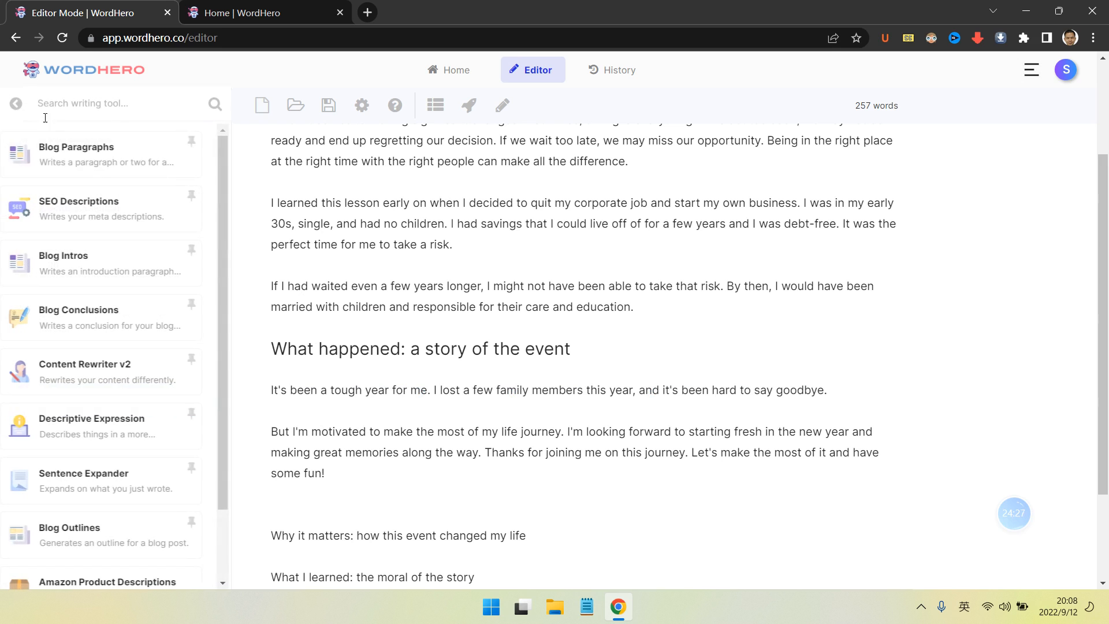
{"action": "left_click", "coordinate": [19, 106]}
{"action": "left_click", "coordinate": [93, 157]}
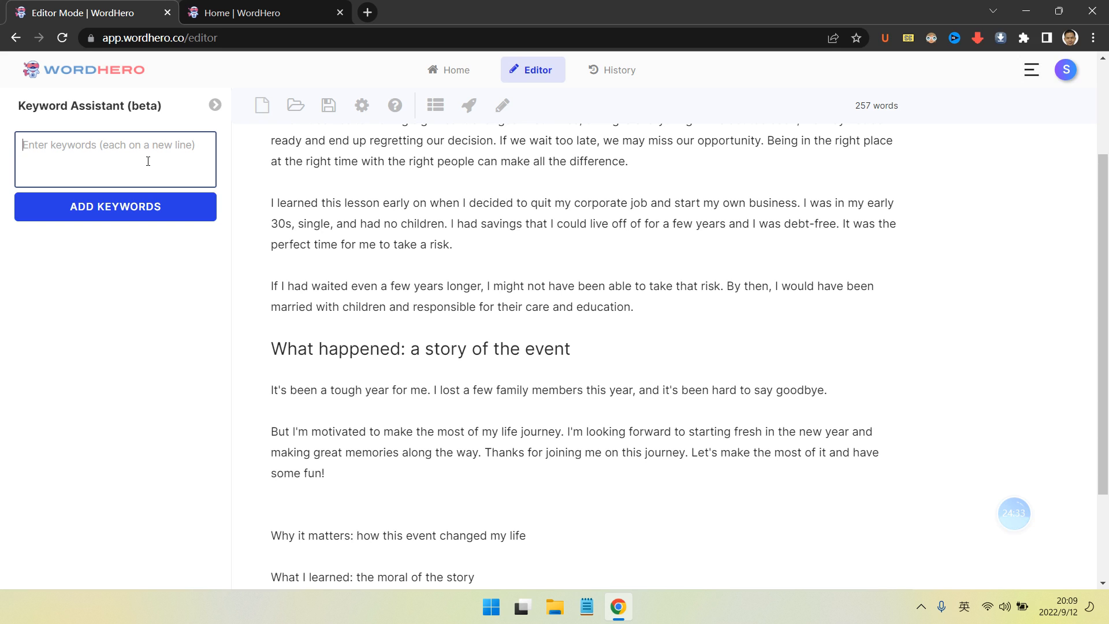
- Enter "funeral" as the first keyword in the Keyword Assistant
{"action": "type", "text": "f"}
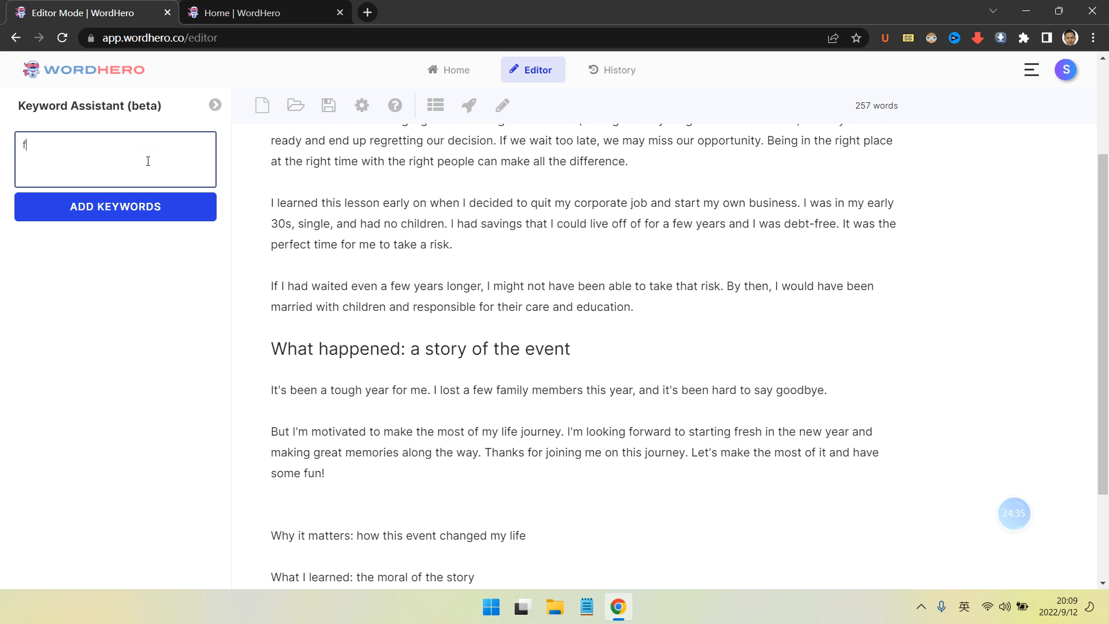
{"action": "type", "text": "underal"}
{"action": "key", "text": "BackSpace"}
{"action": "key", "text": "BackSpace"}
{"action": "key", "text": "BackSpace"}
{"action": "key", "text": "BackSpace"}
{"action": "key", "text": "BackSpace"}
{"action": "type", "text": "eral"}
{"action": "key", "text": "Return"}
- Look up the keyword "funeral" on Google in a new browser tab and view its Chinese translation
{"action": "left_click_drag", "start_coordinate": [103, 150], "coordinate": [79, 134]}
{"action": "left_click", "coordinate": [365, 13]}
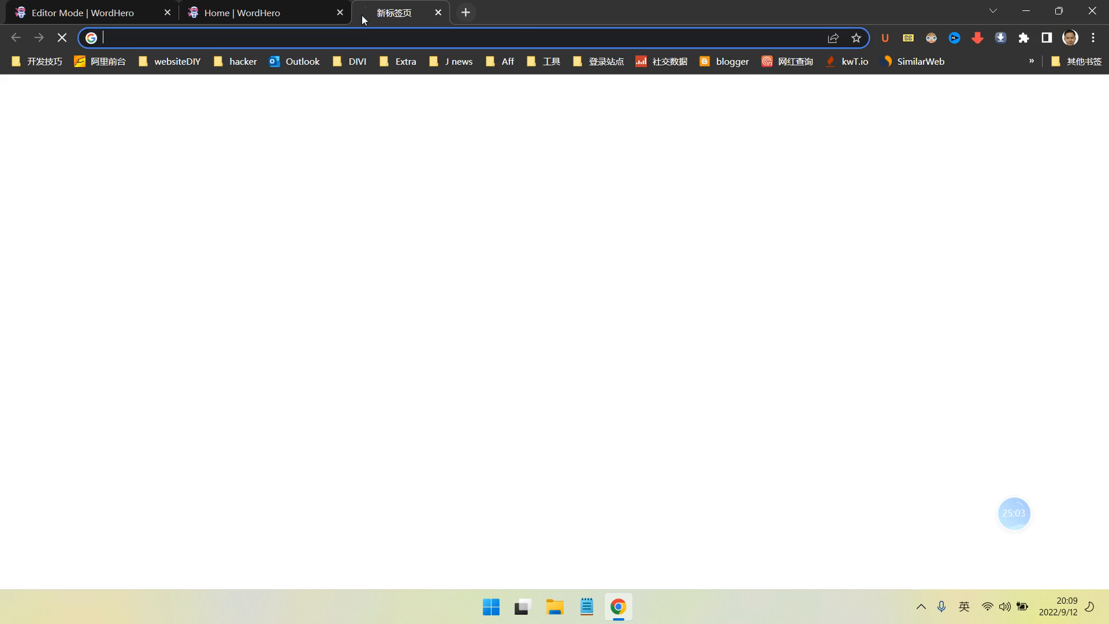
{"action": "left_click", "coordinate": [494, 309]}
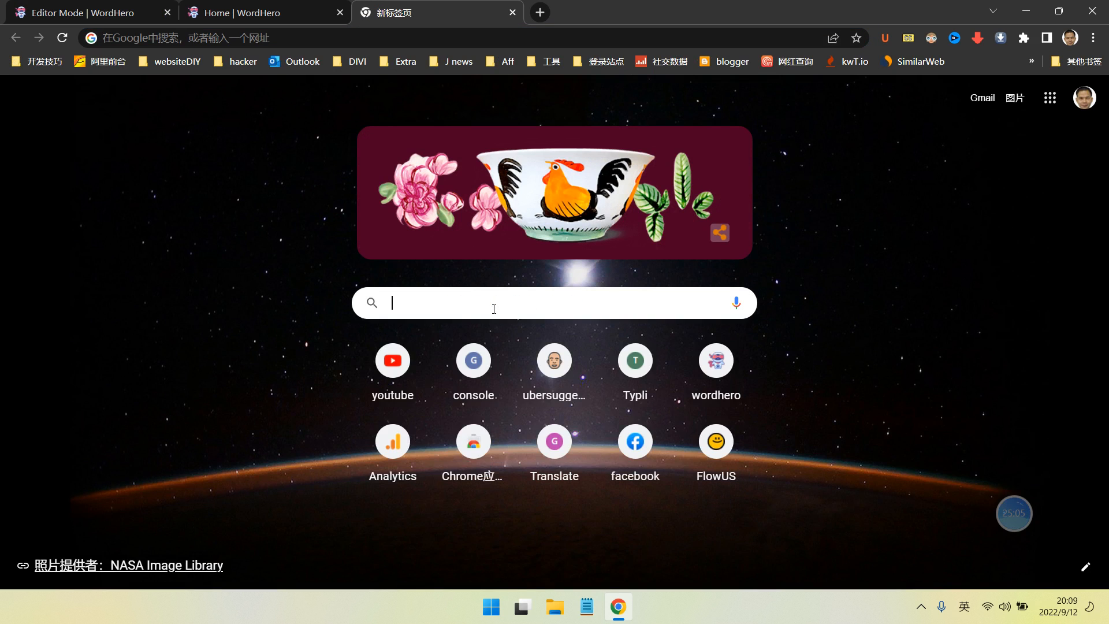
{"action": "key", "text": "ctrl+v"}
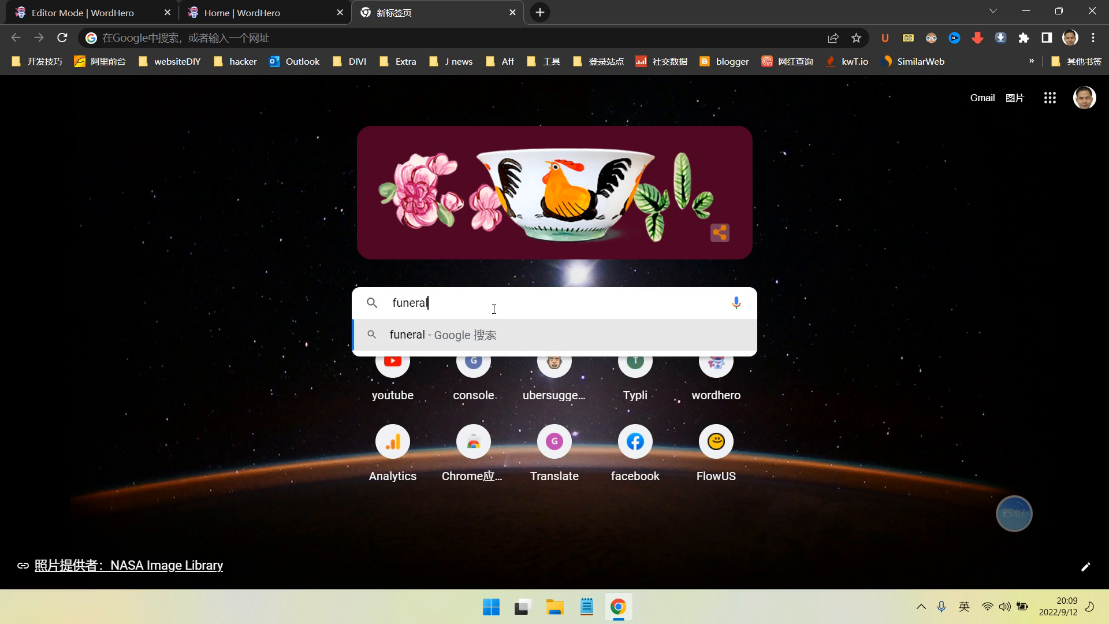
{"action": "key", "text": "Return"}
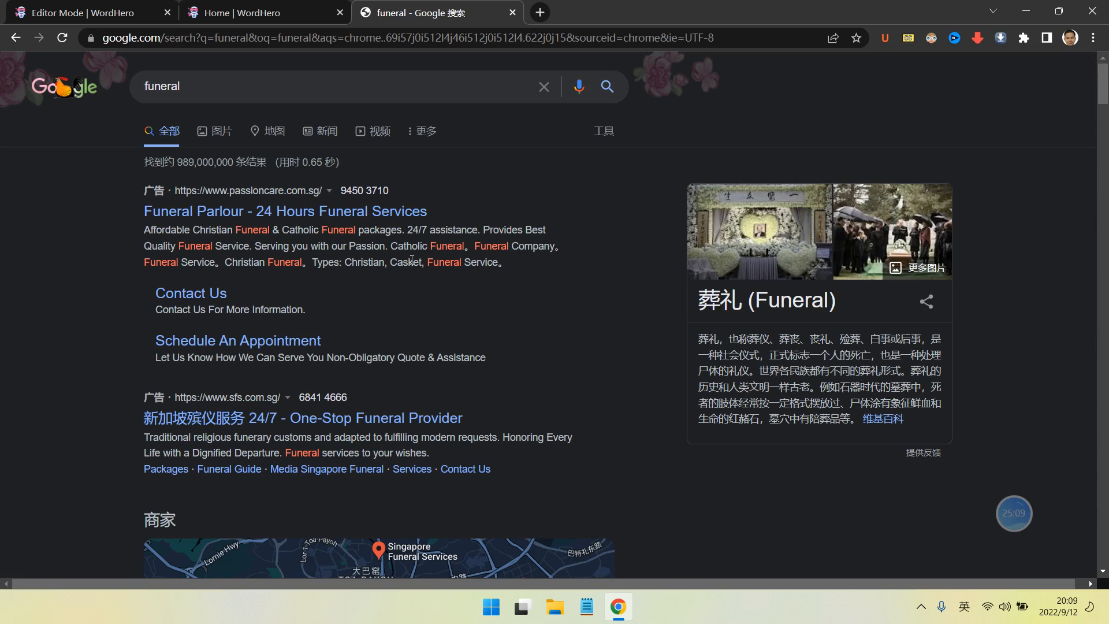
{"action": "left_click", "coordinate": [245, 84]}
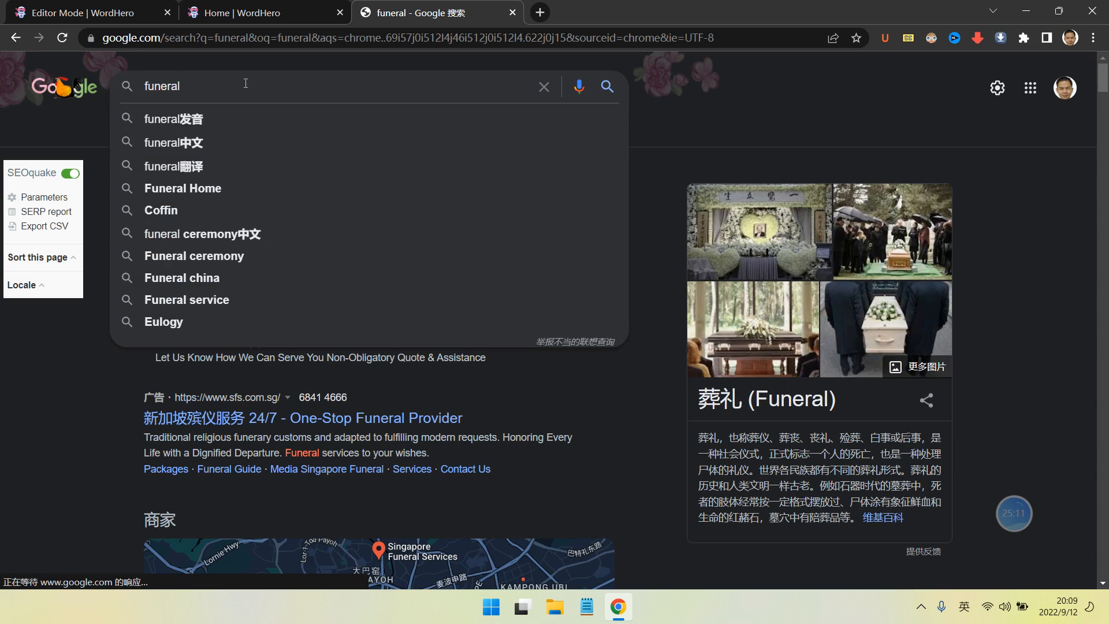
{"action": "left_click", "coordinate": [175, 148]}
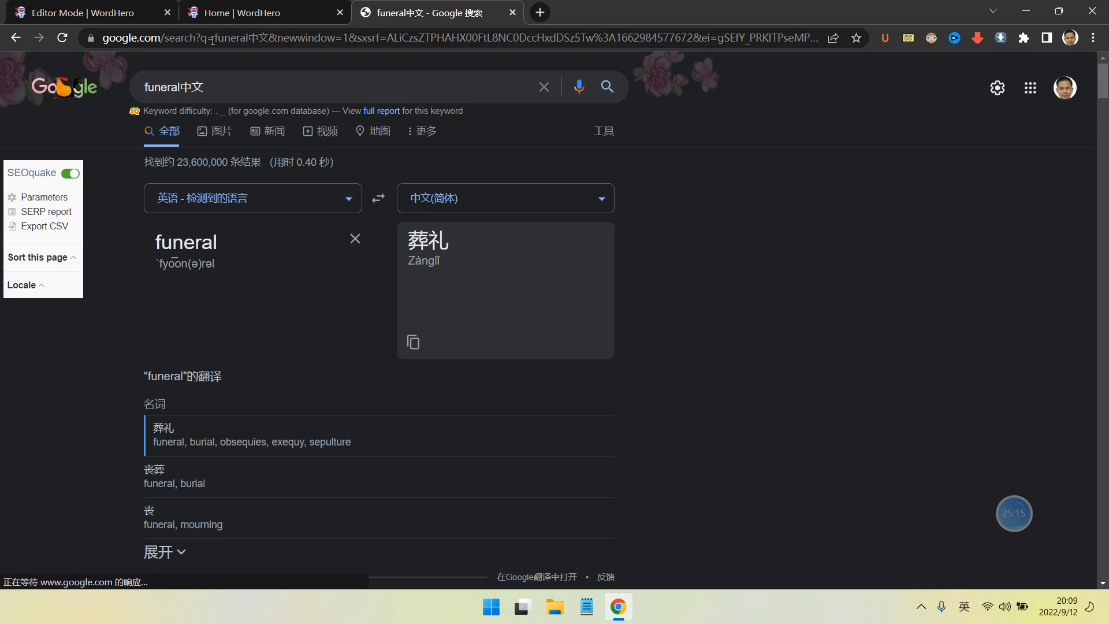
- Return to the editor and add "emotion" and "tears" on separate lines below "funeral" in the Keyword Assistant
{"action": "left_click", "coordinate": [218, 8]}
{"action": "left_click", "coordinate": [172, 19]}
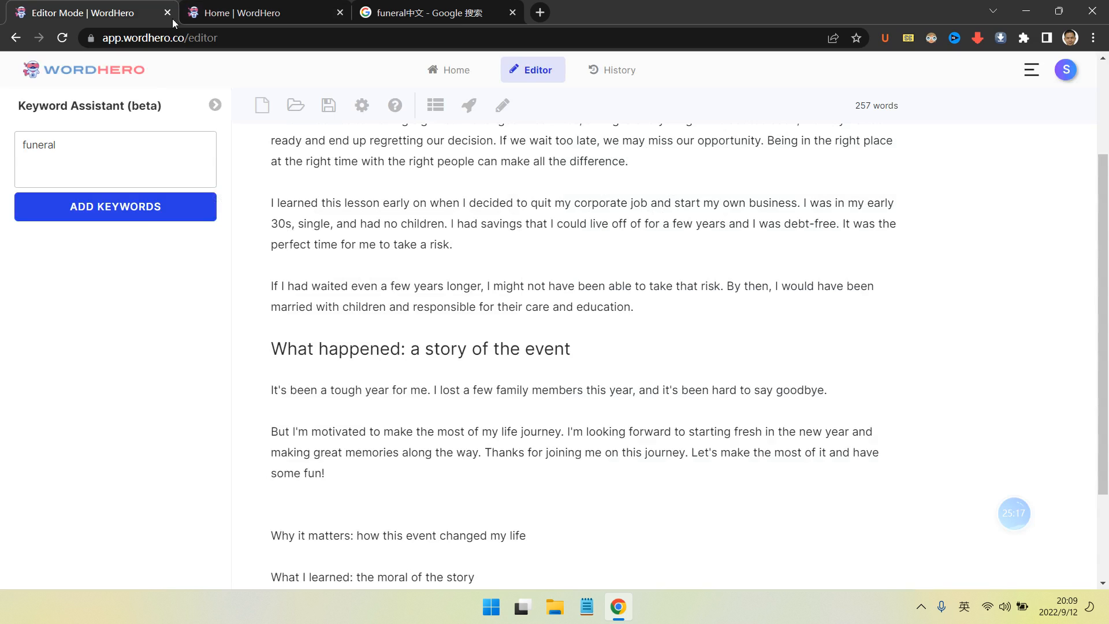
{"action": "left_click", "coordinate": [125, 153]}
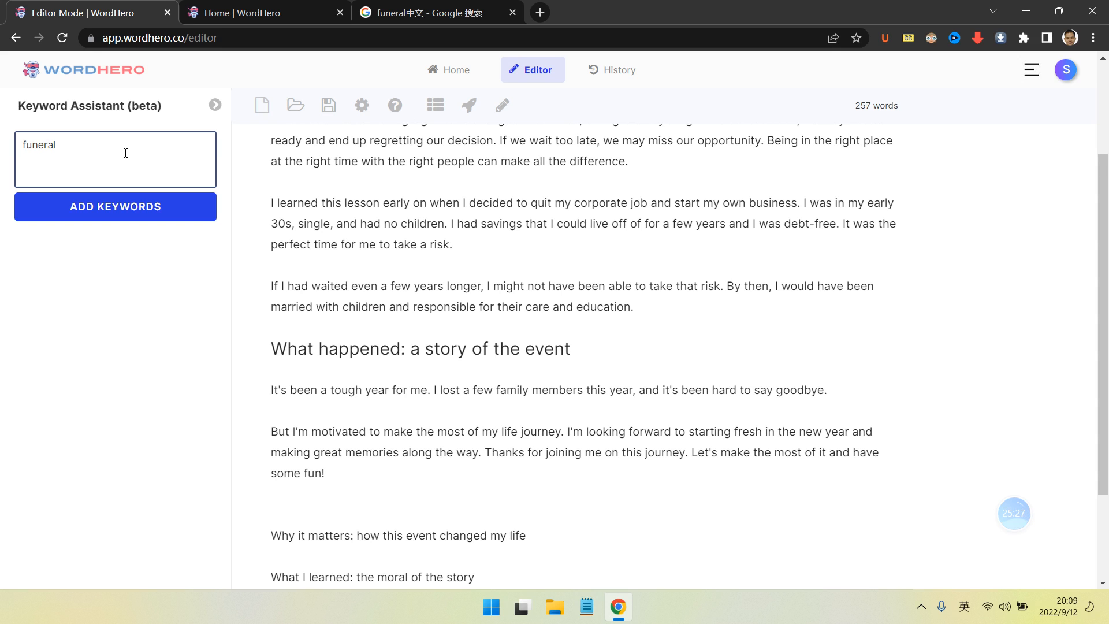
{"action": "type", "text": "emi"}
{"action": "key", "text": "BackSpace"}
{"action": "type", "text": "otion"}
{"action": "type", "text": "tears"}
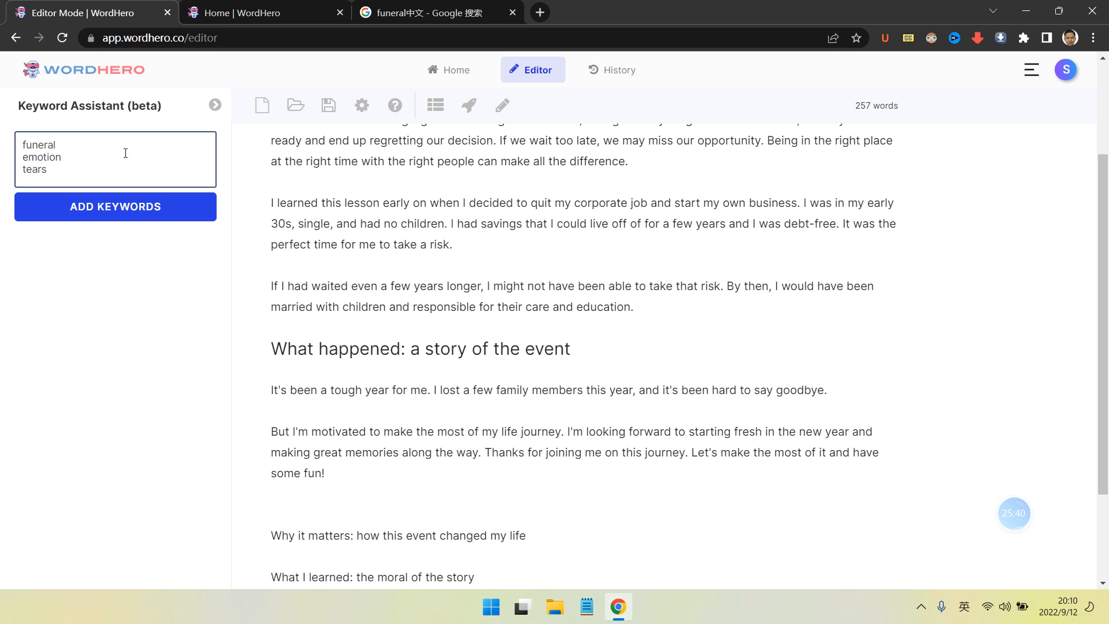
- Add the entered keywords and select emotion, funeral and tears for inclusion in the generated text
{"action": "left_click", "coordinate": [131, 207]}
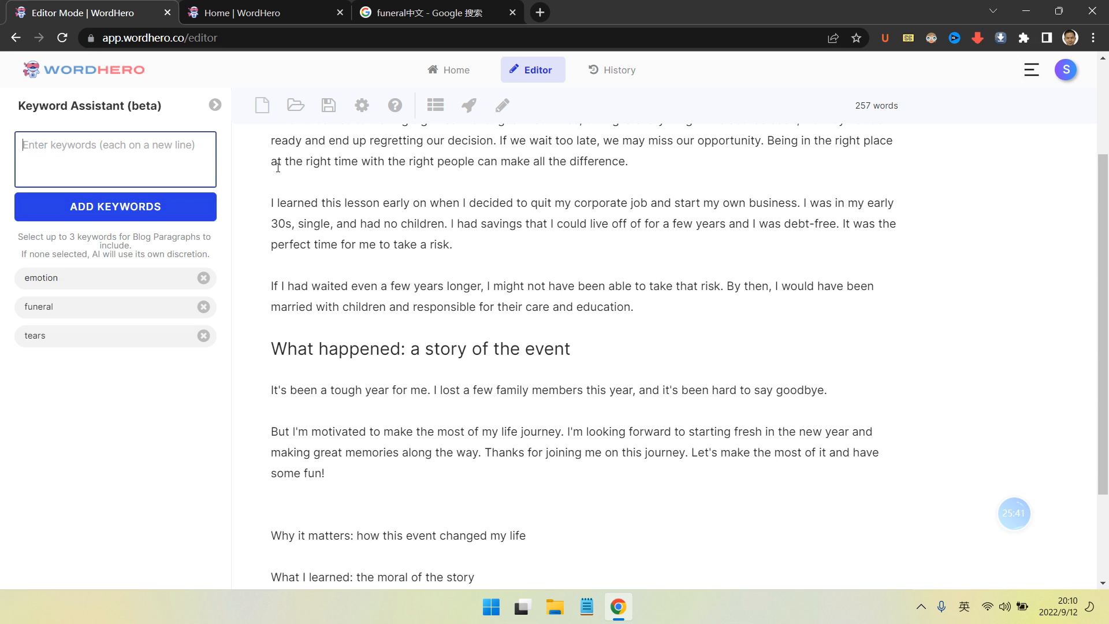
{"action": "left_click", "coordinate": [42, 287]}
{"action": "left_click", "coordinate": [40, 309]}
{"action": "left_click", "coordinate": [44, 341]}
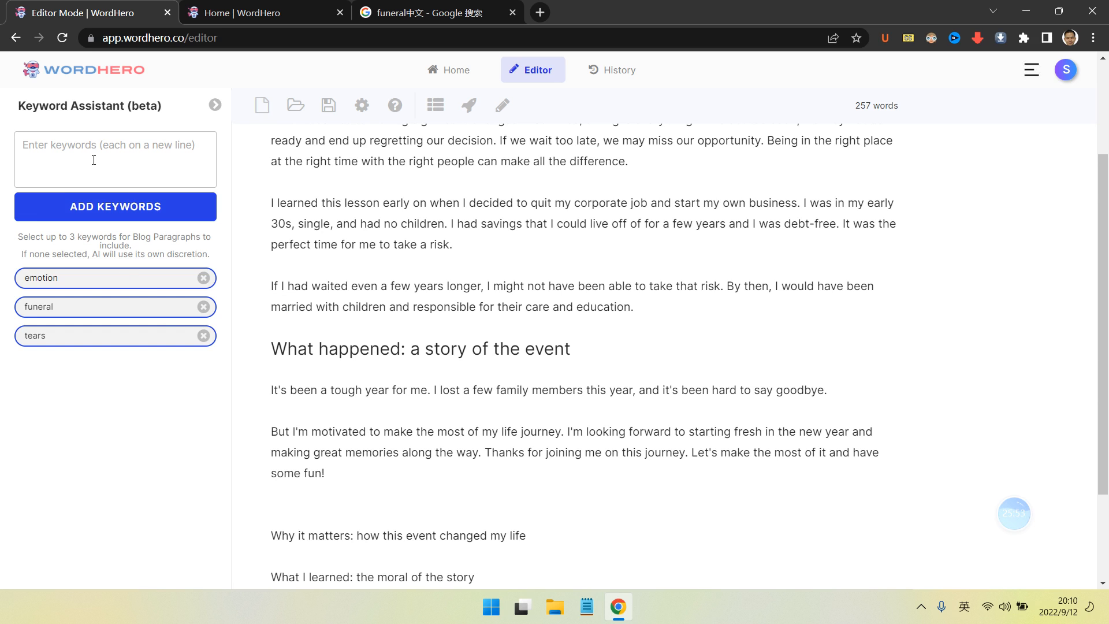
{"action": "type", "text": "Entity"}
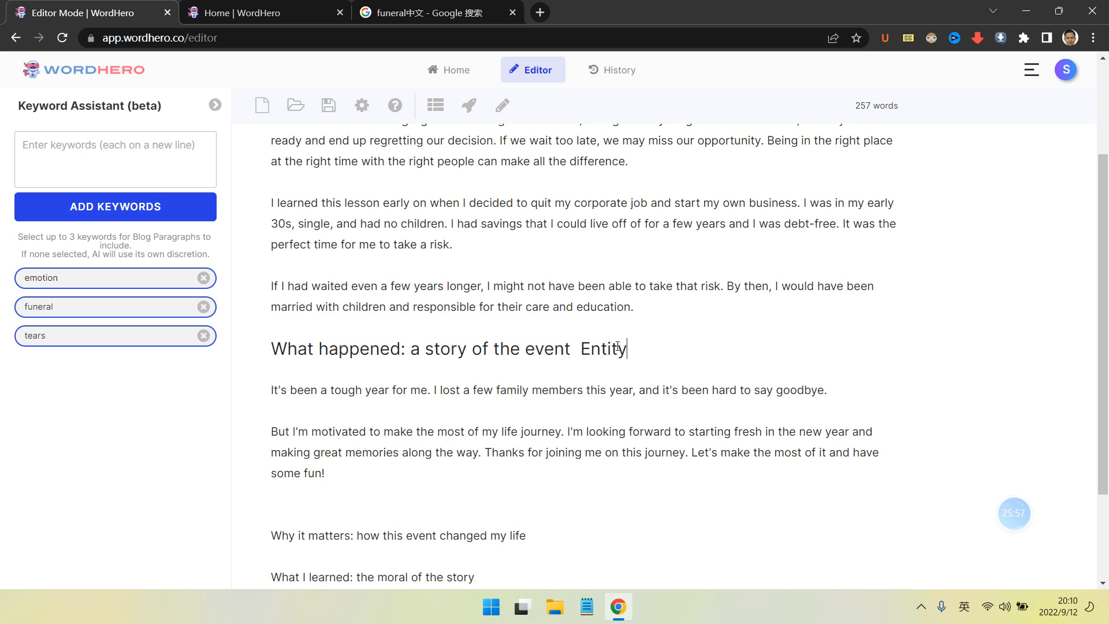
{"action": "key", "text": "ctrl+shift+Left"}
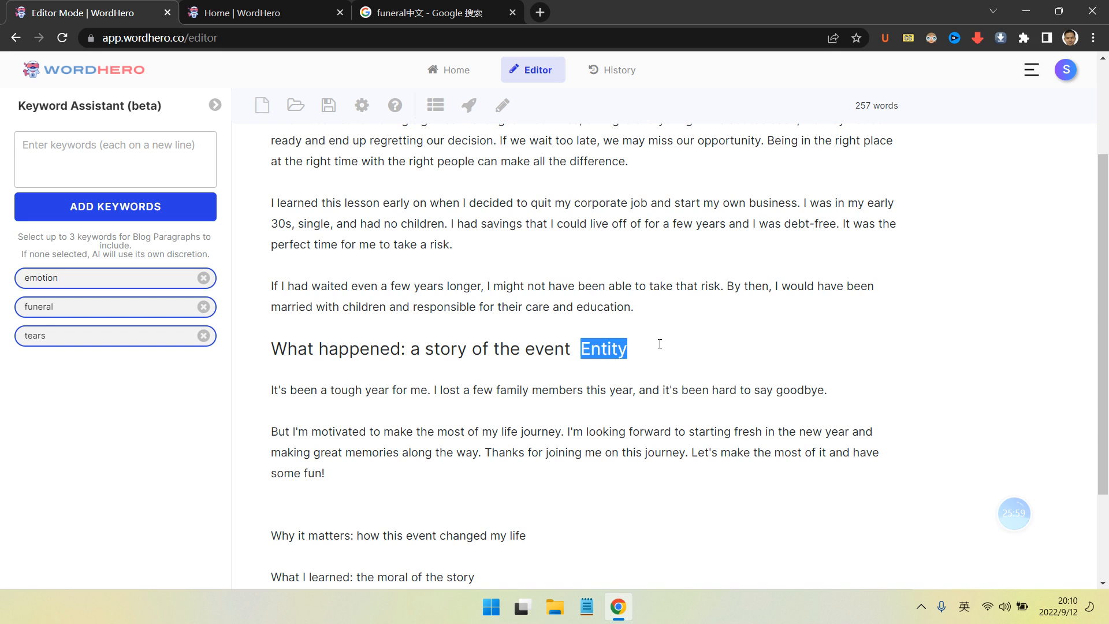
{"action": "key", "text": "BackSpace"}
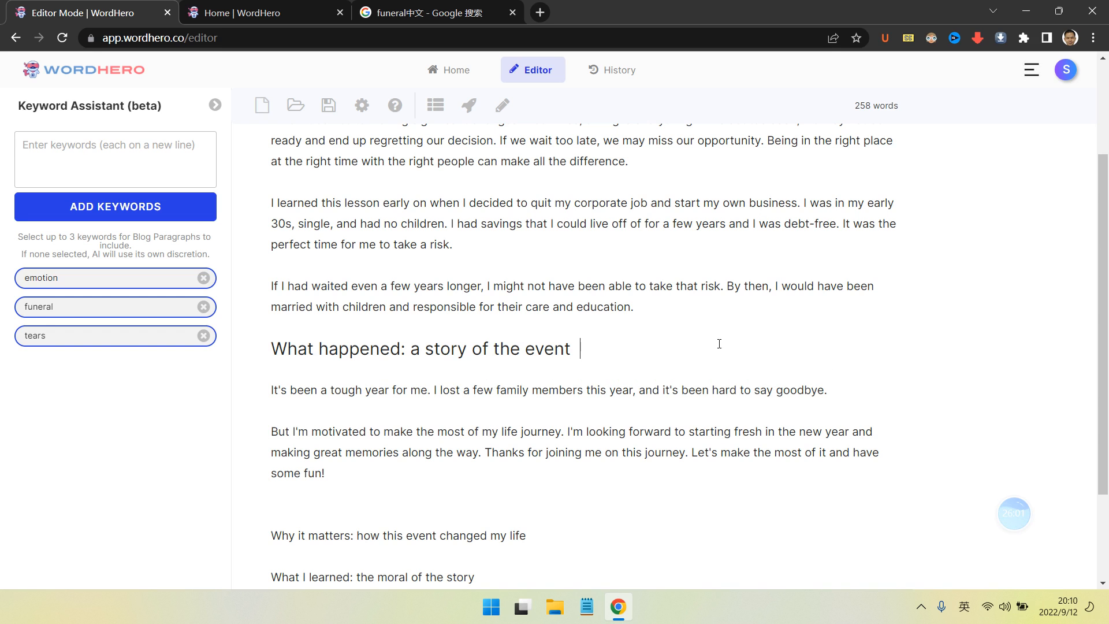
- Generate more AI text from the opening sentence about a tough year and add a line break after the generated paragraphs
{"action": "left_click_drag", "start_coordinate": [275, 393], "coordinate": [829, 391]}
{"action": "left_click", "coordinate": [469, 104]}
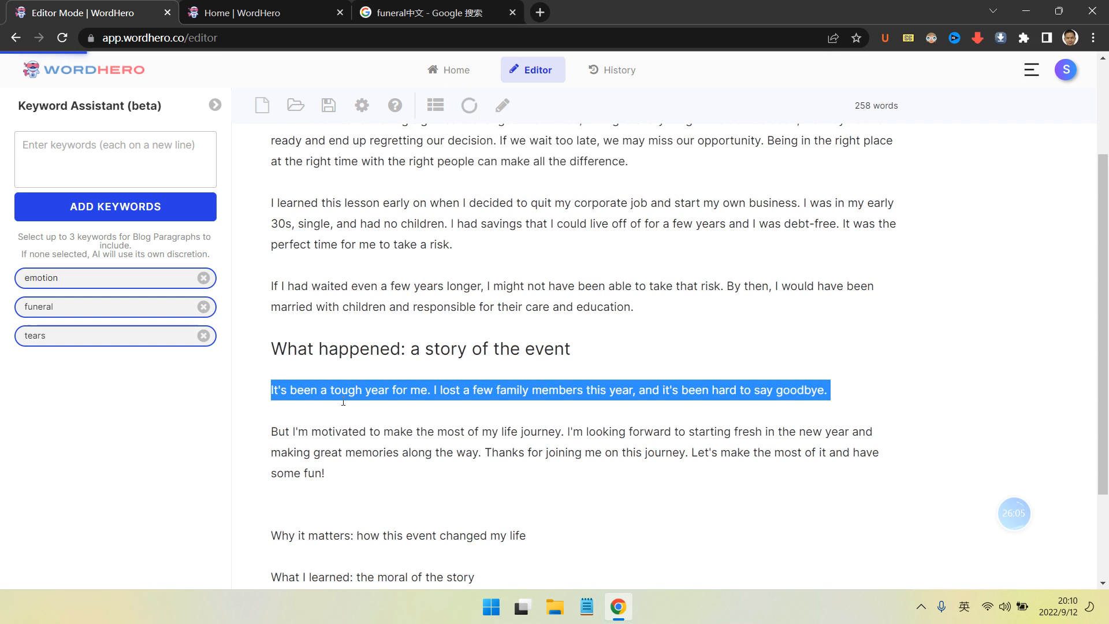
{"action": "left_click", "coordinate": [299, 412]}
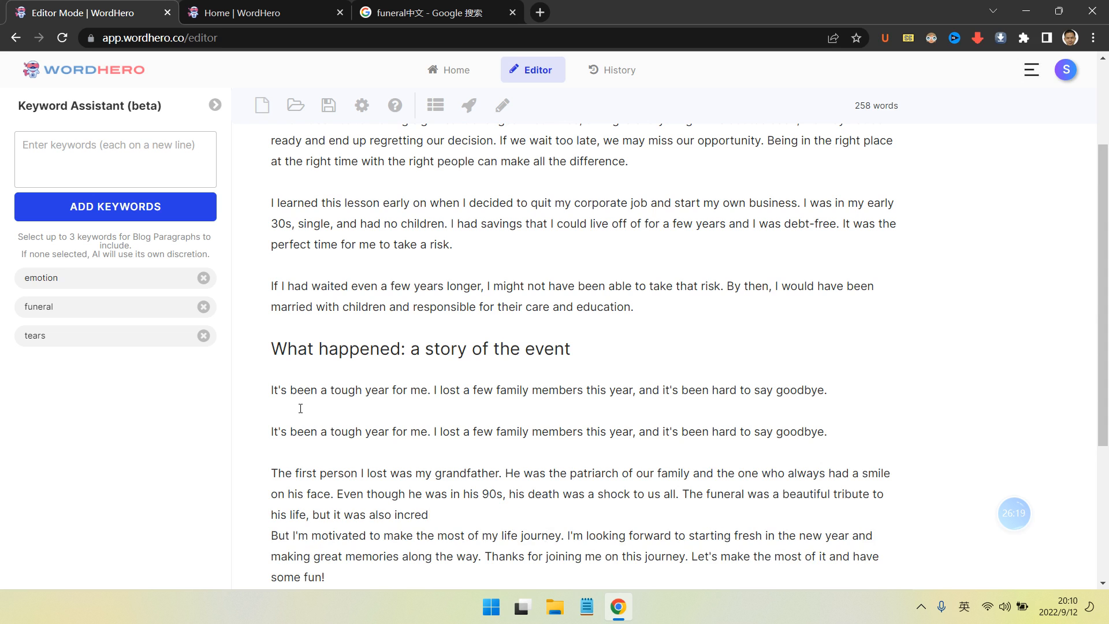
{"action": "scroll", "coordinate": [453, 430], "scroll_direction": "down", "scroll_amount": 1}
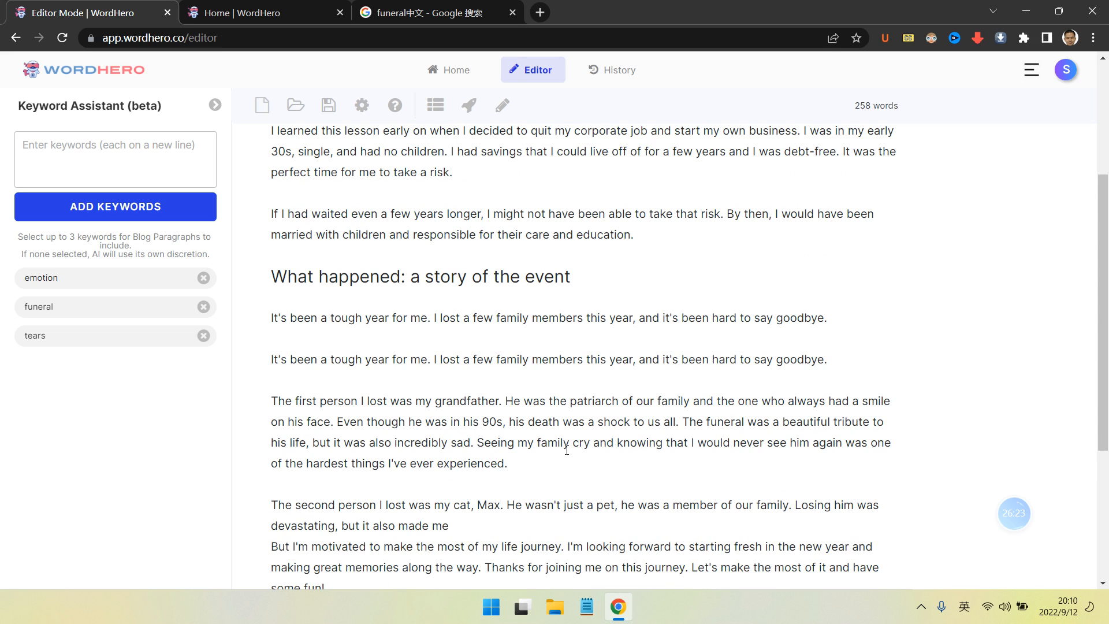
{"action": "left_click", "coordinate": [736, 529]}
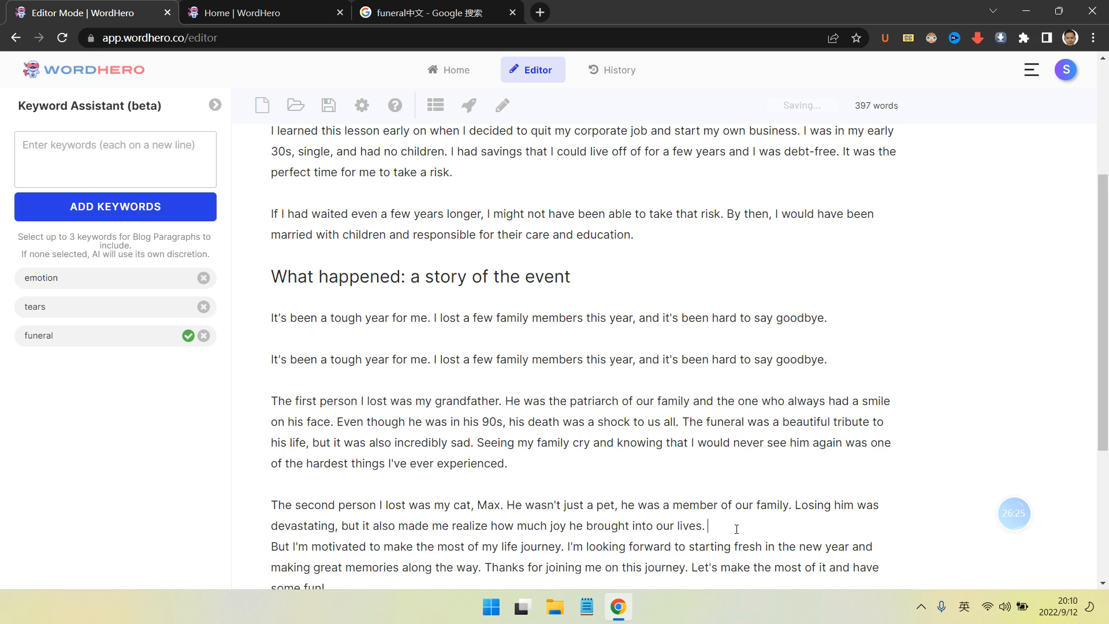
{"action": "key", "text": "Return"}
{"action": "scroll", "coordinate": [548, 315], "scroll_direction": "down", "scroll_amount": 1}
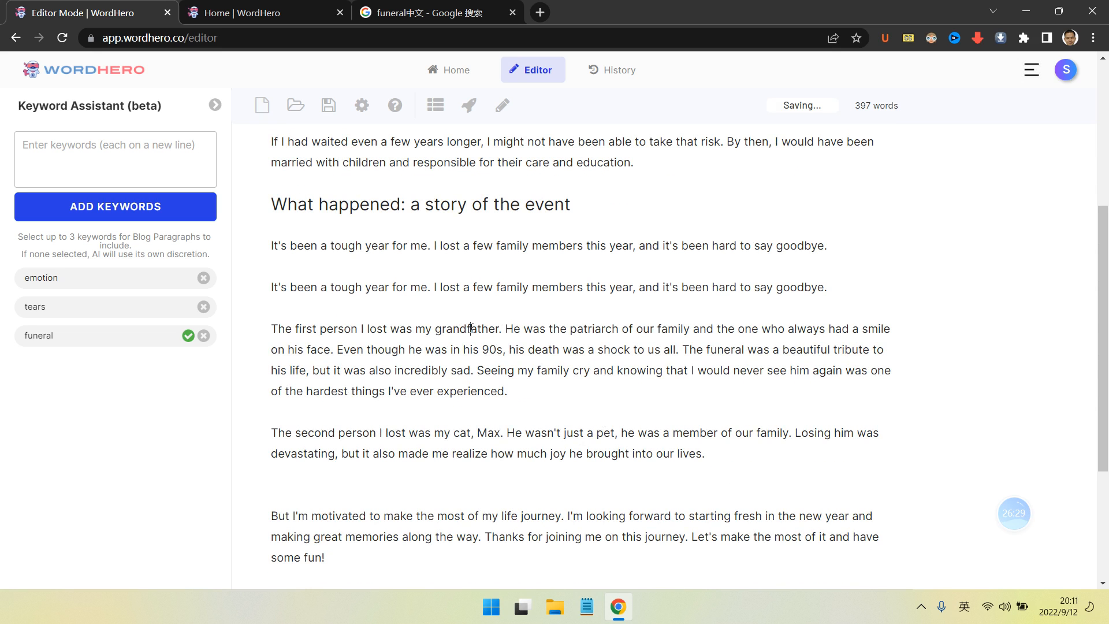
- Change "grandfather" to "grandmother", the following "He" to "She", and "his face" to "her face" in the first-loss paragraph
{"action": "left_click_drag", "start_coordinate": [482, 328], "coordinate": [466, 328]}
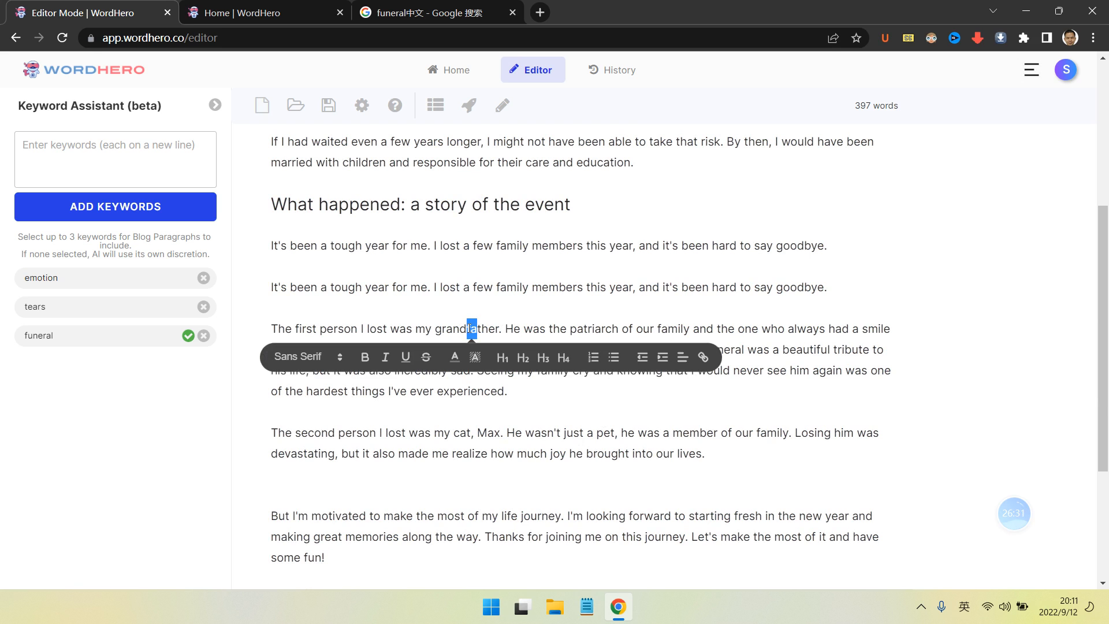
{"action": "type", "text": "mo"}
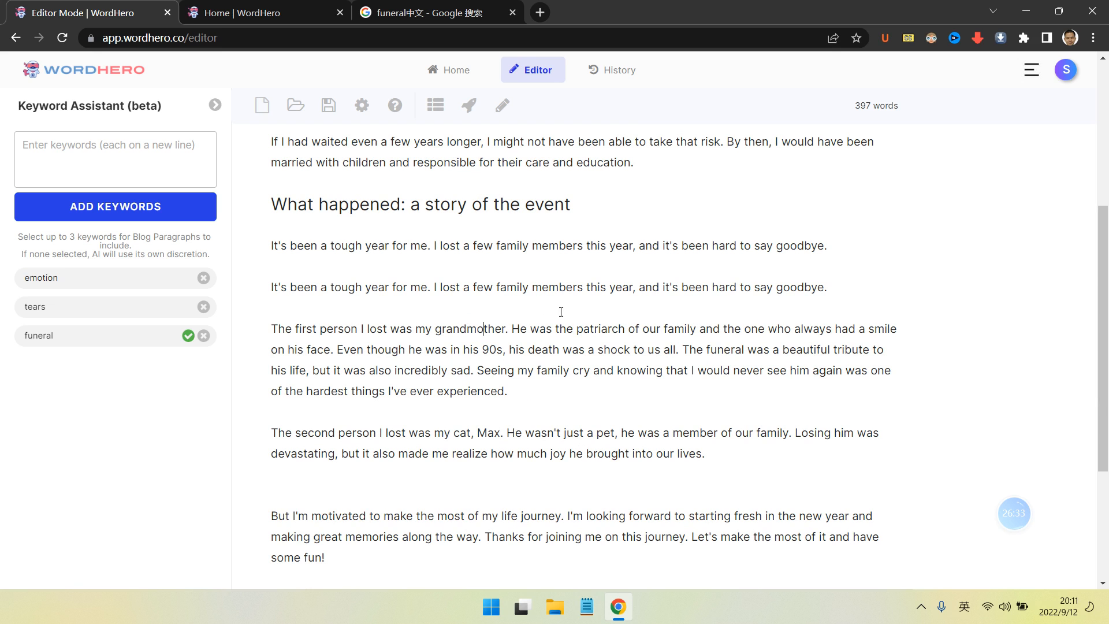
{"action": "left_click_drag", "start_coordinate": [527, 328], "coordinate": [512, 328]}
{"action": "type", "text": "She"}
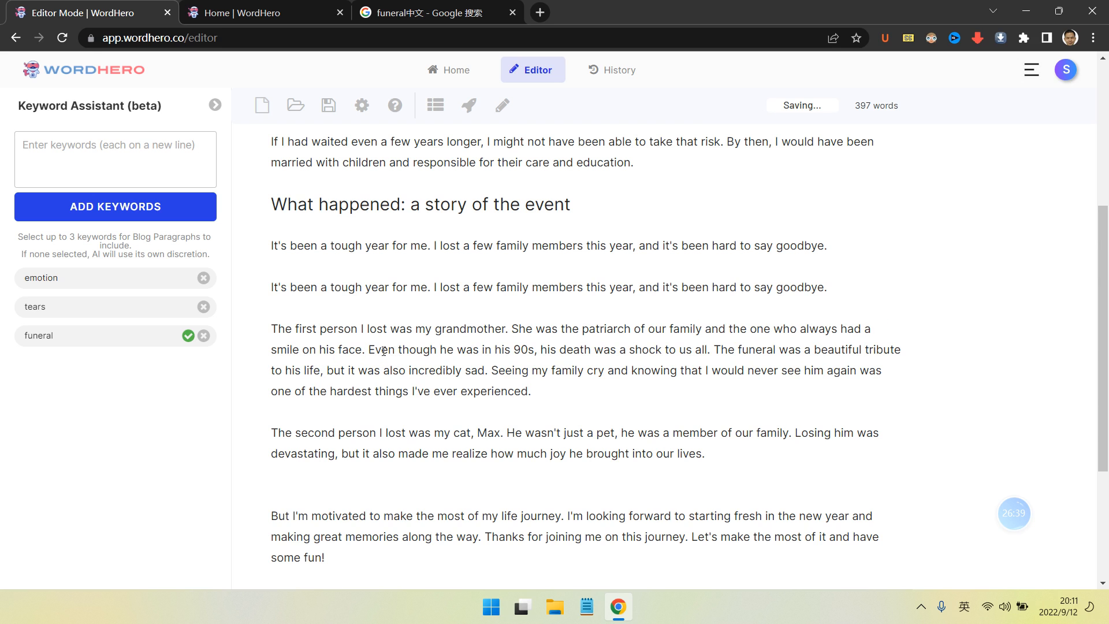
{"action": "left_click_drag", "start_coordinate": [320, 349], "coordinate": [336, 350]}
{"action": "type", "text": "her"}
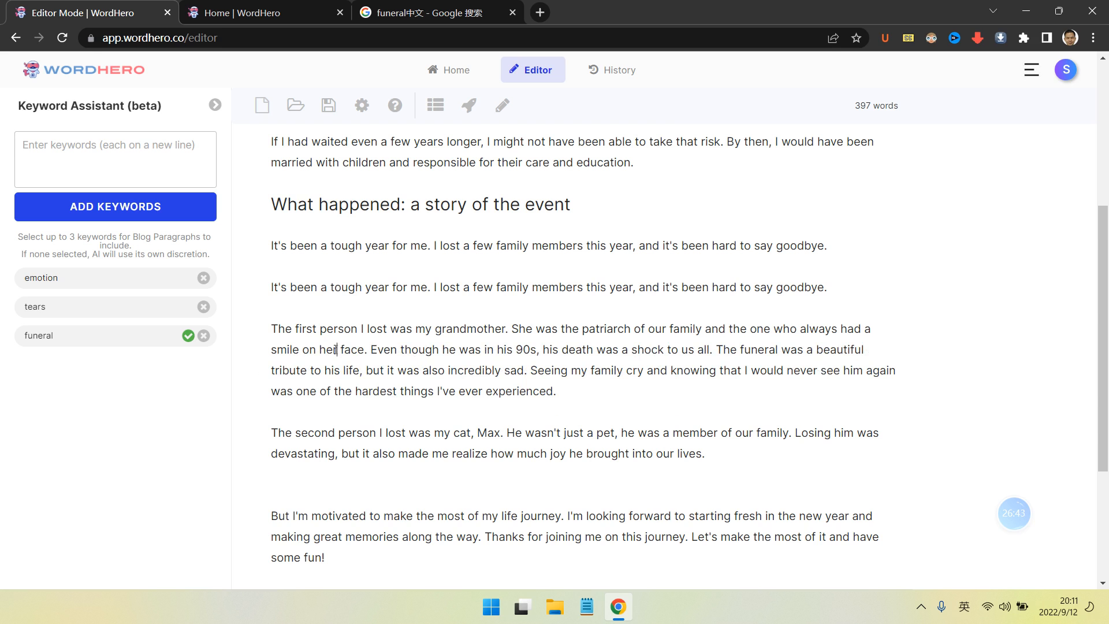
- Reword the age and death sentence to read "in her 80s. Her death", splitting it into two sentences
{"action": "left_click_drag", "start_coordinate": [515, 350], "coordinate": [522, 349]}
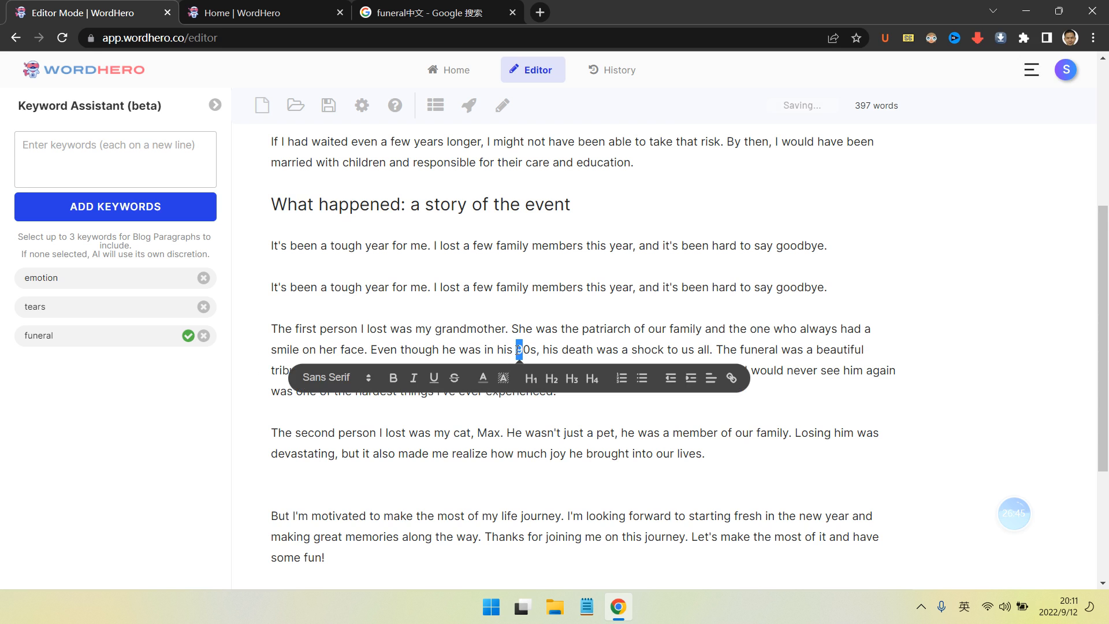
{"action": "type", "text": "8"}
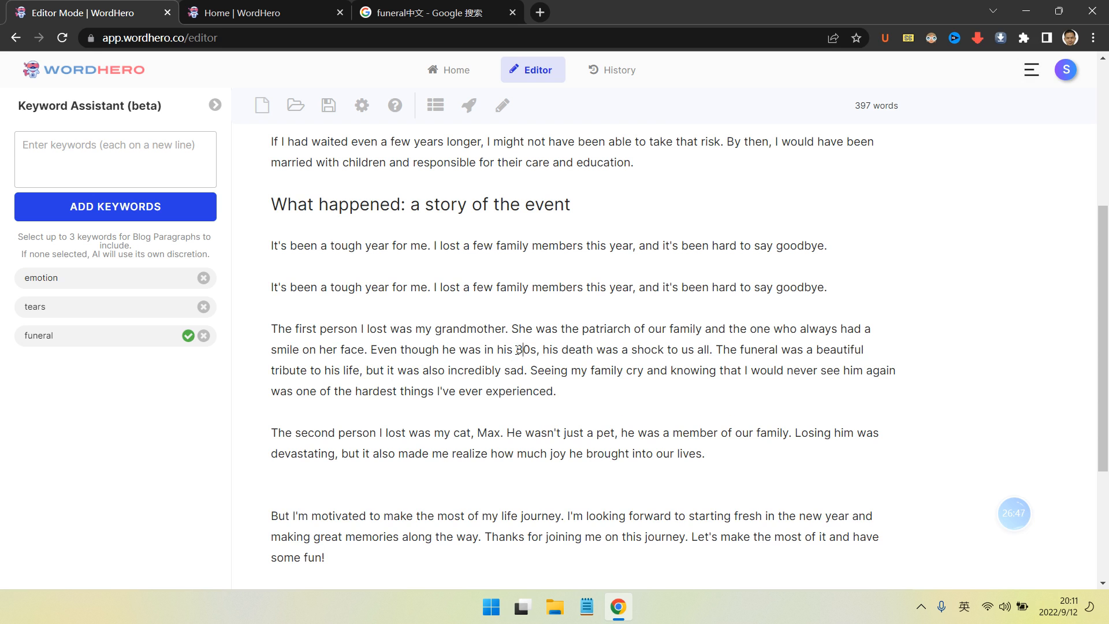
{"action": "left_click_drag", "start_coordinate": [497, 349], "coordinate": [513, 350]}
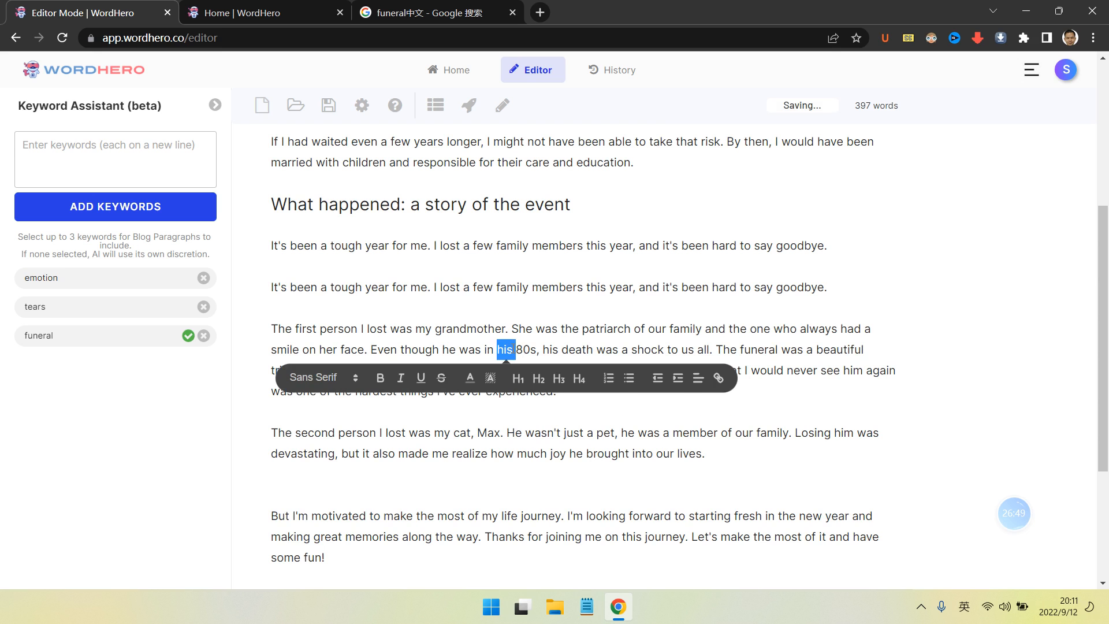
{"action": "type", "text": "her"}
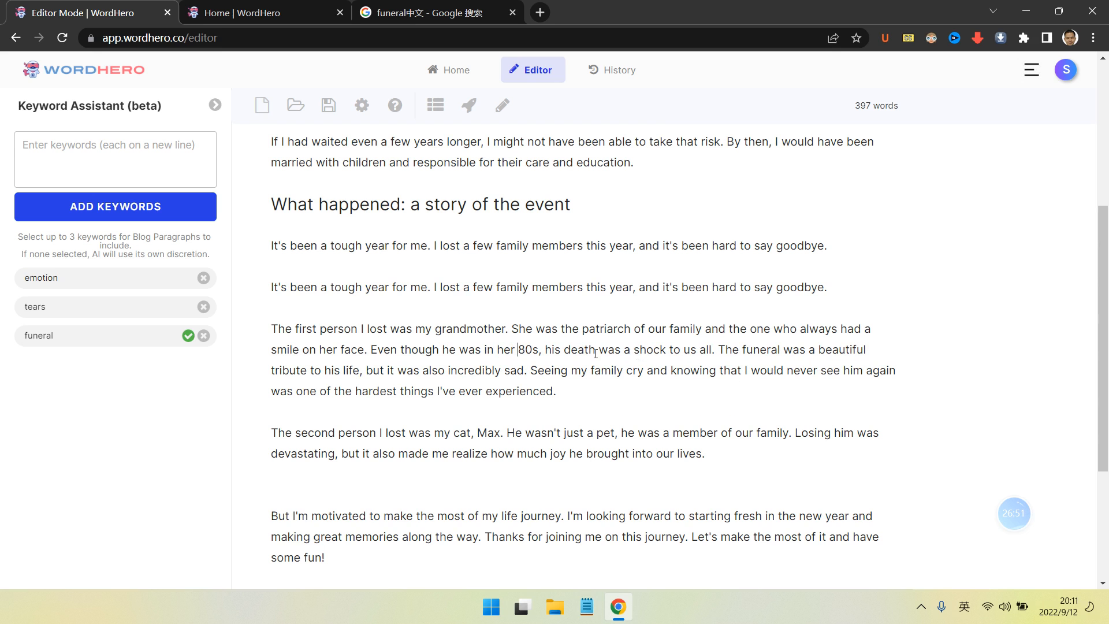
{"action": "left_click_drag", "start_coordinate": [545, 349], "coordinate": [562, 348]}
{"action": "type", "text": "Her"}
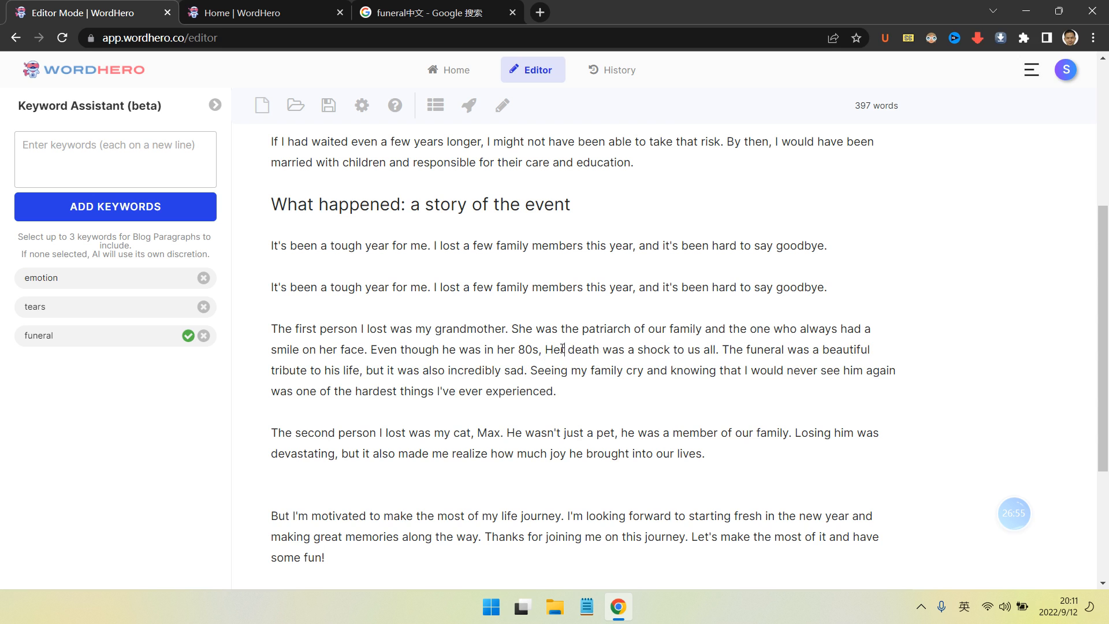
{"action": "left_click", "coordinate": [543, 351]}
{"action": "key", "text": "BackSpace"}
{"action": "type", "text": "."}
- Replace the remaining male pronouns in the grandmother paragraph with "her", in "tribute to her life" and "never see her again"
{"action": "double_click", "coordinate": [332, 371]}
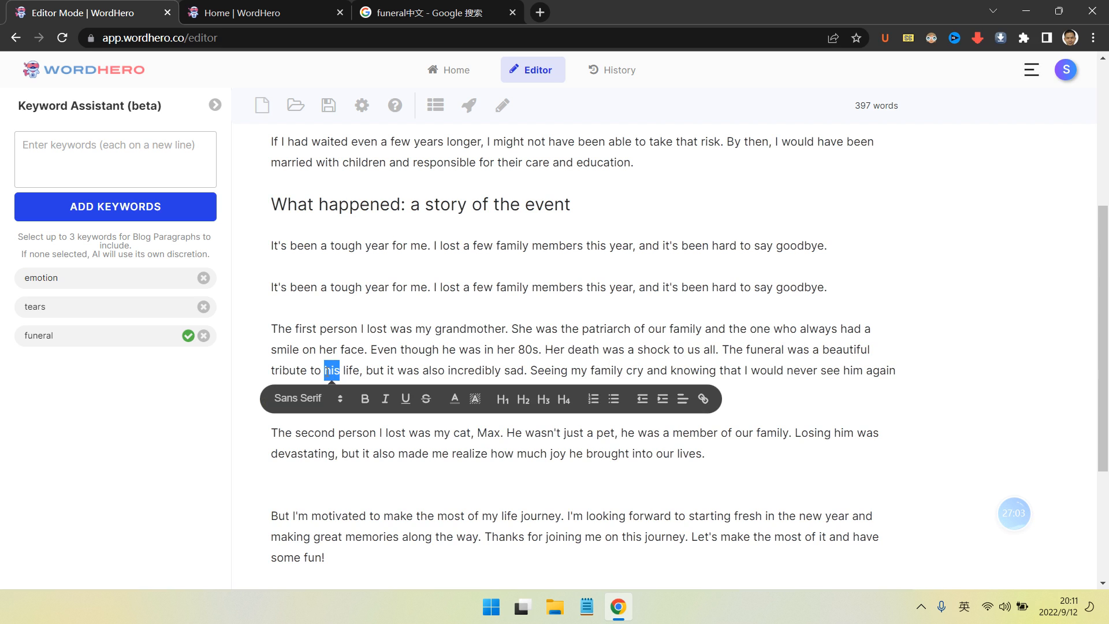
{"action": "type", "text": "her"}
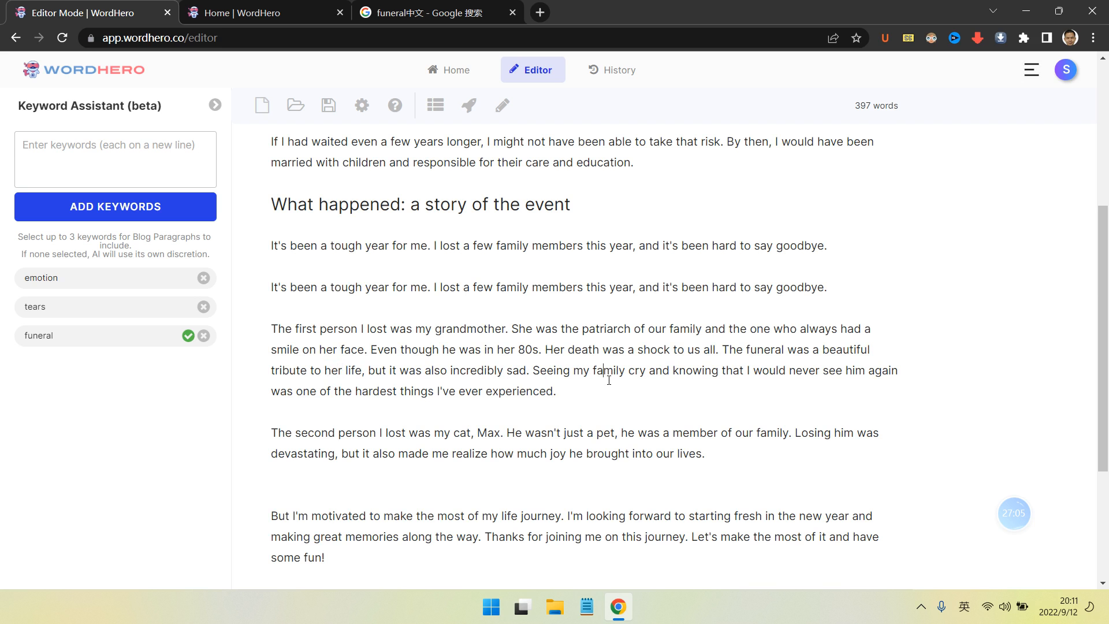
{"action": "scroll", "coordinate": [642, 375], "scroll_direction": "down", "scroll_amount": 1}
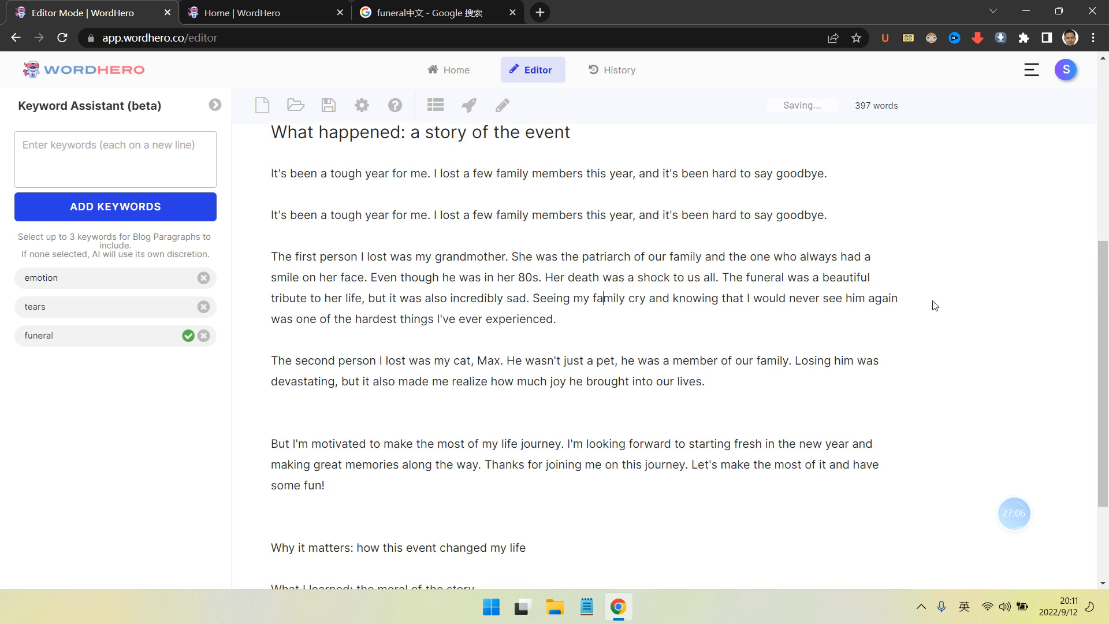
{"action": "double_click", "coordinate": [861, 299]}
{"action": "type", "text": "her"}
{"action": "left_click", "coordinate": [569, 322]}
- Replace the cat and its name in the second-loss paragraph so the first sentence ends with "my Uncle."
{"action": "left_click_drag", "start_coordinate": [453, 361], "coordinate": [471, 362]}
{"action": "type", "text": "Uncle"}
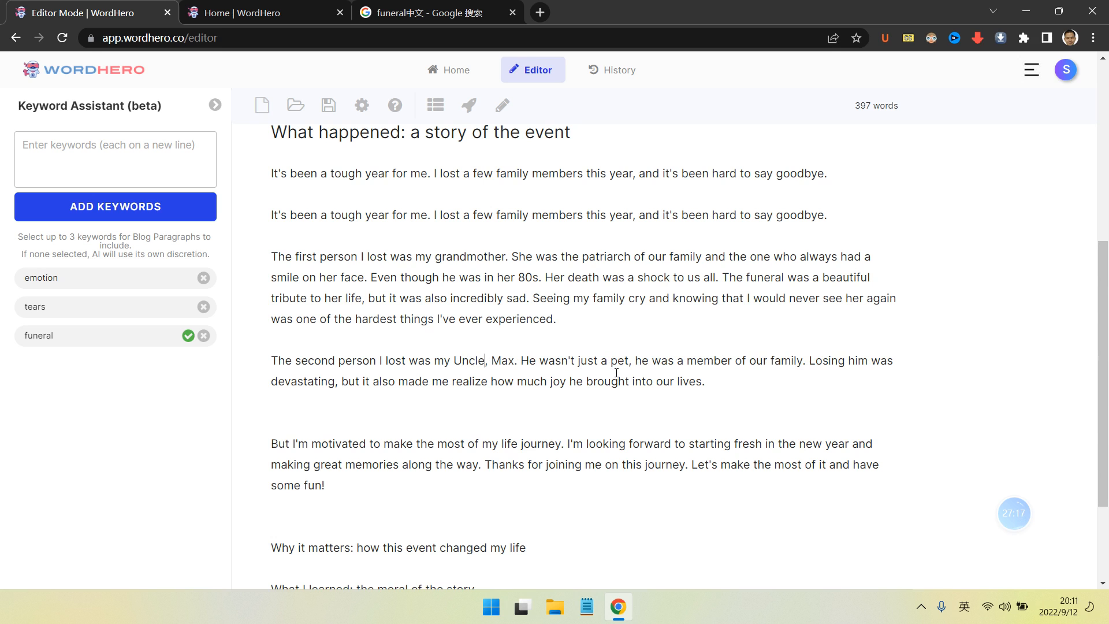
{"action": "left_click_drag", "start_coordinate": [515, 362], "coordinate": [485, 364]}
{"action": "key", "text": "BackSpace"}
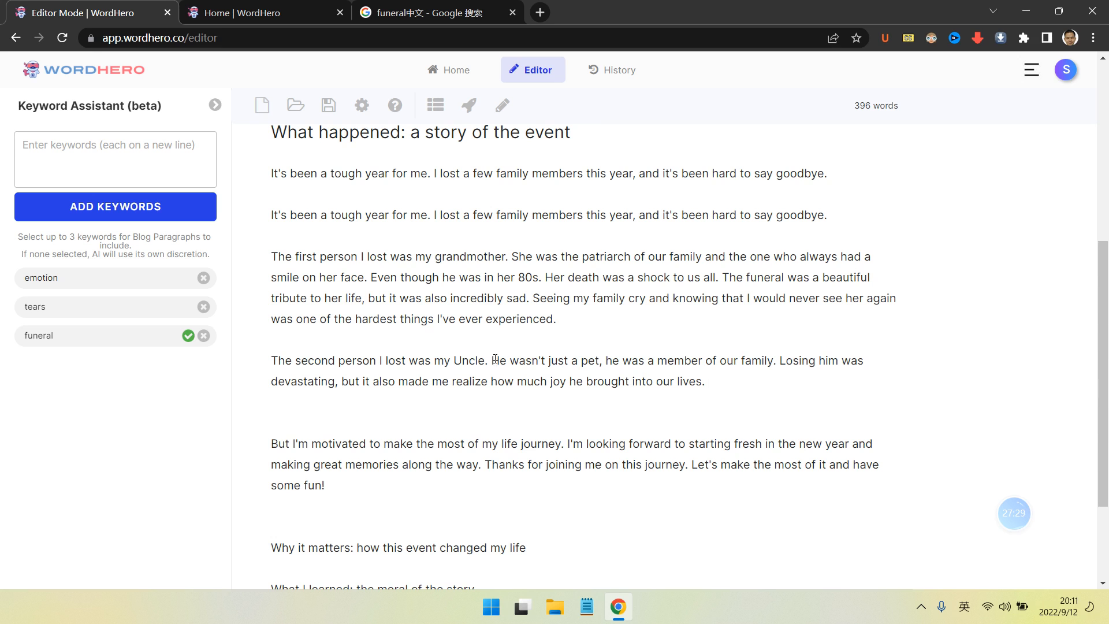
- Strike through the text following "my Uncle." in the second-loss paragraph and delete the extra blank line below it
{"action": "left_click_drag", "start_coordinate": [492, 360], "coordinate": [713, 395]}
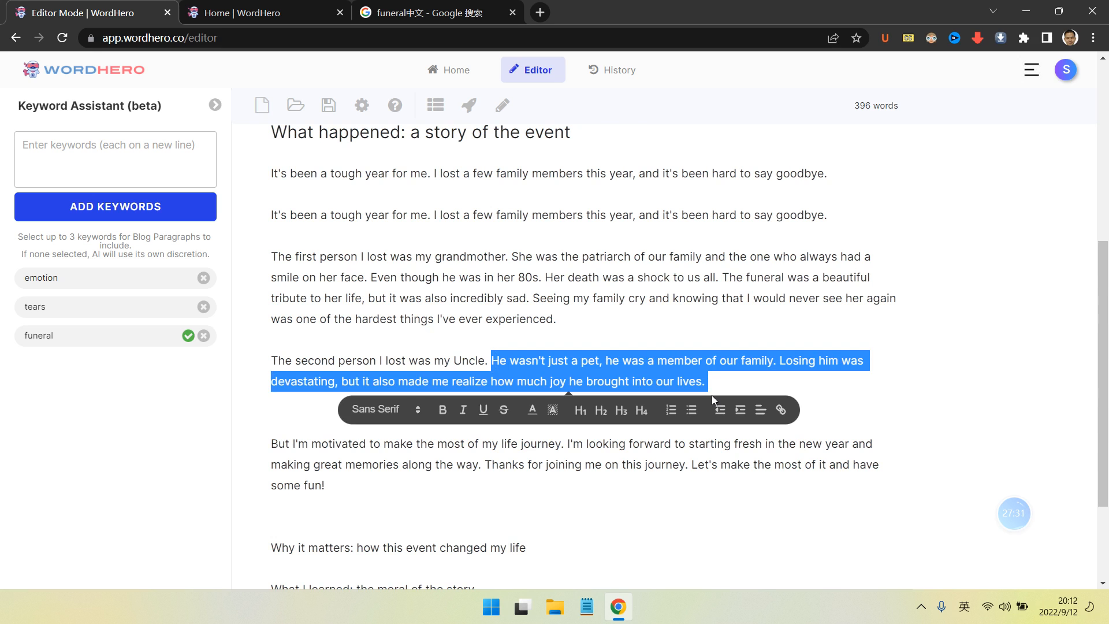
{"action": "left_click", "coordinate": [711, 395]}
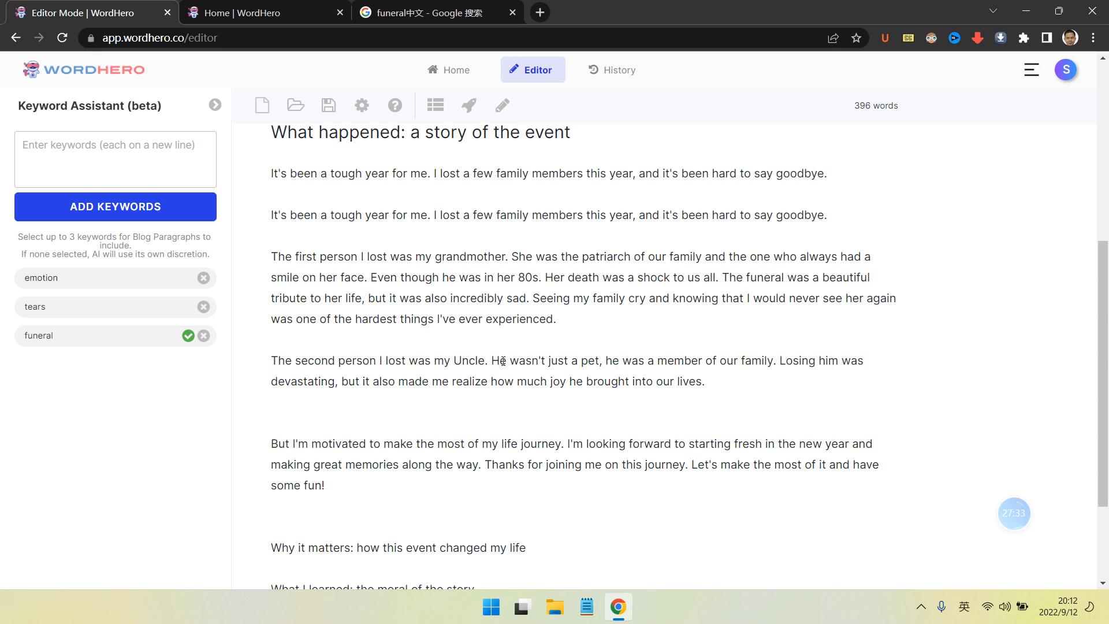
{"action": "left_click_drag", "start_coordinate": [503, 360], "coordinate": [709, 384]}
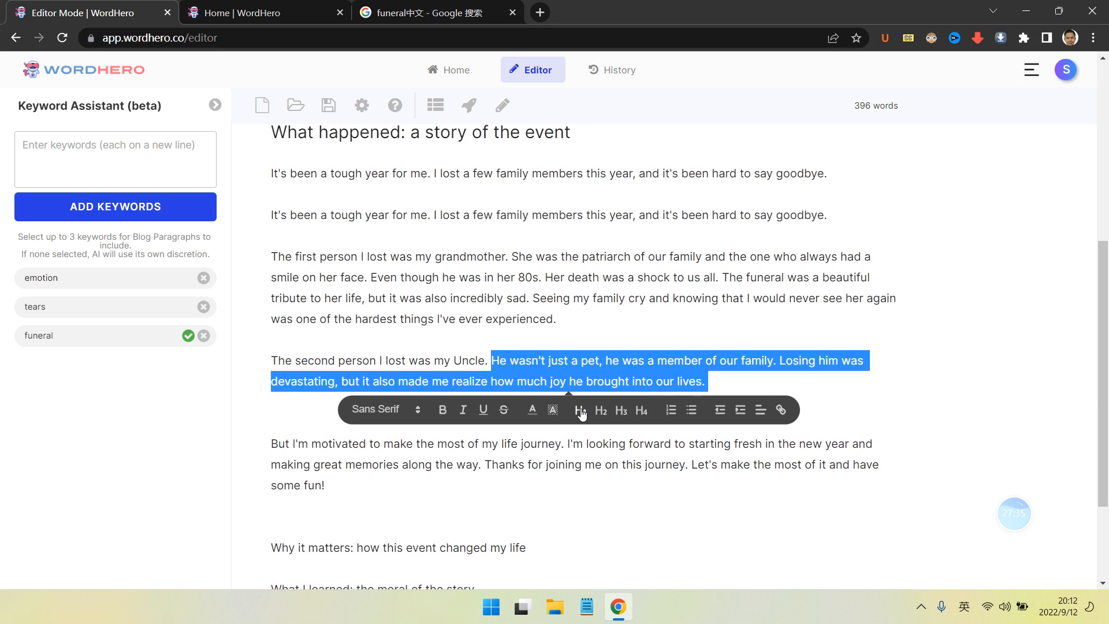
{"action": "left_click", "coordinate": [503, 409]}
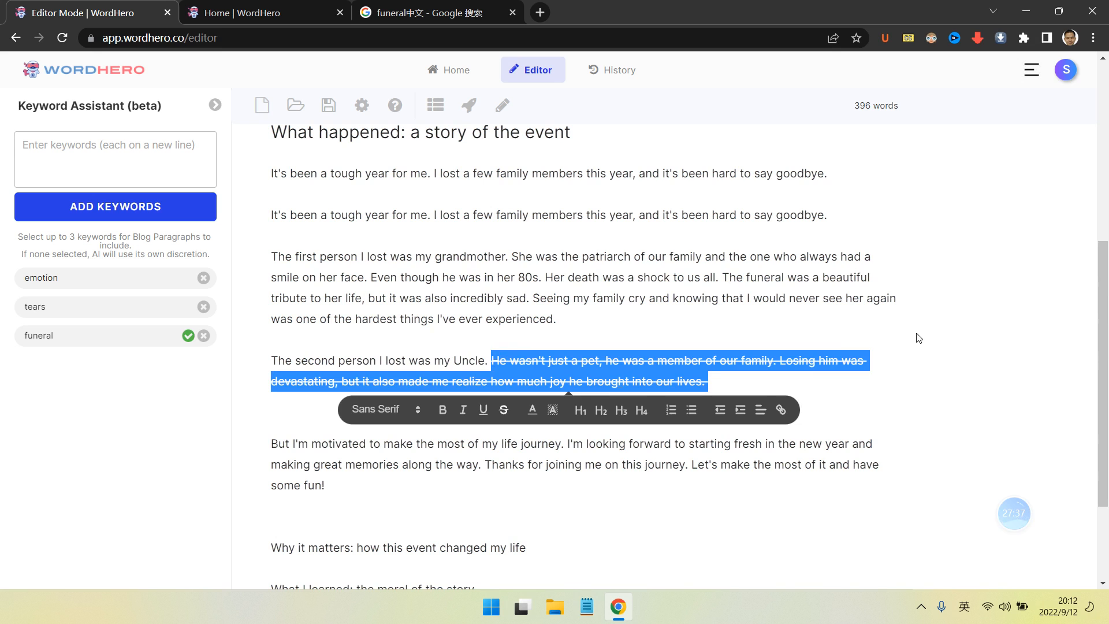
{"action": "left_click", "coordinate": [791, 374]}
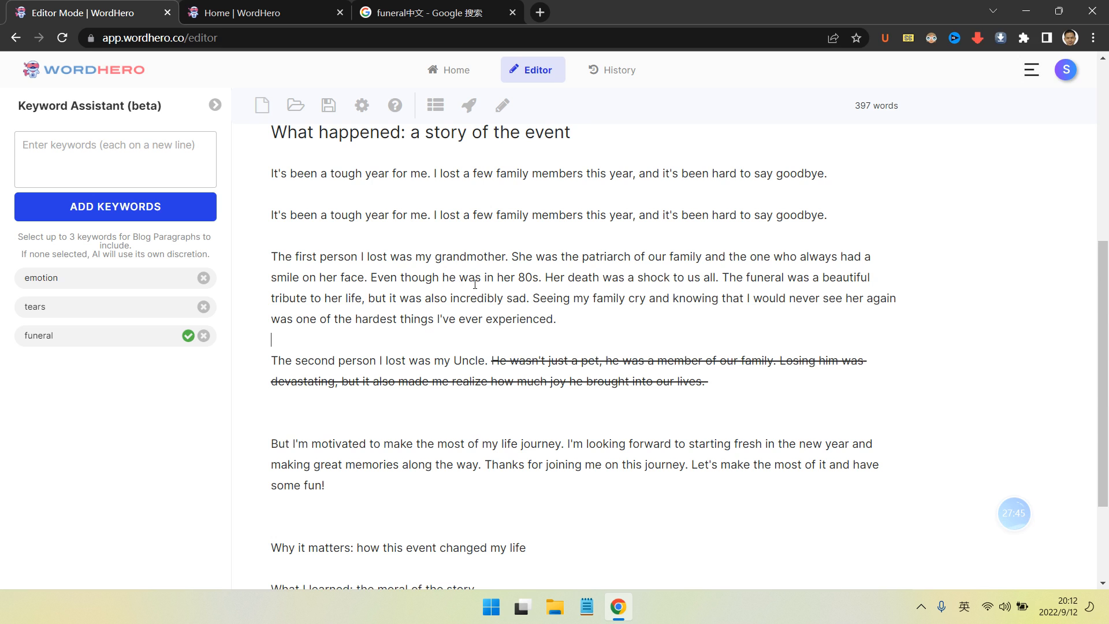
{"action": "left_click", "coordinate": [296, 409]}
{"action": "key", "text": "BackSpace"}
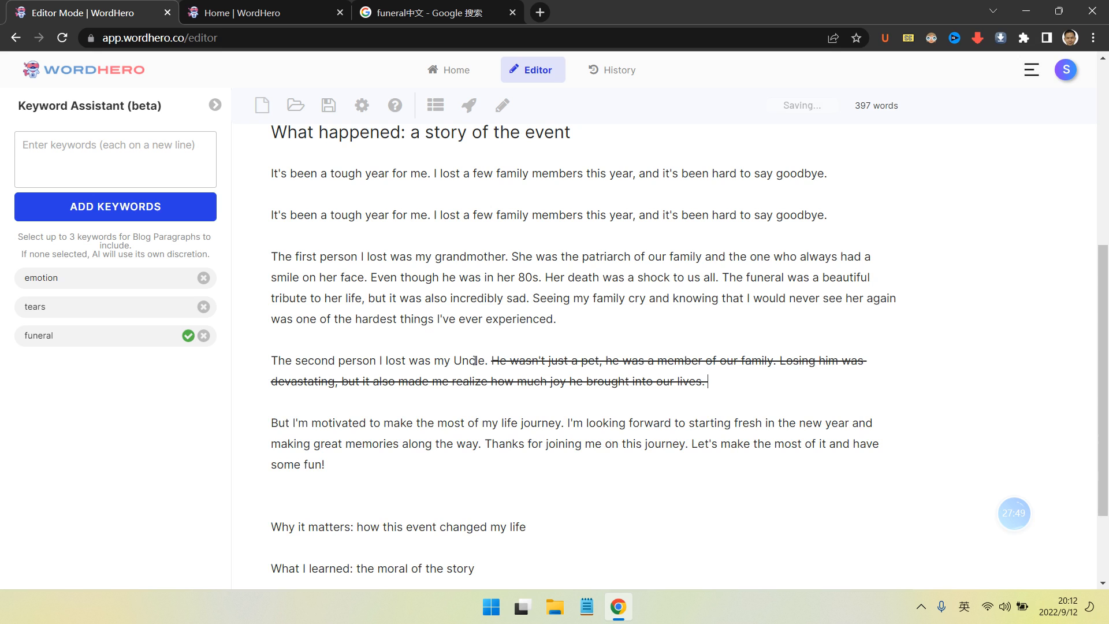
- Copy the sentence about losing the uncle and remove the emotion, tears and funeral keywords from the Keyword Assistant
{"action": "left_click_drag", "start_coordinate": [491, 361], "coordinate": [270, 361]}
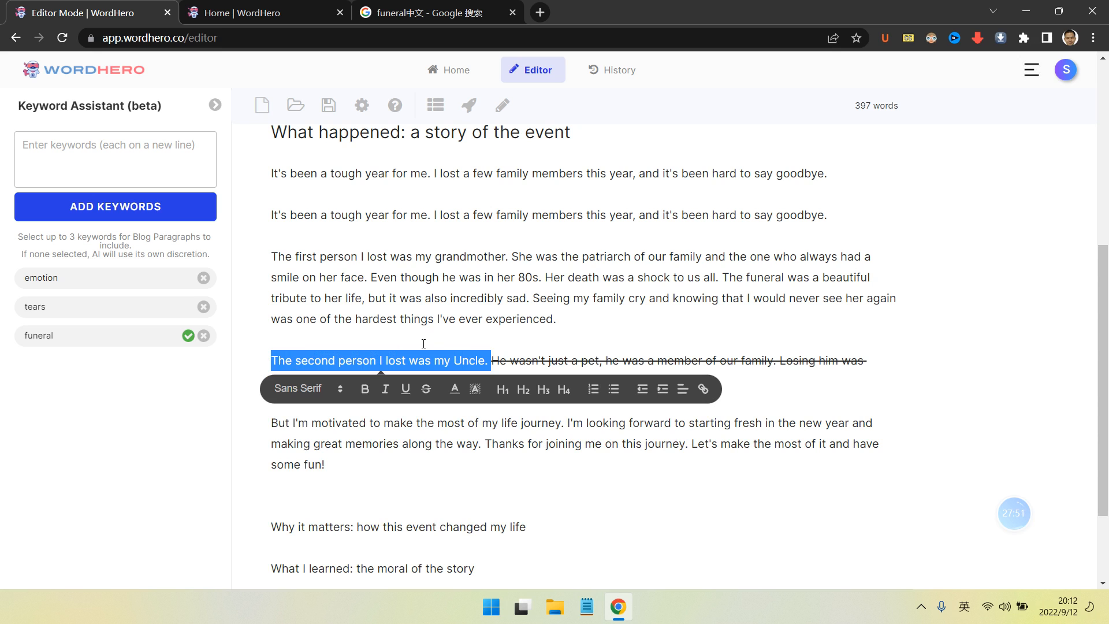
{"action": "left_click", "coordinate": [212, 105]}
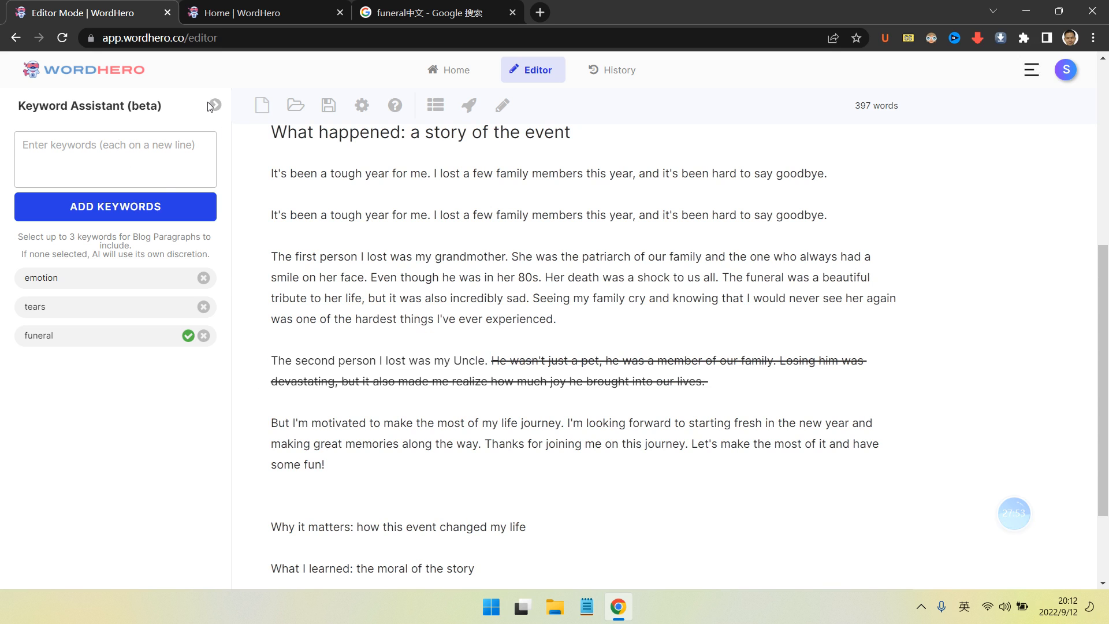
{"action": "left_click", "coordinate": [204, 279]}
{"action": "left_click", "coordinate": [203, 278]}
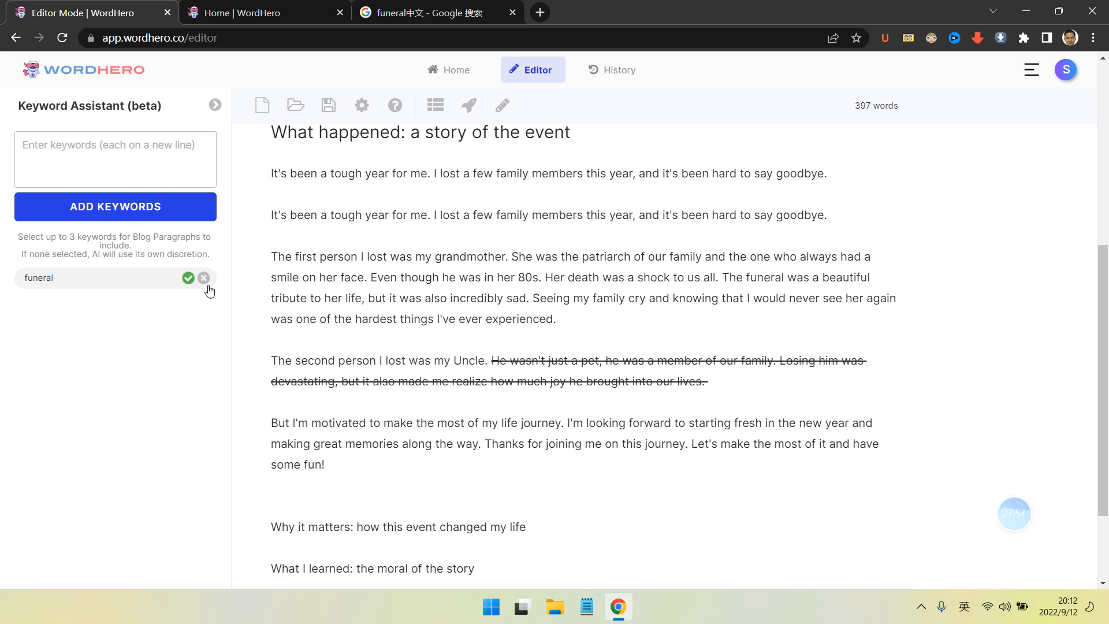
{"action": "left_click", "coordinate": [204, 277]}
- Start a Blog Paragraphs request with the short description "The second person I lost was my Uncle."
{"action": "left_click", "coordinate": [215, 105]}
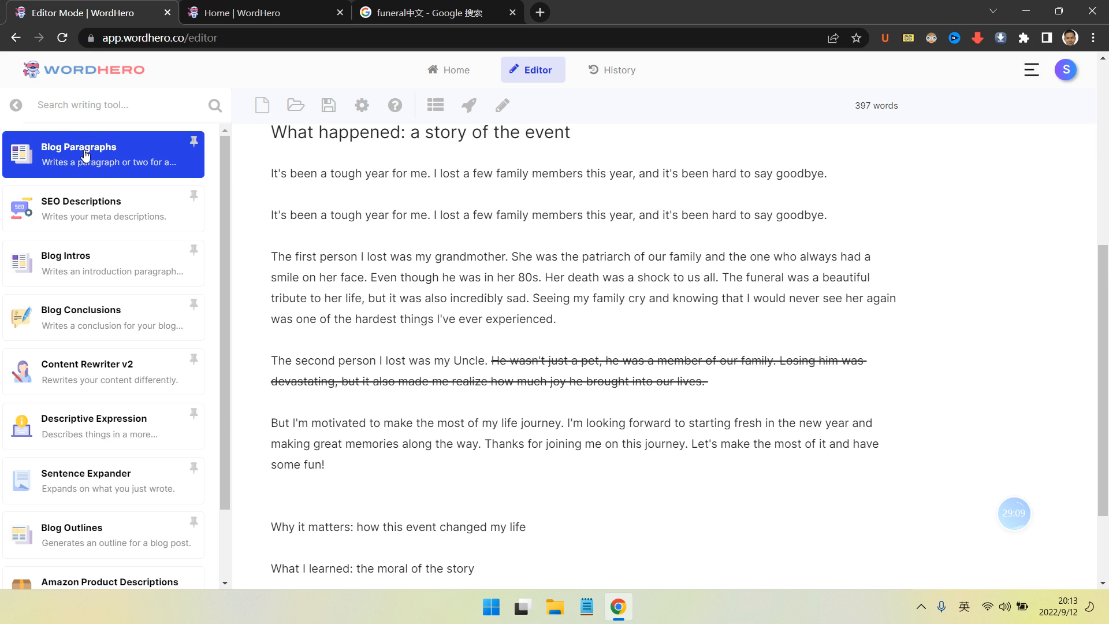
{"action": "left_click", "coordinate": [86, 151]}
{"action": "type", "text": "The second person I lost was my Uncle."}
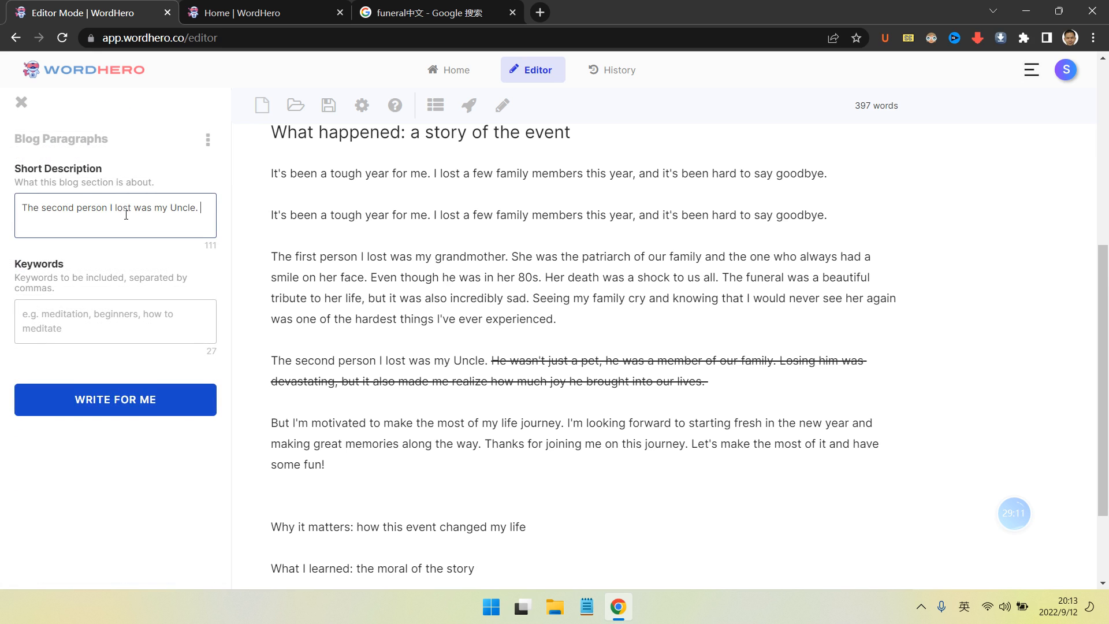
- Set the keywords to "taught me a lot, stay tough, help people, brave" and generate the uncle paragraphs
{"action": "left_click", "coordinate": [126, 300]}
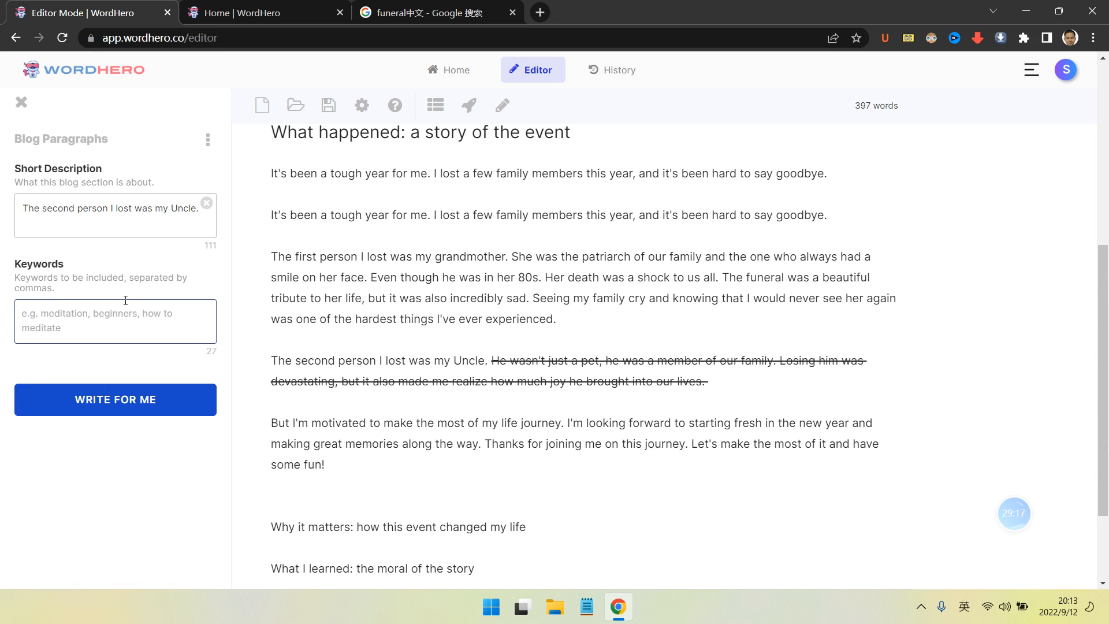
{"action": "type", "text": "he"}
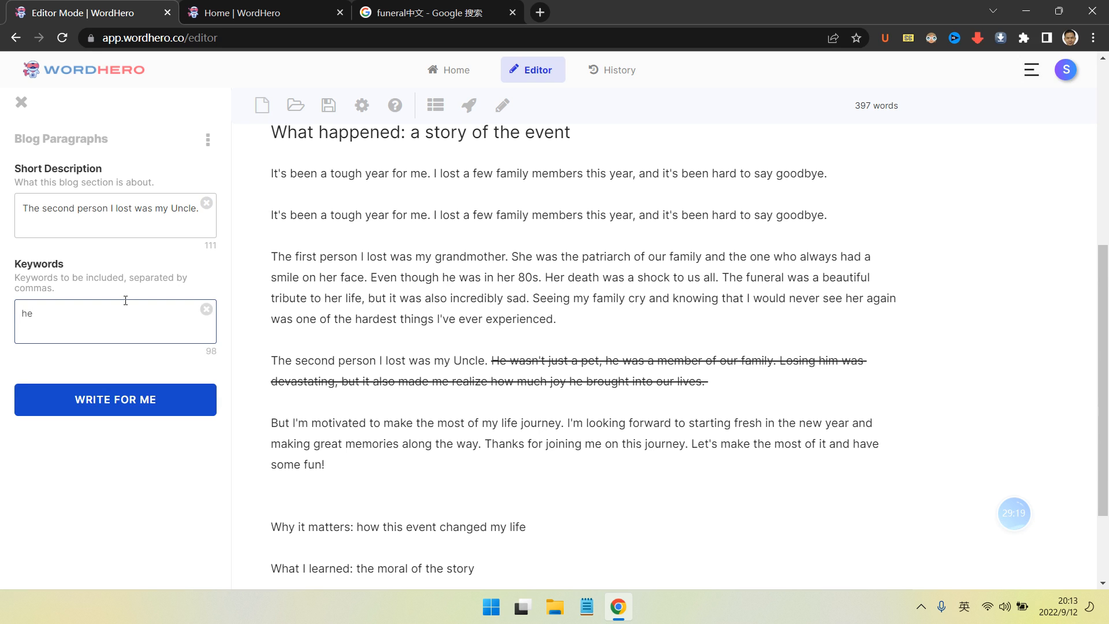
{"action": "key", "text": "BackSpace"}
{"action": "key", "text": "BackSpace"}
{"action": "type", "text": "taught me a lot, stay tough,"}
{"action": "type", "text": "help peop"}
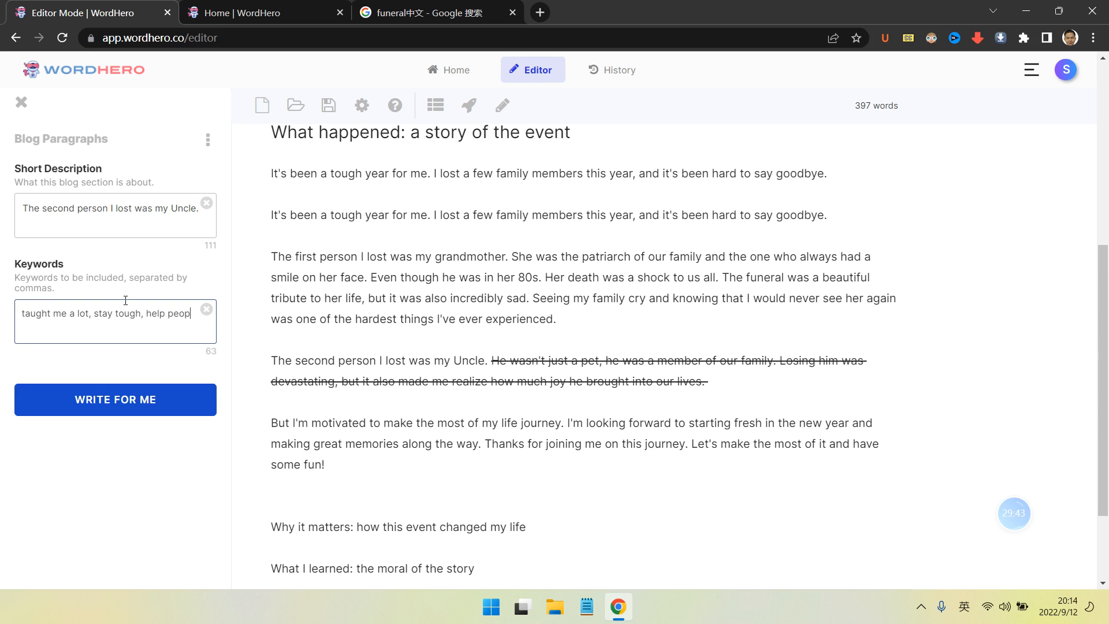
{"action": "type", "text": "le, brave,"}
{"action": "key", "text": "BackSpace"}
{"action": "key", "text": "BackSpace"}
{"action": "left_click", "coordinate": [108, 403]}
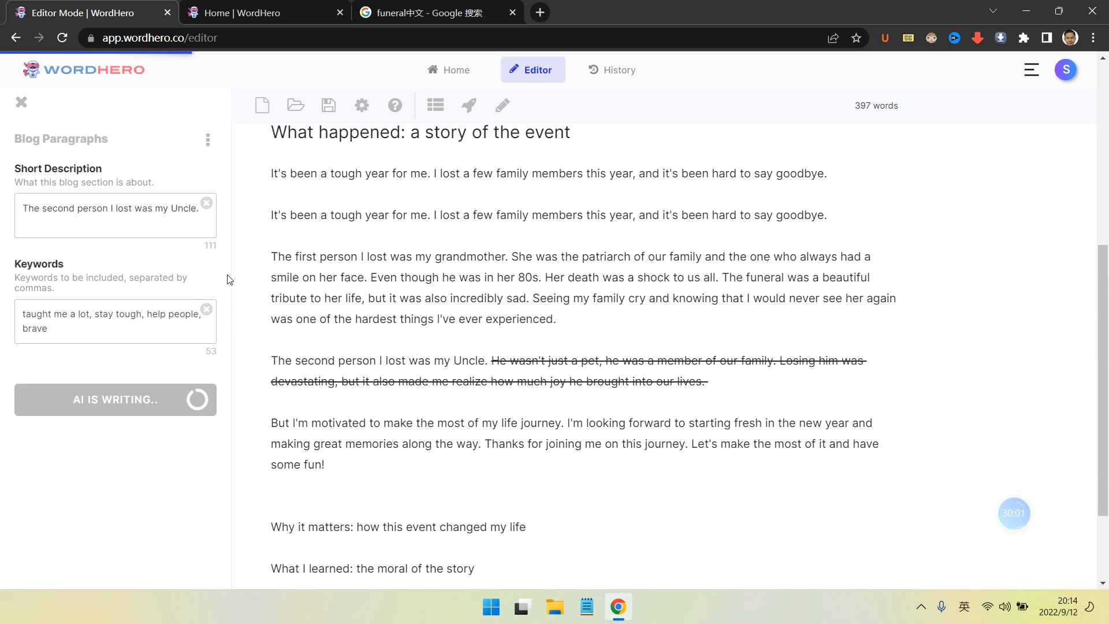
- Try inserting the generated uncle text below "Why it matters: how this event changed my life", and undo the insertion
{"action": "scroll", "coordinate": [562, 379], "scroll_direction": "down", "scroll_amount": 2}
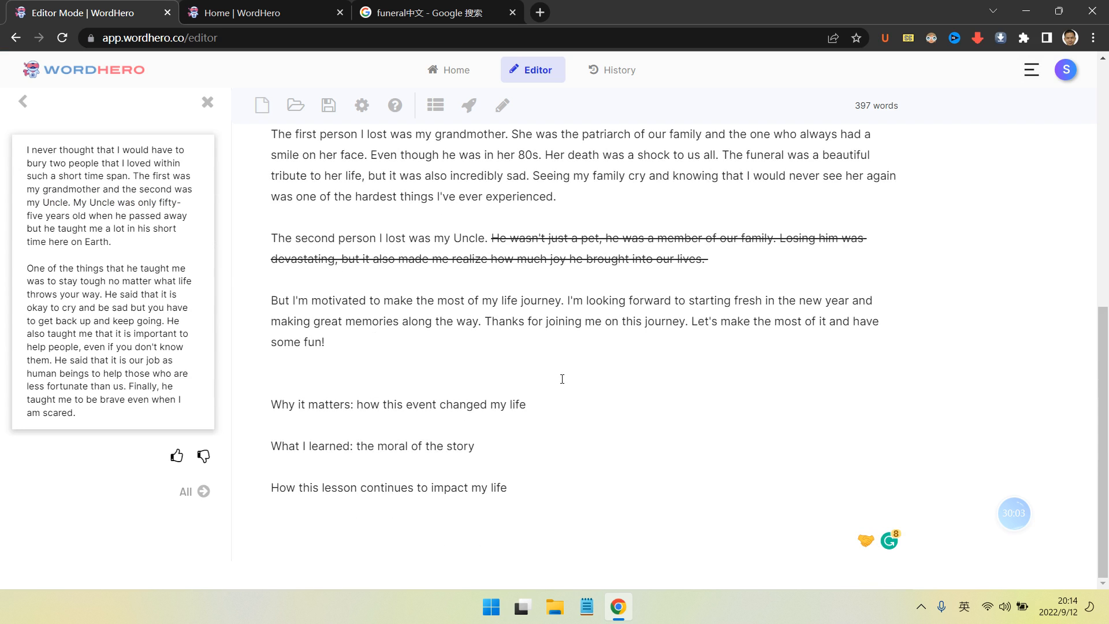
{"action": "left_click", "coordinate": [117, 305]}
{"action": "left_click", "coordinate": [546, 405]}
{"action": "key", "text": "Return"}
{"action": "key", "text": "ctrl+v"}
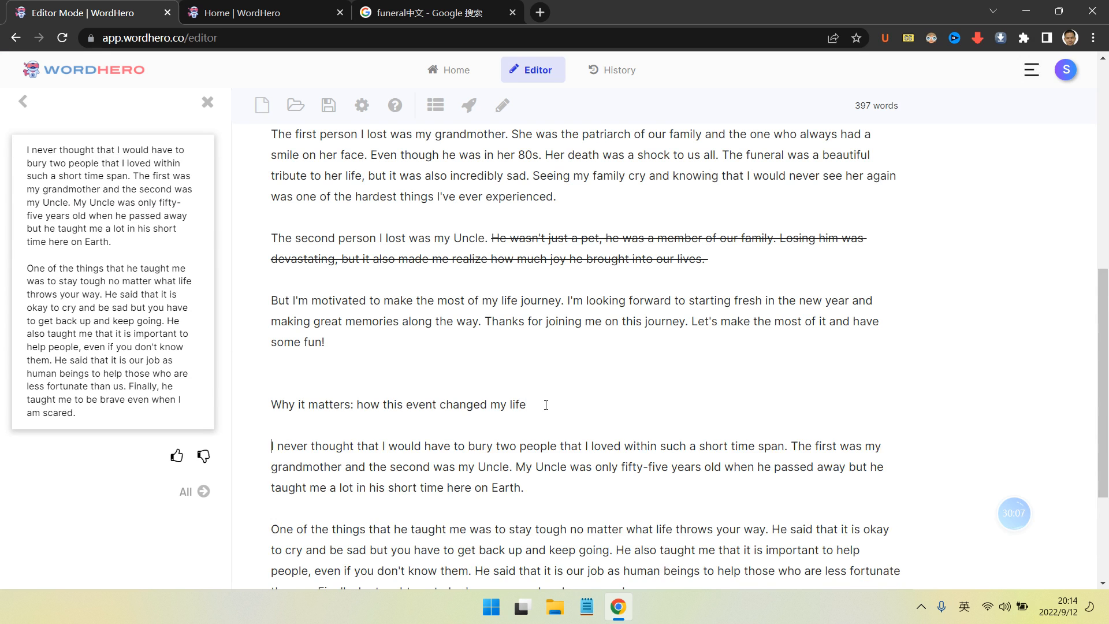
{"action": "scroll", "coordinate": [543, 392], "scroll_direction": "down", "scroll_amount": 2}
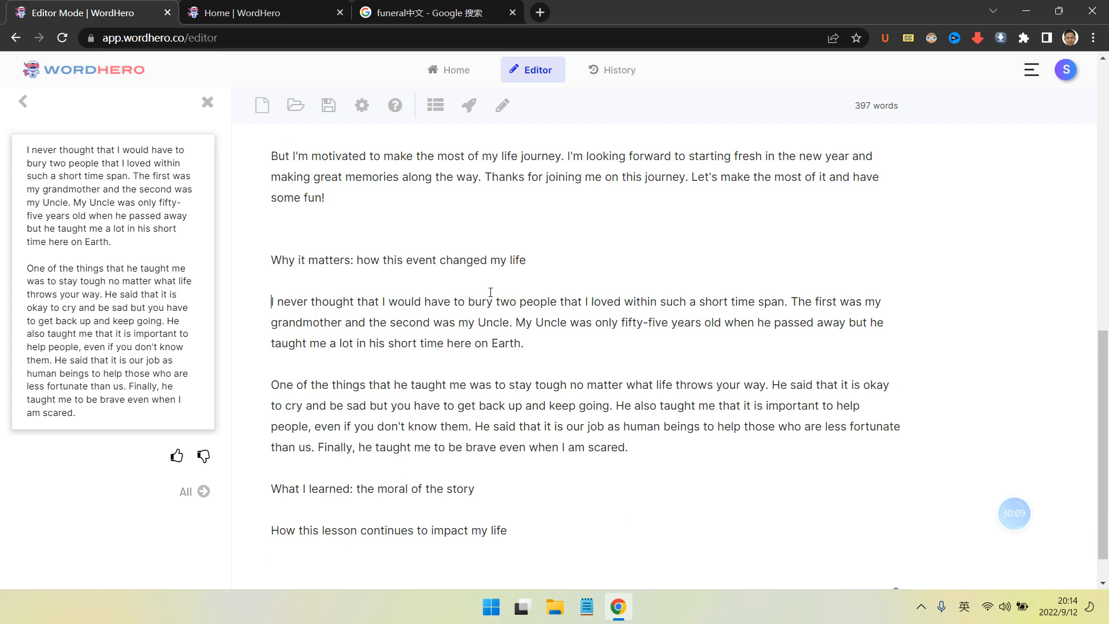
{"action": "key", "text": "ctrl+z"}
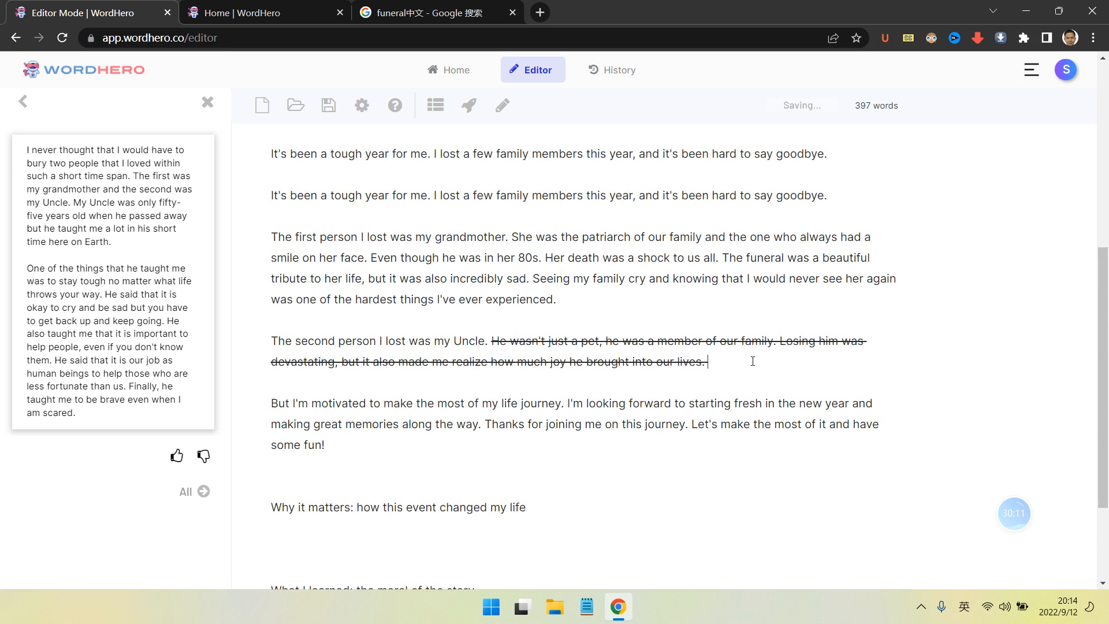
- Insert the generated uncle paragraphs on new lines directly after the struck-through text in the second-loss paragraph
{"action": "left_click", "coordinate": [752, 361]}
{"action": "key", "text": "Return"}
{"action": "key", "text": "Return"}
{"action": "key", "text": "Return"}
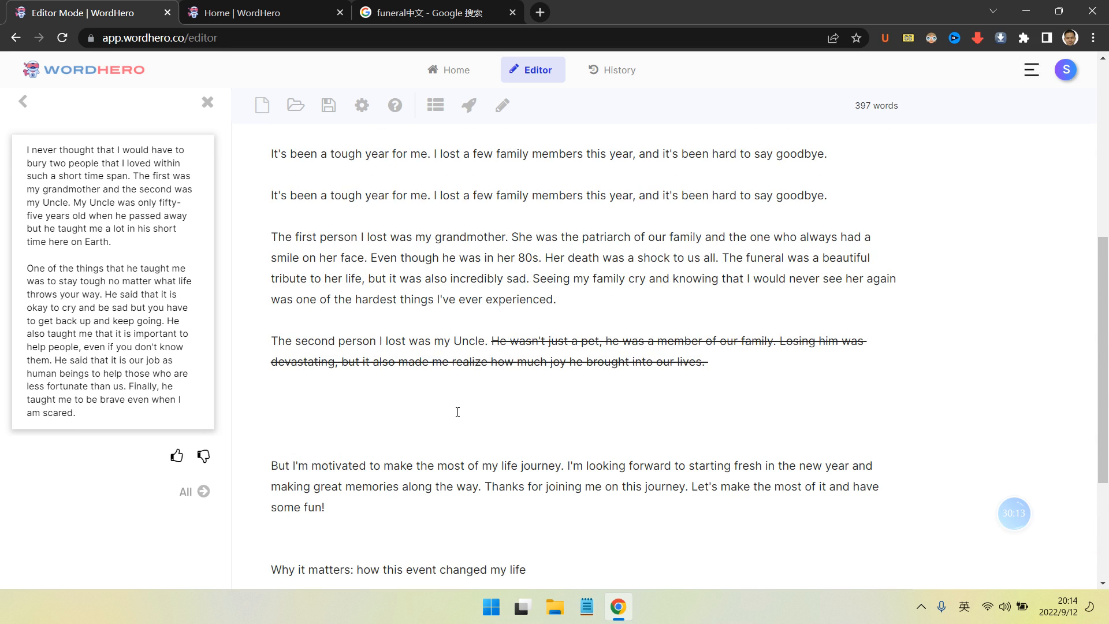
{"action": "left_click", "coordinate": [458, 411]}
{"action": "left_click", "coordinate": [166, 342]}
{"action": "scroll", "coordinate": [547, 378], "scroll_direction": "down", "scroll_amount": 2}
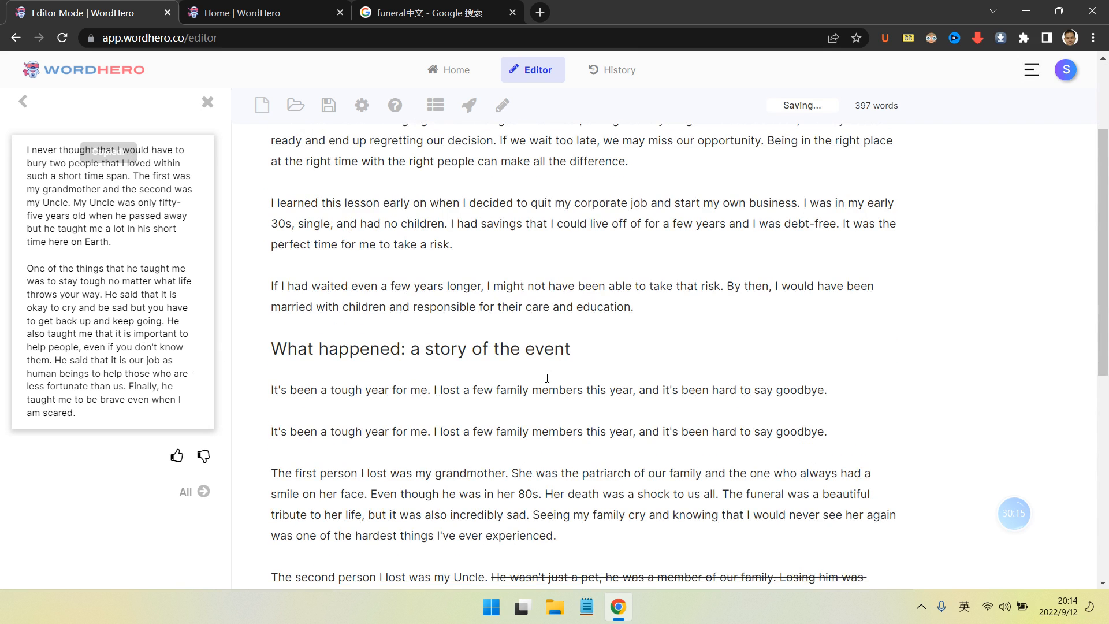
{"action": "scroll", "coordinate": [547, 378], "scroll_direction": "up", "scroll_amount": 1}
{"action": "scroll", "coordinate": [551, 377], "scroll_direction": "down", "scroll_amount": 3}
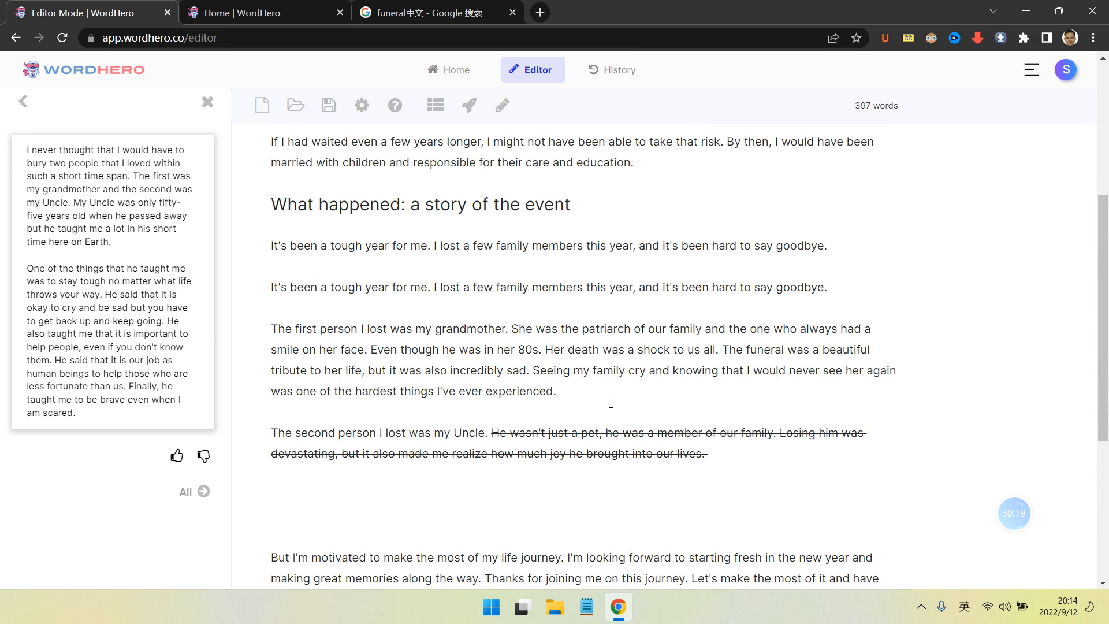
{"action": "scroll", "coordinate": [609, 403], "scroll_direction": "down", "scroll_amount": 2}
{"action": "key", "text": "ctrl+v"}
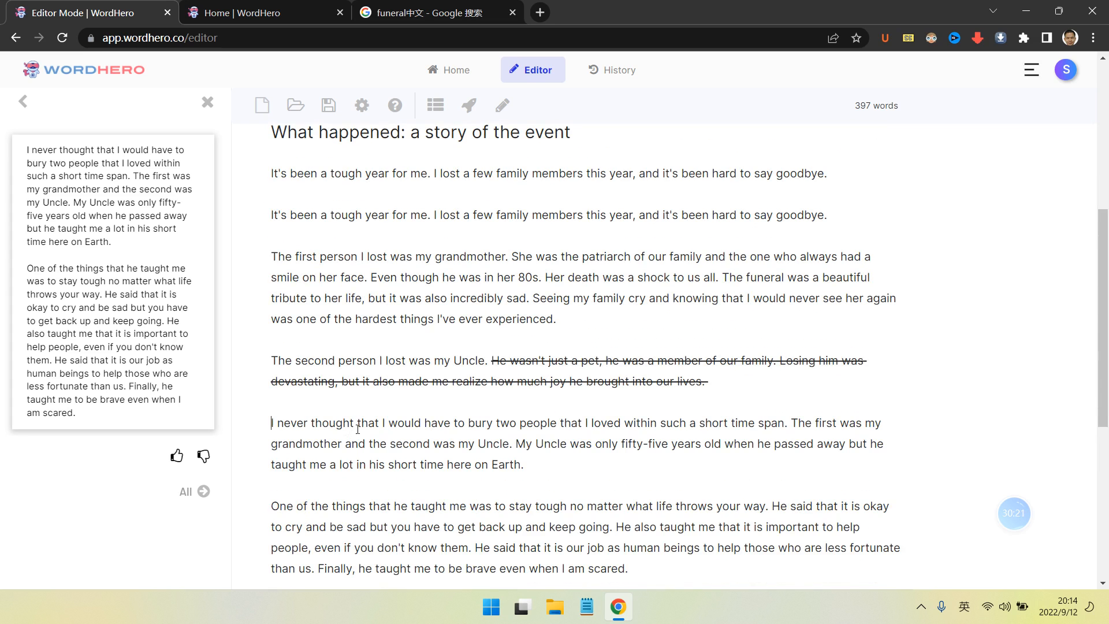
- Review the article and format "Why it matters: how this event changed my life" as a level 2 heading
{"action": "scroll", "coordinate": [413, 415], "scroll_direction": "down", "scroll_amount": 5}
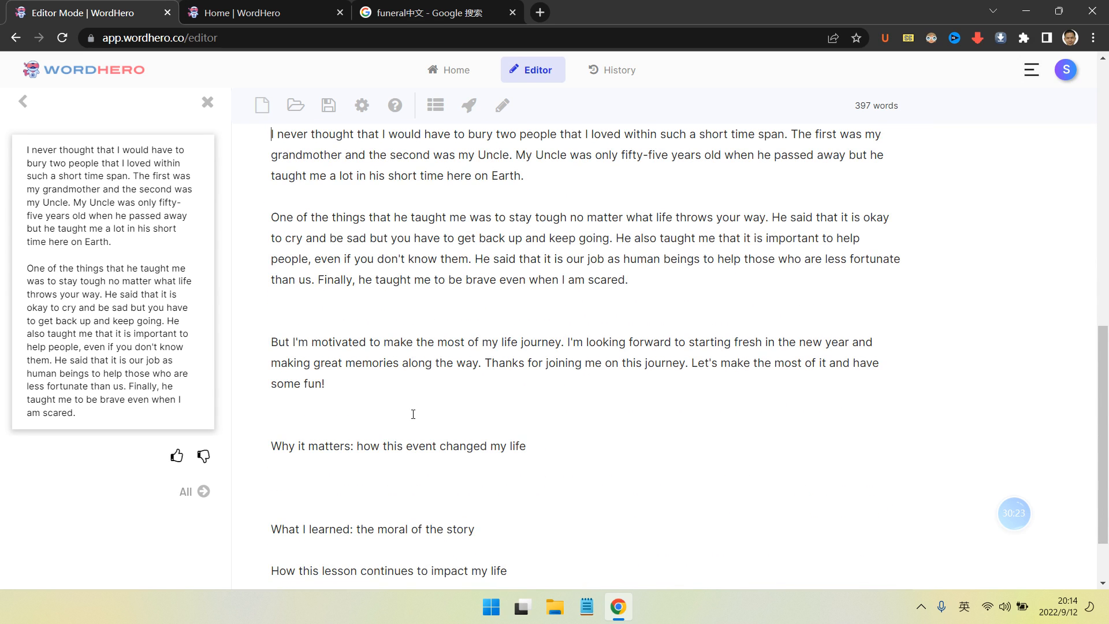
{"action": "scroll", "coordinate": [413, 415], "scroll_direction": "up", "scroll_amount": 1}
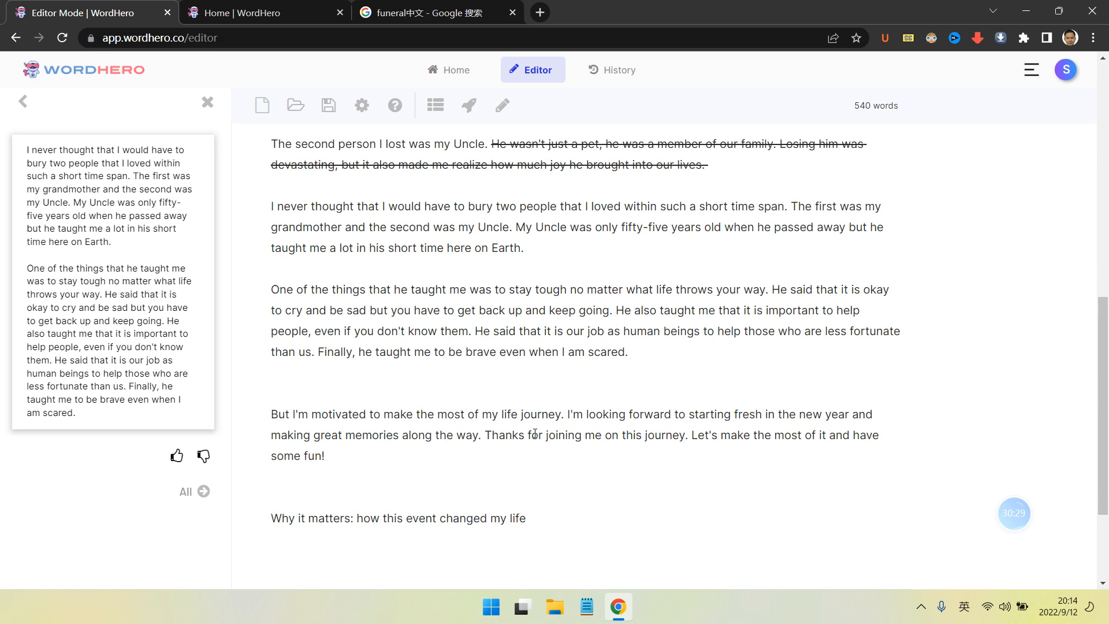
{"action": "scroll", "coordinate": [535, 434], "scroll_direction": "up", "scroll_amount": 5}
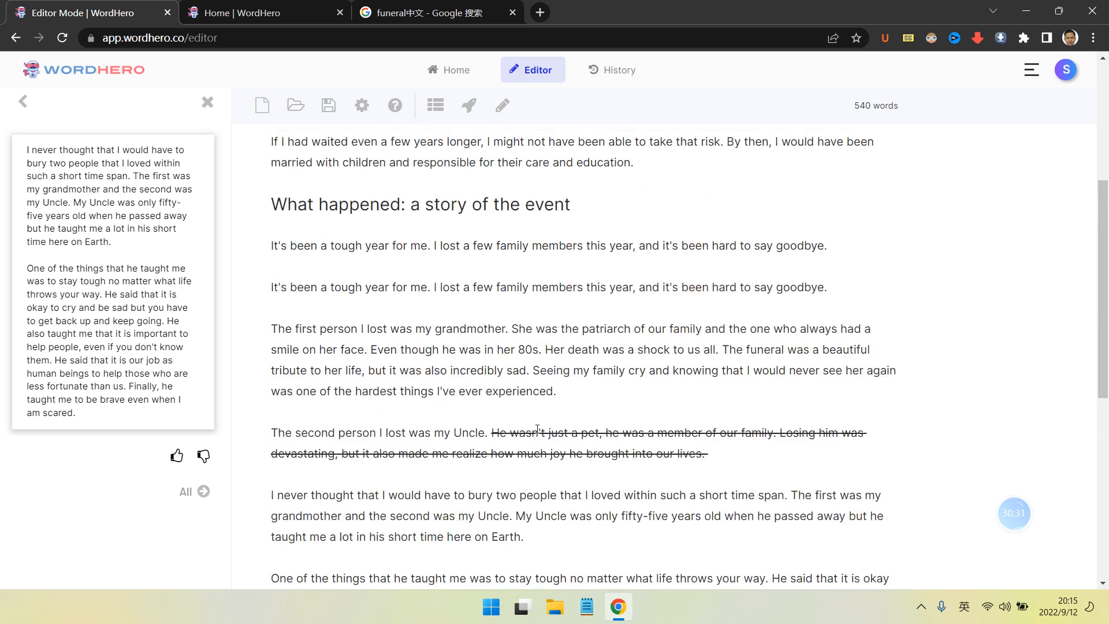
{"action": "scroll", "coordinate": [537, 429], "scroll_direction": "up", "scroll_amount": 2}
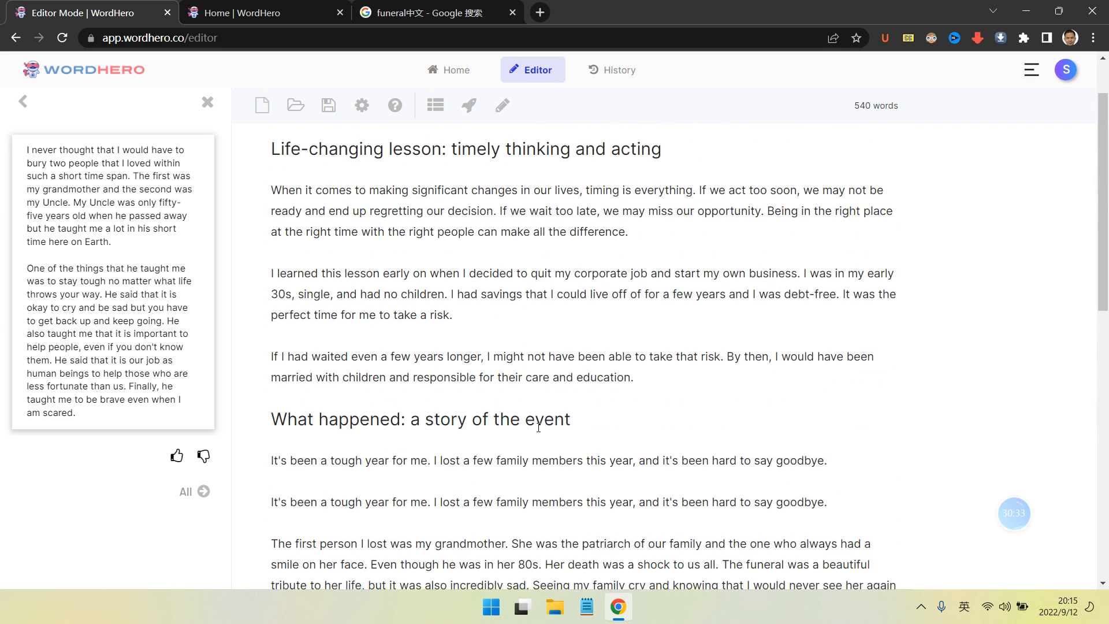
{"action": "scroll", "coordinate": [538, 427], "scroll_direction": "down", "scroll_amount": 8}
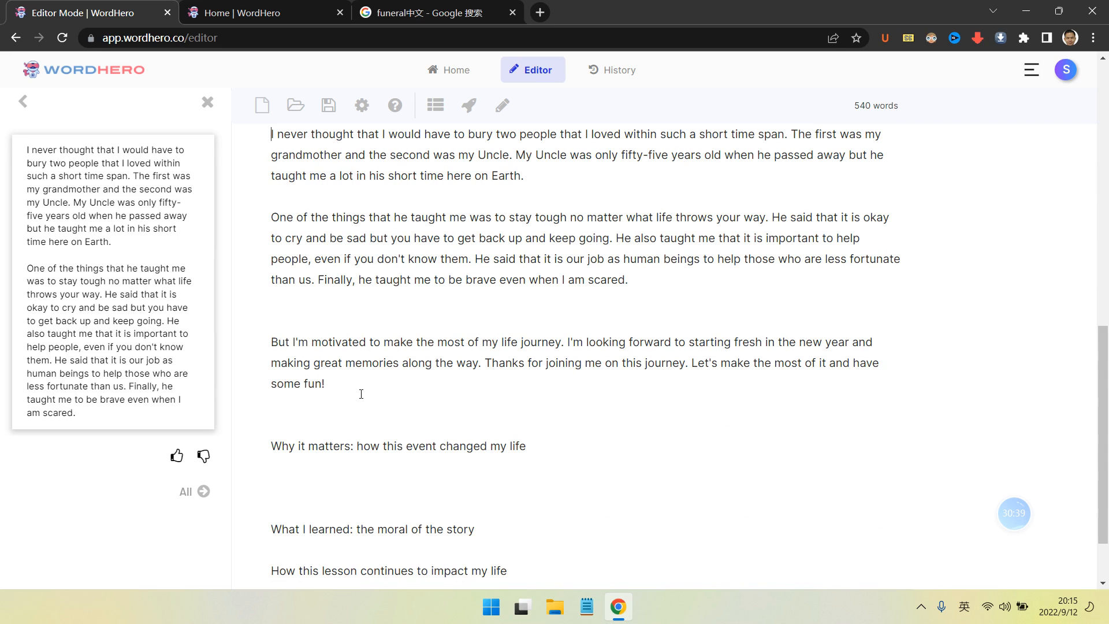
{"action": "left_click_drag", "start_coordinate": [272, 446], "coordinate": [587, 441]}
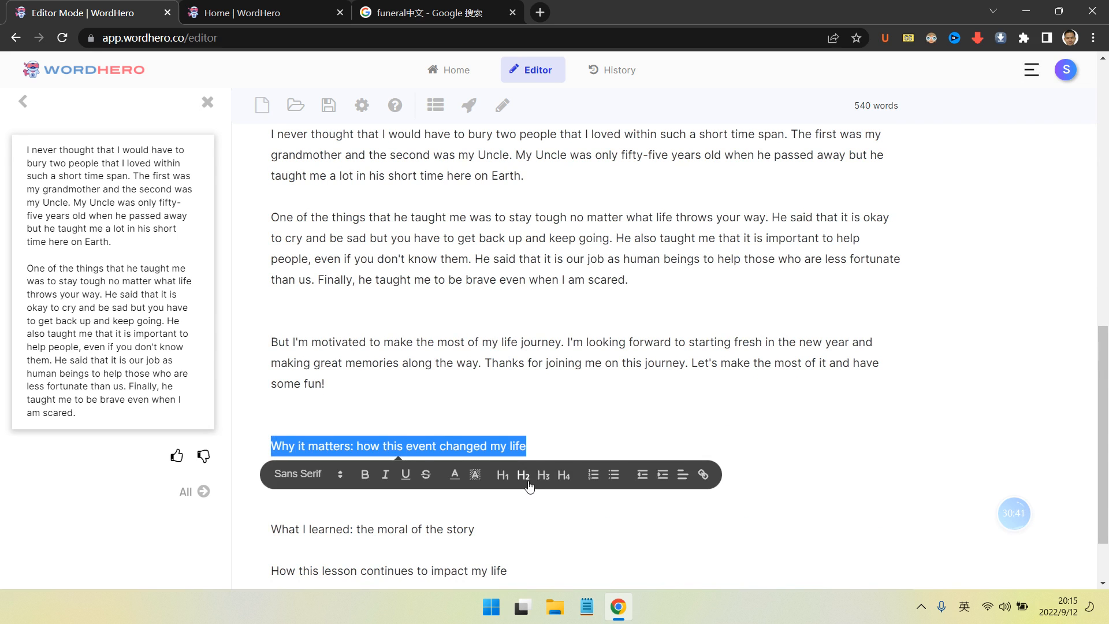
{"action": "left_click", "coordinate": [530, 481]}
{"action": "left_click", "coordinate": [443, 405]}
{"action": "scroll", "coordinate": [423, 387], "scroll_direction": "up", "scroll_amount": 5}
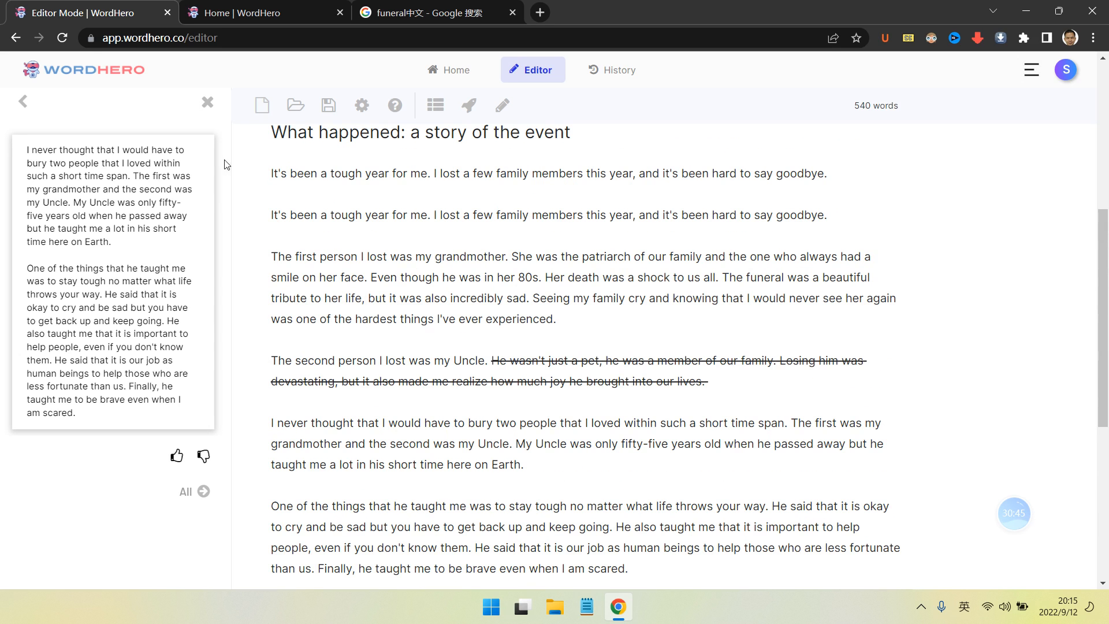
- Close the generated result and format "What I learned: the moral of the story" and "How this lesson continues to impact my life" as level 2 headings
{"action": "left_click", "coordinate": [207, 102]}
{"action": "scroll", "coordinate": [442, 411], "scroll_direction": "down", "scroll_amount": 4}
{"action": "scroll", "coordinate": [442, 411], "scroll_direction": "down", "scroll_amount": 2}
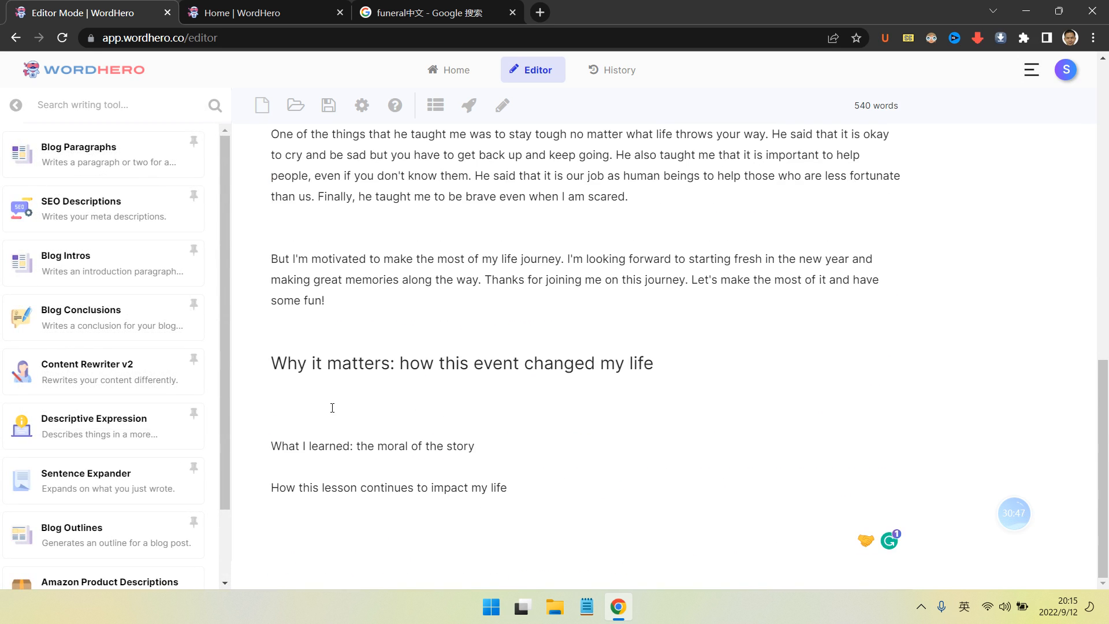
{"action": "left_click_drag", "start_coordinate": [269, 446], "coordinate": [519, 445]}
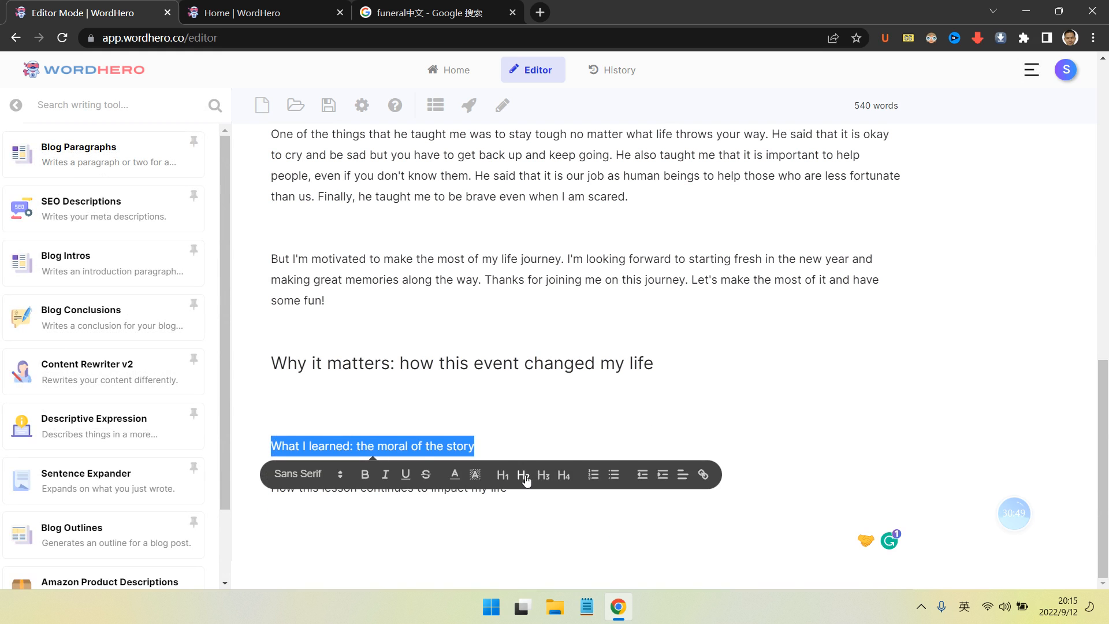
{"action": "left_click", "coordinate": [525, 477]}
{"action": "left_click_drag", "start_coordinate": [510, 488], "coordinate": [270, 488]}
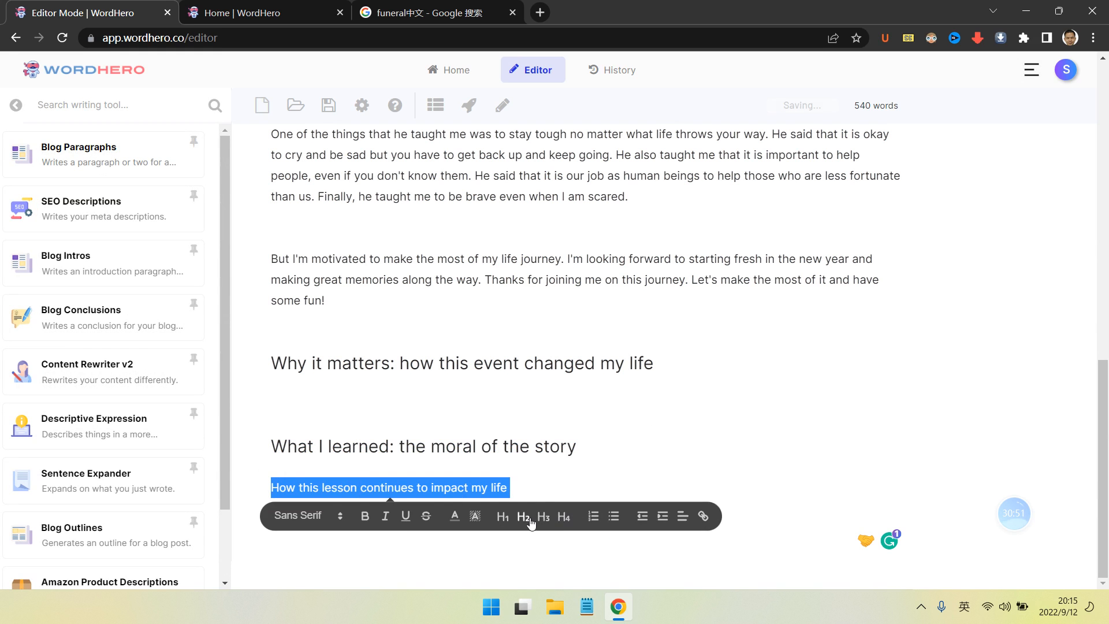
{"action": "left_click", "coordinate": [529, 520]}
- Add two line breaks below the "What I learned: the moral of the story" heading
{"action": "left_click", "coordinate": [607, 449]}
{"action": "key", "text": "Return"}
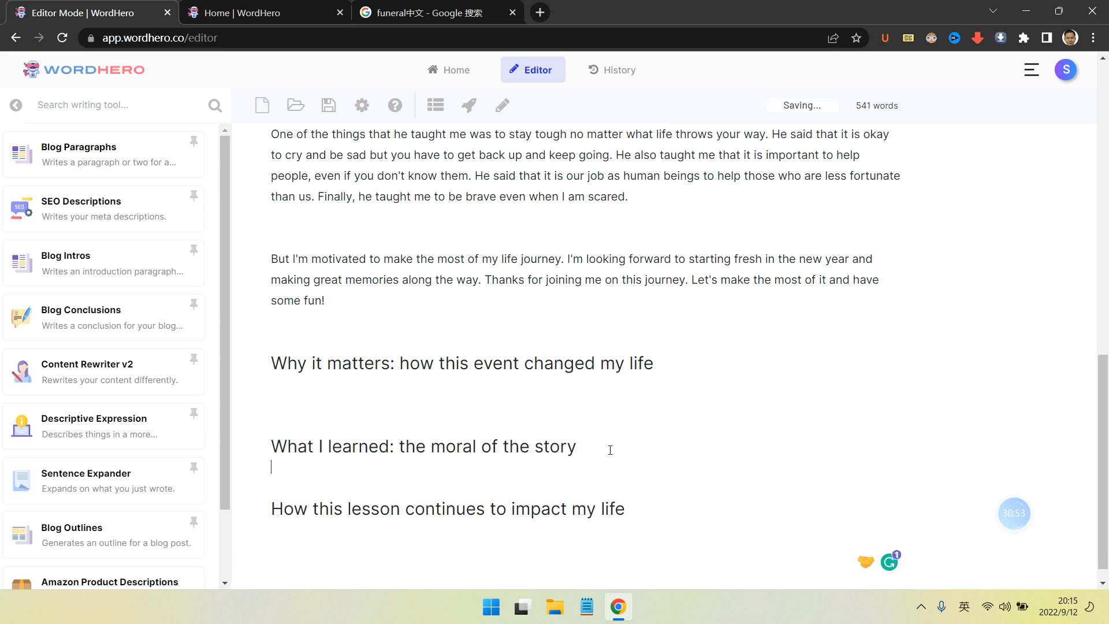
{"action": "key", "text": "Return"}
{"action": "scroll", "coordinate": [610, 450], "scroll_direction": "up", "scroll_amount": 3}
{"action": "scroll", "coordinate": [610, 450], "scroll_direction": "down", "scroll_amount": 3}
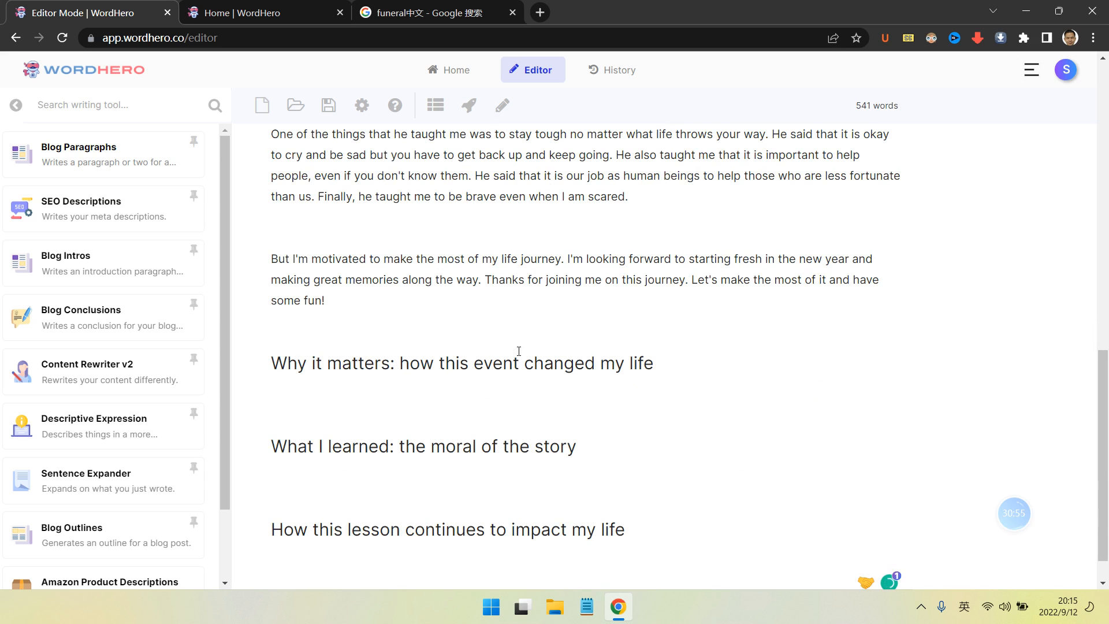
- Copy the heading "Why it matters: how this event changed my life" into the short description of a new Blog Paragraphs request
{"action": "left_click_drag", "start_coordinate": [270, 363], "coordinate": [683, 360]}
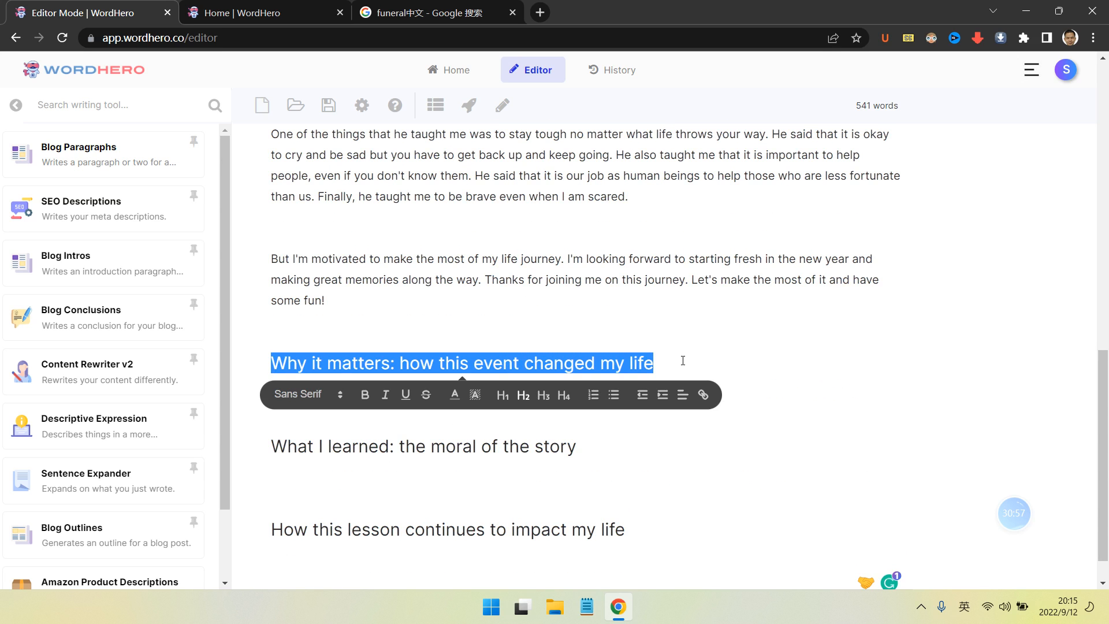
{"action": "left_click", "coordinate": [370, 309]}
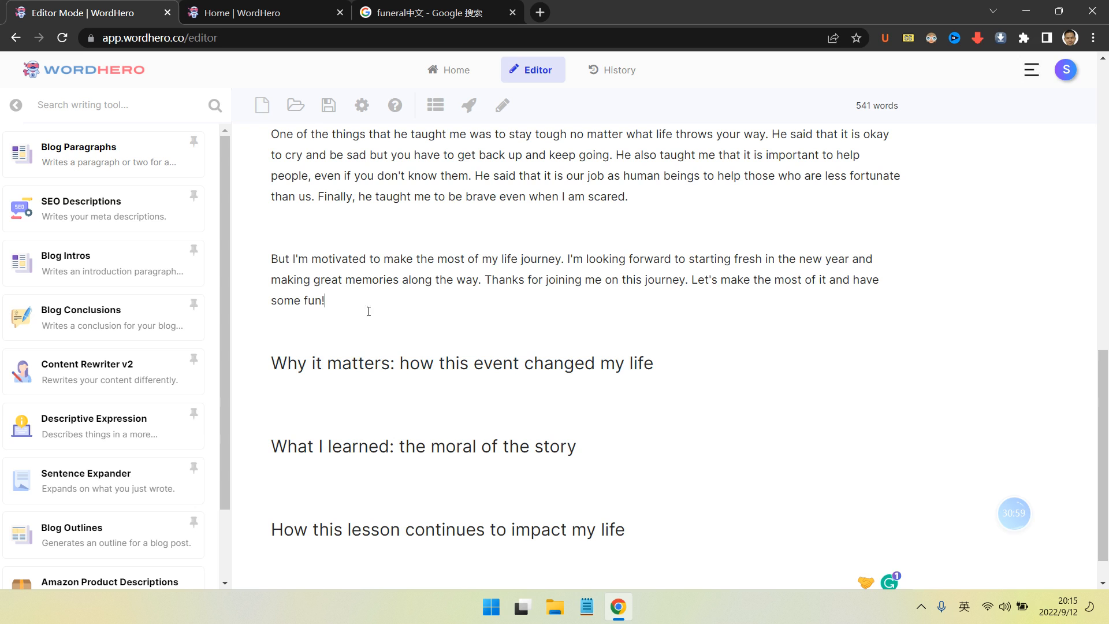
{"action": "left_click_drag", "start_coordinate": [656, 375], "coordinate": [270, 365]}
{"action": "key", "text": "ctrl+c"}
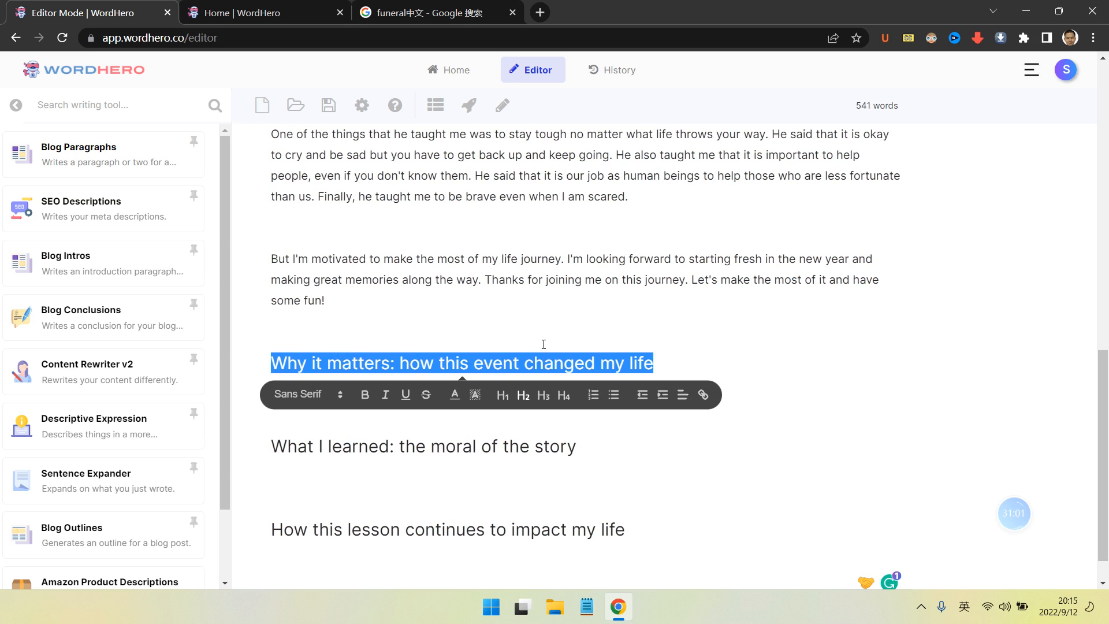
{"action": "left_click", "coordinate": [463, 321]}
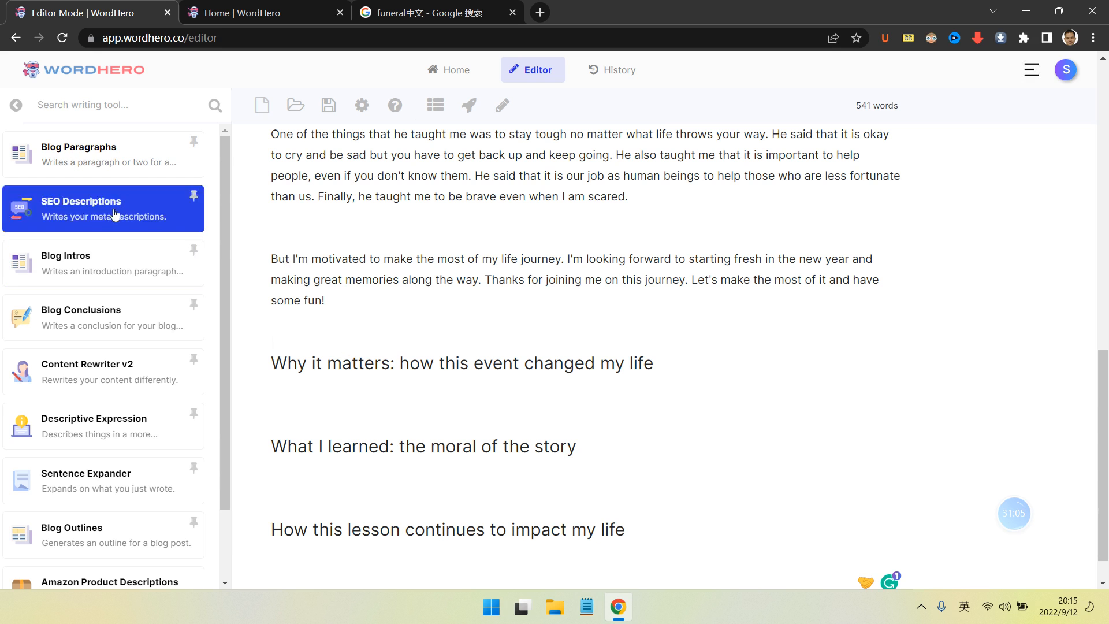
{"action": "left_click", "coordinate": [127, 167]}
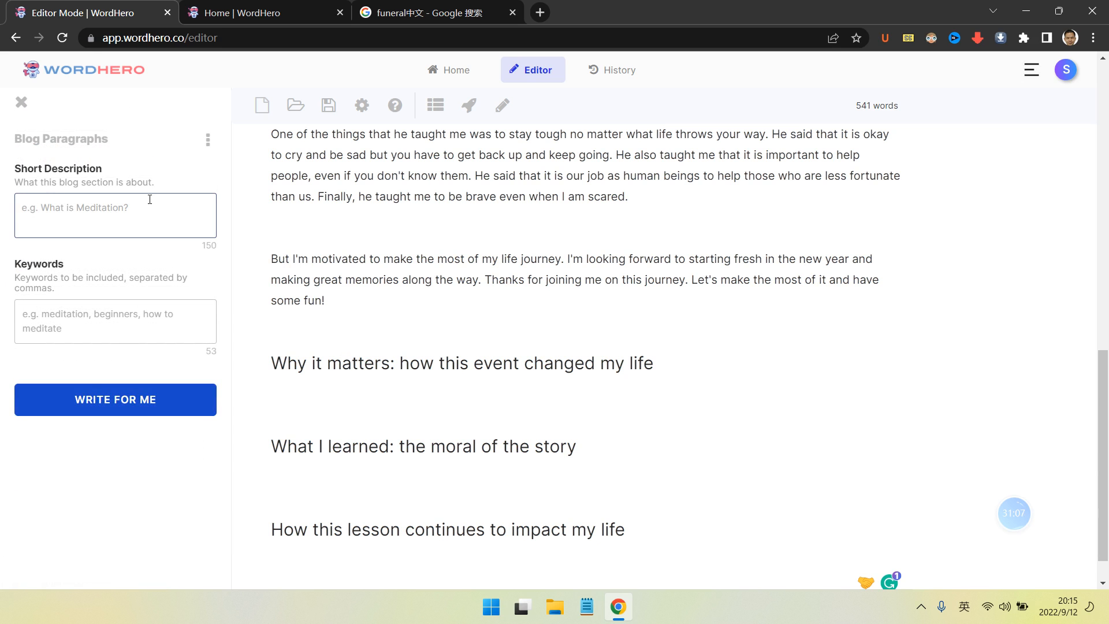
{"action": "key", "text": "ctrl+v"}
- Enter the keywords "death, life, living purpose, meaningful, keep going, attitude, mindset" and generate the blog paragraphs
{"action": "left_click", "coordinate": [149, 314]}
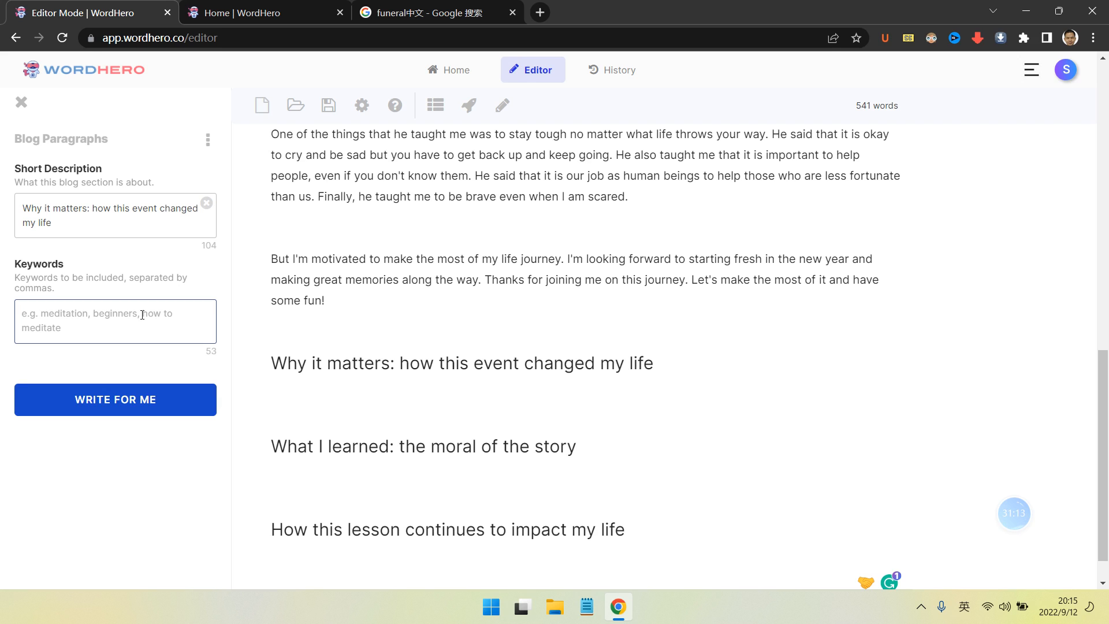
{"action": "type", "text": "def"}
{"action": "key", "text": "BackSpace"}
{"action": "key", "text": "BackSpace"}
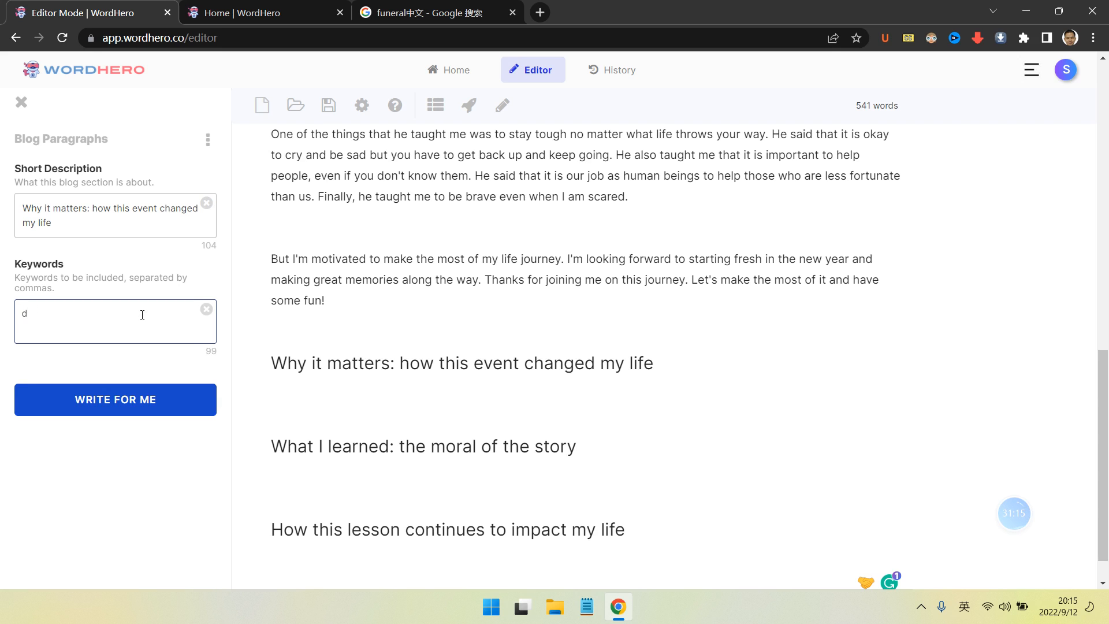
{"action": "type", "text": "eath, life, living purpose, life meaning"}
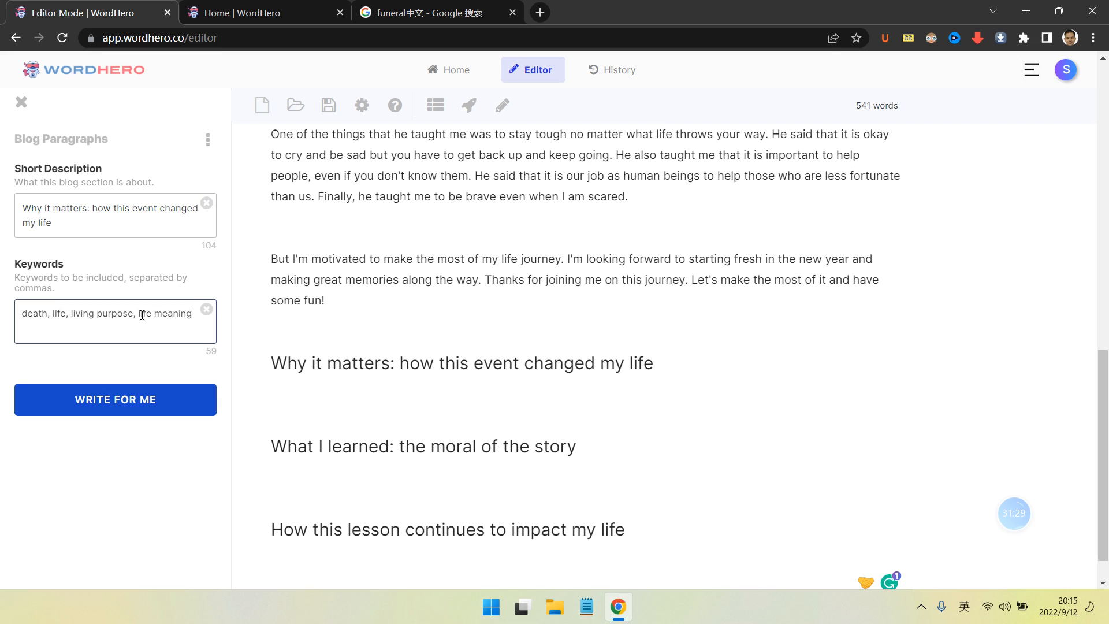
{"action": "key", "text": "BackSpace"}
{"action": "key", "text": "BackSpace"}
{"action": "key", "text": "BackSpace"}
{"action": "key", "text": "BackSpace"}
{"action": "key", "text": "BackSpace"}
{"action": "key", "text": "BackSpace"}
{"action": "key", "text": "BackSpace"}
{"action": "key", "text": "BackSpace"}
{"action": "key", "text": "BackSpace"}
{"action": "key", "text": "BackSpace"}
{"action": "key", "text": "BackSpace"}
{"action": "key", "text": "BackSpace"}
{"action": "key", "text": "BackSpace"}
{"action": "key", "text": "BackSpace"}
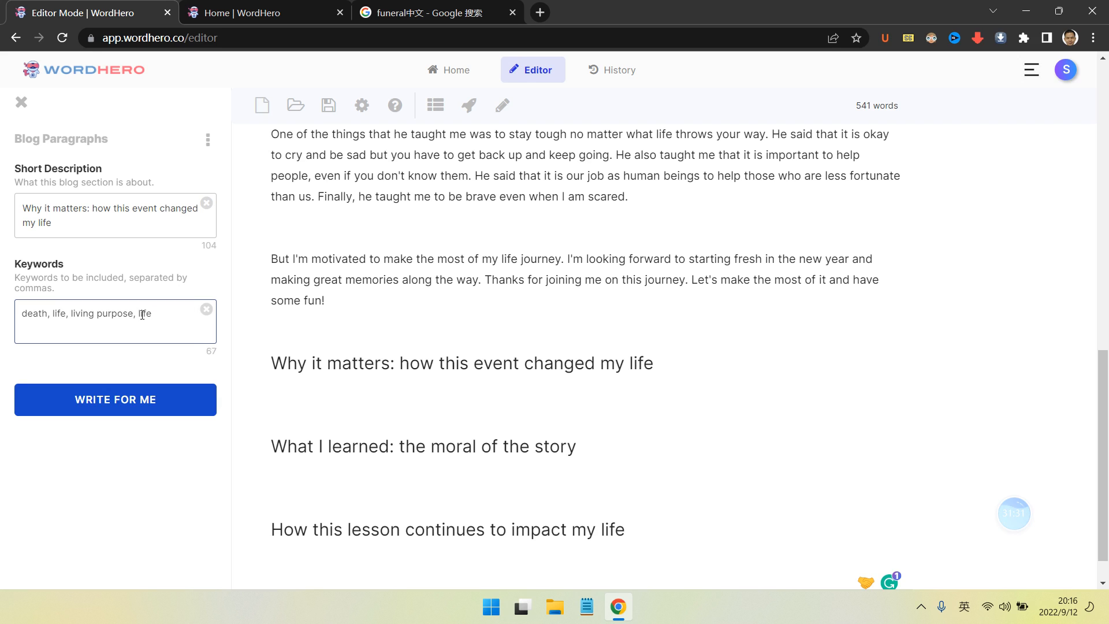
{"action": "type", "text": "meaningfule,"}
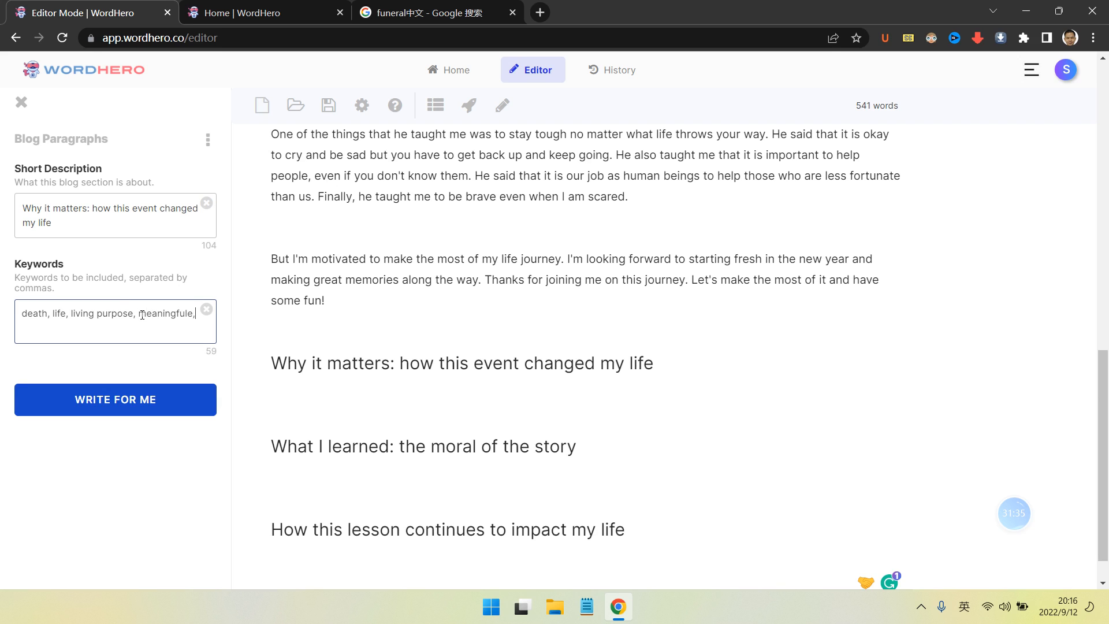
{"action": "key", "text": "BackSpace"}
{"action": "key", "text": "BackSpace"}
{"action": "type", "text": "l,"}
{"action": "type", "text": "keep"}
{"action": "type", "text": " going"}
{"action": "type", "text": ", attit"}
{"action": "type", "text": "ude"}
{"action": "type", "text": ", mind"}
{"action": "type", "text": "set"}
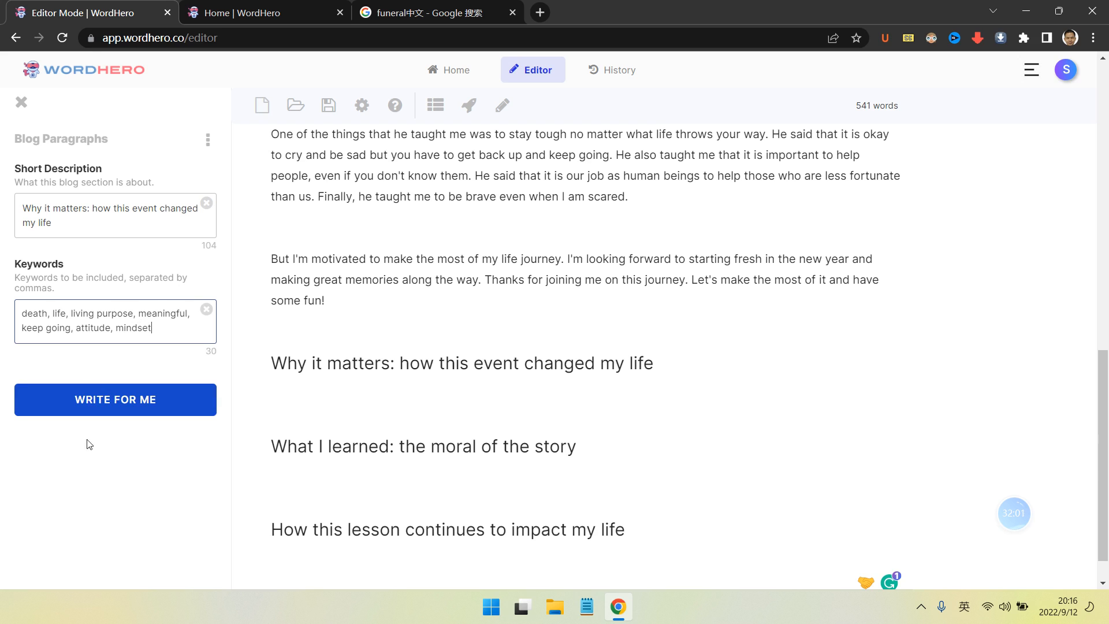
{"action": "left_click", "coordinate": [285, 356]}
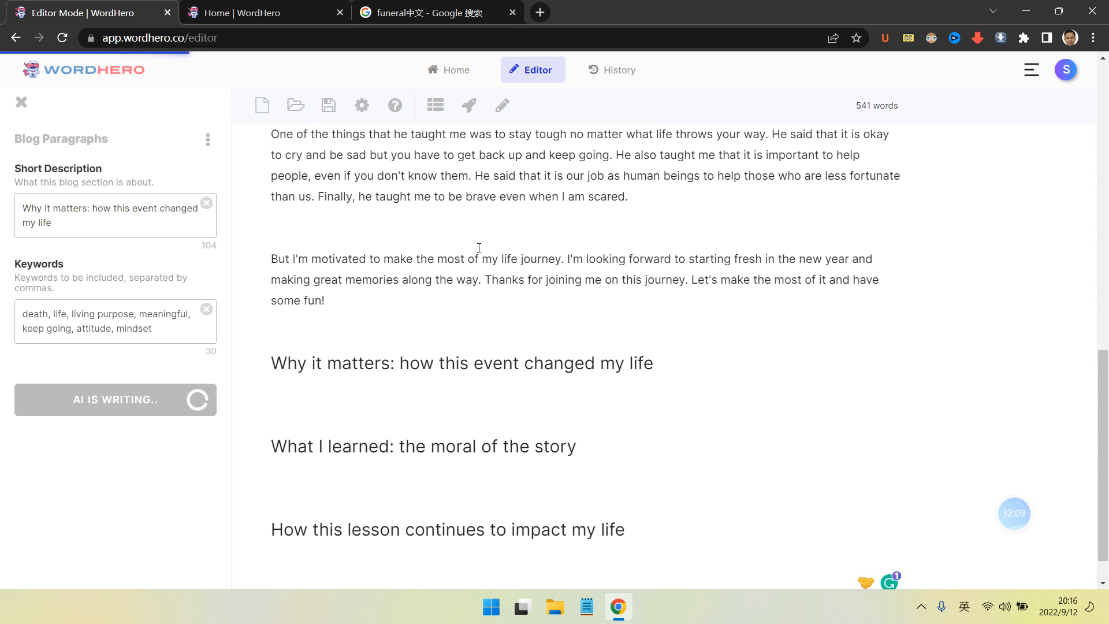
- Copy the generated text into the article below the "Why it matters: how this event changed my life" heading
{"action": "scroll", "coordinate": [510, 292], "scroll_direction": "up", "scroll_amount": 15}
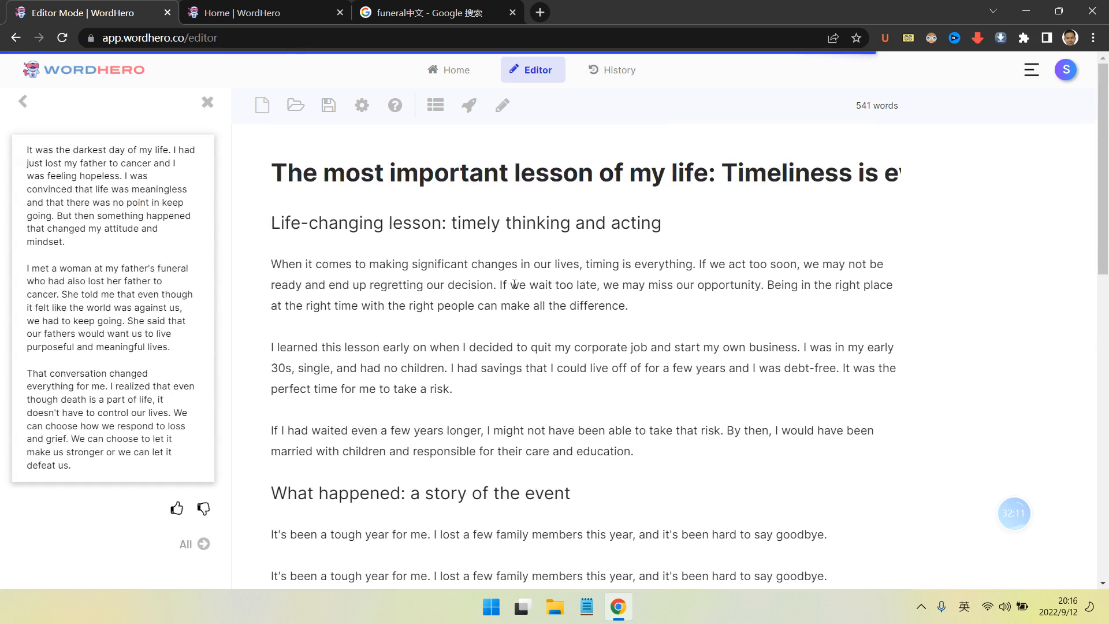
{"action": "scroll", "coordinate": [514, 285], "scroll_direction": "down", "scroll_amount": 14}
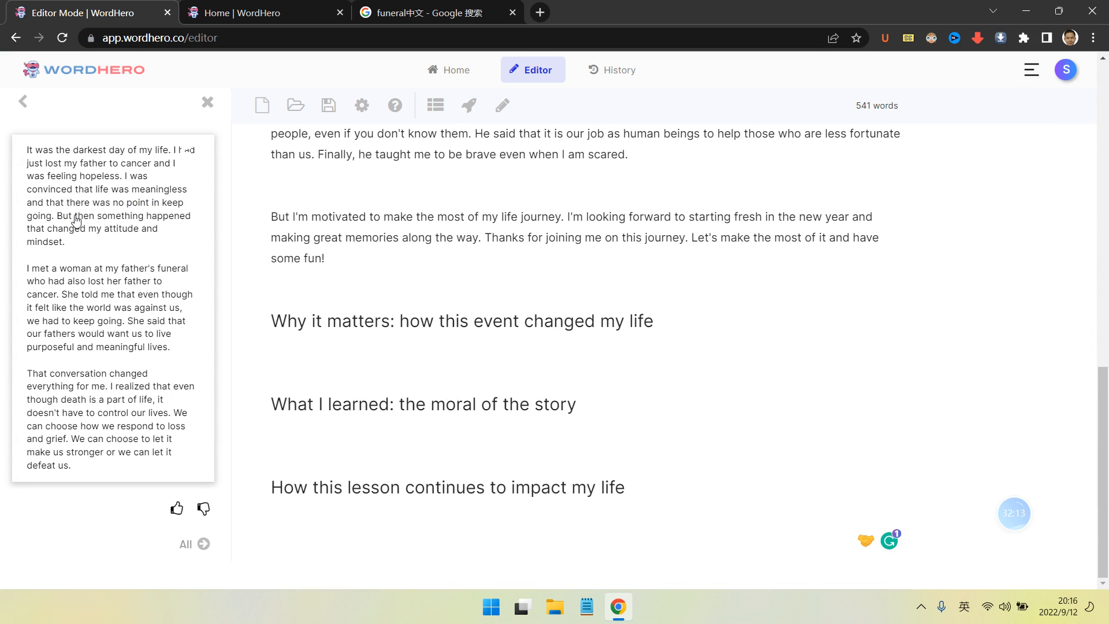
{"action": "left_click", "coordinate": [77, 239]}
{"action": "left_click", "coordinate": [366, 347]}
{"action": "key", "text": "ctrl+v"}
{"action": "key", "text": "Return"}
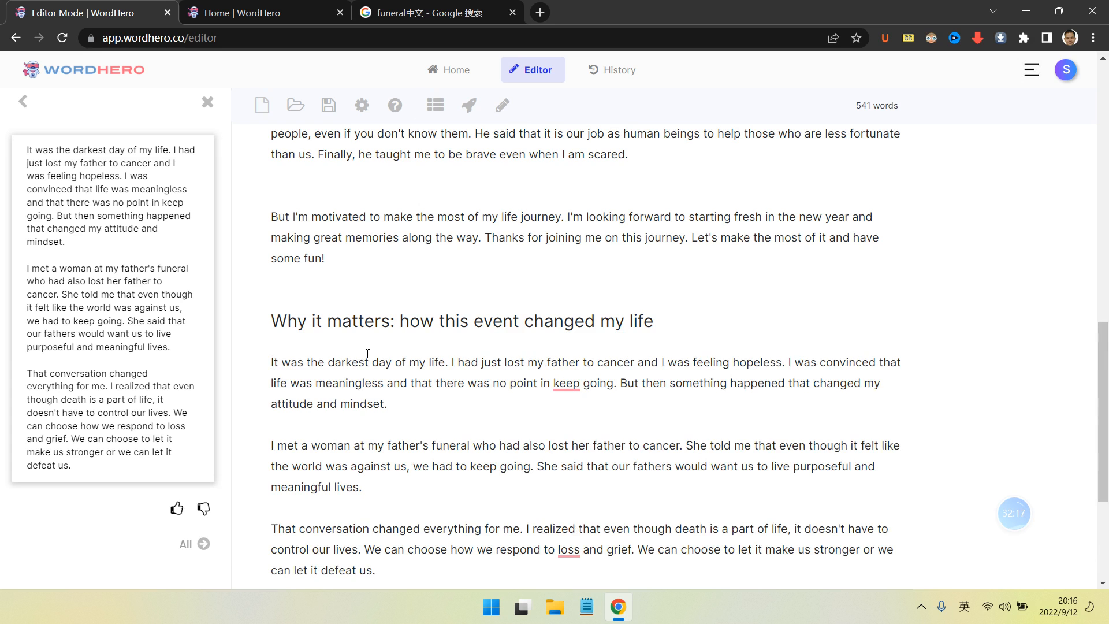
- Accept the grammar suggestions that change "keep" to "keeping" and "loss" to "lose" in the inserted text
{"action": "scroll", "coordinate": [412, 368], "scroll_direction": "down", "scroll_amount": 2}
{"action": "left_click", "coordinate": [566, 239]}
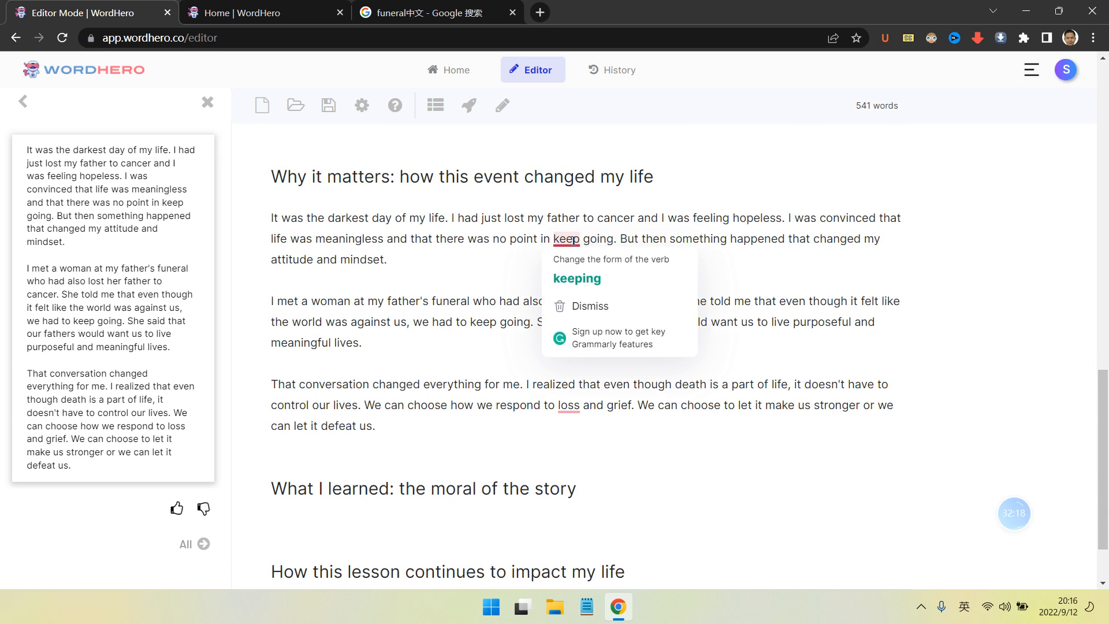
{"action": "left_click", "coordinate": [575, 277]}
{"action": "left_click", "coordinate": [571, 404]}
{"action": "left_click", "coordinate": [572, 442]}
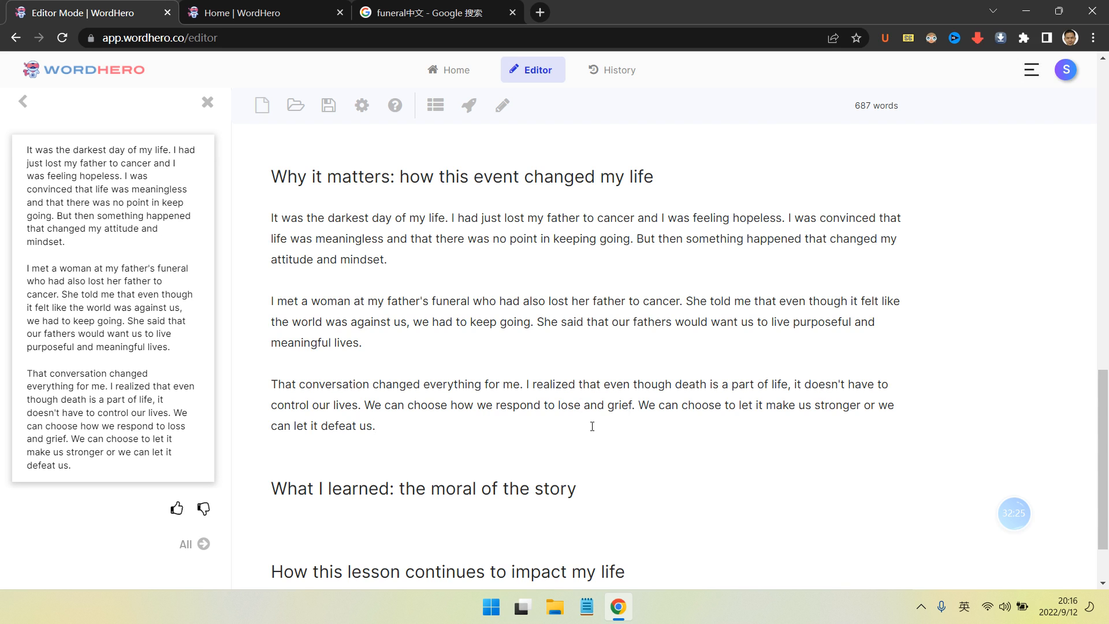
- Replace "father" with "grandmother" in the first paragraph under the "Why it matters" heading
{"action": "scroll", "coordinate": [592, 426], "scroll_direction": "down", "scroll_amount": 1}
{"action": "scroll", "coordinate": [410, 358], "scroll_direction": "up", "scroll_amount": 1}
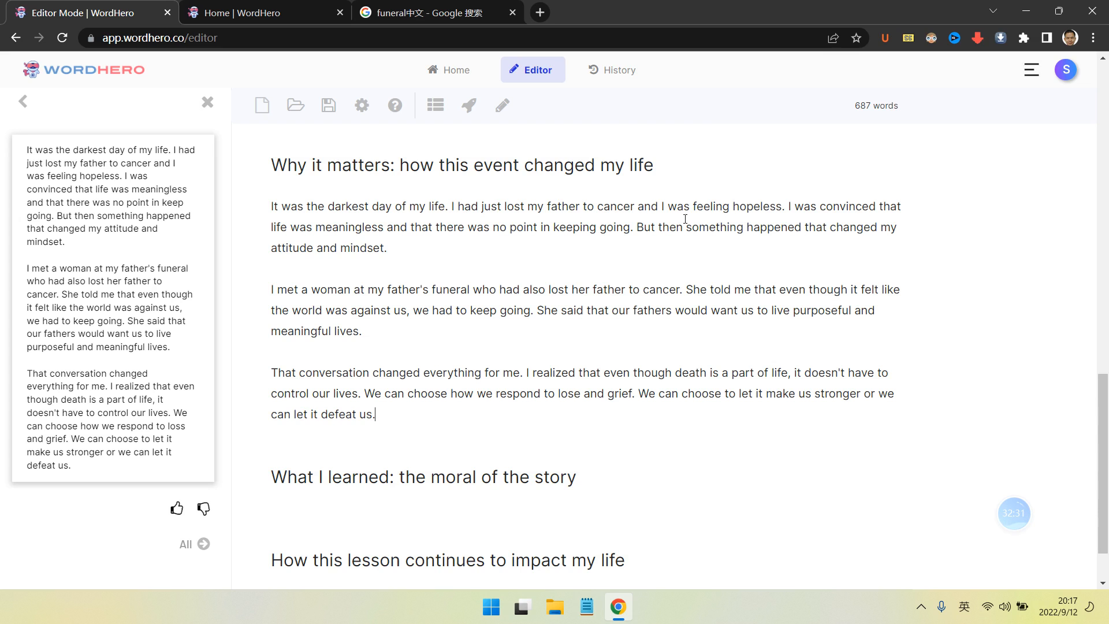
{"action": "left_click_drag", "start_coordinate": [547, 207], "coordinate": [580, 208]}
{"action": "left_click", "coordinate": [498, 234]}
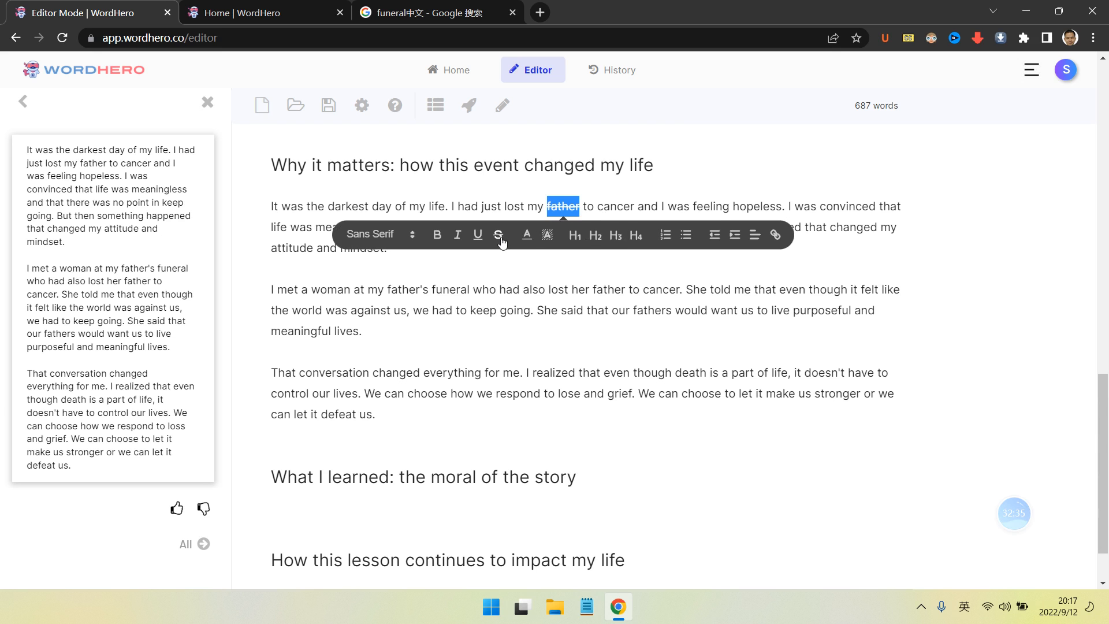
{"action": "type", "text": "gr"}
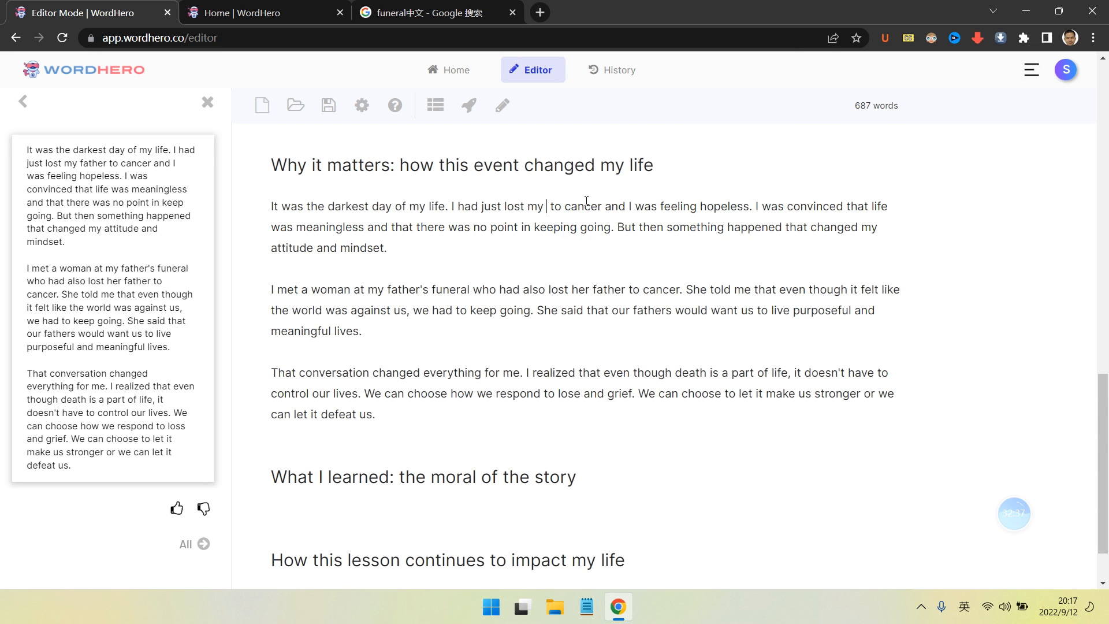
{"action": "type", "text": "andma"}
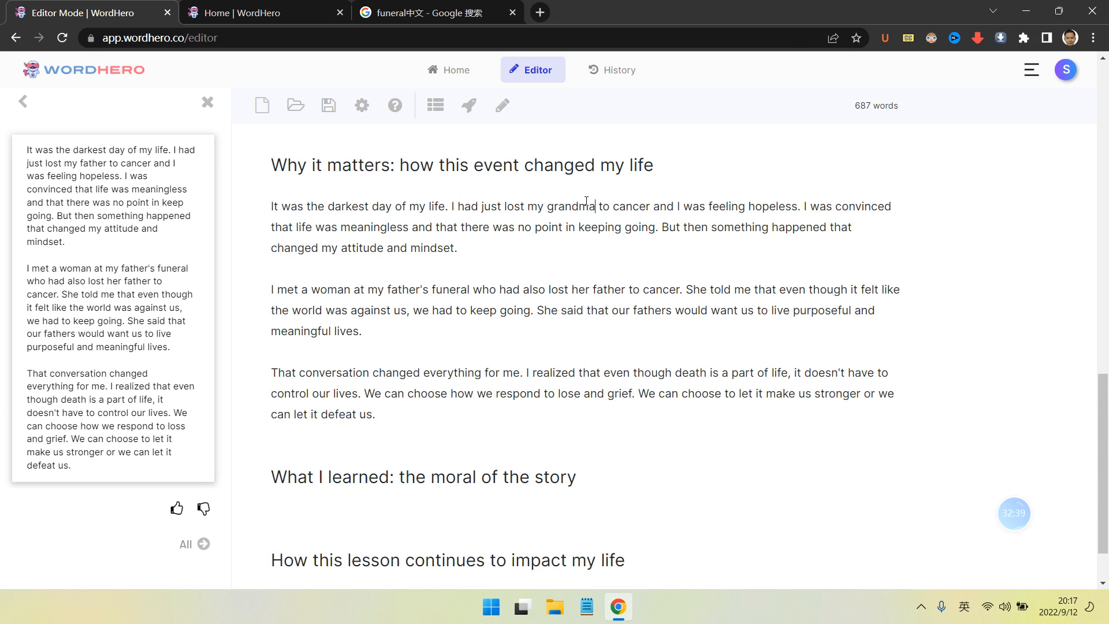
{"action": "type", "text": "t"}
{"action": "key", "text": "BackSpace"}
{"action": "key", "text": "BackSpace"}
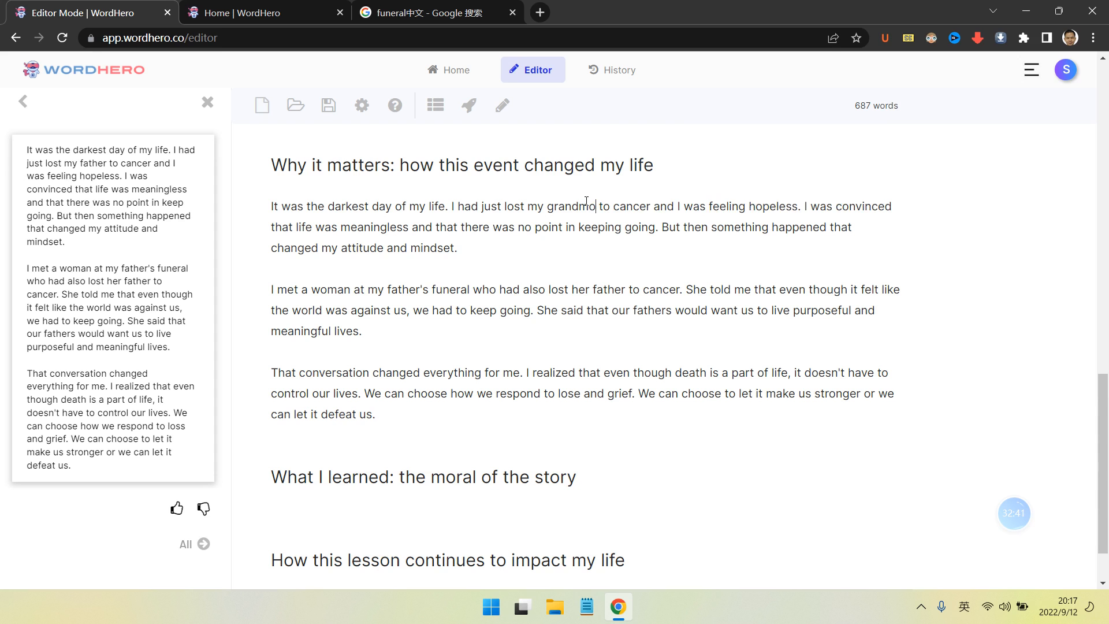
{"action": "type", "text": "other"}
{"action": "left_click", "coordinate": [556, 247]}
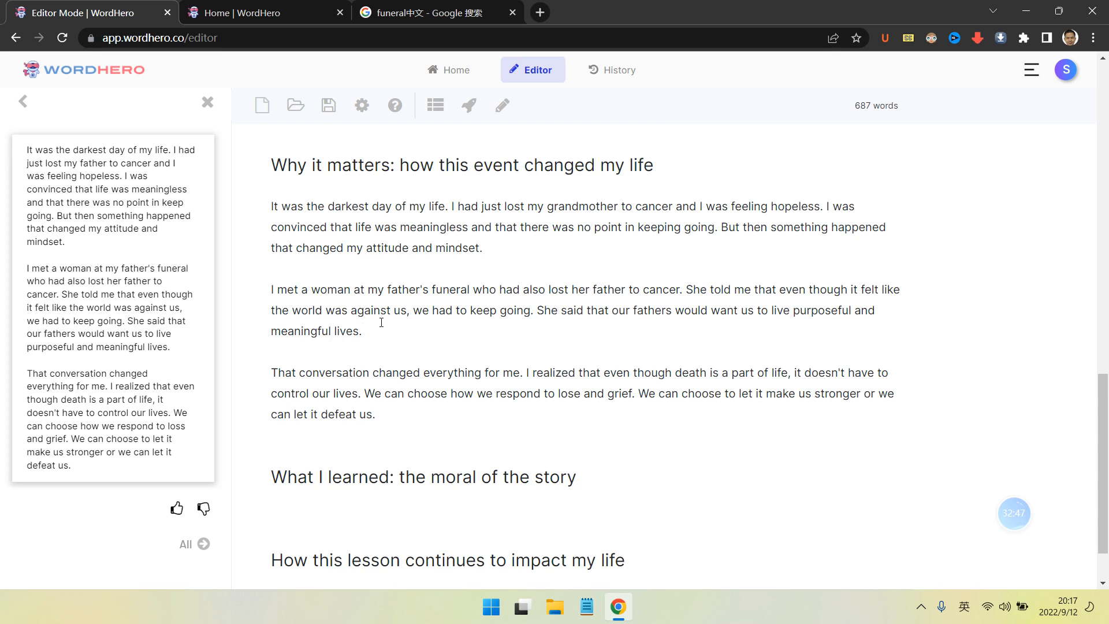
- Change "my father's funeral" to "my grandmother's funeral" in the second paragraph of the section
{"action": "left_click_drag", "start_coordinate": [387, 289], "coordinate": [416, 291]}
{"action": "type", "text": "grandm"}
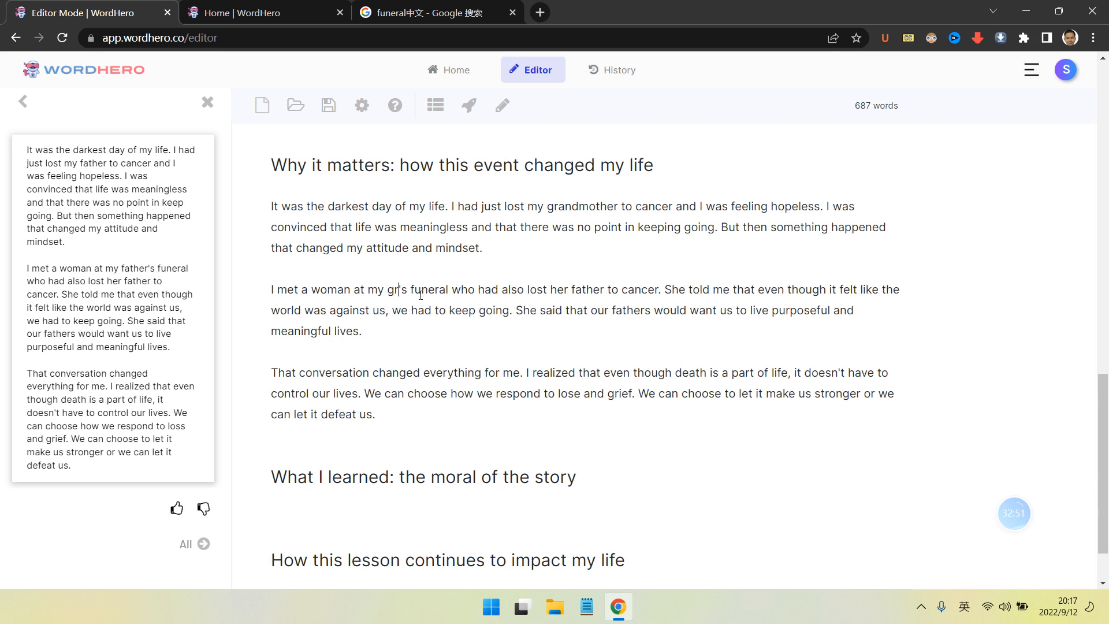
{"action": "key", "text": "Delete"}
{"action": "type", "text": "o"}
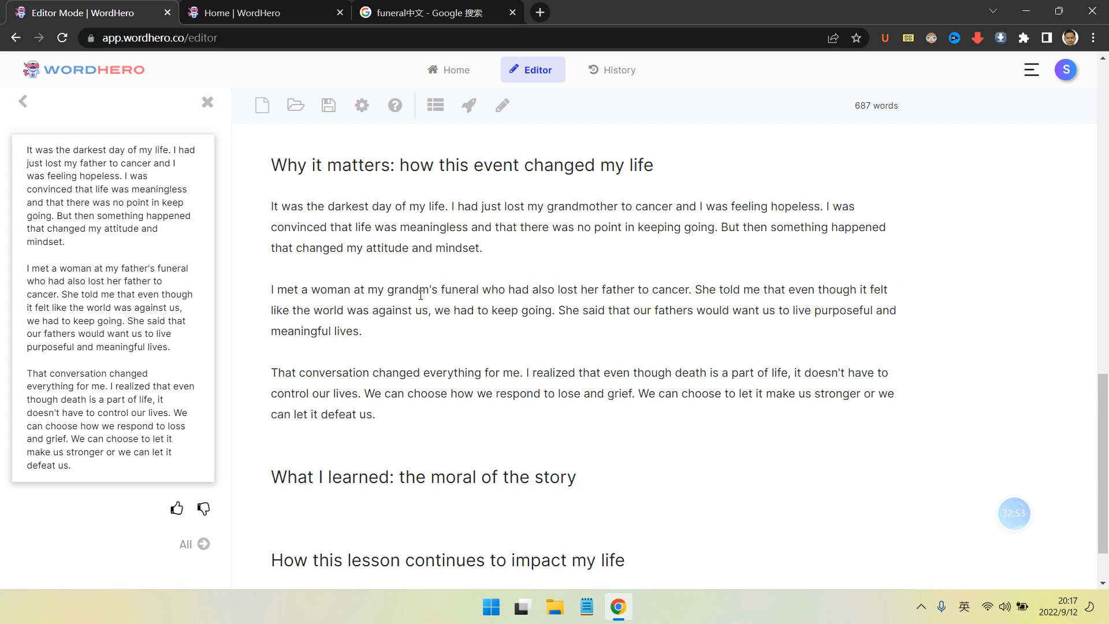
{"action": "type", "text": "ther"}
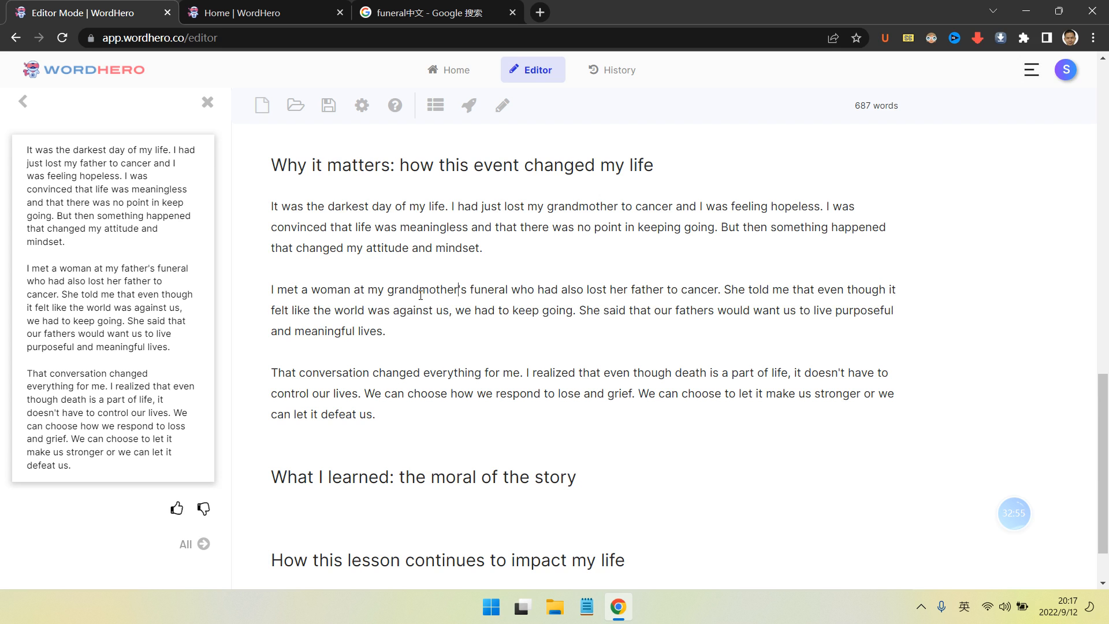
{"action": "scroll", "coordinate": [529, 307], "scroll_direction": "down", "scroll_amount": 1}
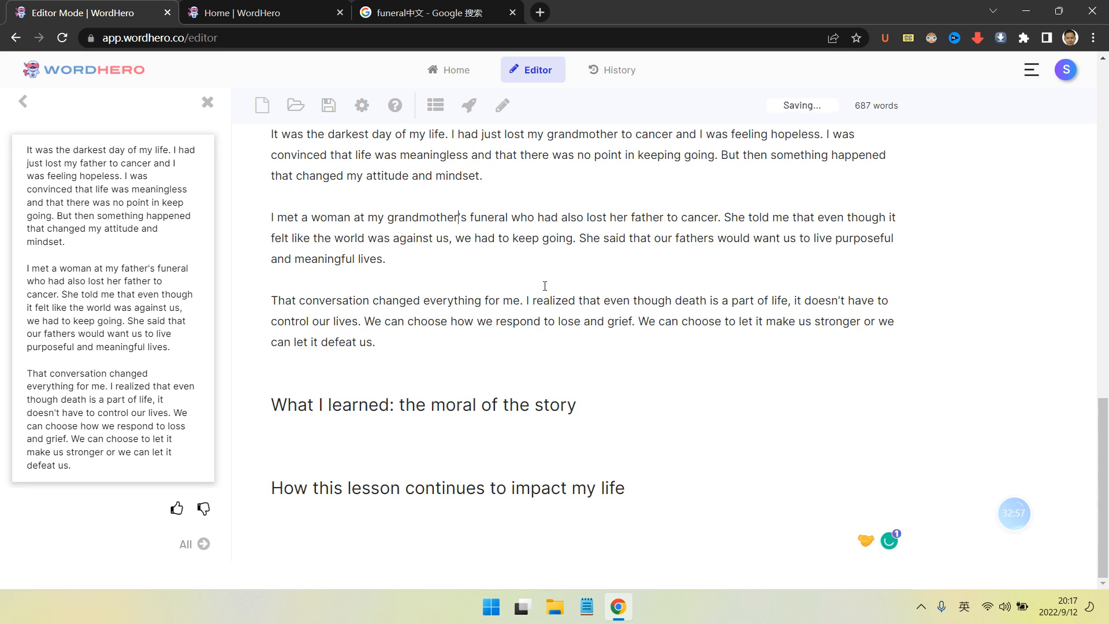
- Close the generated result to return to the list of writing tools
{"action": "double_click", "coordinate": [735, 217]}
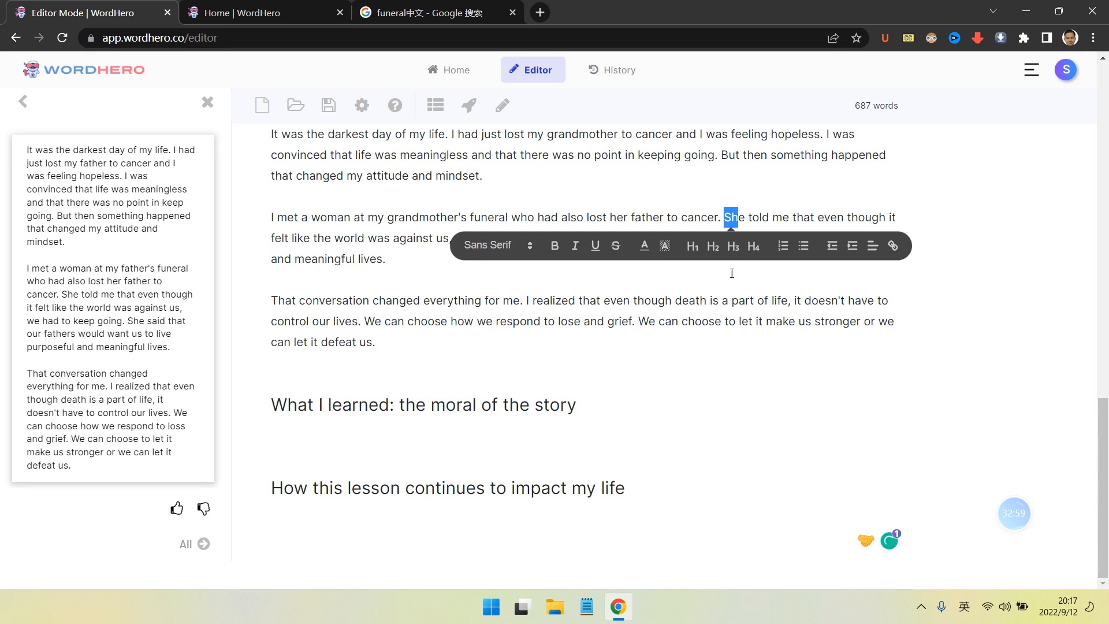
{"action": "left_click", "coordinate": [696, 209]}
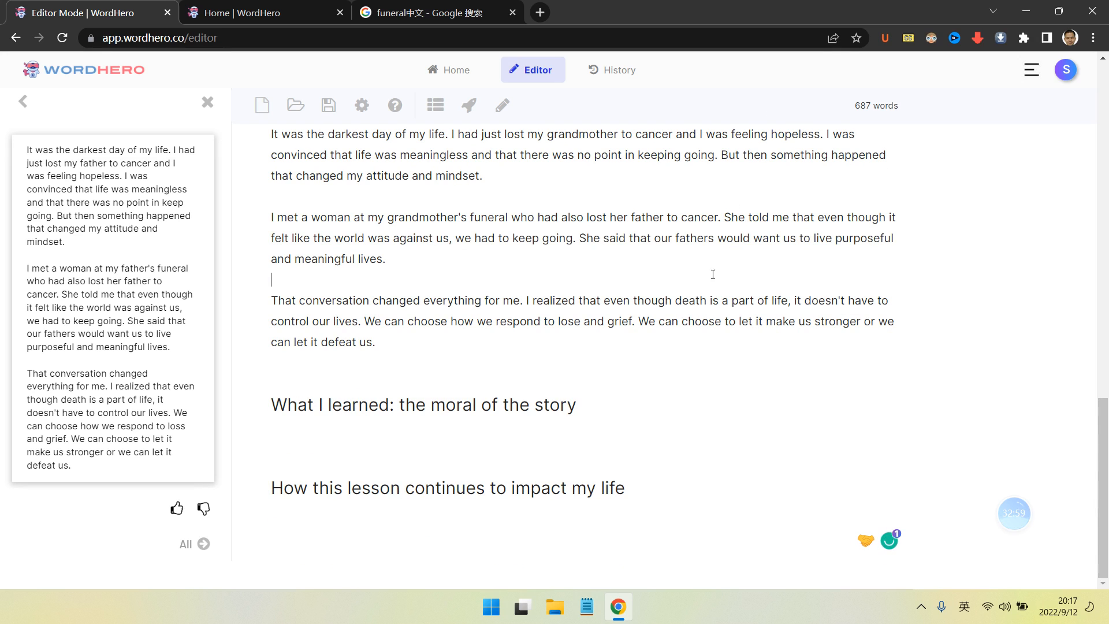
{"action": "left_click", "coordinate": [534, 259]}
{"action": "left_click", "coordinate": [546, 275]}
{"action": "left_click", "coordinate": [479, 341]}
{"action": "left_click", "coordinate": [208, 102]}
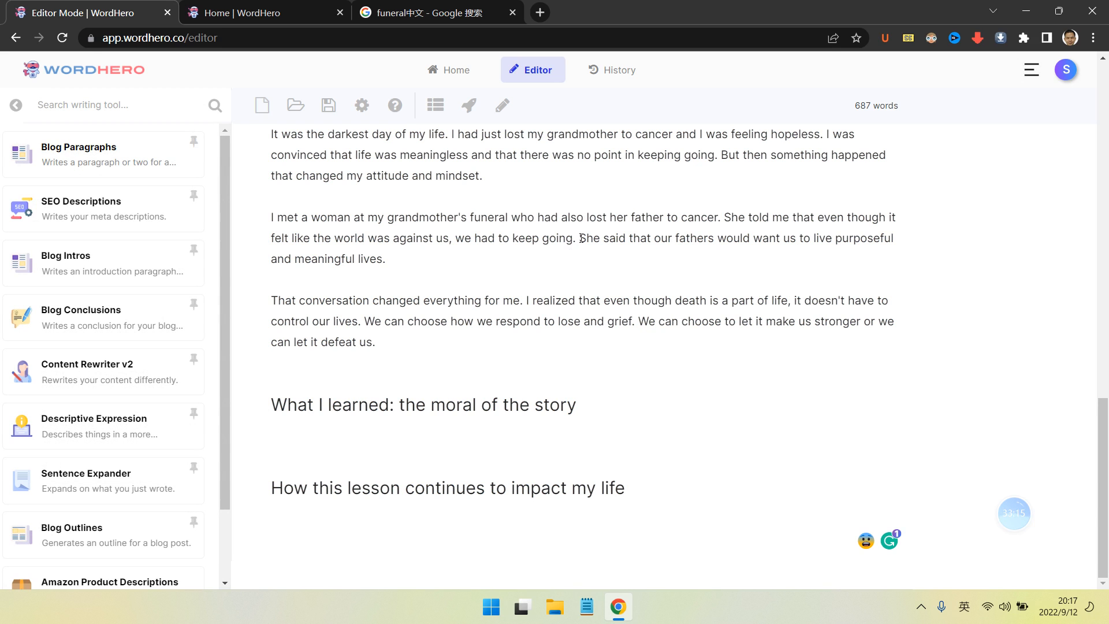
- Replace "I met a woman" with "My mom" at the start of the second paragraph
{"action": "left_click_drag", "start_coordinate": [579, 238], "coordinate": [768, 258]}
{"action": "left_click", "coordinate": [673, 238]}
{"action": "left_click_drag", "start_coordinate": [348, 216], "coordinate": [271, 217]}
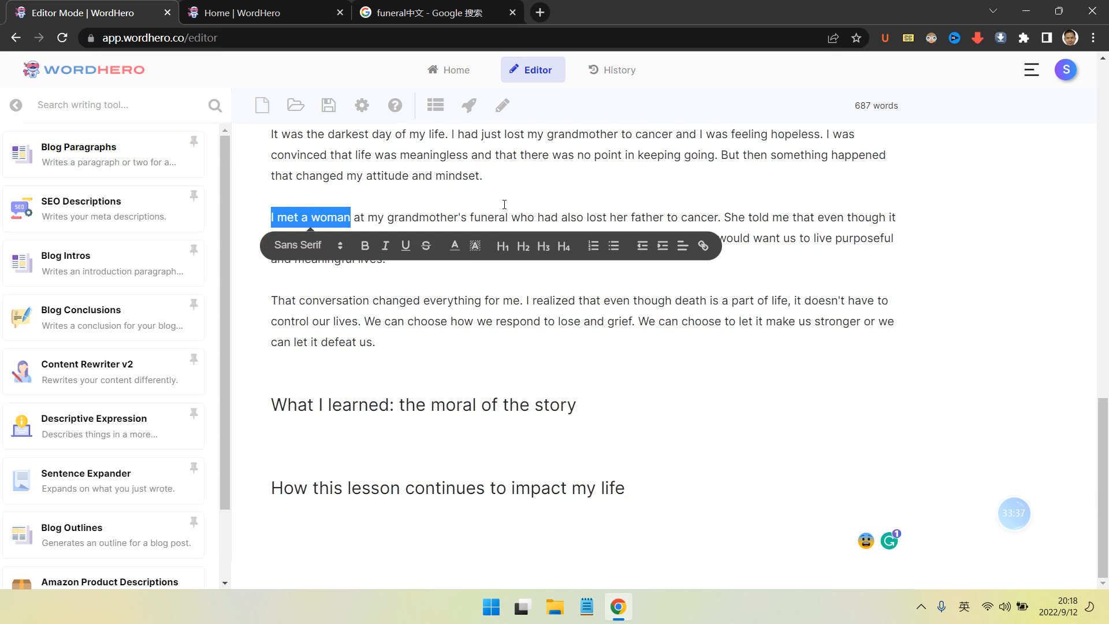
{"action": "type", "text": "My mom"}
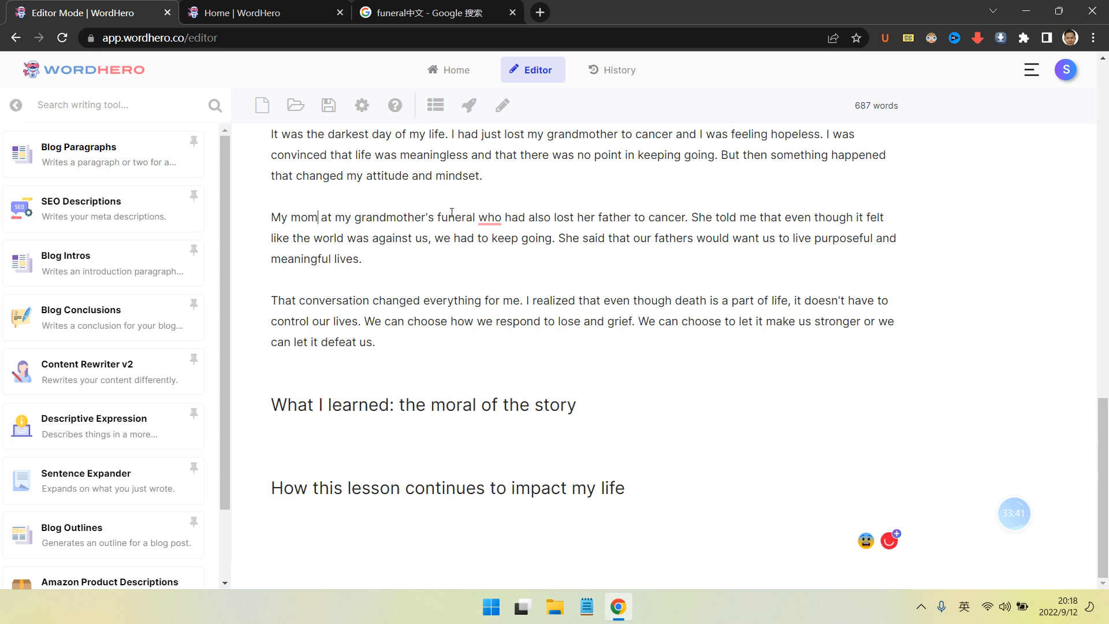
- Apply the grammar suggestions after "funeral", changing "who" to "she" and removing that word
{"action": "mouse_move", "coordinate": [489, 218]}
{"action": "left_click", "coordinate": [488, 255]}
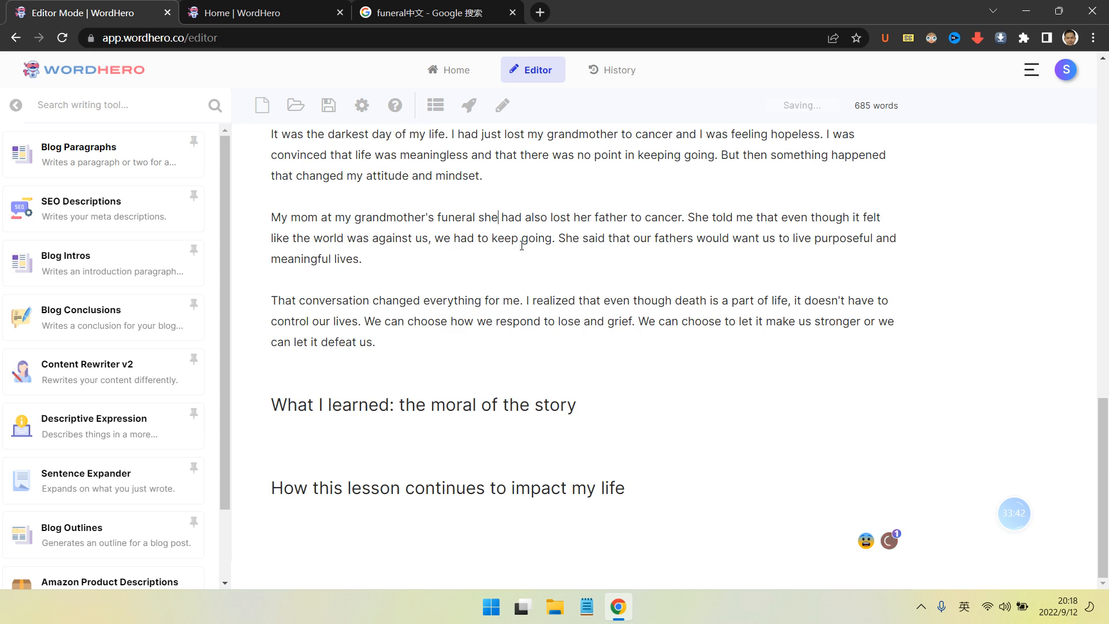
{"action": "left_click", "coordinate": [593, 259]}
{"action": "mouse_move", "coordinate": [506, 220]}
{"action": "left_click", "coordinate": [488, 255]}
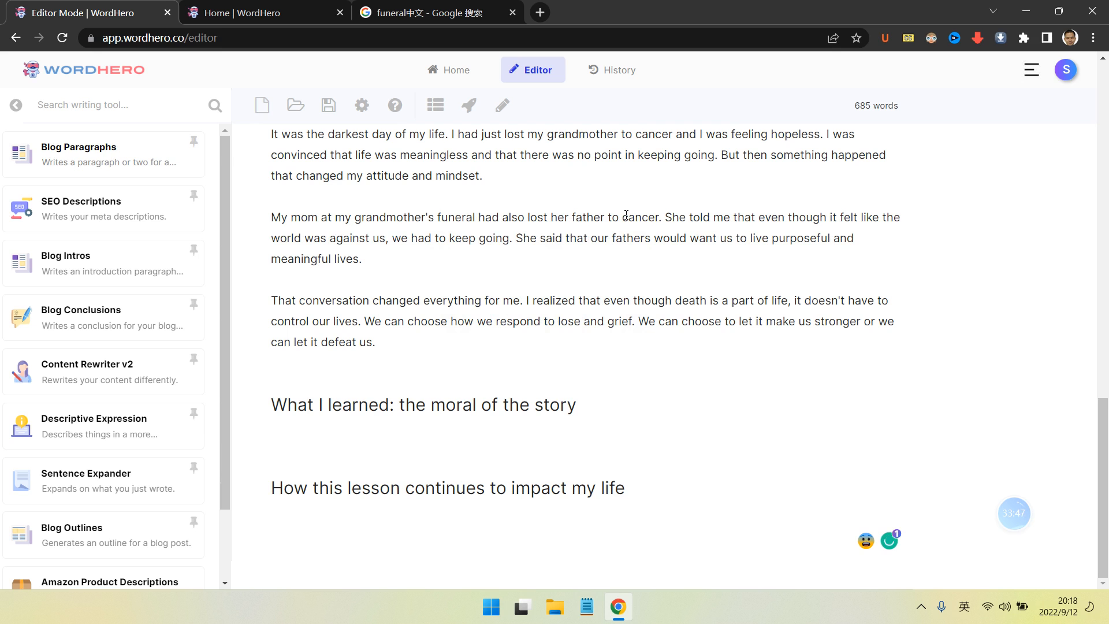
- Change "her father" to "her mother" in the funeral sentence and delete "to cancer" after it
{"action": "left_click_drag", "start_coordinate": [583, 217], "coordinate": [572, 218]}
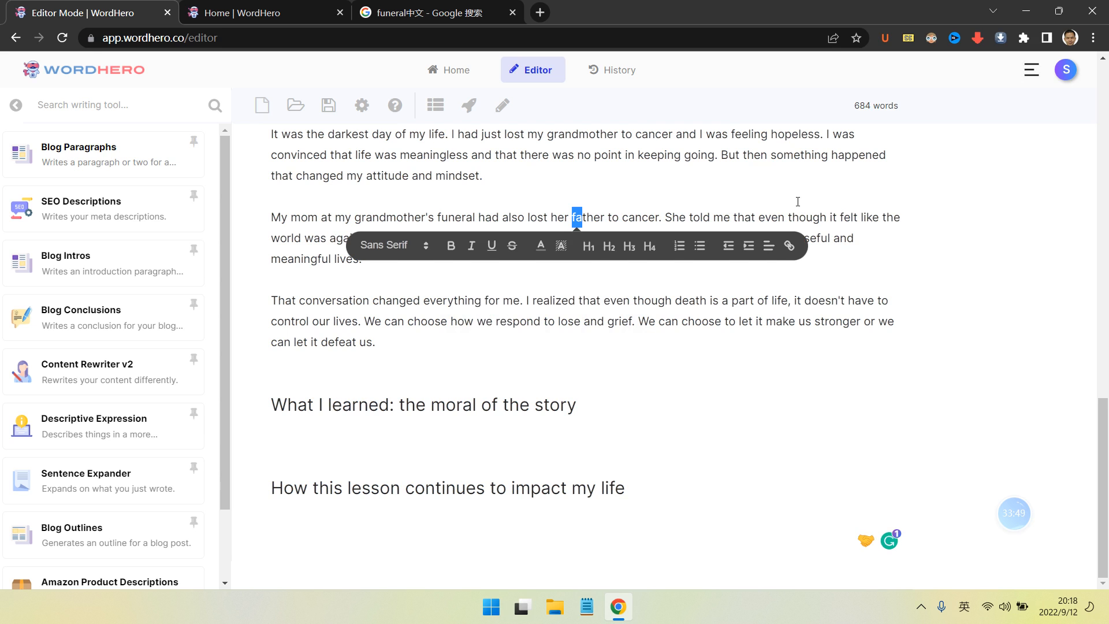
{"action": "type", "text": "mo"}
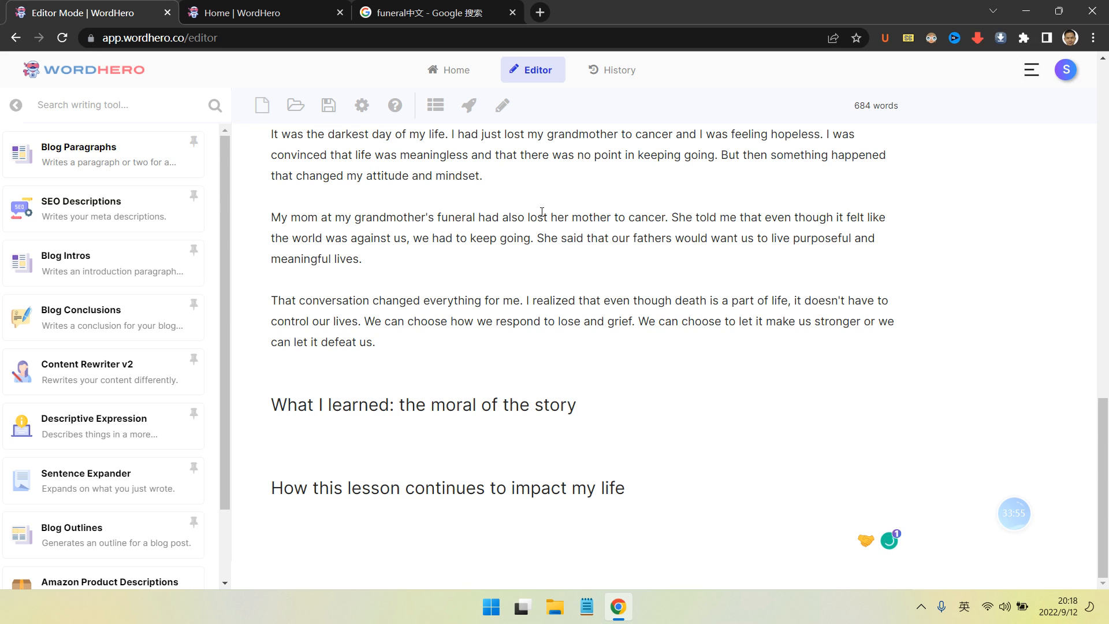
{"action": "left_click_drag", "start_coordinate": [612, 217], "coordinate": [684, 215]}
{"action": "key", "text": "BackSpace"}
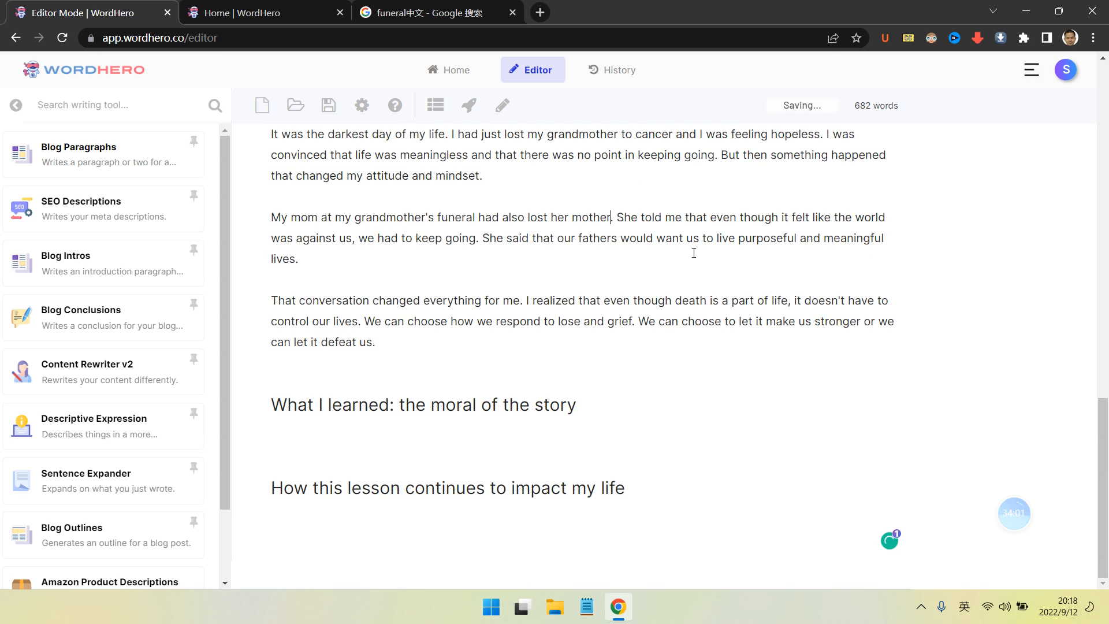
- Replace "fathers" with "grandmother" in the sentence about living purposeful and meaningful lives
{"action": "left_click", "coordinate": [484, 257]}
{"action": "double_click", "coordinate": [613, 239]}
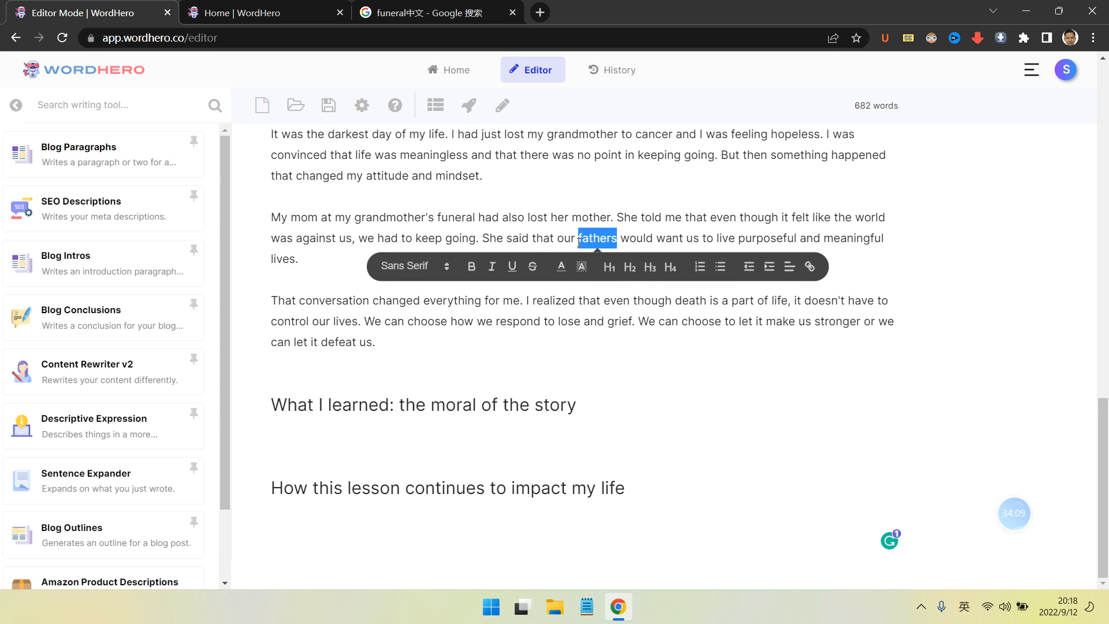
{"action": "type", "text": "grandmother"}
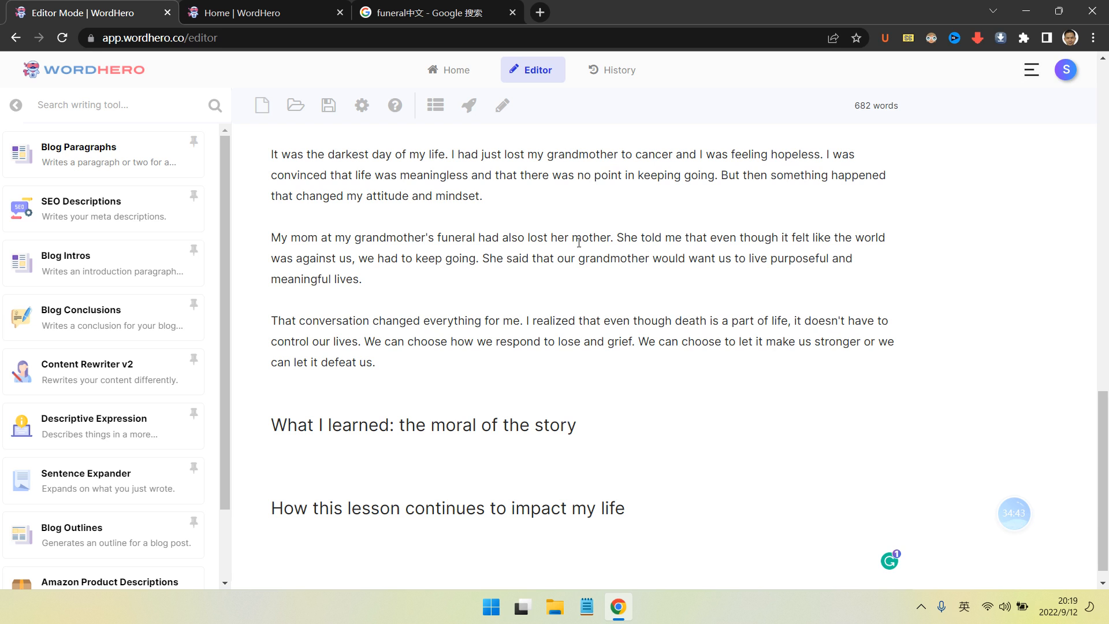
{"action": "left_click", "coordinate": [361, 321]}
{"action": "scroll", "coordinate": [462, 359], "scroll_direction": "up", "scroll_amount": 4}
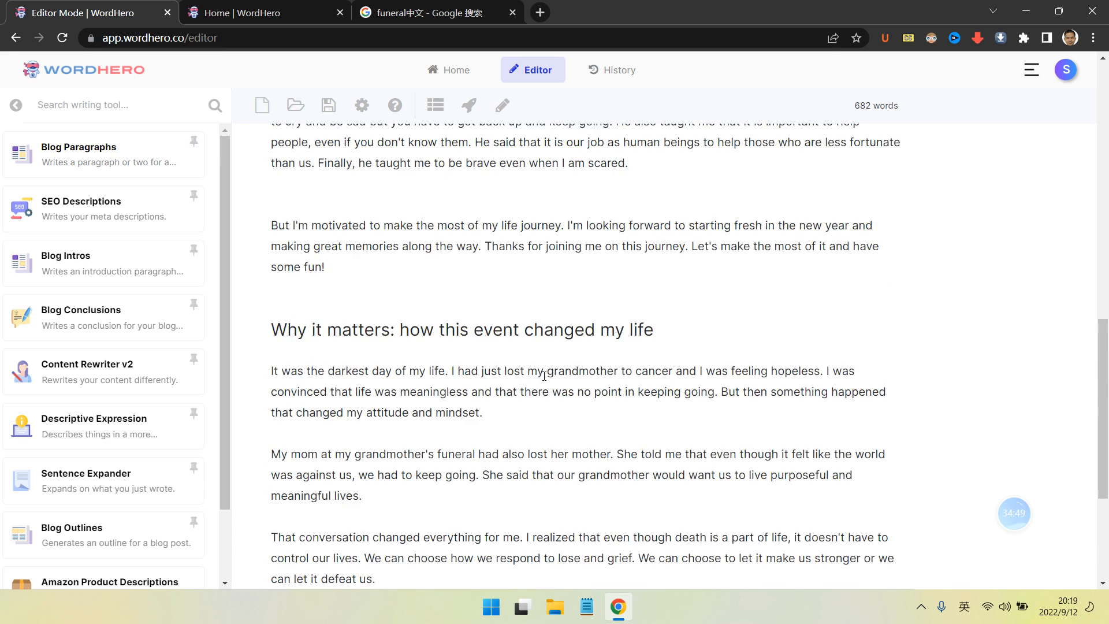
- Delete the struck-through pet and family member sentences following "The second person I lost was my Uncle."
{"action": "scroll", "coordinate": [547, 374], "scroll_direction": "down", "scroll_amount": 2}
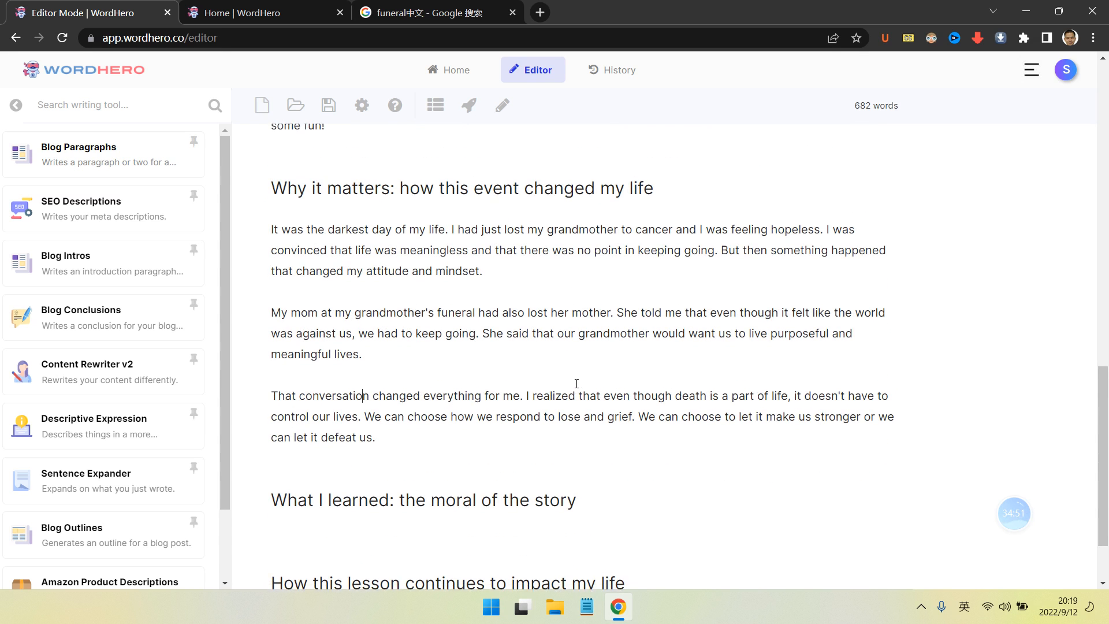
{"action": "scroll", "coordinate": [573, 384], "scroll_direction": "up", "scroll_amount": 3}
{"action": "scroll", "coordinate": [578, 378], "scroll_direction": "down", "scroll_amount": 3}
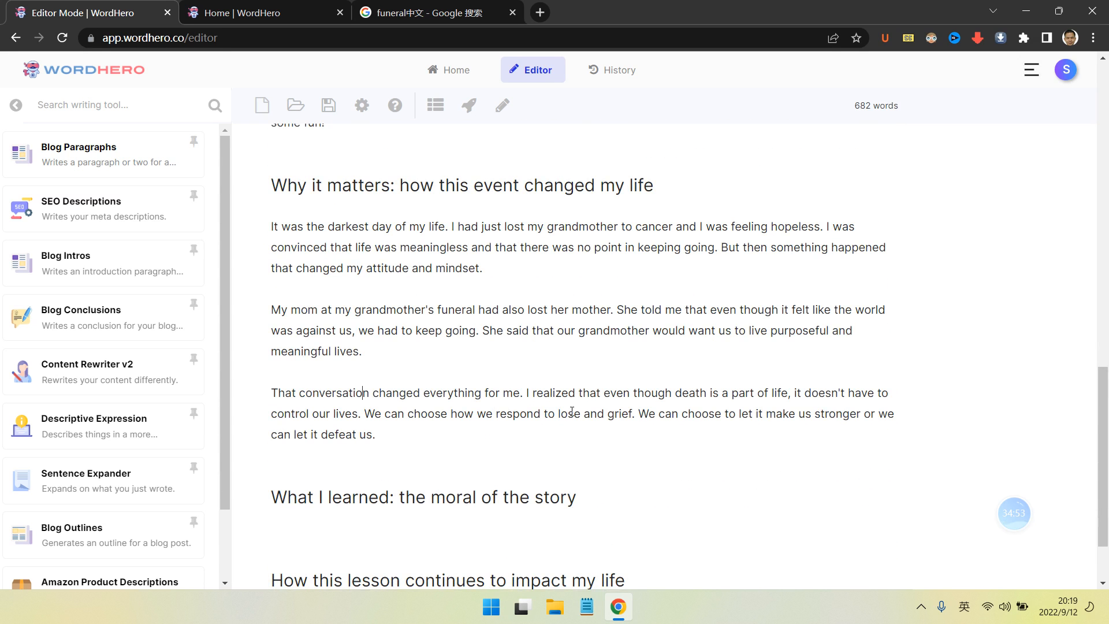
{"action": "left_click", "coordinate": [715, 413]}
{"action": "scroll", "coordinate": [718, 386], "scroll_direction": "up", "scroll_amount": 7}
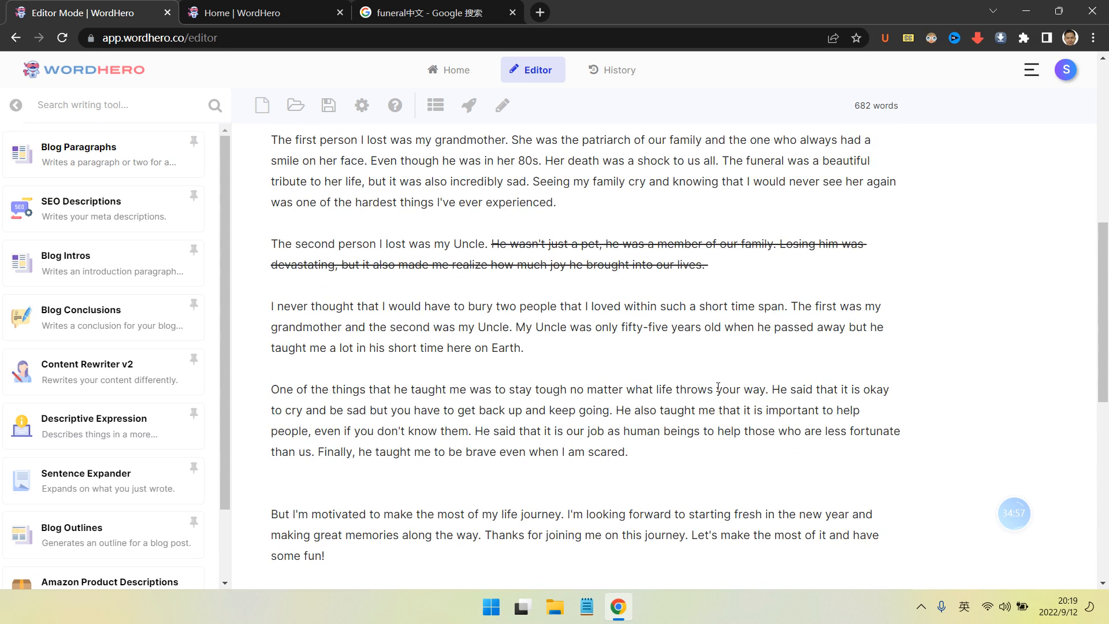
{"action": "scroll", "coordinate": [718, 387], "scroll_direction": "up", "scroll_amount": 6}
{"action": "scroll", "coordinate": [520, 339], "scroll_direction": "down", "scroll_amount": 5}
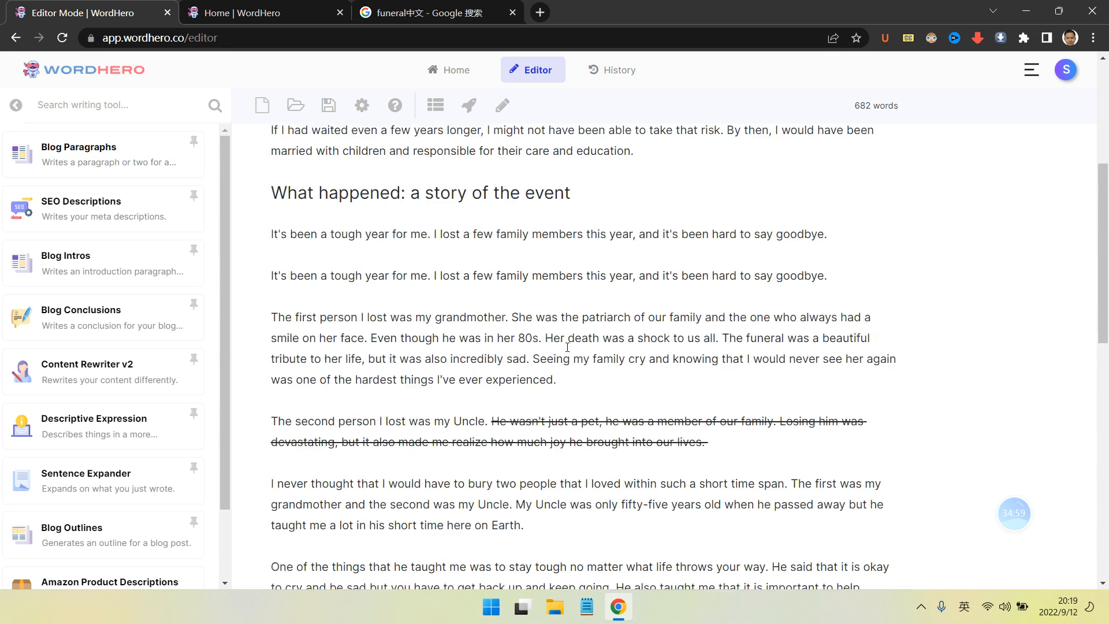
{"action": "left_click_drag", "start_coordinate": [493, 312], "coordinate": [730, 342]}
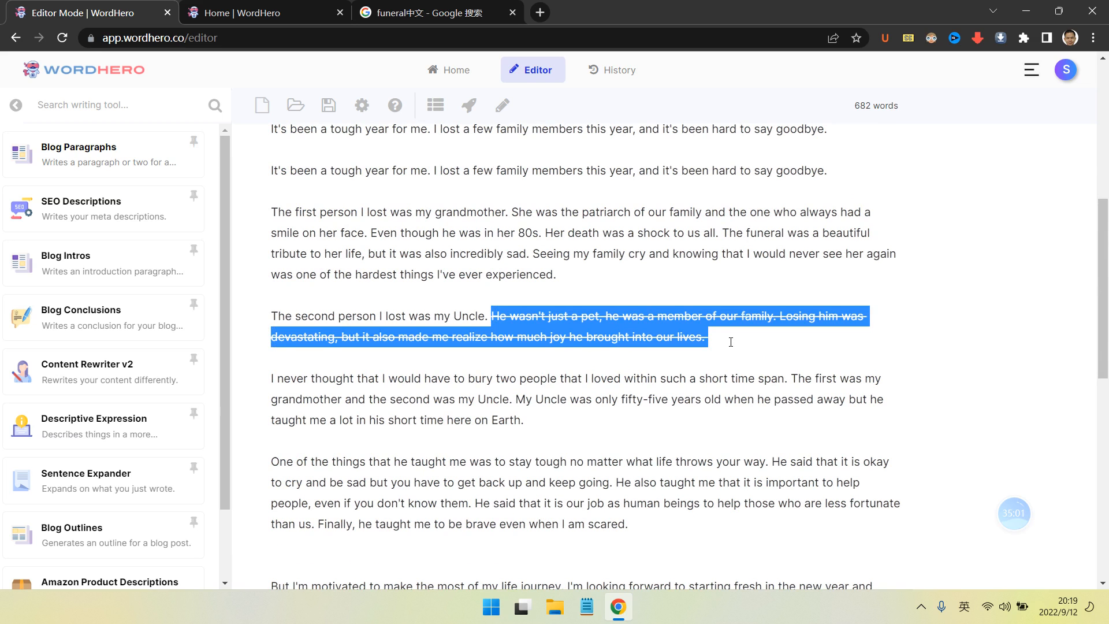
{"action": "left_click", "coordinate": [579, 315]}
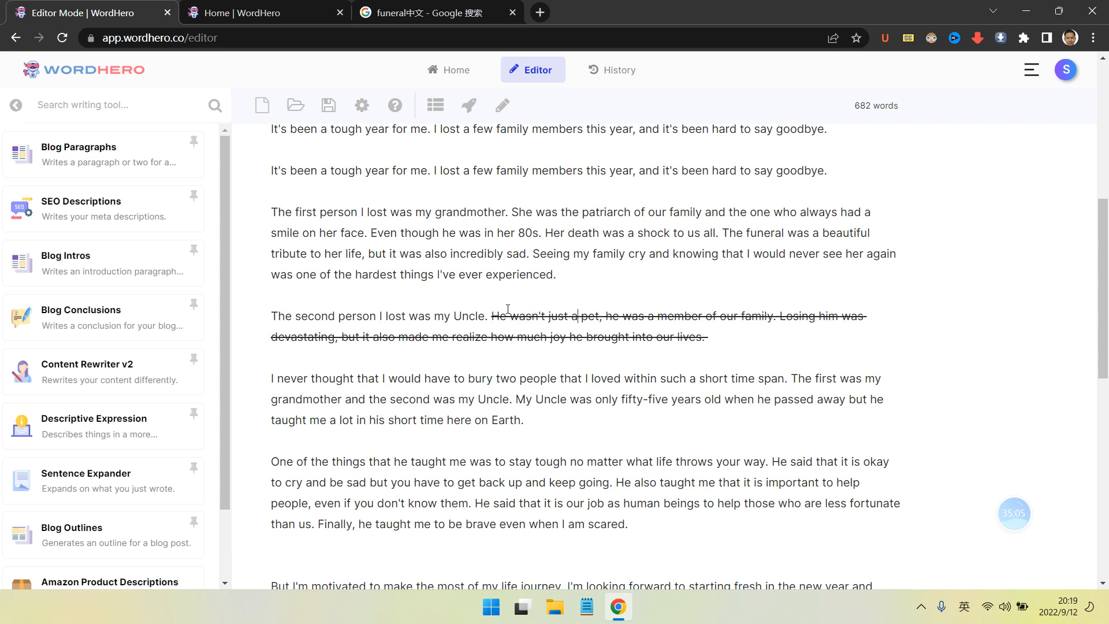
{"action": "left_click_drag", "start_coordinate": [491, 315], "coordinate": [733, 338]}
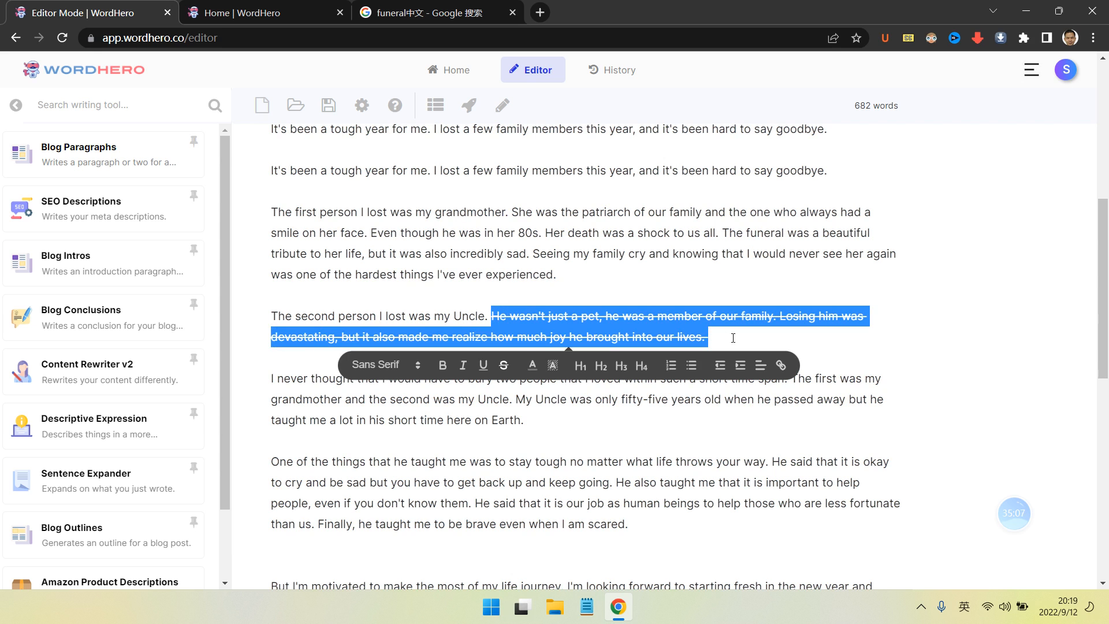
{"action": "key", "text": "BackSpace"}
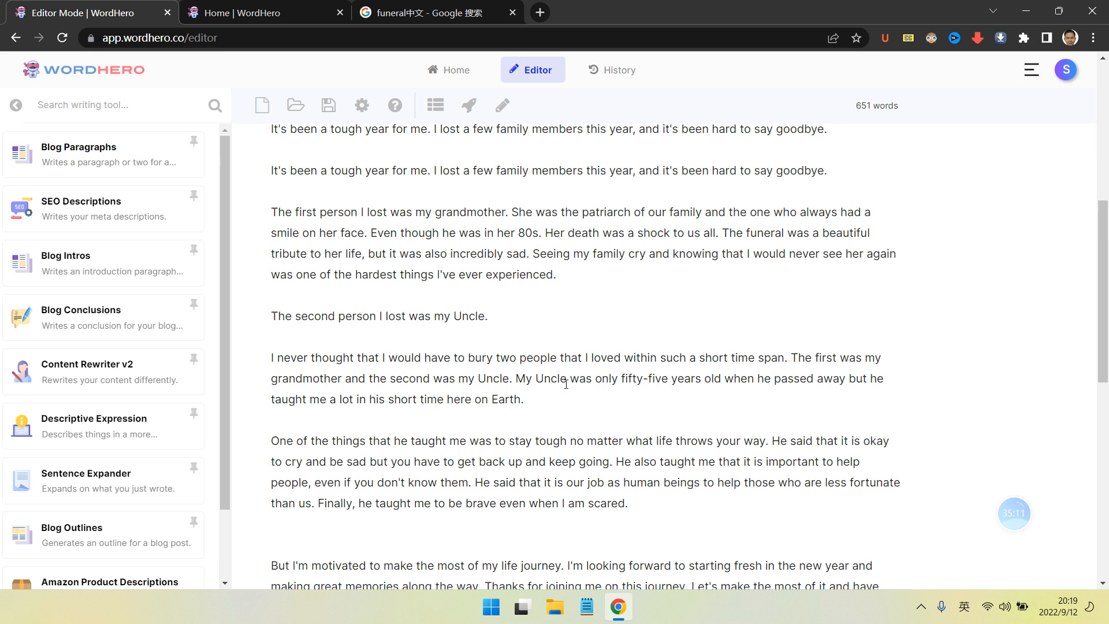
- Try removing the line "The second person I lost was my Uncle." with its empty paragraph, and undo the removal
{"action": "triple_click", "coordinate": [403, 322]}
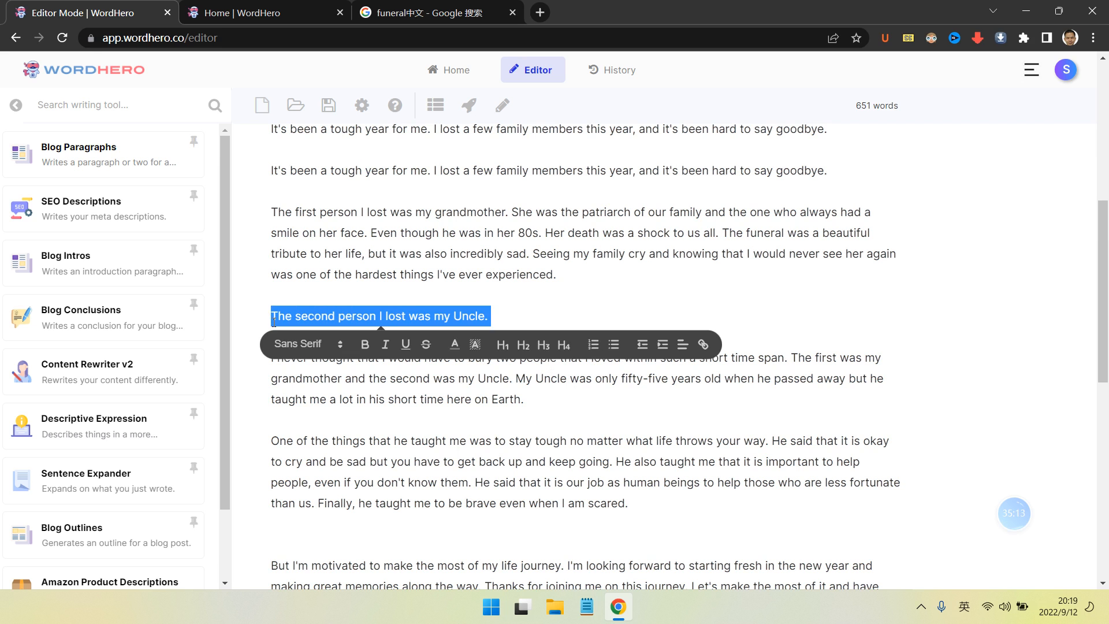
{"action": "key", "text": "BackSpace"}
{"action": "key", "text": "BackSpace"}
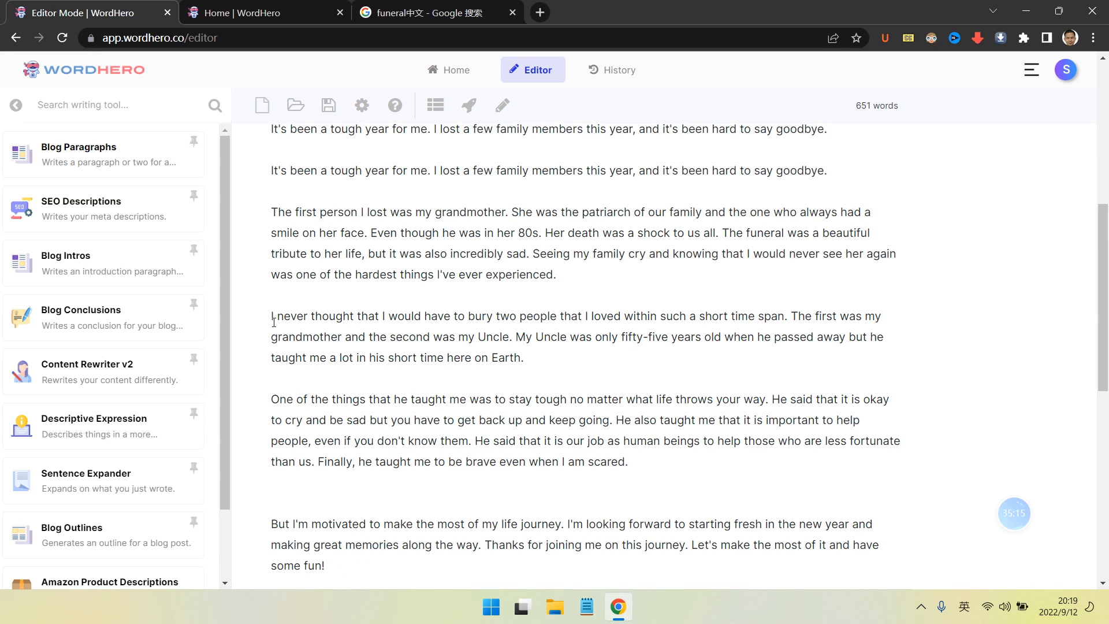
{"action": "key", "text": "ctrl+z"}
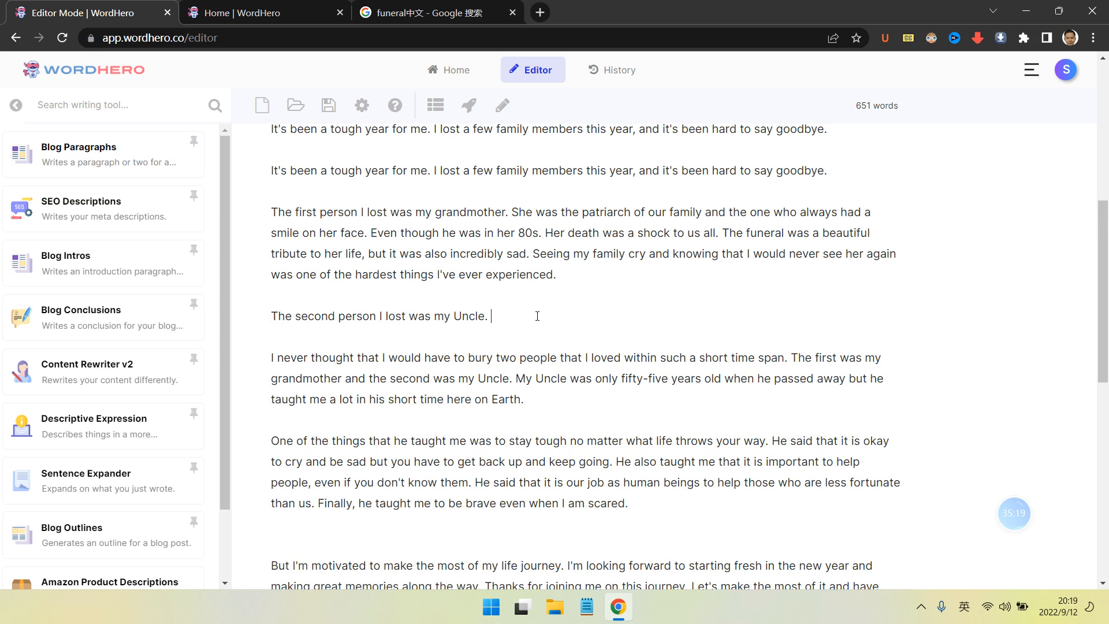
- Set the Blog Paragraphs short description to the heading "What I learned: the moral of the story" plus "- life is a journey, we keep going"
{"action": "scroll", "coordinate": [537, 316], "scroll_direction": "up", "scroll_amount": 1}
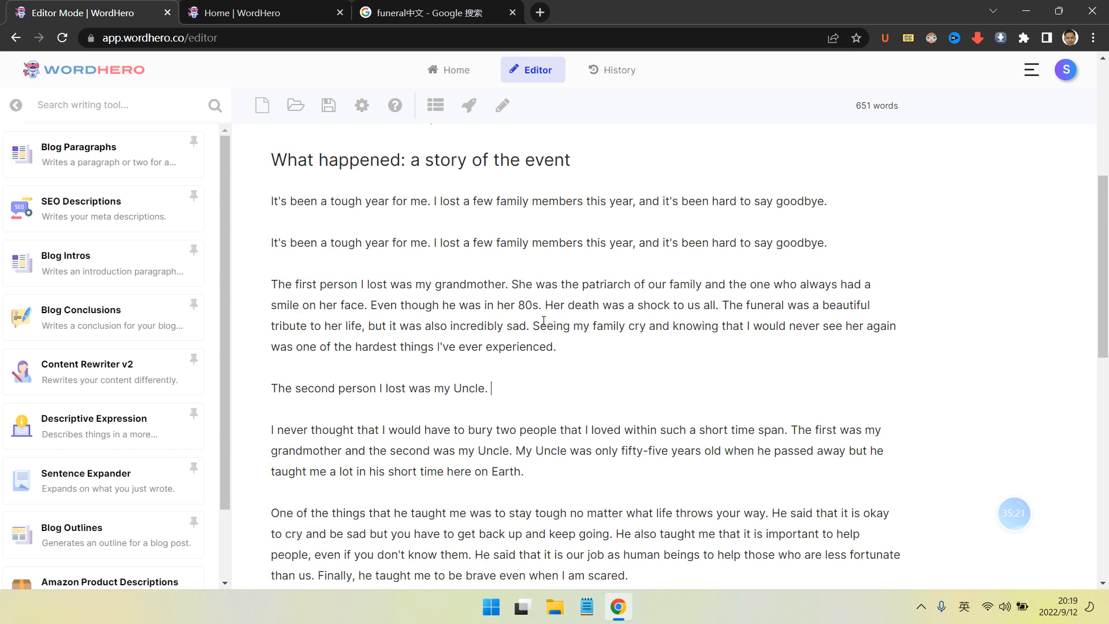
{"action": "scroll", "coordinate": [543, 321], "scroll_direction": "down", "scroll_amount": 10}
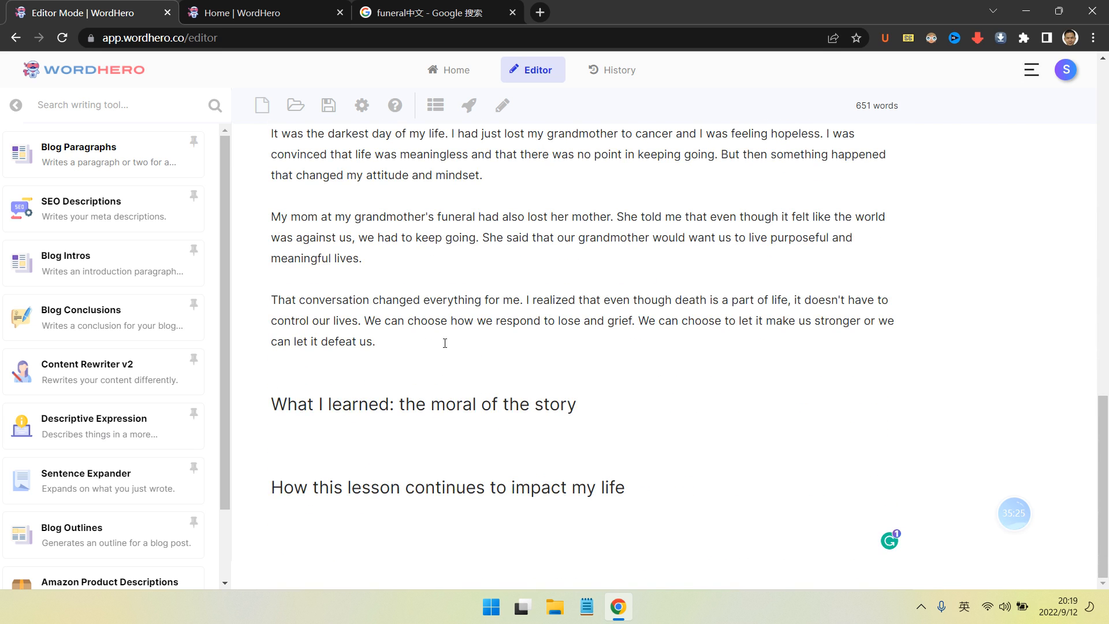
{"action": "scroll", "coordinate": [382, 356], "scroll_direction": "up", "scroll_amount": 2}
{"action": "scroll", "coordinate": [381, 356], "scroll_direction": "down", "scroll_amount": 1}
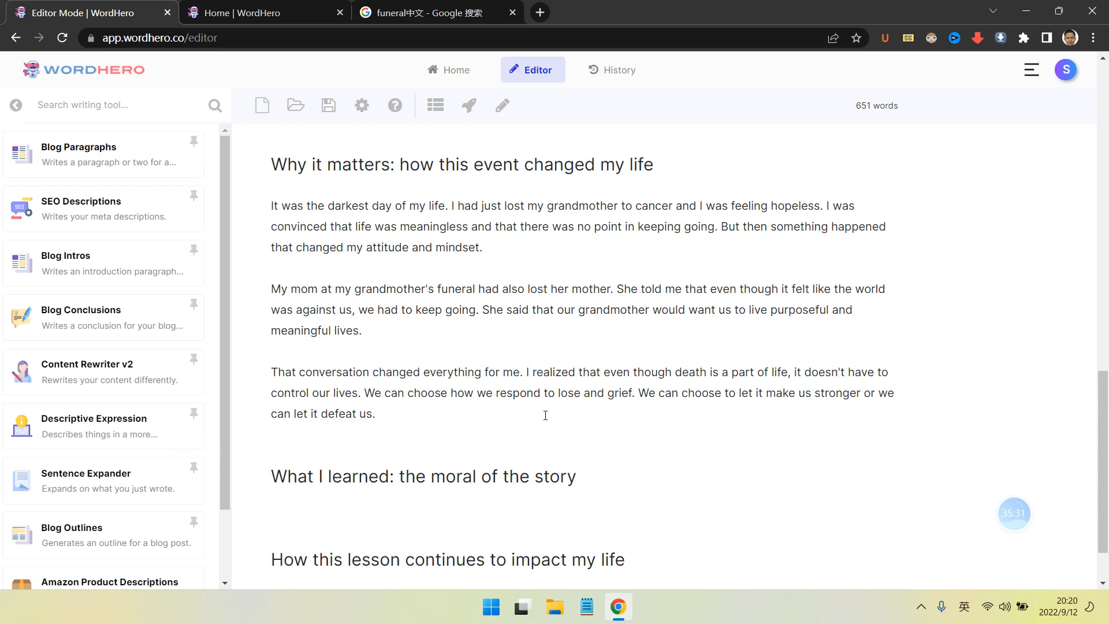
{"action": "scroll", "coordinate": [449, 439], "scroll_direction": "down", "scroll_amount": 1}
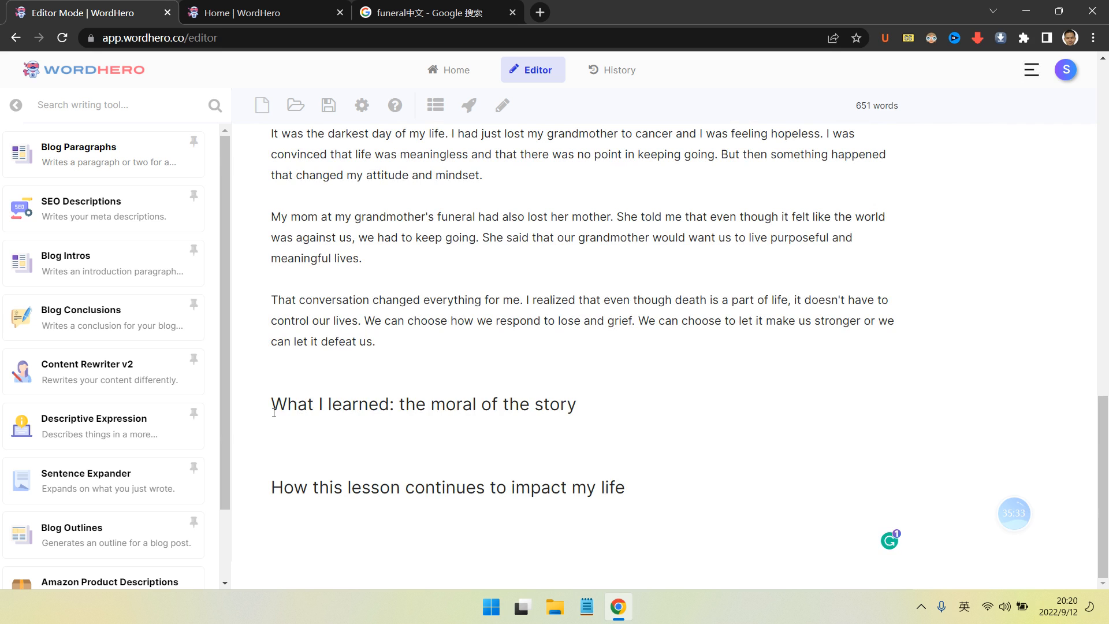
{"action": "left_click_drag", "start_coordinate": [273, 412], "coordinate": [600, 402]}
{"action": "key", "text": "ctrl+c"}
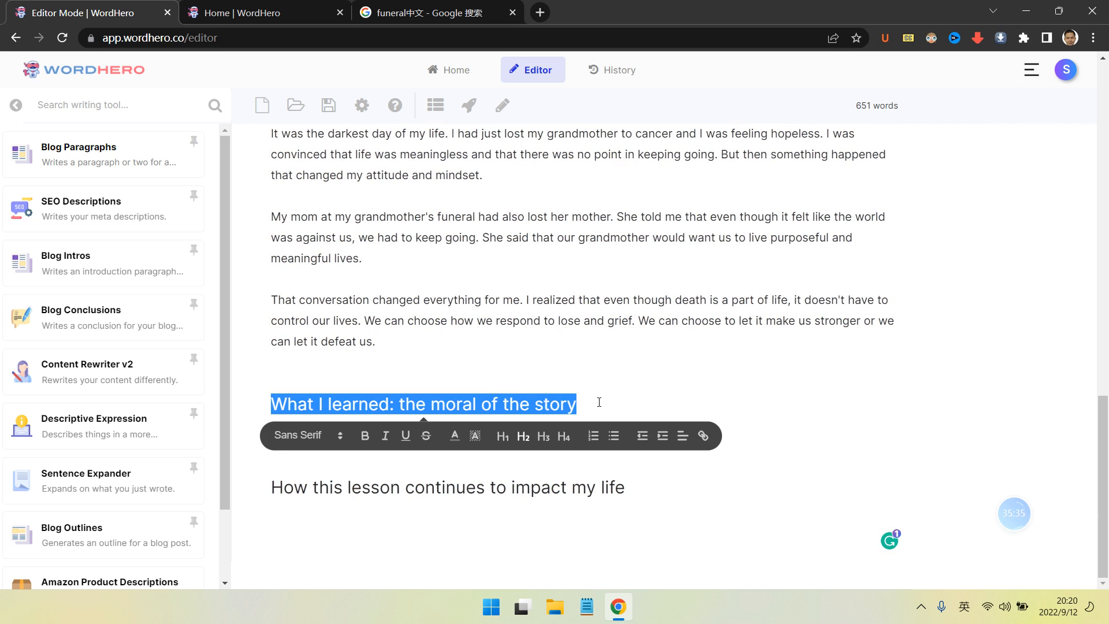
{"action": "left_click", "coordinate": [136, 171]}
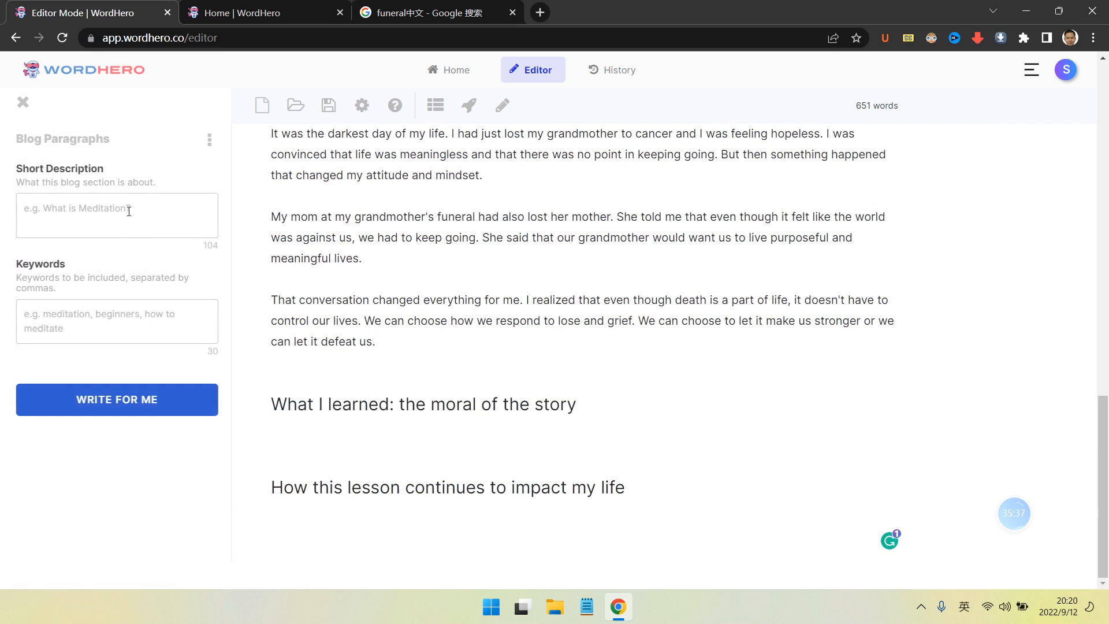
{"action": "key", "text": "ctrl+v"}
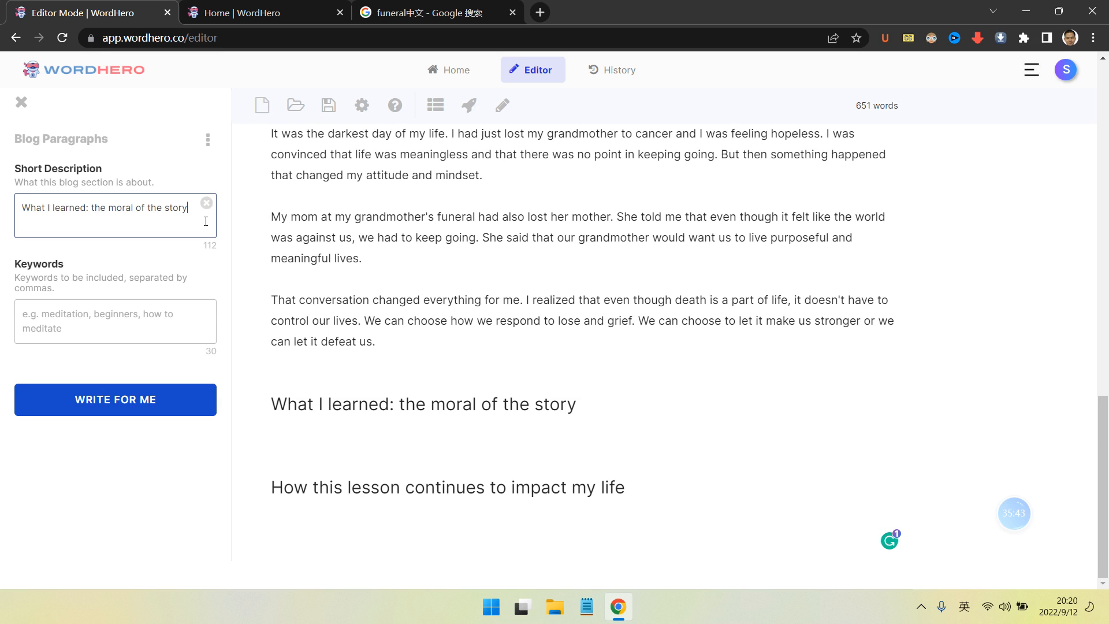
{"action": "type", "text": "- life is a journey, we keep going"}
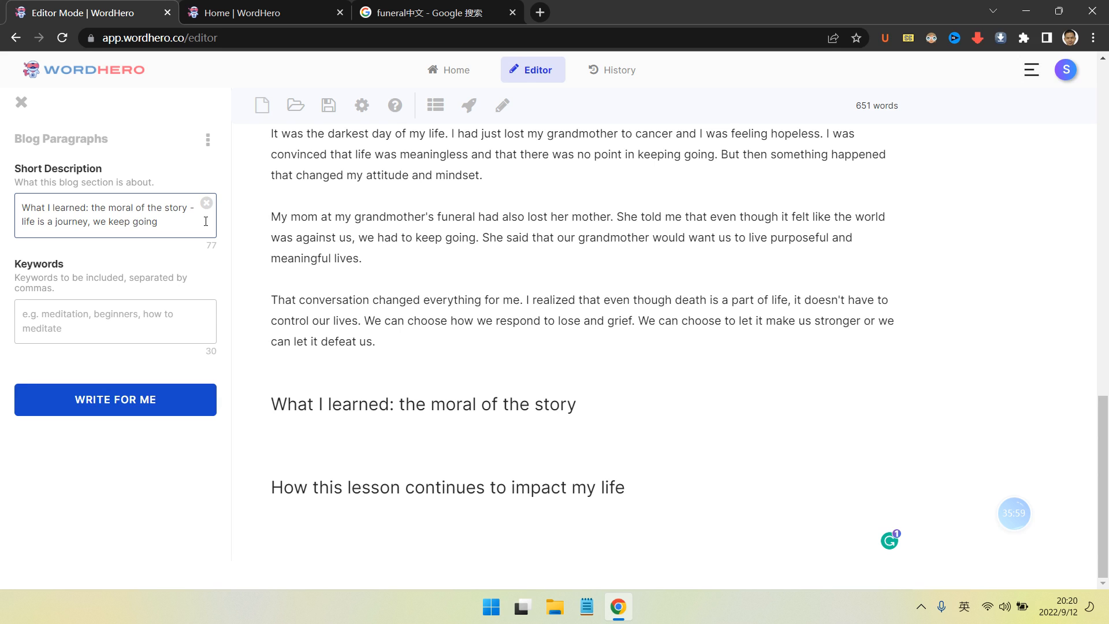
- Enter the Blog Paragraphs keywords "company with us, they passed away, eventually we will to, all passengers"
{"action": "left_click", "coordinate": [142, 318]}
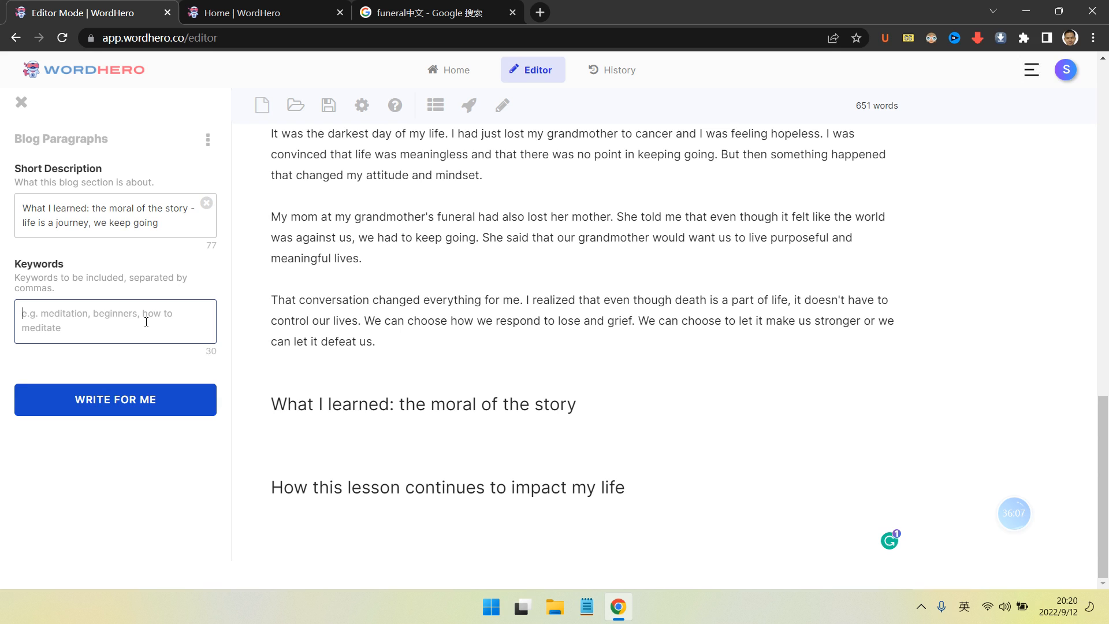
{"action": "type", "text": "comp"}
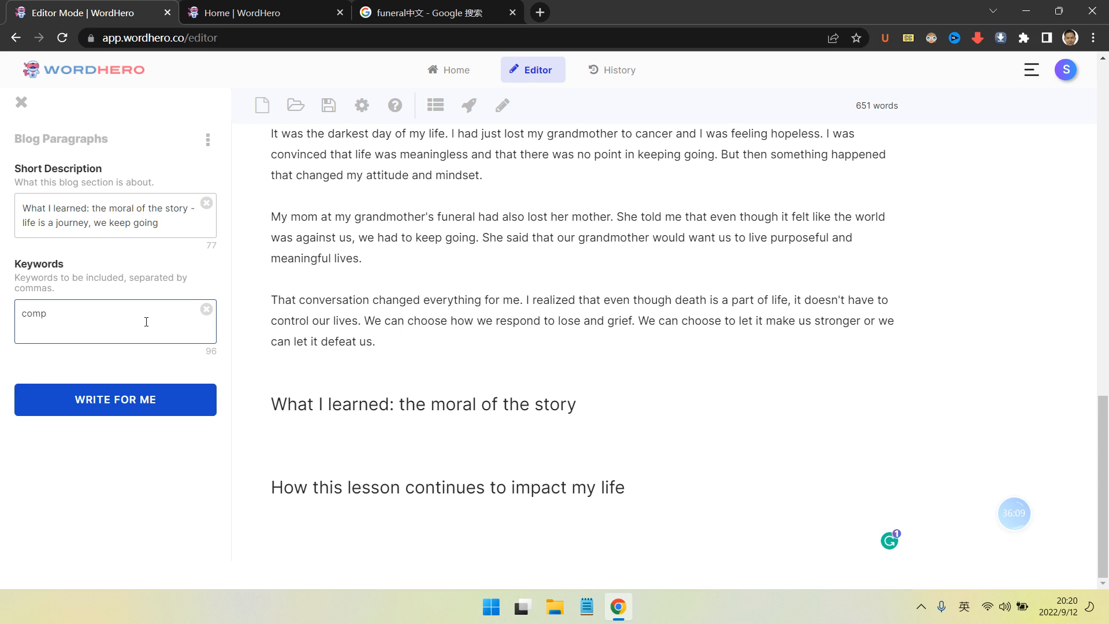
{"action": "type", "text": "any with us, they passed away,"}
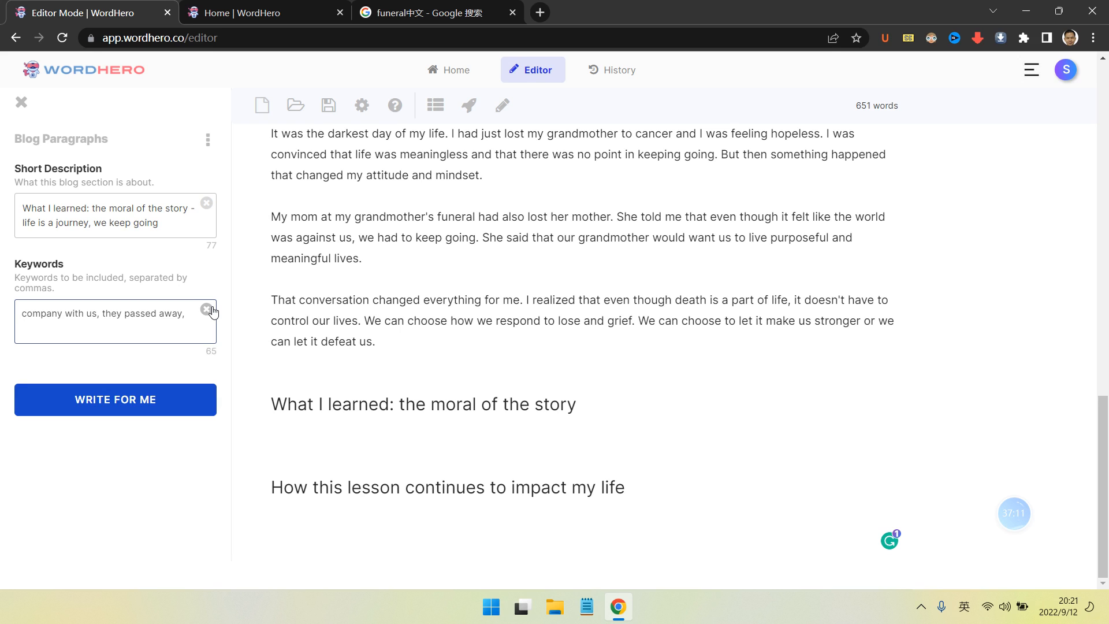
{"action": "type", "text": "eventually we"}
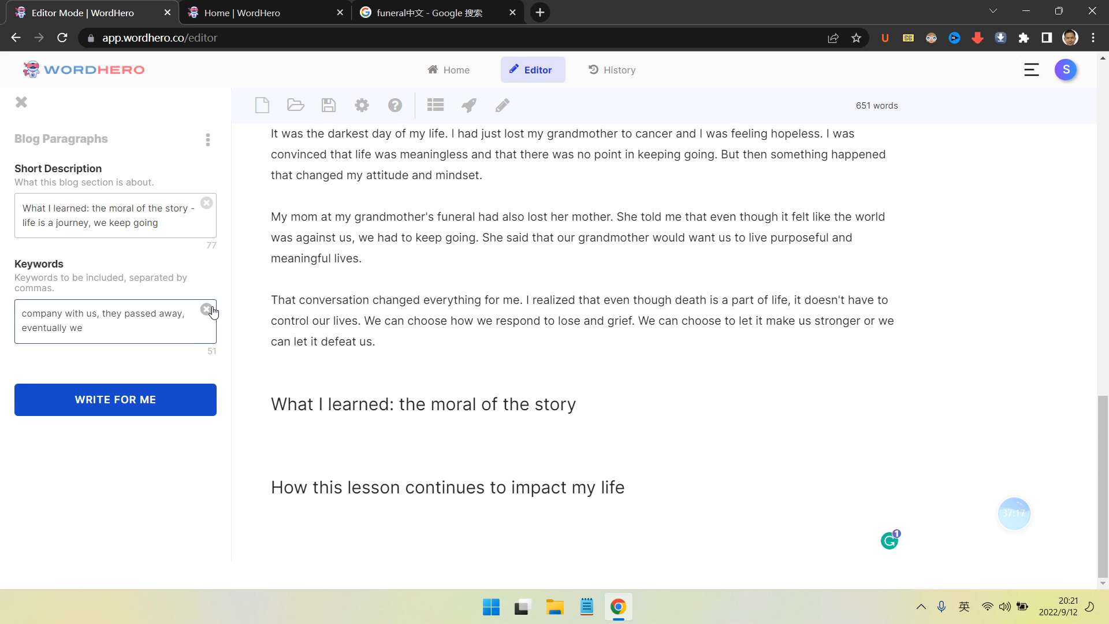
{"action": "type", "text": " will to, all passengers"}
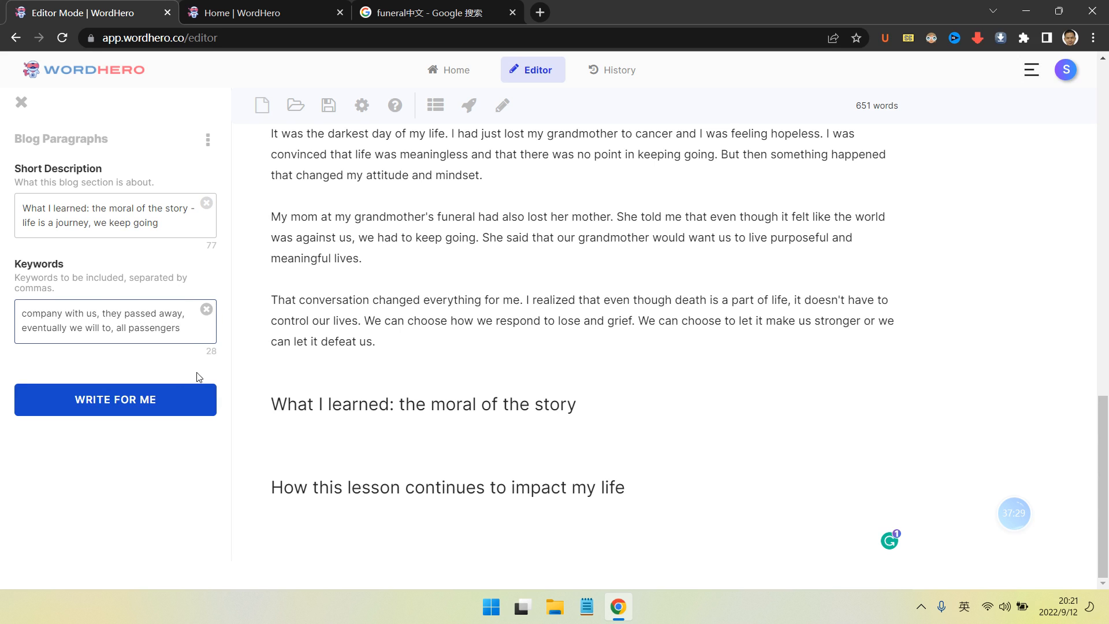
- Generate blog paragraphs from the entered description and keywords, and paste the result under the heading "What I learned: the moral of the story"
{"action": "left_click", "coordinate": [185, 399]}
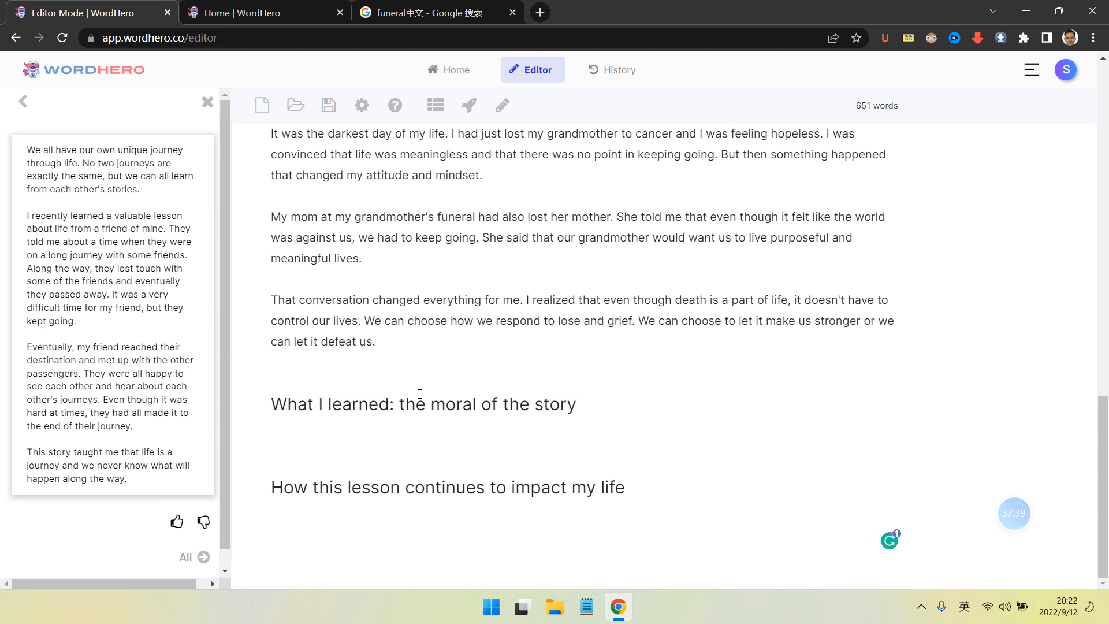
{"action": "left_click", "coordinate": [141, 390]}
{"action": "left_click", "coordinate": [324, 427]}
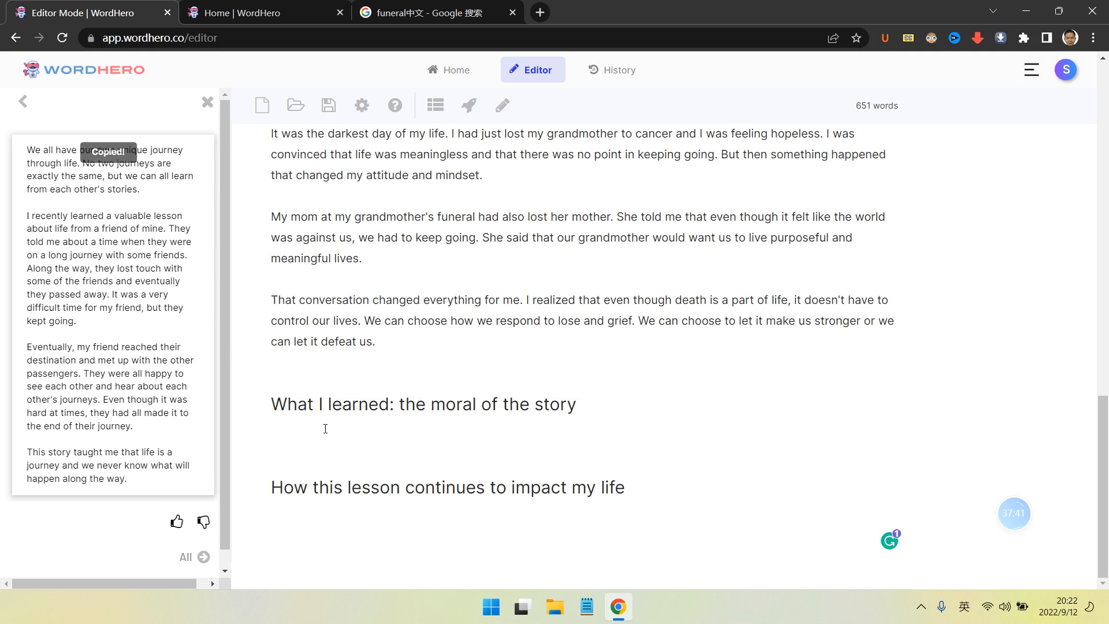
{"action": "key", "text": "Return"}
{"action": "key", "text": "ctrl+v"}
{"action": "scroll", "coordinate": [342, 421], "scroll_direction": "down", "scroll_amount": 3}
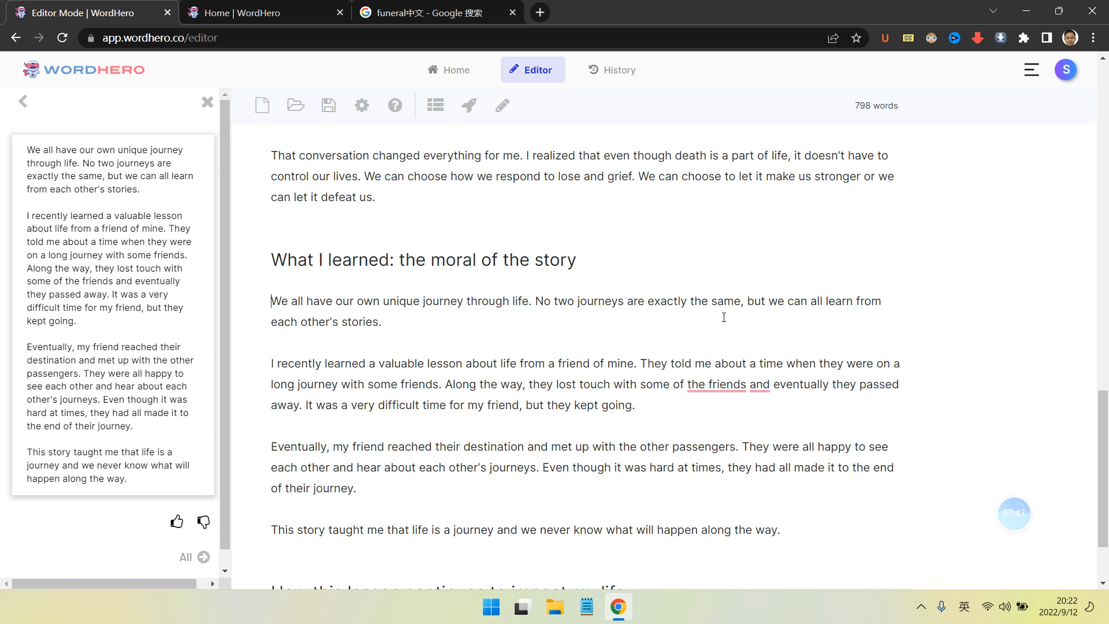
- Accept the grammar suggestions in the "I recently learned" paragraph: "their" before "friends", a comma before "and", and a comma after "eventually"
{"action": "left_click", "coordinate": [460, 324]}
{"action": "mouse_move", "coordinate": [716, 384]}
{"action": "left_click", "coordinate": [708, 426]}
{"action": "mouse_move", "coordinate": [768, 396]}
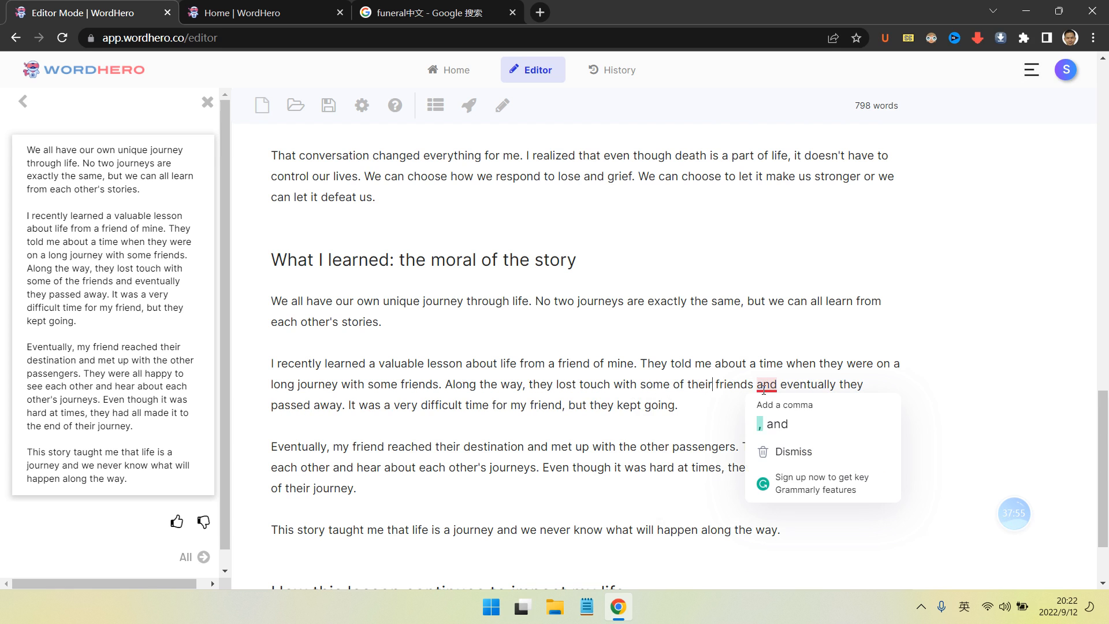
{"action": "left_click", "coordinate": [774, 426]}
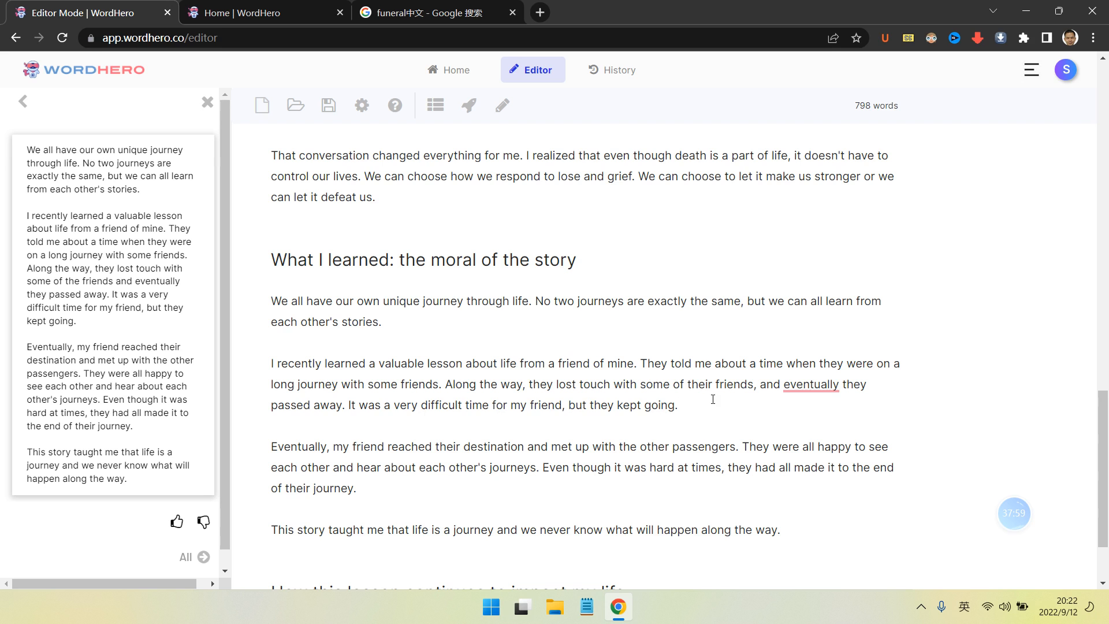
{"action": "scroll", "coordinate": [713, 399], "scroll_direction": "down", "scroll_amount": 2}
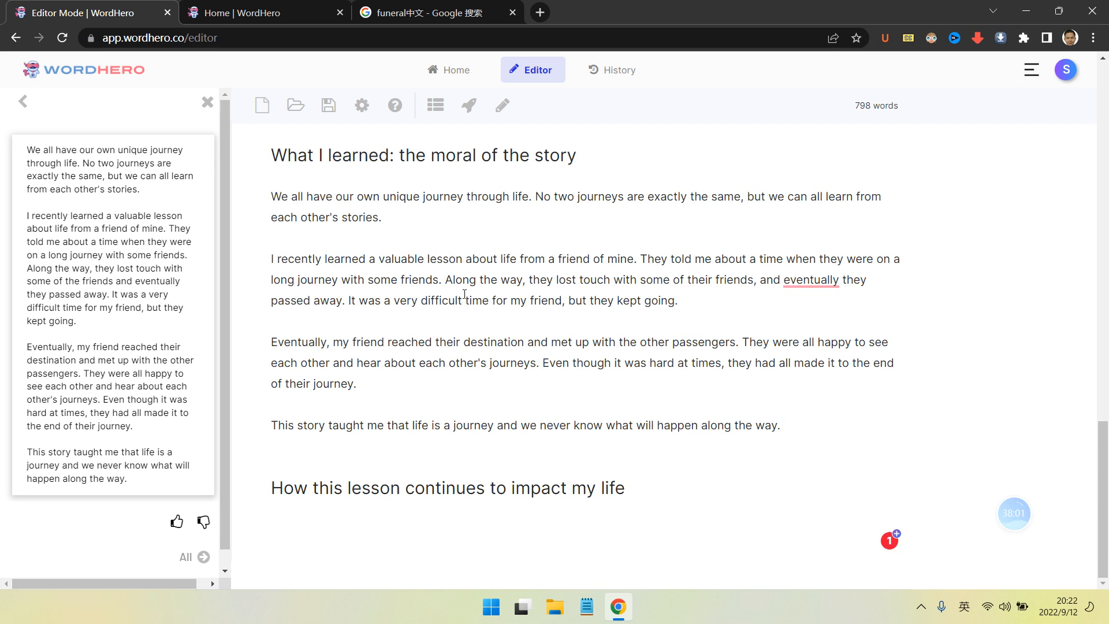
{"action": "left_click_drag", "start_coordinate": [465, 300], "coordinate": [627, 301]}
{"action": "left_click", "coordinate": [662, 301]}
{"action": "mouse_move", "coordinate": [811, 280]}
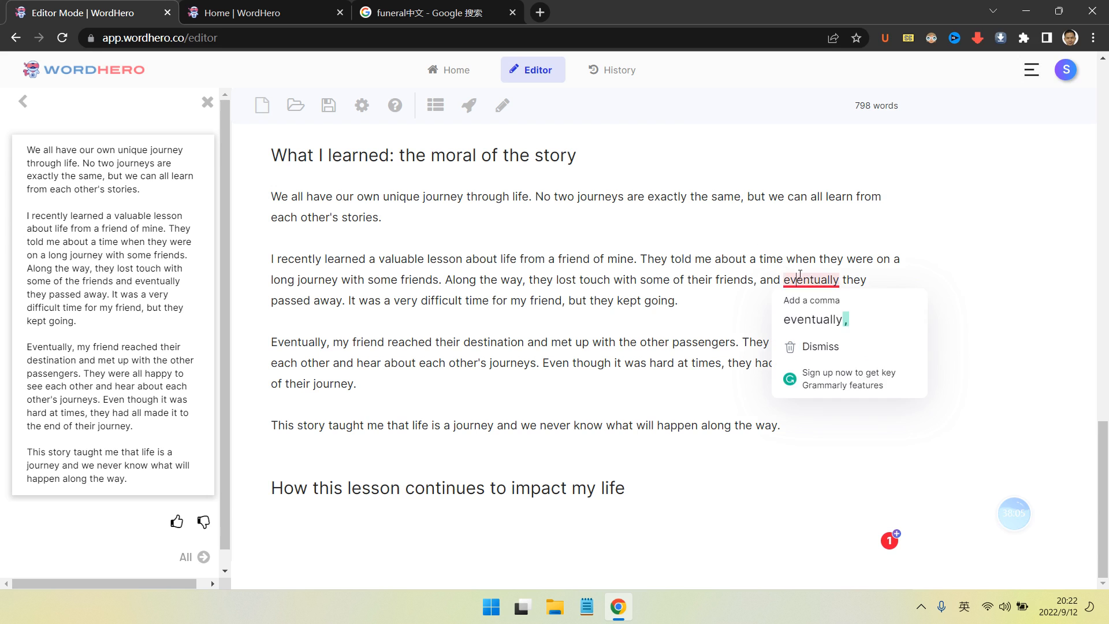
{"action": "left_click", "coordinate": [803, 315]}
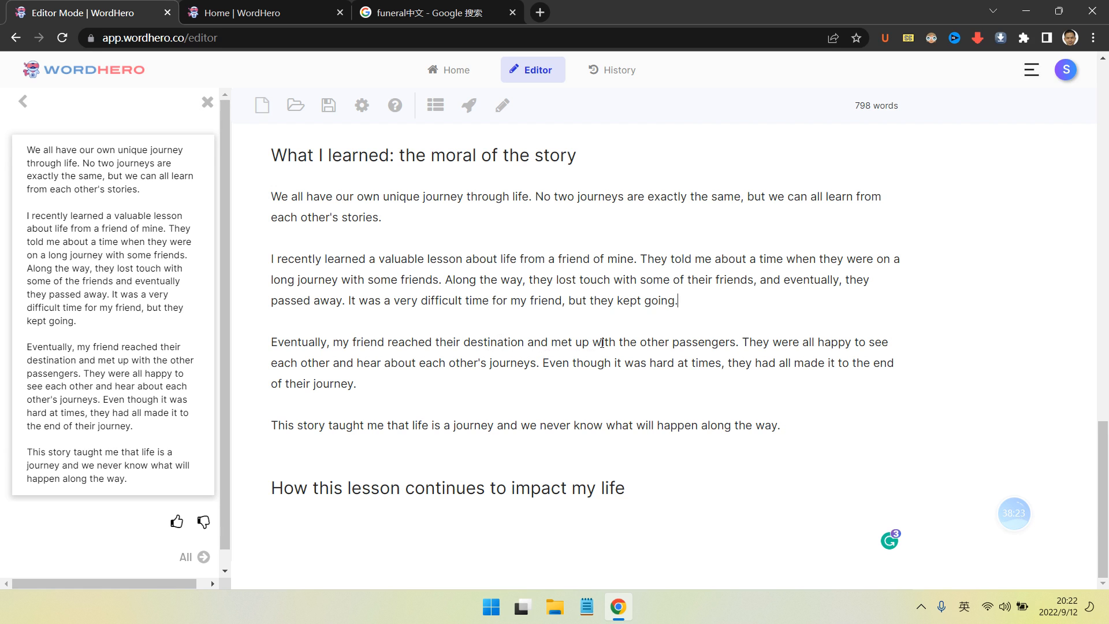
- Review the rest of the new section and the word "Timeliness" in the article's title
{"action": "left_click", "coordinate": [774, 346]}
{"action": "left_click", "coordinate": [523, 376]}
{"action": "scroll", "coordinate": [879, 421], "scroll_direction": "up", "scroll_amount": 20}
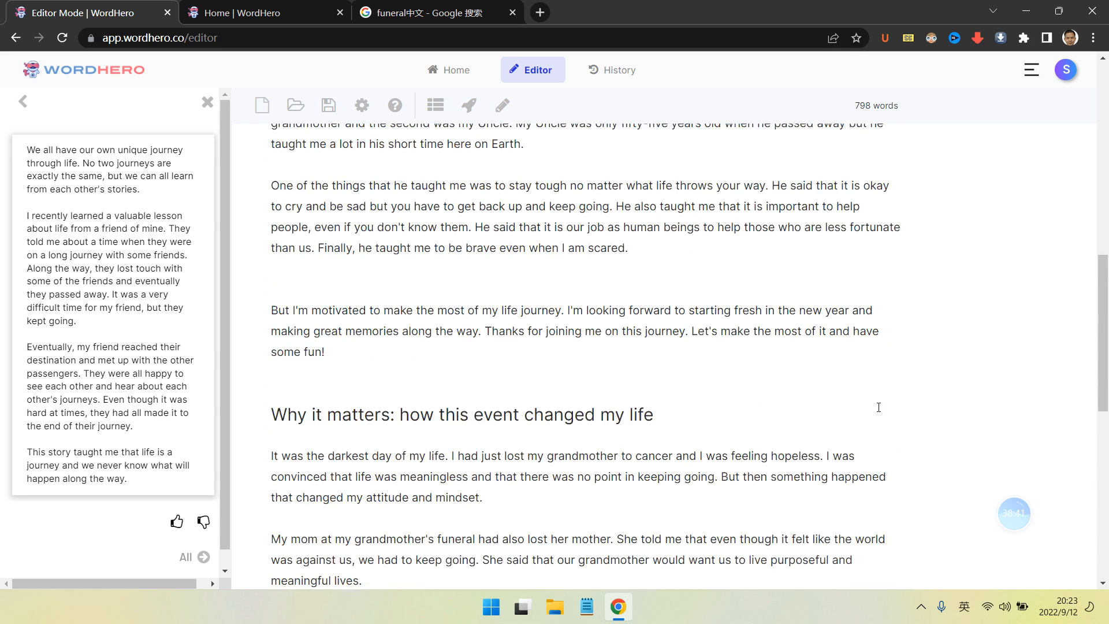
{"action": "left_click_drag", "start_coordinate": [486, 173], "coordinate": [843, 173]}
{"action": "left_click", "coordinate": [780, 172]}
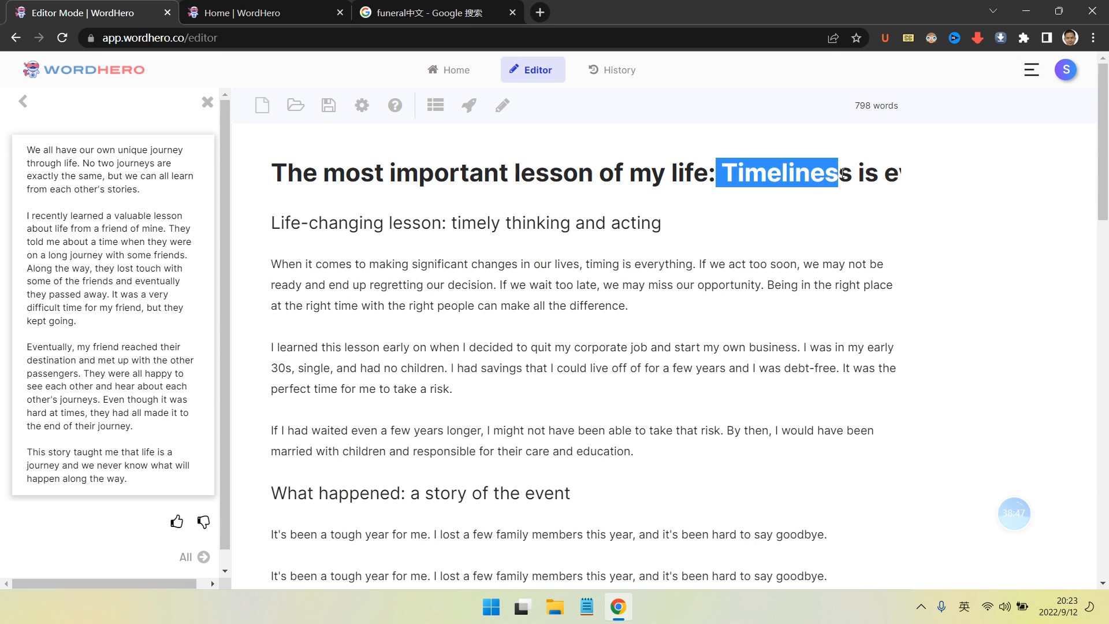
{"action": "left_click", "coordinate": [717, 173]}
{"action": "left_click_drag", "start_coordinate": [721, 172], "coordinate": [854, 170]}
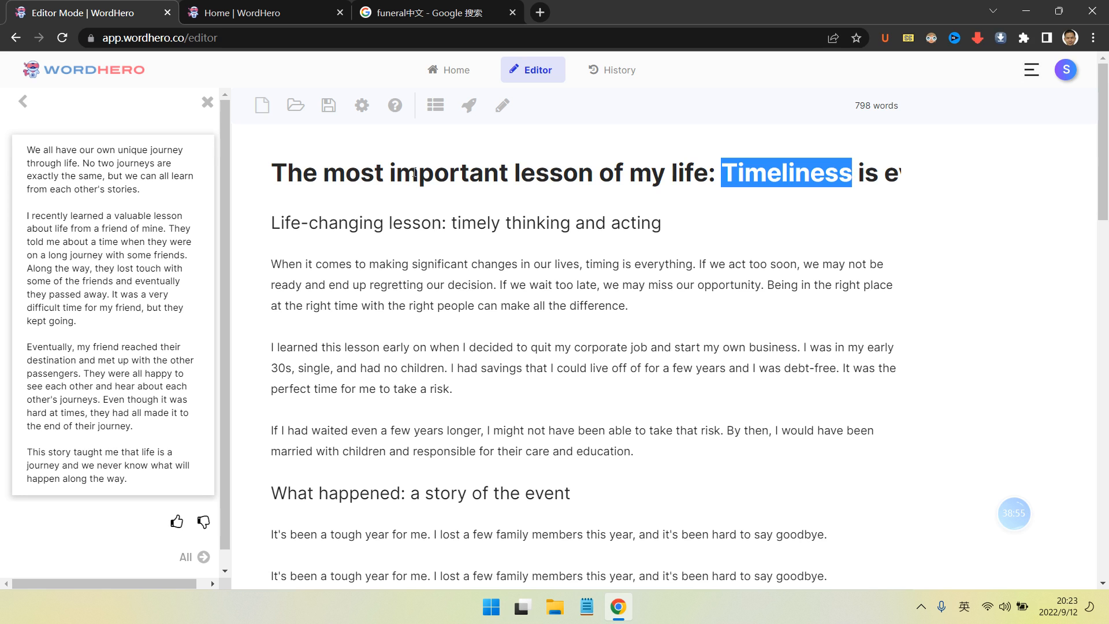
- Close the generated output and review the article from the title through the "Why it matters" section
{"action": "left_click", "coordinate": [207, 102]}
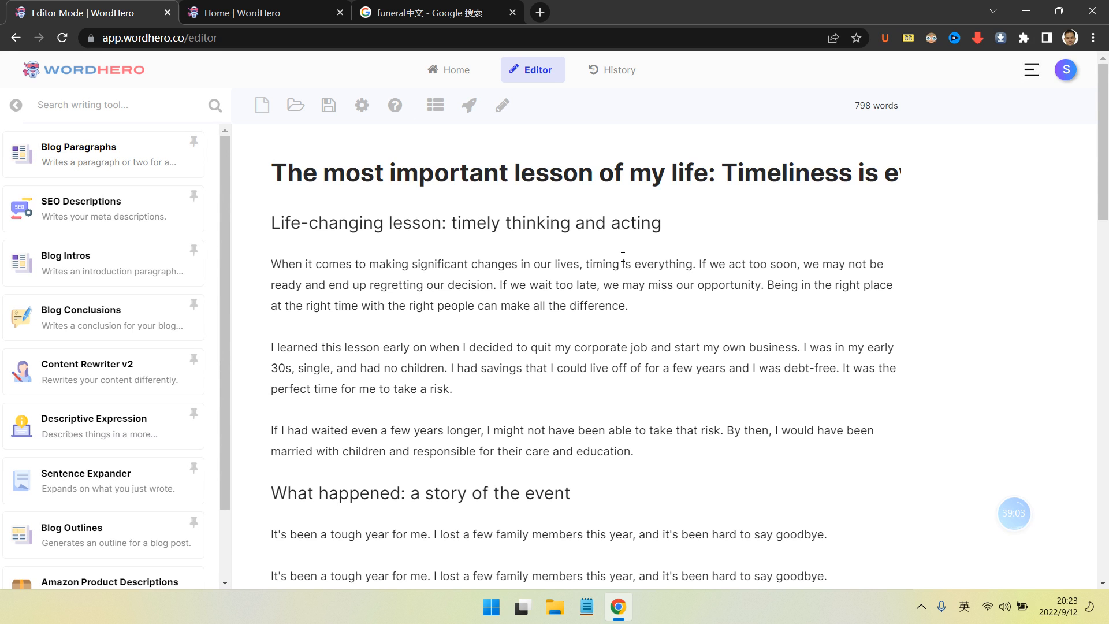
{"action": "scroll", "coordinate": [623, 256], "scroll_direction": "down", "scroll_amount": 8}
{"action": "scroll", "coordinate": [450, 323], "scroll_direction": "down", "scroll_amount": 4}
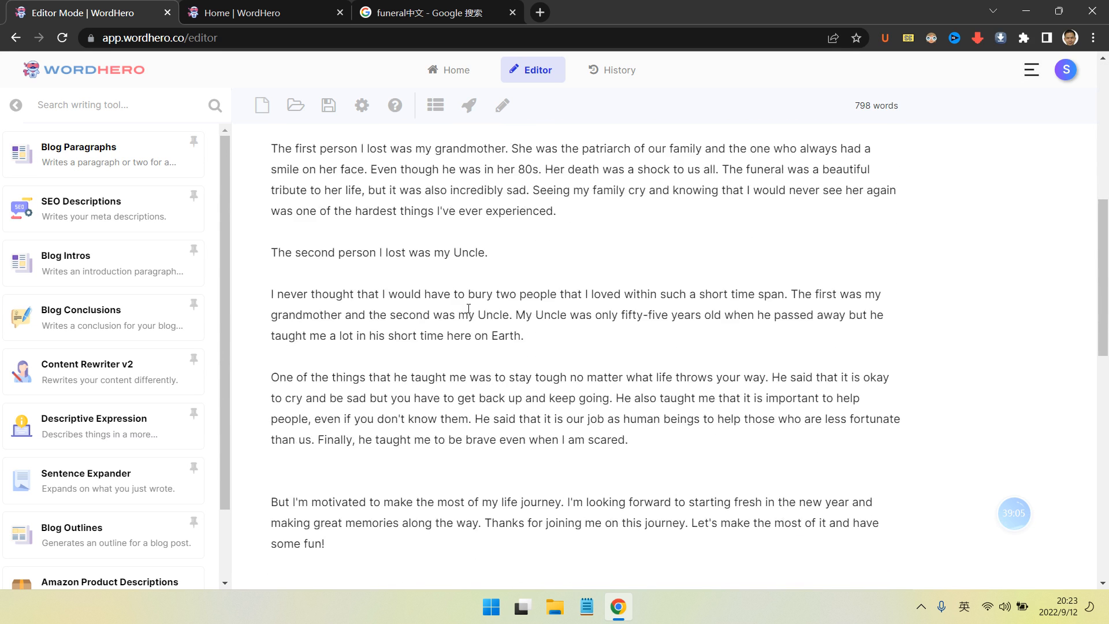
{"action": "scroll", "coordinate": [475, 303], "scroll_direction": "up", "scroll_amount": 8}
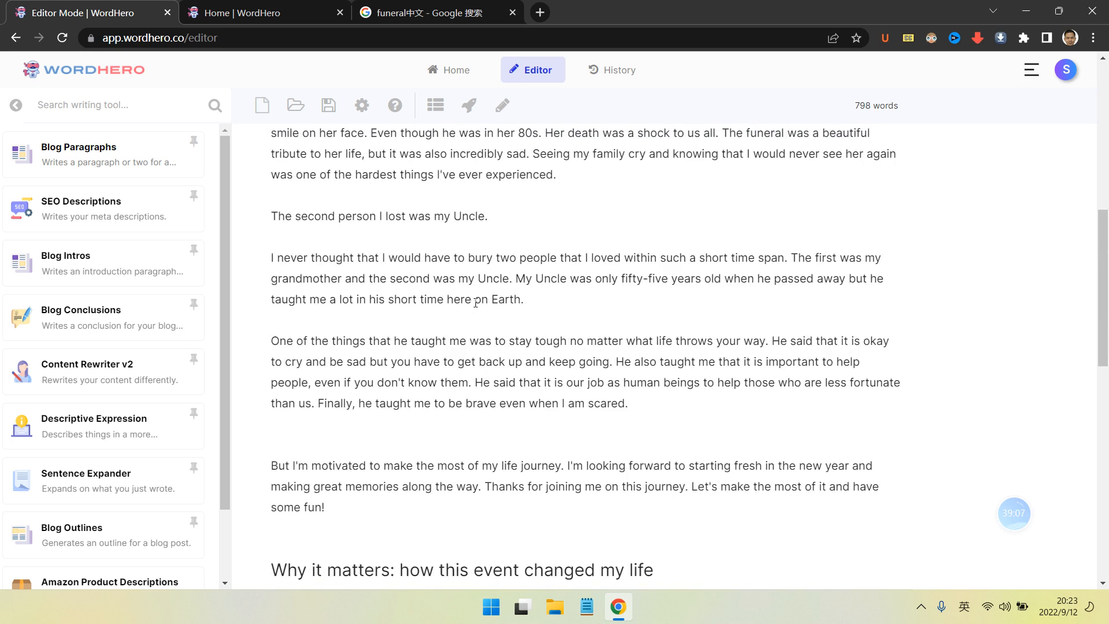
{"action": "scroll", "coordinate": [475, 302], "scroll_direction": "up", "scroll_amount": 4}
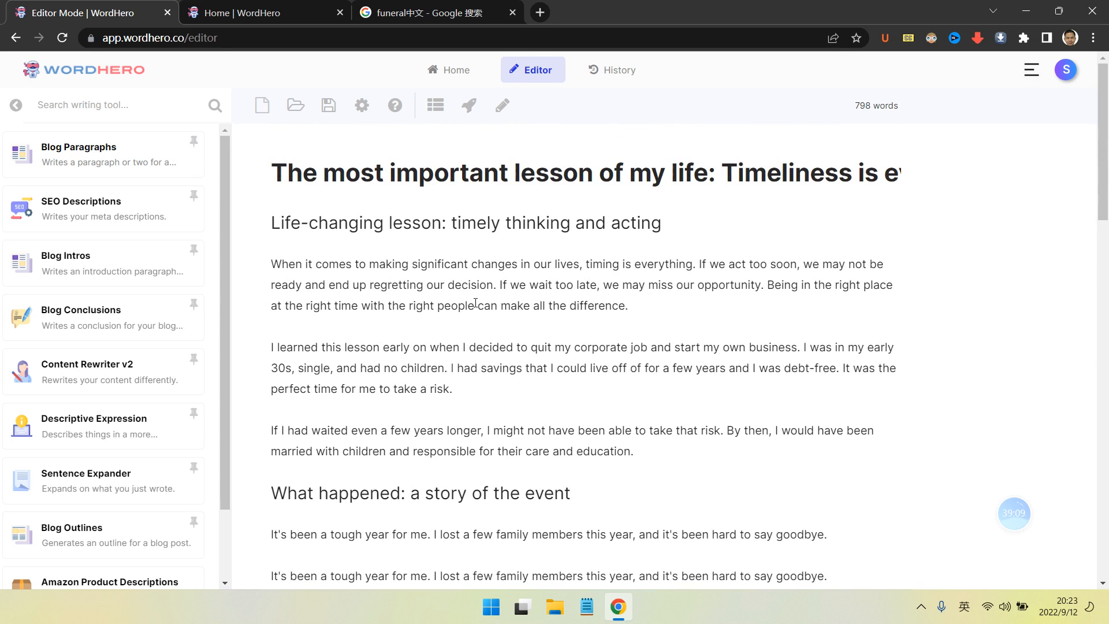
{"action": "scroll", "coordinate": [488, 294], "scroll_direction": "down", "scroll_amount": 3}
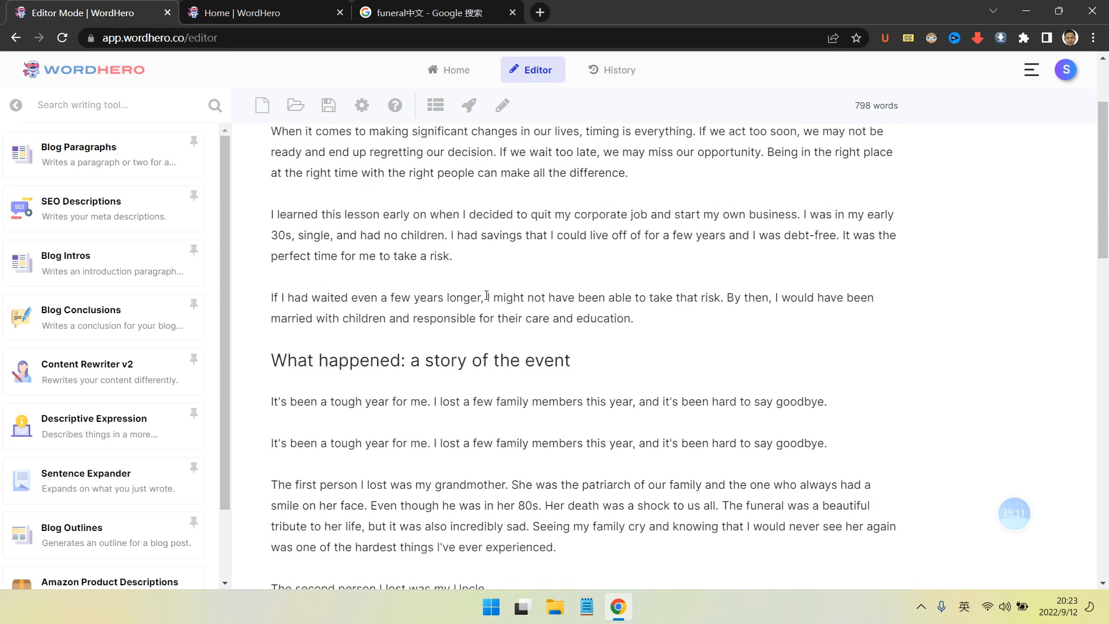
{"action": "scroll", "coordinate": [496, 290], "scroll_direction": "down", "scroll_amount": 6}
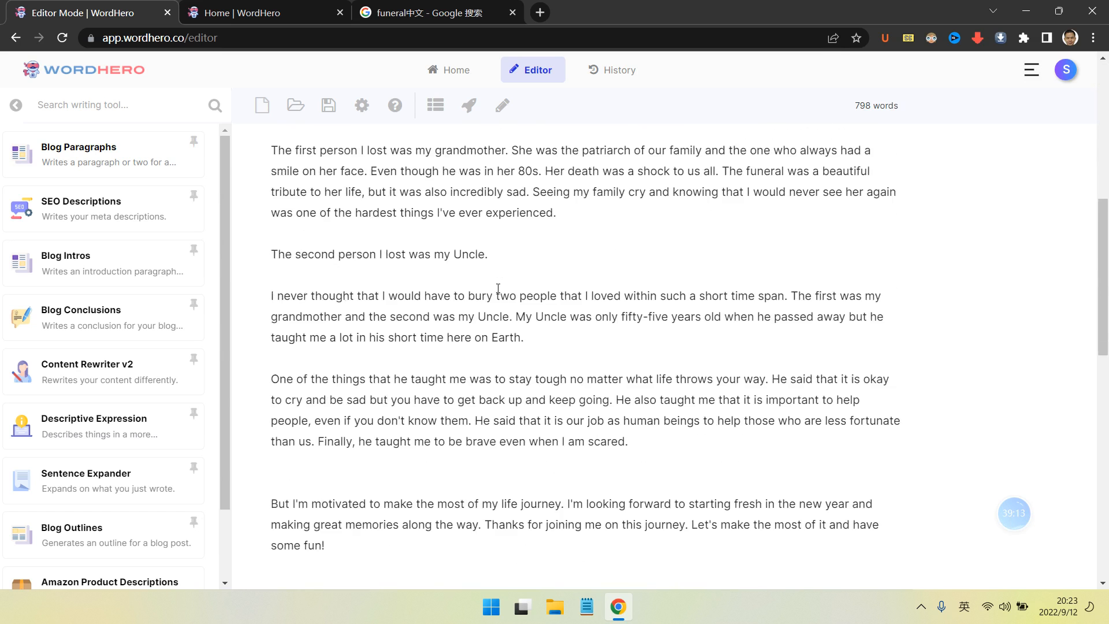
{"action": "scroll", "coordinate": [498, 288], "scroll_direction": "up", "scroll_amount": 2}
{"action": "scroll", "coordinate": [498, 288], "scroll_direction": "down", "scroll_amount": 3}
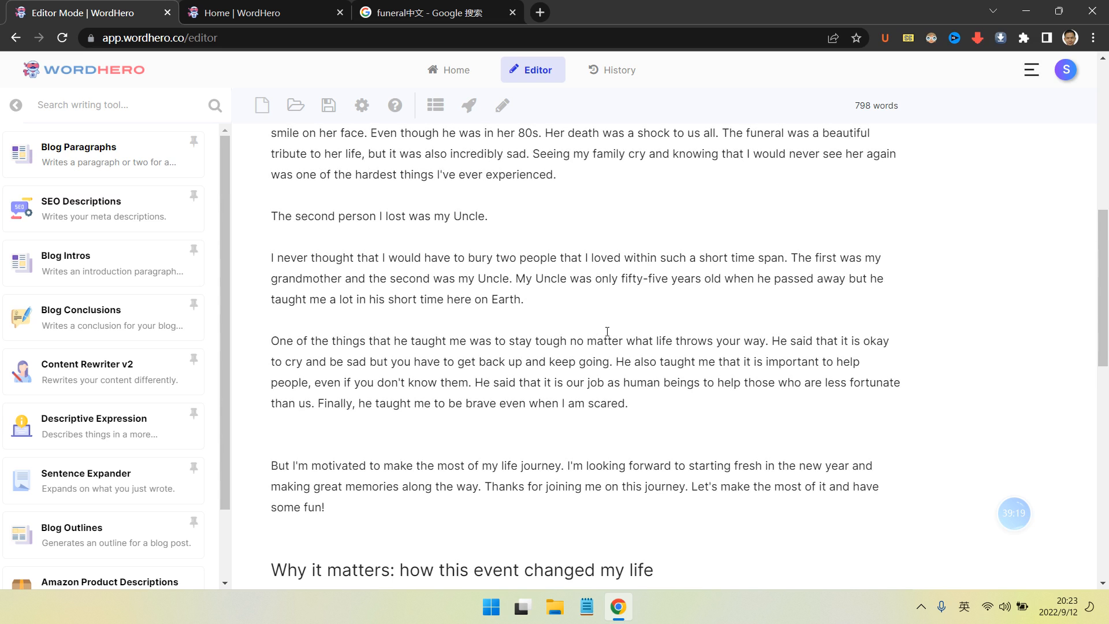
{"action": "scroll", "coordinate": [607, 332], "scroll_direction": "down", "scroll_amount": 1}
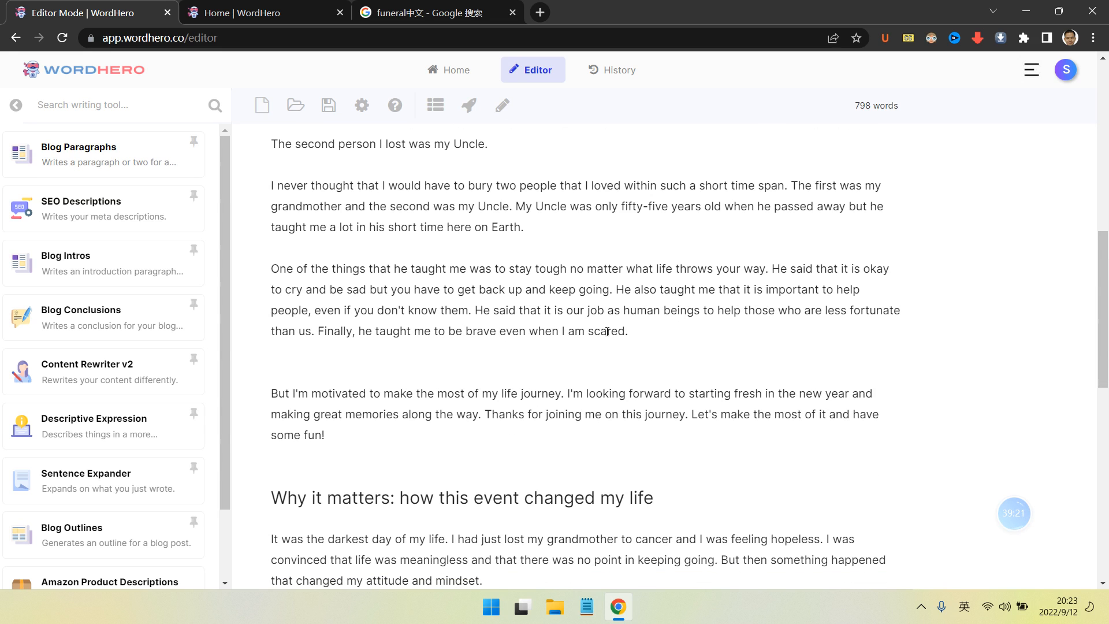
{"action": "scroll", "coordinate": [607, 332], "scroll_direction": "down", "scroll_amount": 3}
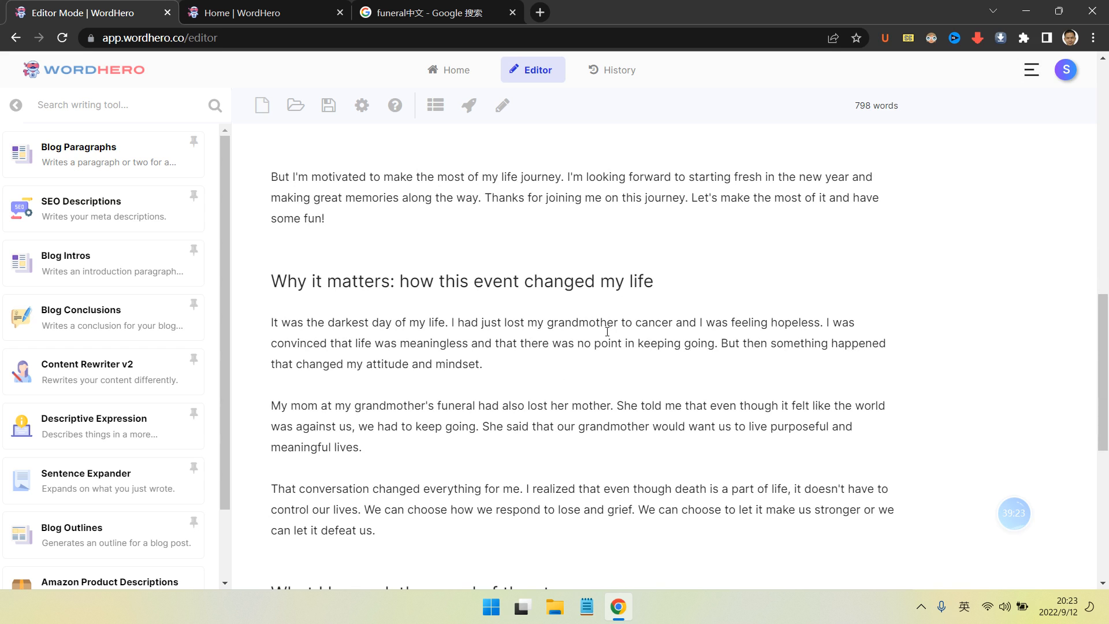
- Start a new paragraph after the one ending "even when I am scared." with "They both told me, life is"
{"action": "scroll", "coordinate": [607, 332], "scroll_direction": "up", "scroll_amount": 2}
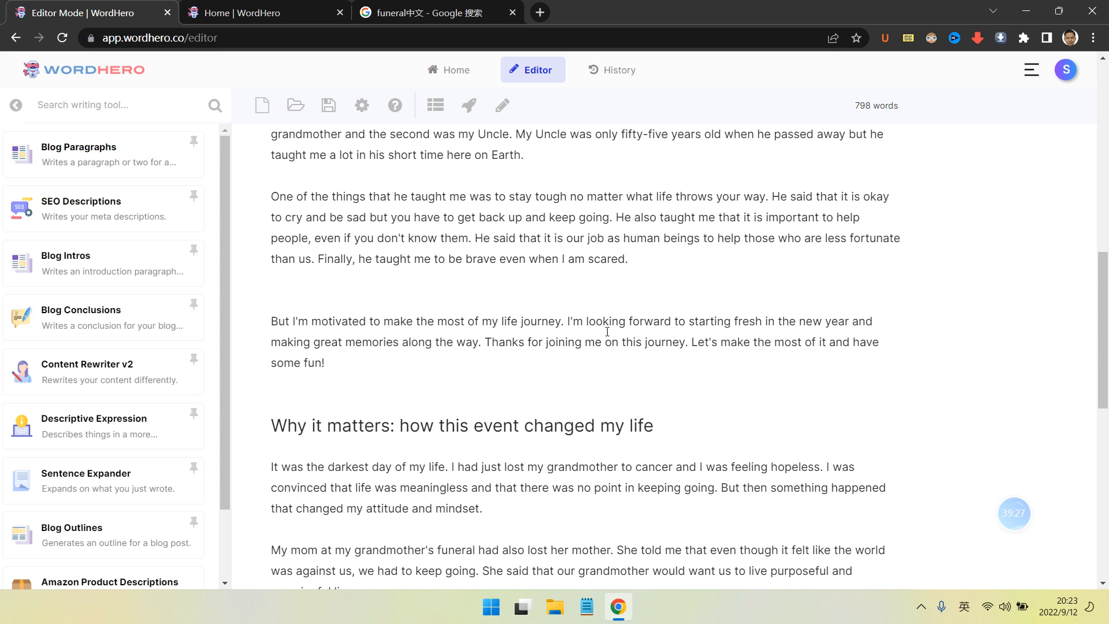
{"action": "scroll", "coordinate": [607, 331], "scroll_direction": "up", "scroll_amount": 1}
{"action": "left_click", "coordinate": [650, 356]}
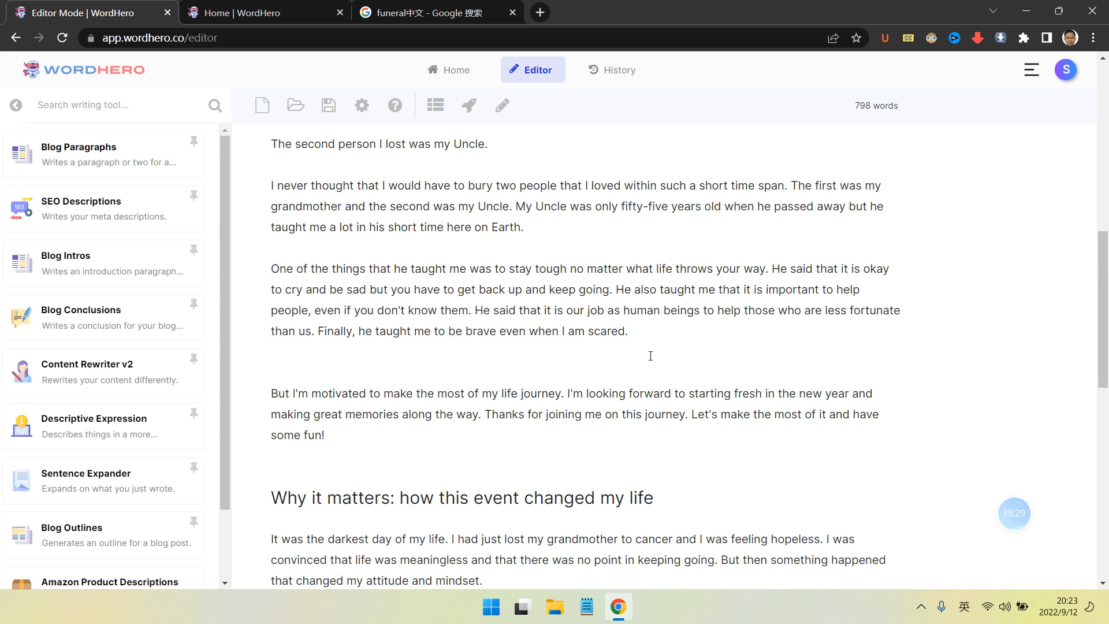
{"action": "key", "text": "Return"}
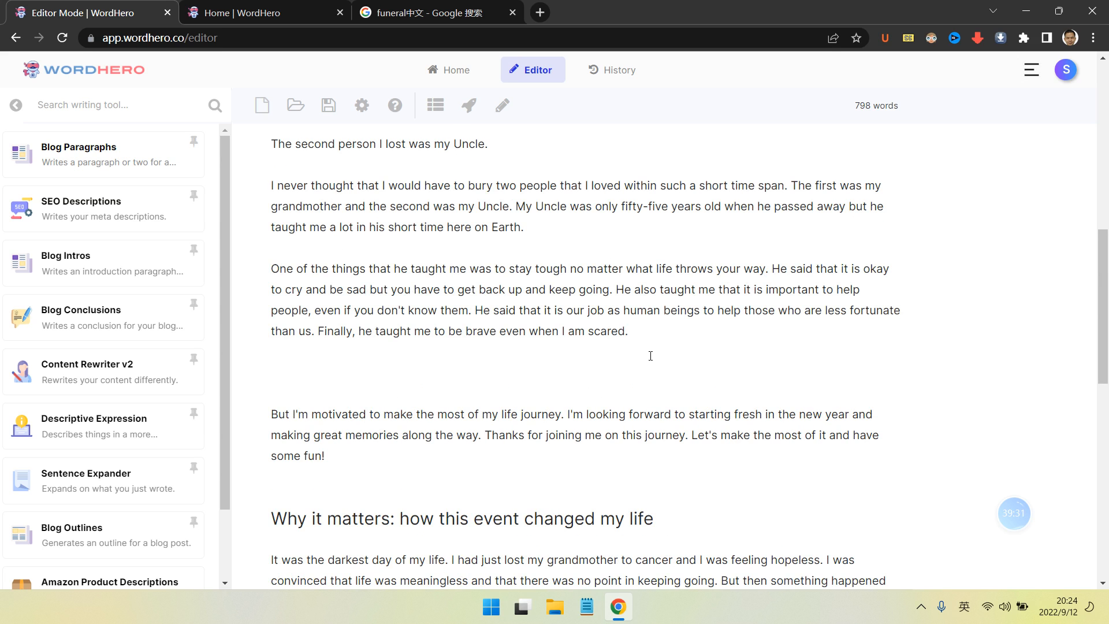
{"action": "scroll", "coordinate": [650, 356], "scroll_direction": "up", "scroll_amount": 5}
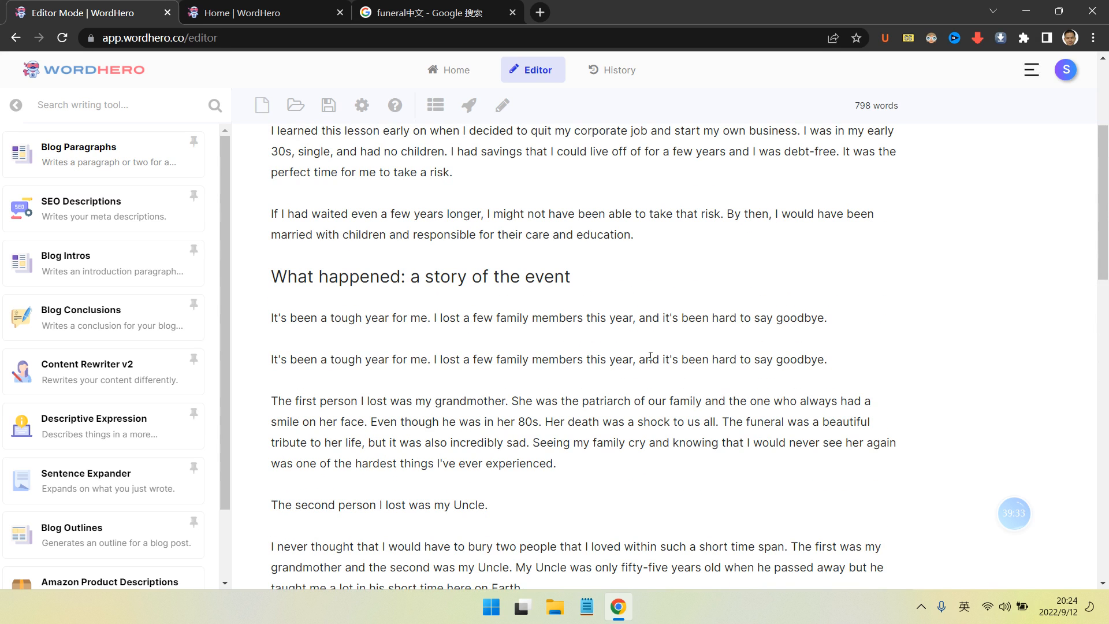
{"action": "scroll", "coordinate": [650, 356], "scroll_direction": "down", "scroll_amount": 5}
{"action": "type", "text": "Th"}
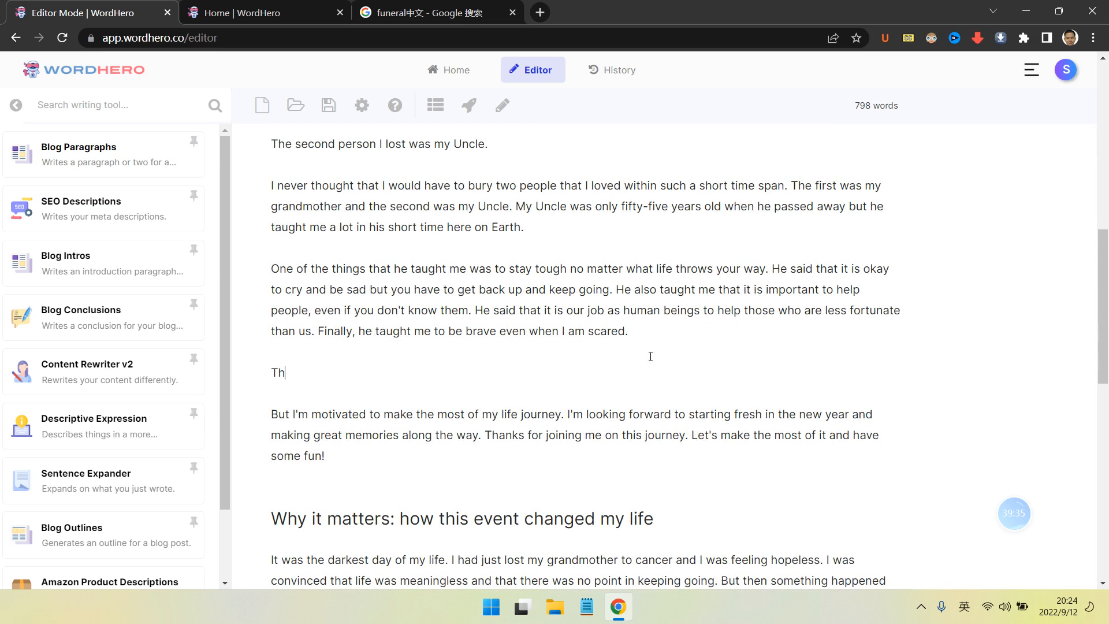
{"action": "type", "text": "ey both told me, life is"}
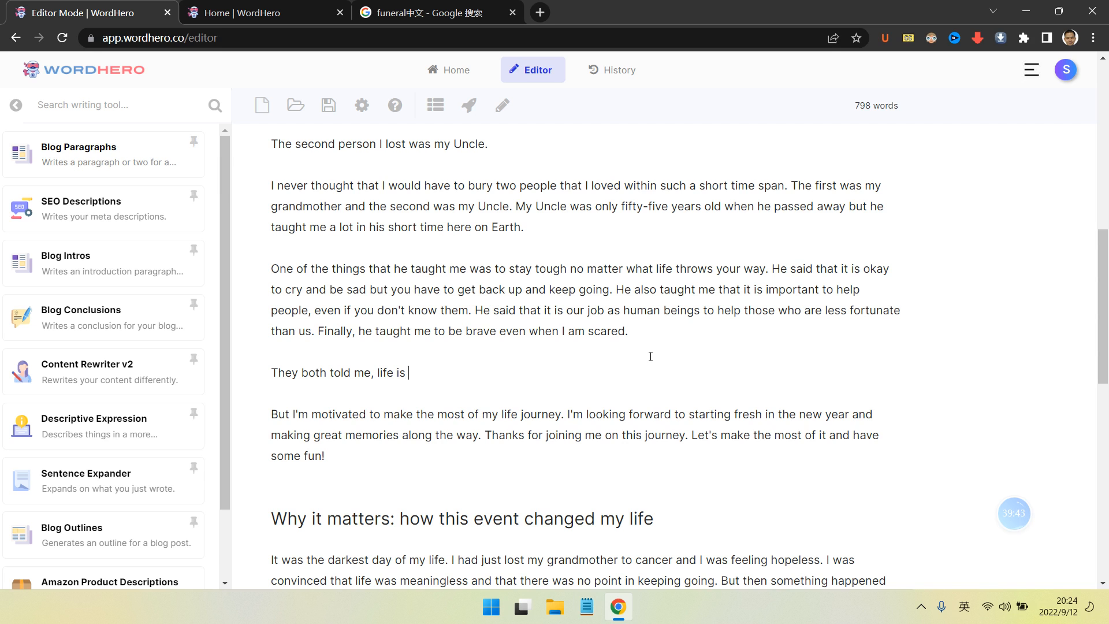
- Complete the sentence with "full of uncertainties." and accept the grammar suggestion adding "that" before "life"
{"action": "type", "text": " full of cun"}
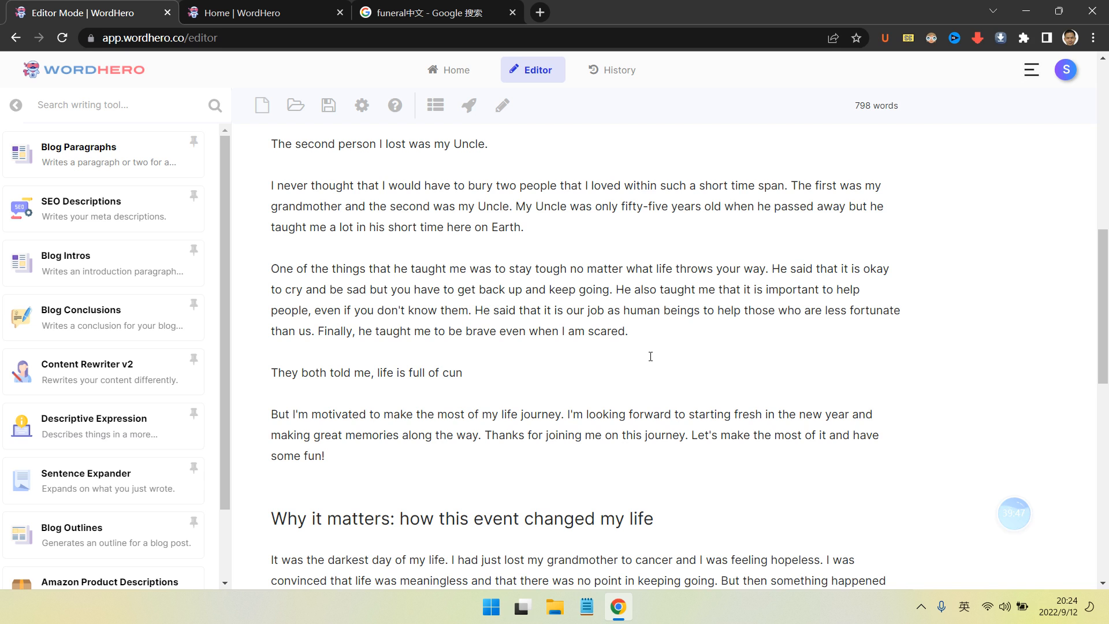
{"action": "key", "text": "BackSpace"}
{"action": "key", "text": "BackSpace"}
{"action": "key", "text": "BackSpace"}
{"action": "type", "text": "unce"}
{"action": "key", "text": "BackSpace"}
{"action": "key", "text": "BackSpace"}
{"action": "type", "text": "certian"}
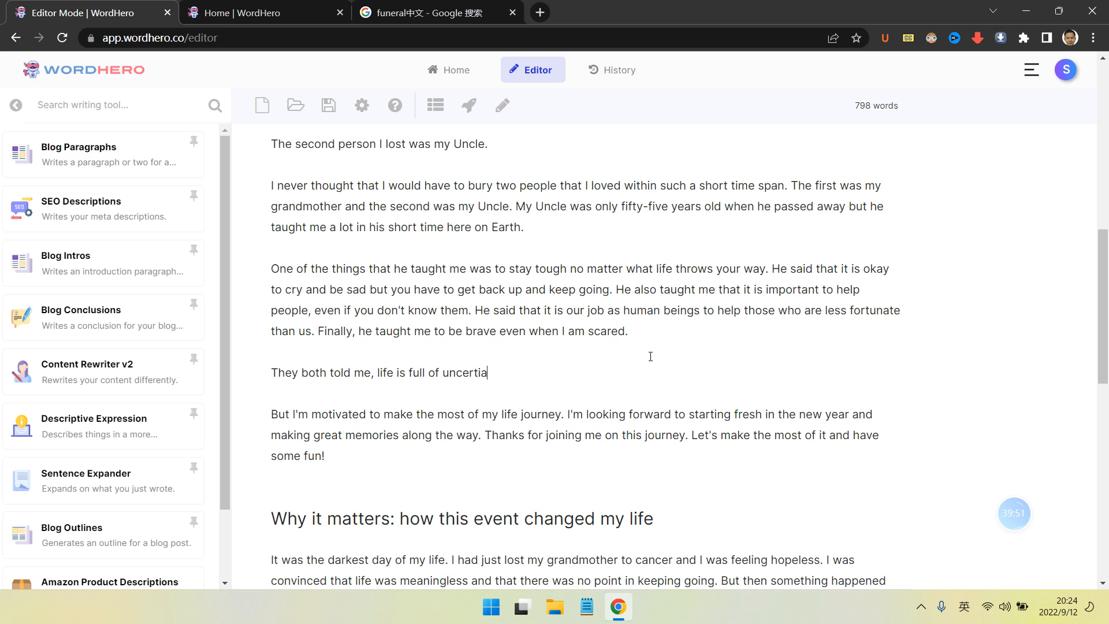
{"action": "key", "text": "BackSpace"}
{"action": "key", "text": "BackSpace"}
{"action": "key", "text": "BackSpace"}
{"action": "type", "text": "ainties"}
{"action": "mouse_move", "coordinate": [386, 374]}
{"action": "left_click", "coordinate": [447, 404]}
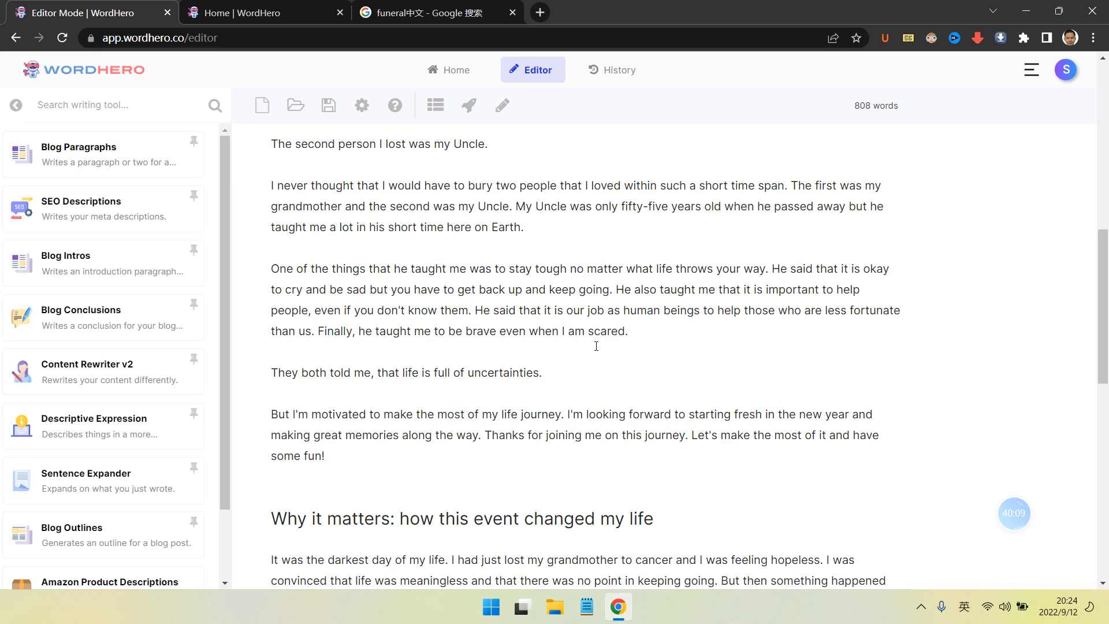
- Delete the paragraph beginning "But I'm motivated to make the most of my life journey"
{"action": "left_click_drag", "start_coordinate": [248, 408], "coordinate": [255, 403]}
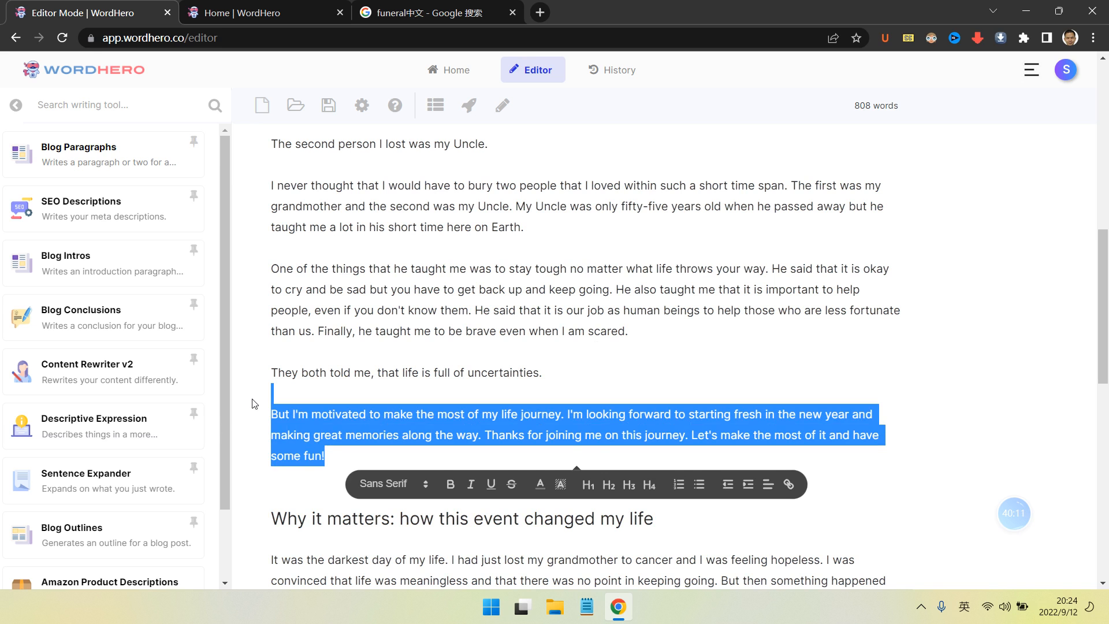
{"action": "key", "text": "BackSpace"}
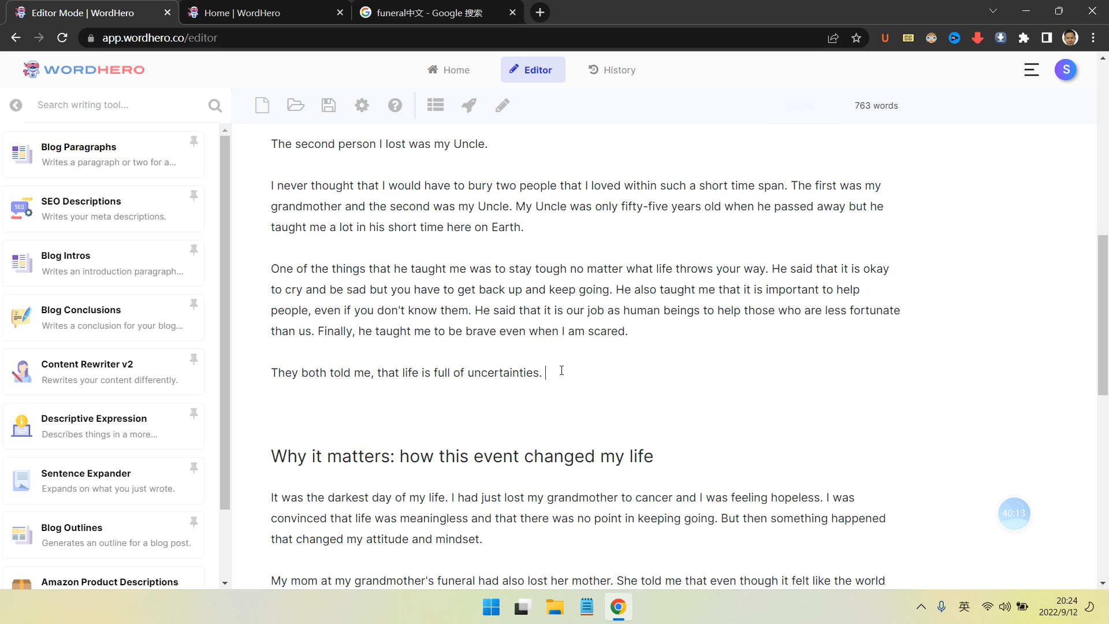
- Start a Blog Paragraphs draft with the copied "They both told me" sentence as short description, followed by "Timeliness is important."
{"action": "left_click_drag", "start_coordinate": [561, 373], "coordinate": [271, 371]}
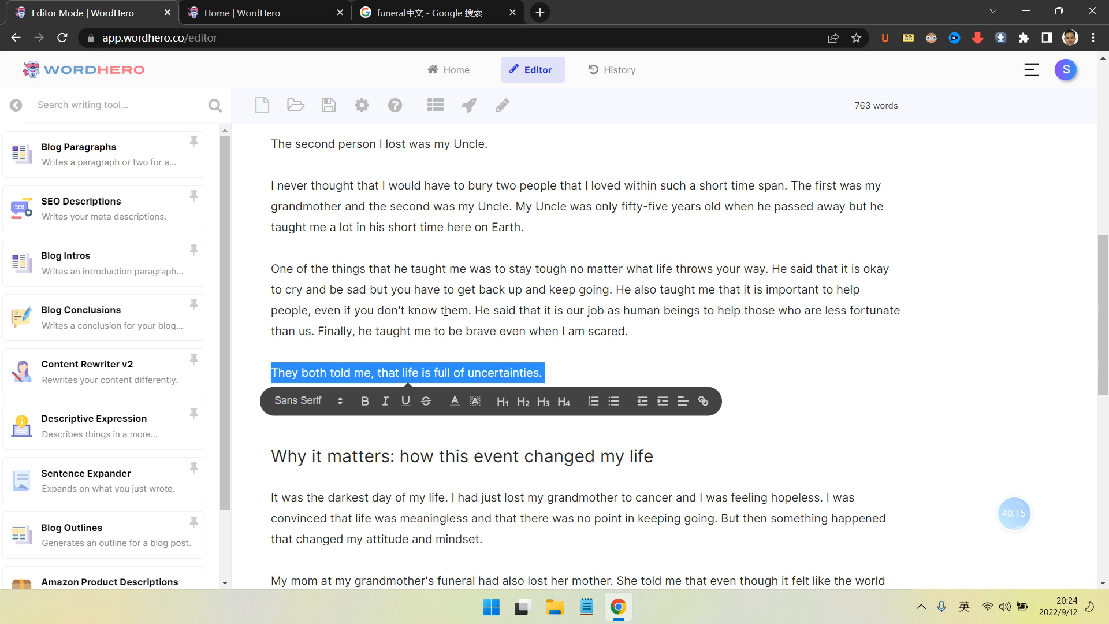
{"action": "left_click", "coordinate": [32, 108]}
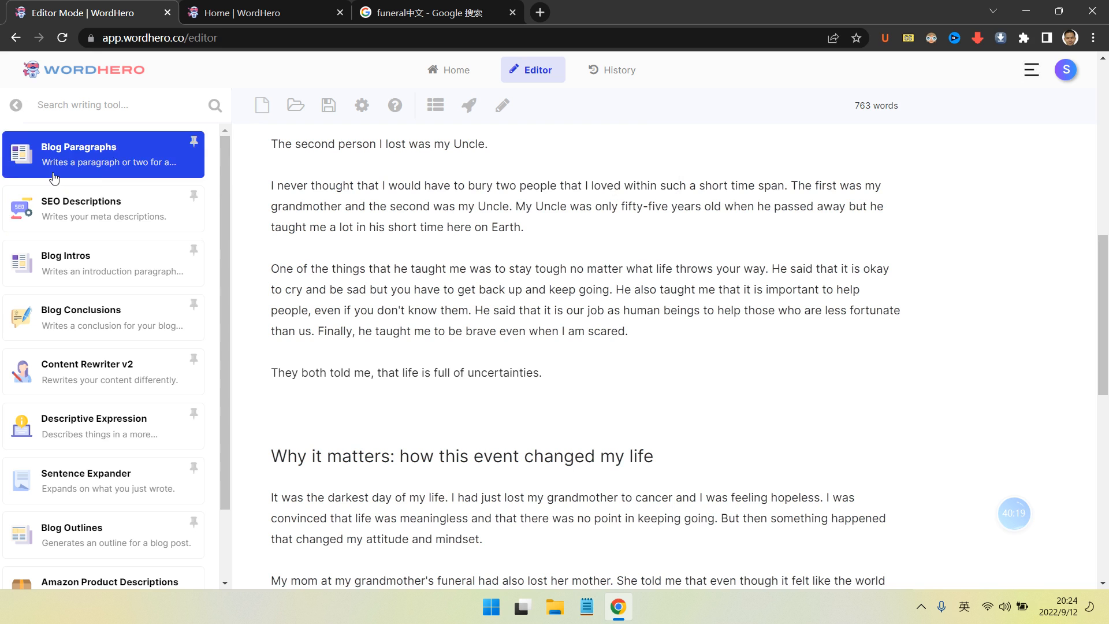
{"action": "left_click_drag", "start_coordinate": [544, 373], "coordinate": [271, 374]}
{"action": "key", "text": "ctrl+c"}
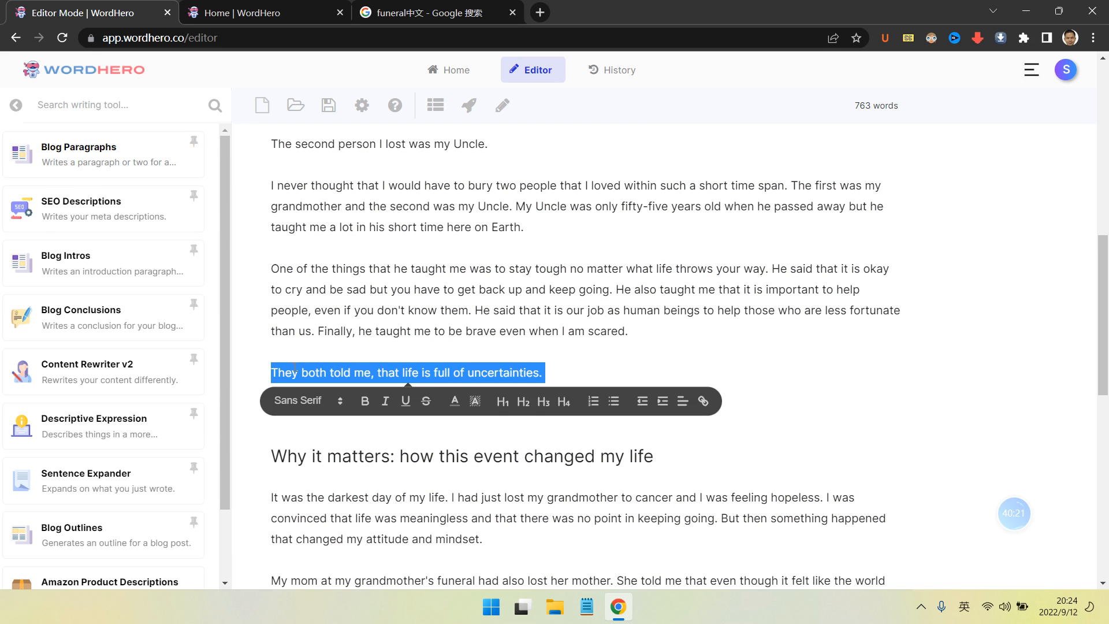
{"action": "left_click", "coordinate": [93, 154]}
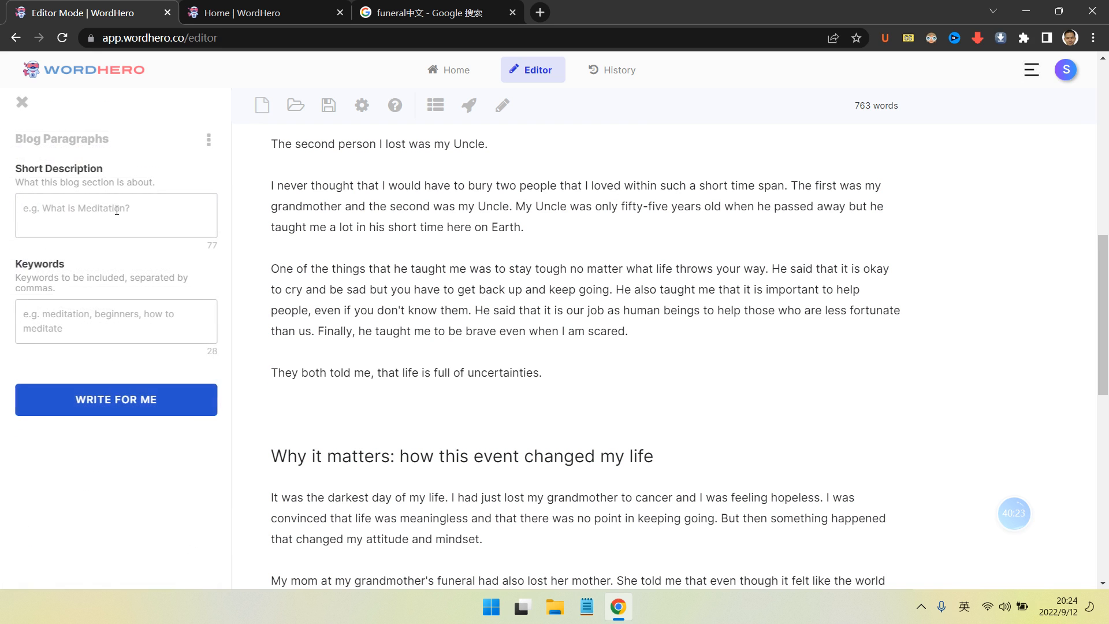
{"action": "key", "text": "ctrl+v"}
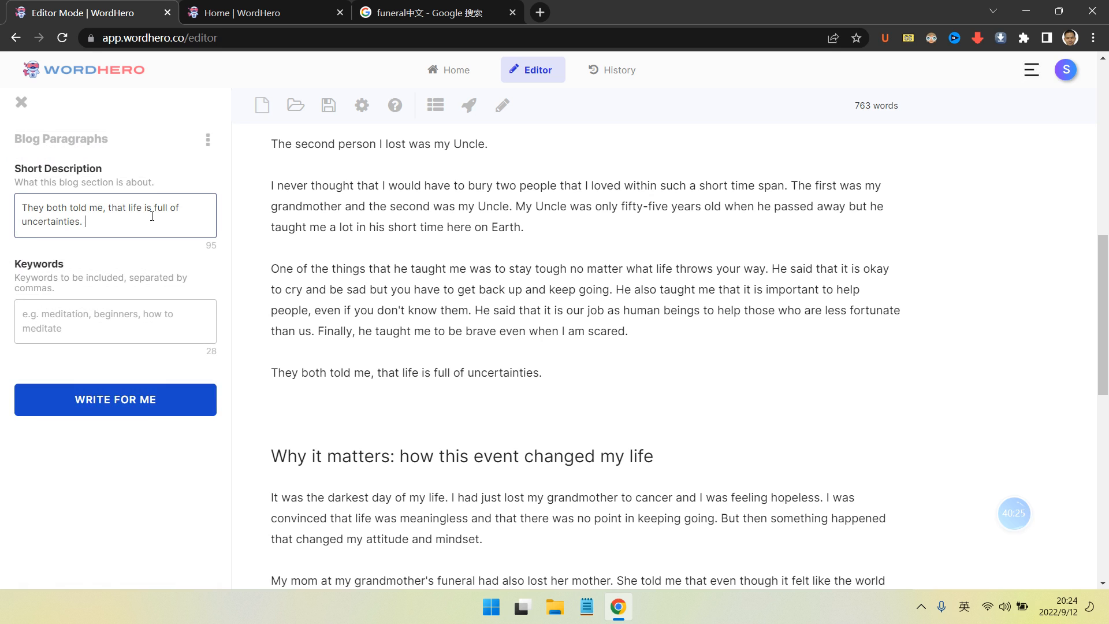
{"action": "type", "text": "Timeliness if"}
{"action": "key", "text": "BackSpace"}
{"action": "type", "text": "s important."}
- Enter the keywords "Timely, decision, enjoy life" and generate the blog paragraphs
{"action": "left_click", "coordinate": [149, 307]}
{"action": "type", "text": "Time"}
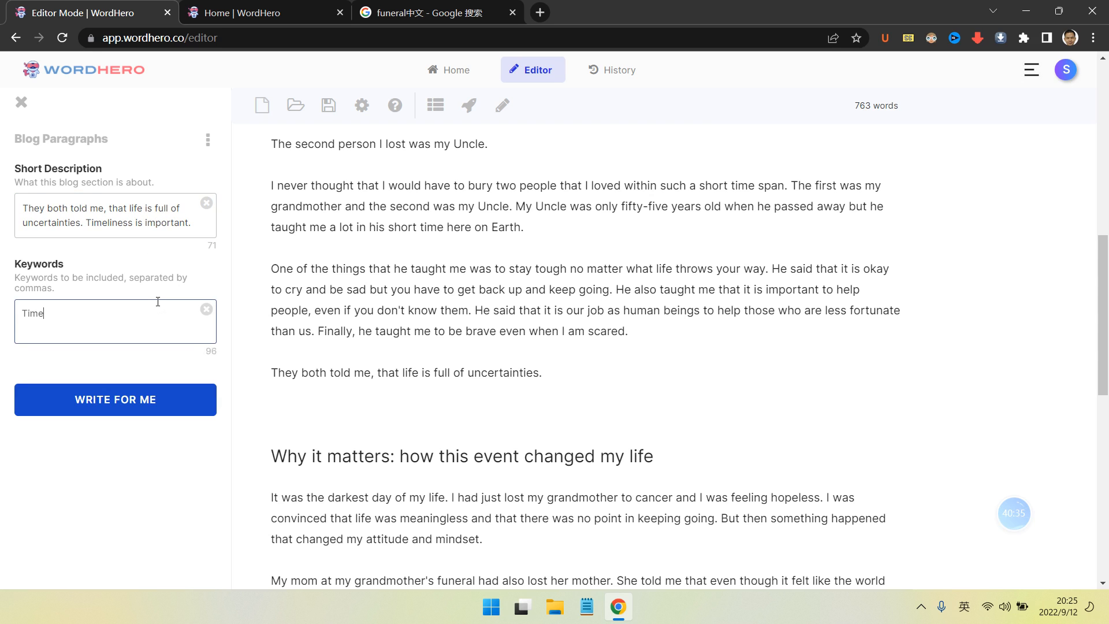
{"action": "type", "text": "ly, decision, enjory"}
{"action": "key", "text": "BackSpace"}
{"action": "key", "text": "BackSpace"}
{"action": "type", "text": "oy life"}
{"action": "left_click", "coordinate": [149, 406]}
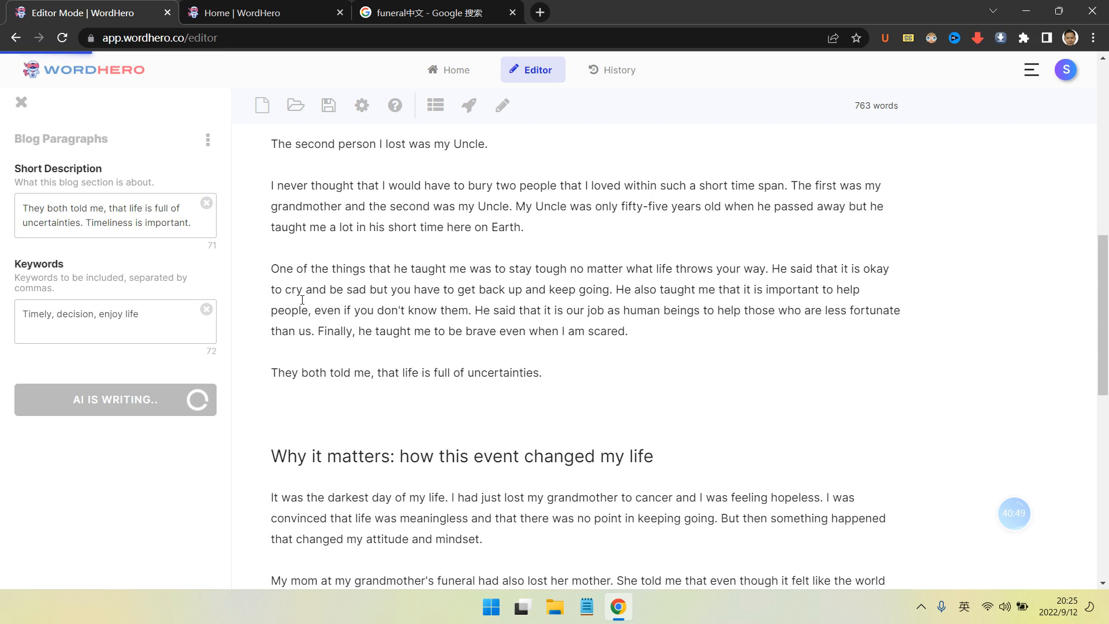
{"action": "scroll", "coordinate": [461, 173], "scroll_direction": "down", "scroll_amount": 4}
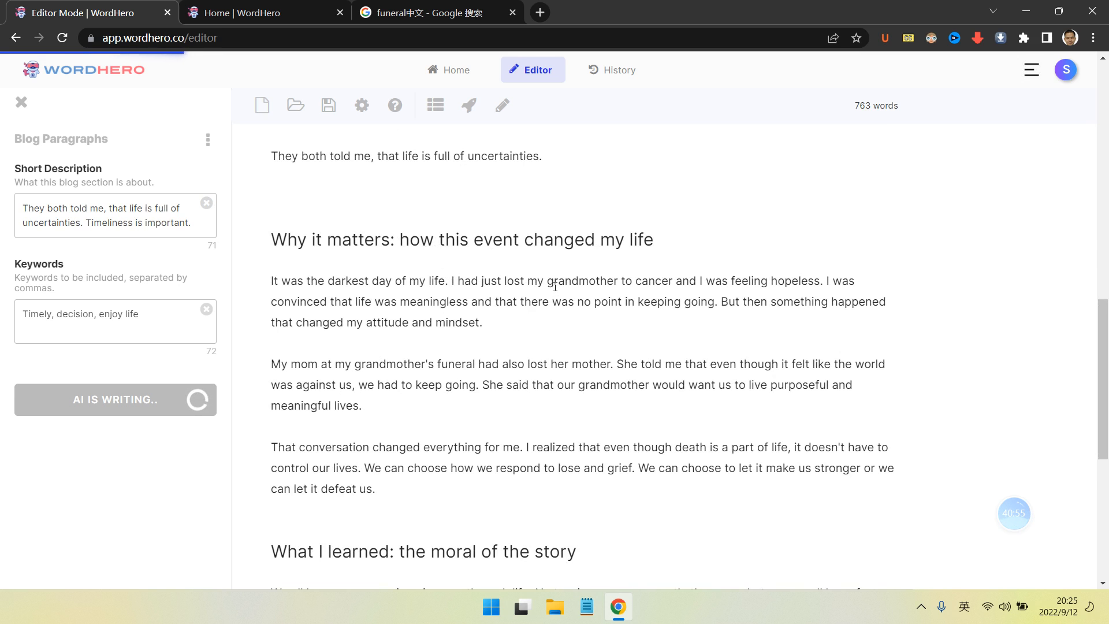
{"action": "scroll", "coordinate": [555, 287], "scroll_direction": "down", "scroll_amount": 7}
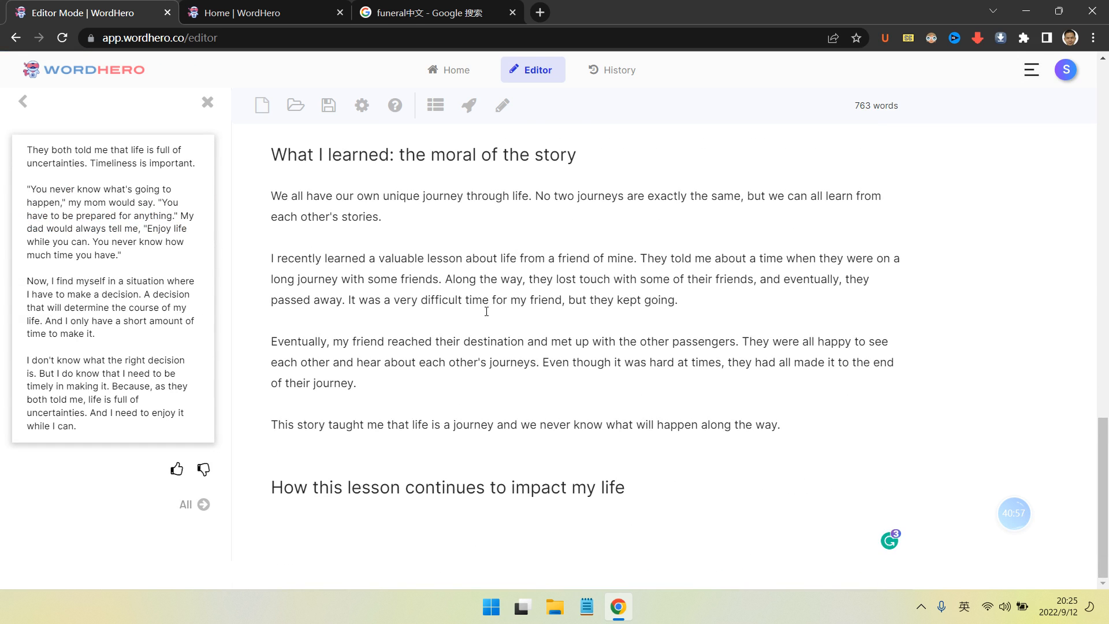
- Copy the generated text and paste it as new paragraphs below "They both told me, that life is full of uncertainties."
{"action": "left_click", "coordinate": [144, 307]}
{"action": "scroll", "coordinate": [574, 277], "scroll_direction": "up", "scroll_amount": 8}
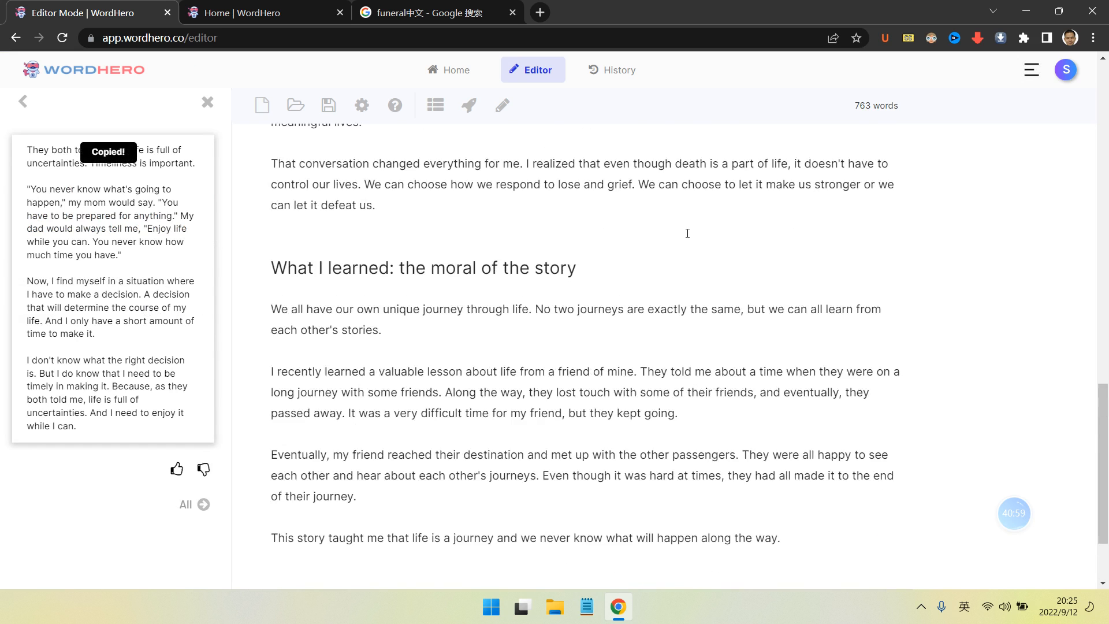
{"action": "scroll", "coordinate": [575, 278], "scroll_direction": "down", "scroll_amount": 1}
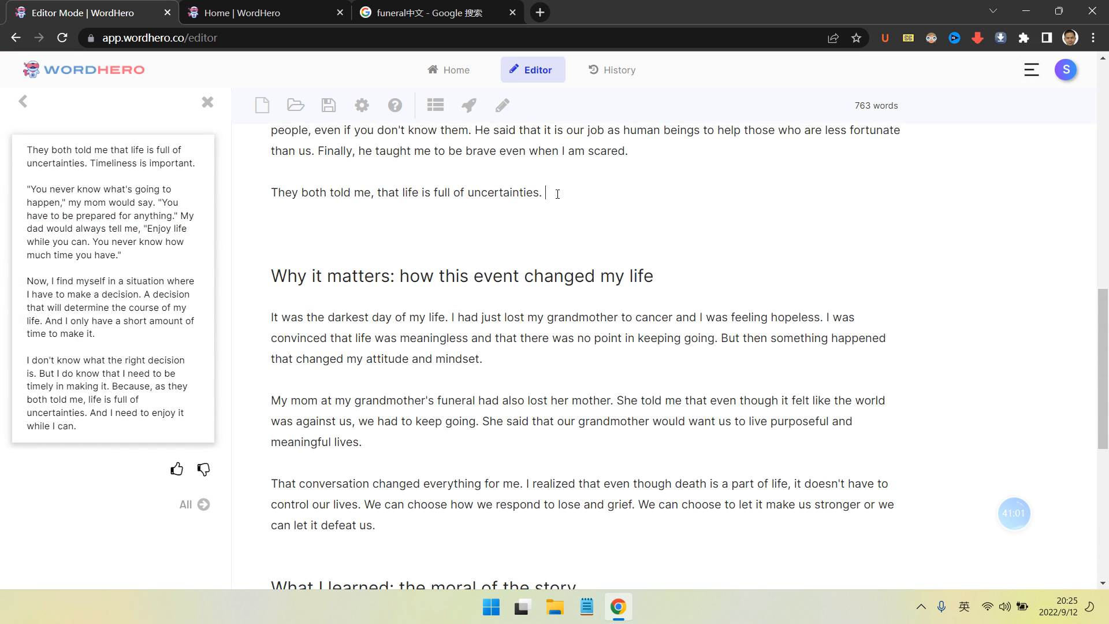
{"action": "left_click_drag", "start_coordinate": [557, 194], "coordinate": [284, 192]}
{"action": "left_click", "coordinate": [656, 192]}
{"action": "key", "text": "Return"}
{"action": "key", "text": "Return"}
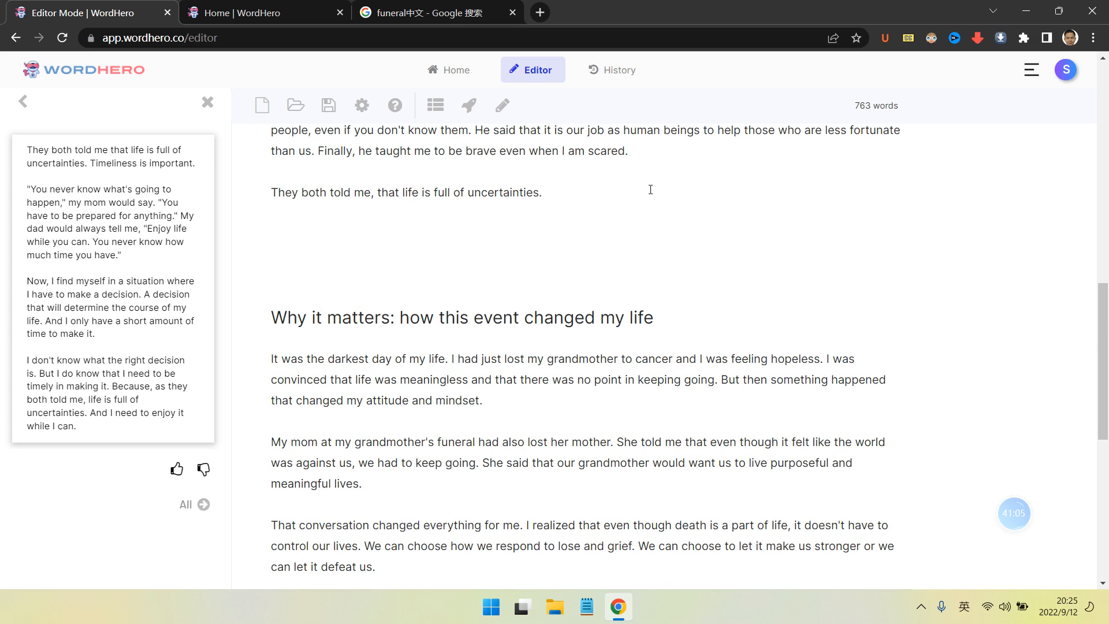
{"action": "key", "text": "ctrl+v"}
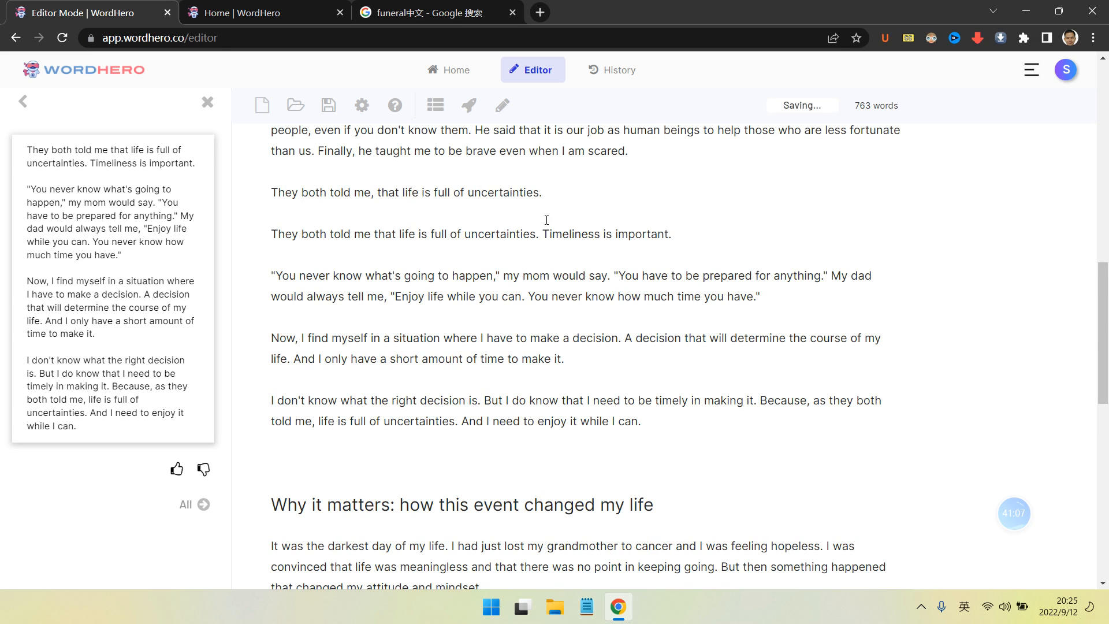
- Delete the original sentence "They both told me, that life is full of uncertainties." above the pasted text
{"action": "left_click_drag", "start_coordinate": [545, 193], "coordinate": [205, 199]}
{"action": "key", "text": "BackSpace"}
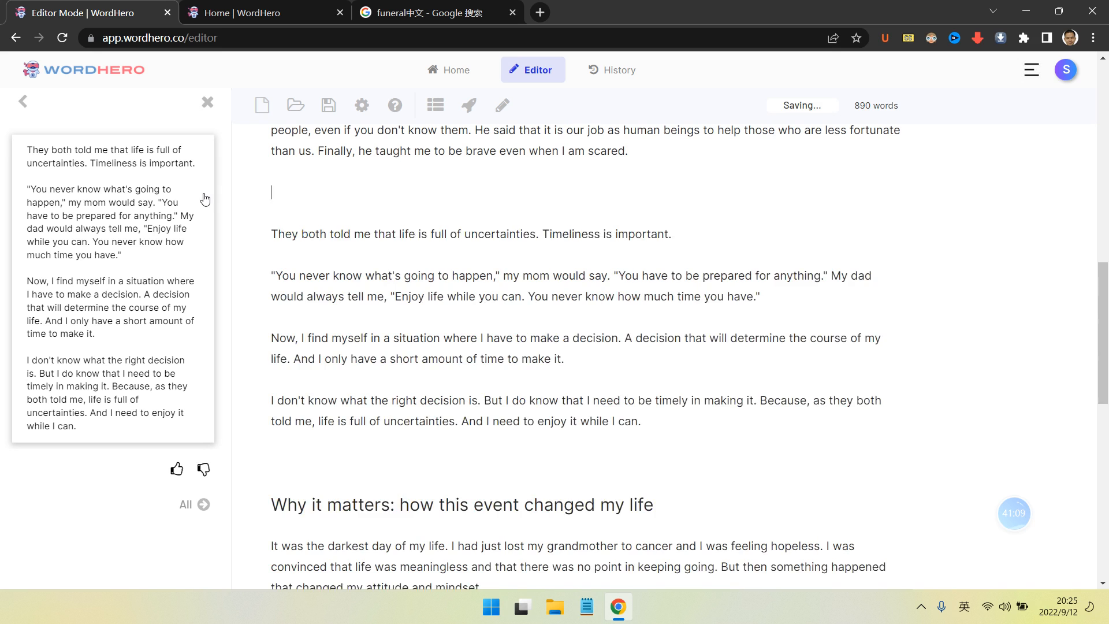
{"action": "key", "text": "BackSpace"}
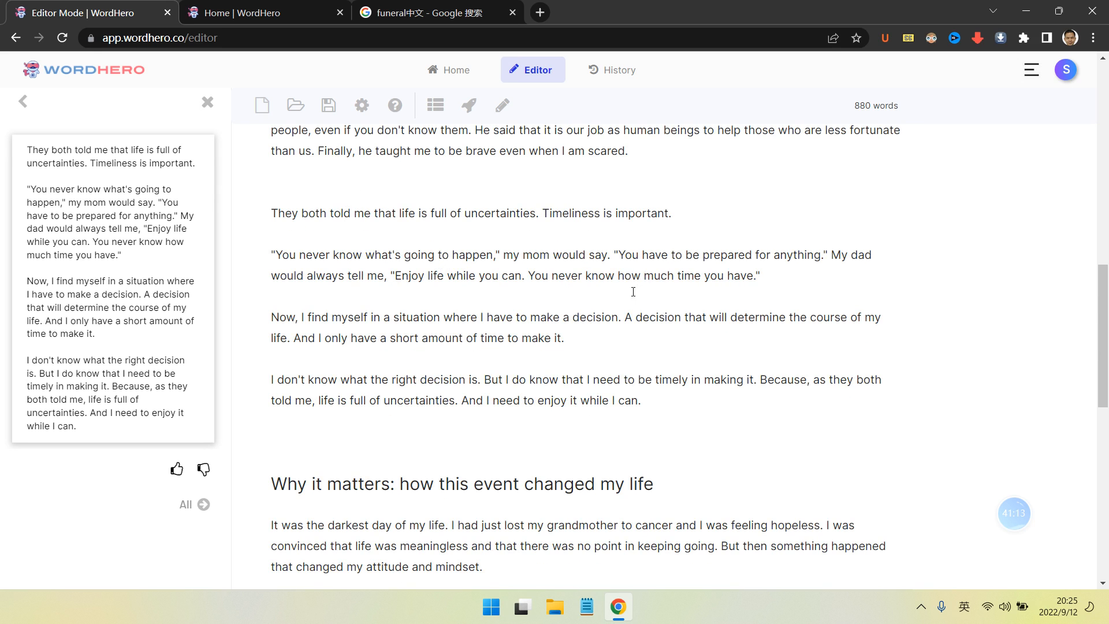
- In the quotation paragraph, replace "mom" with "grandmother" and "dad" with "Uncle"
{"action": "left_click_drag", "start_coordinate": [549, 258], "coordinate": [522, 258]}
{"action": "type", "text": "grandmother"}
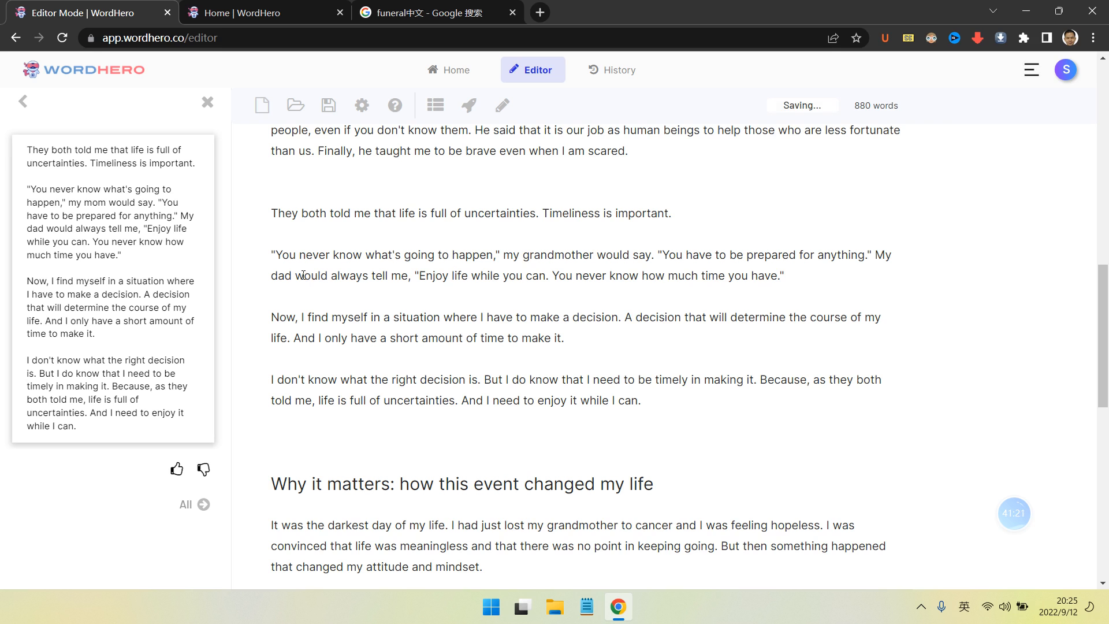
{"action": "left_click_drag", "start_coordinate": [292, 276], "coordinate": [273, 276]}
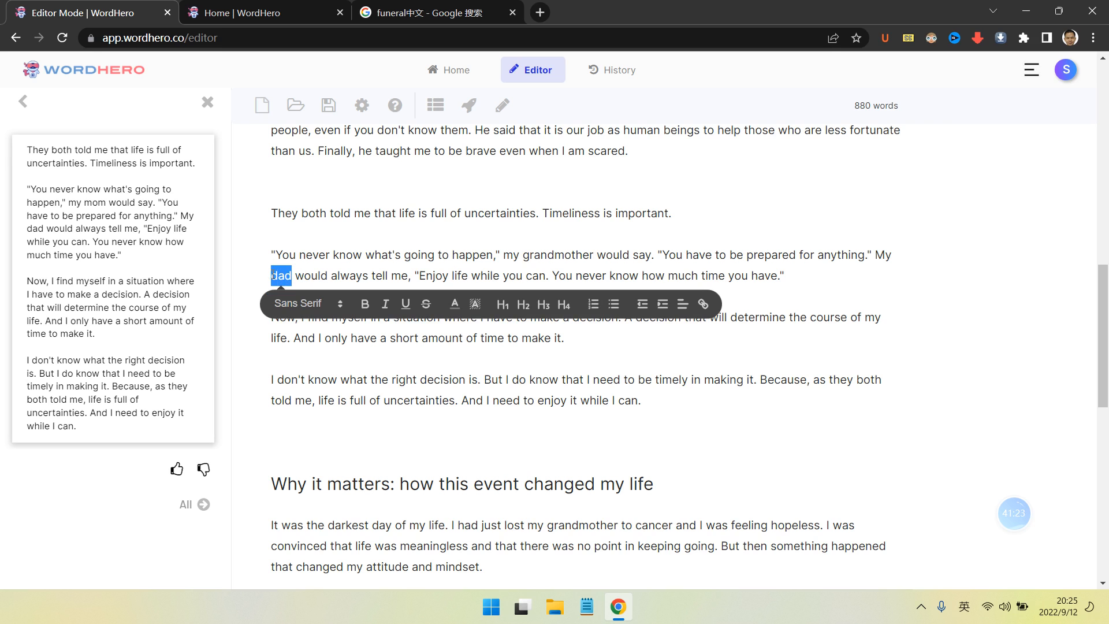
{"action": "type", "text": "Undl"}
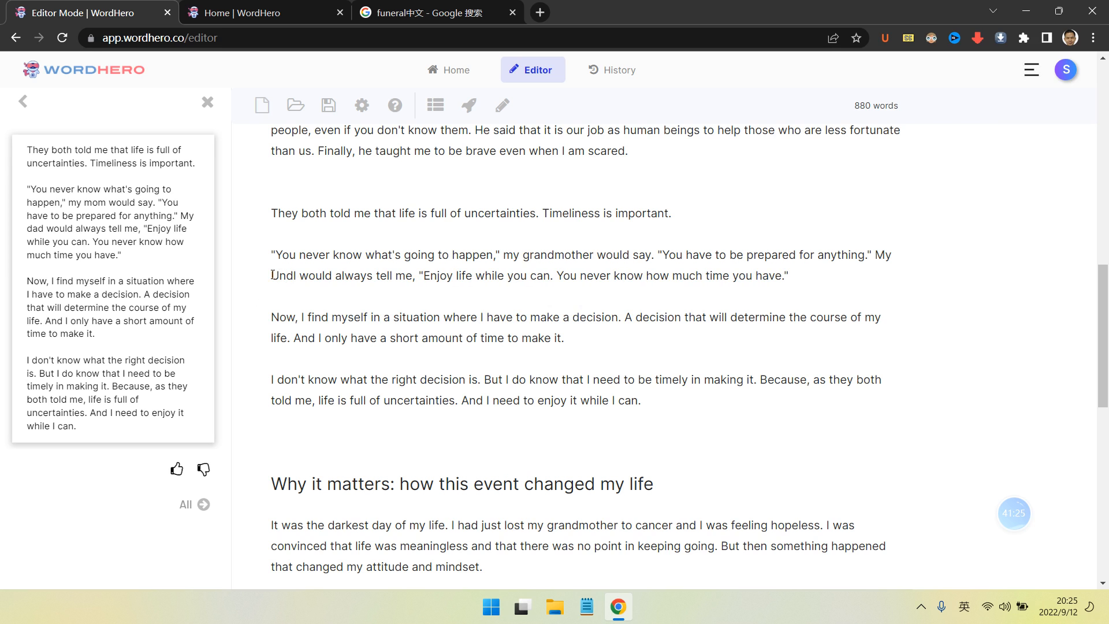
{"action": "key", "text": "BackSpace"}
{"action": "key", "text": "BackSpace"}
{"action": "type", "text": "cle"}
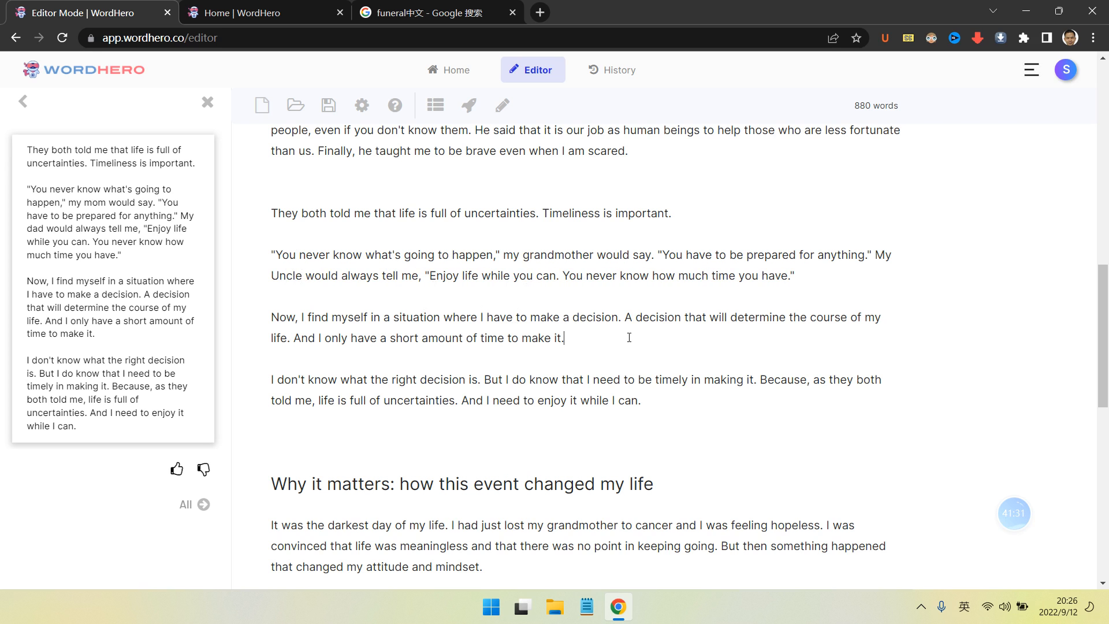
- Review the inserted paragraphs and remove the extra blank line above "They both told me that life is full of uncertainties."
{"action": "left_click", "coordinate": [673, 334]}
{"action": "scroll", "coordinate": [673, 333], "scroll_direction": "down", "scroll_amount": 4}
{"action": "scroll", "coordinate": [673, 333], "scroll_direction": "up", "scroll_amount": 1}
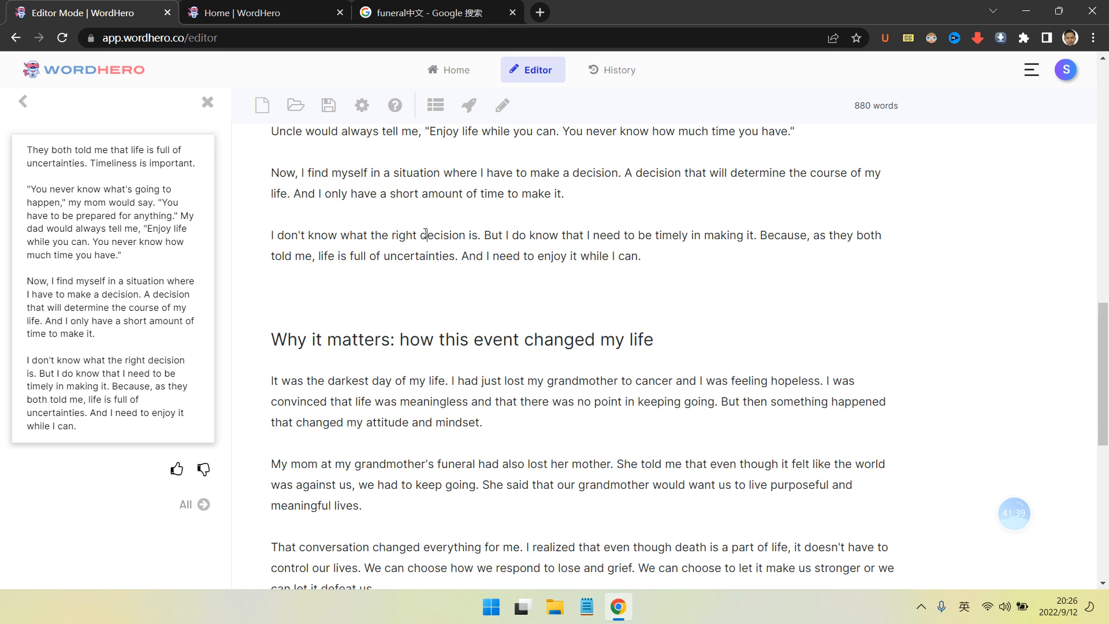
{"action": "left_click_drag", "start_coordinate": [679, 237], "coordinate": [682, 238]}
{"action": "left_click", "coordinate": [608, 265]}
{"action": "scroll", "coordinate": [686, 254], "scroll_direction": "up", "scroll_amount": 6}
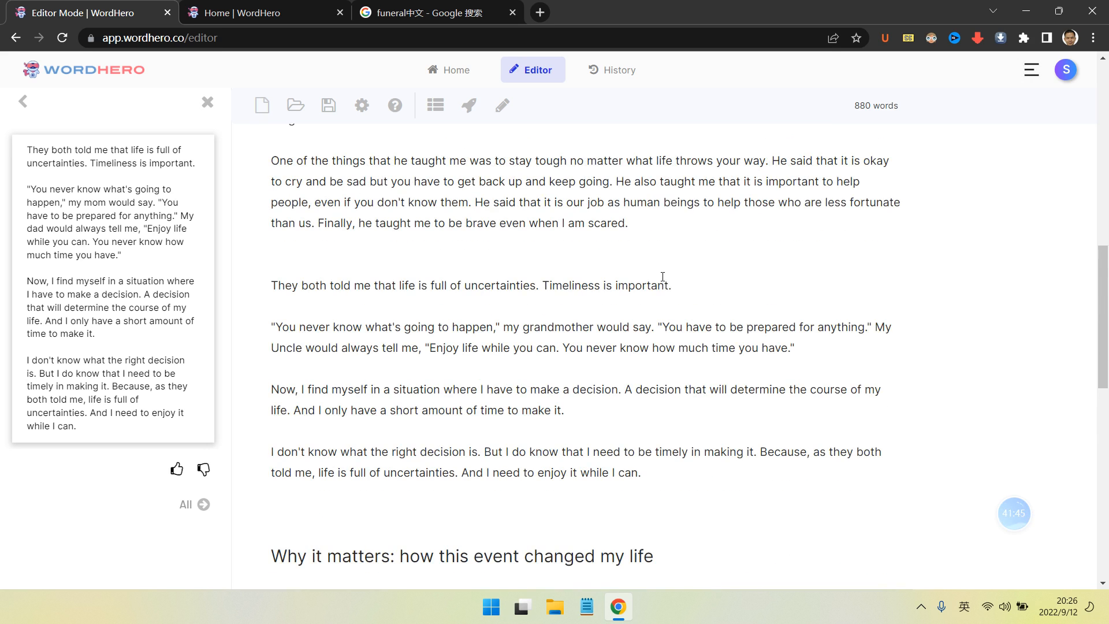
{"action": "left_click", "coordinate": [433, 409]}
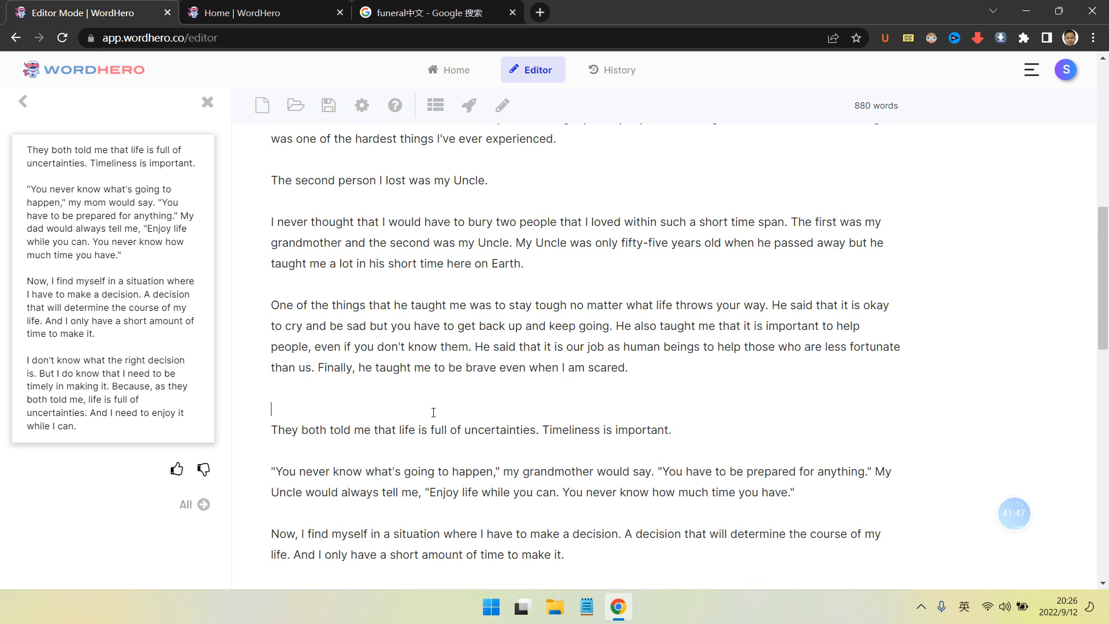
{"action": "key", "text": "BackSpace"}
- Close the generated output and delete the paragraph beginning "My mom at my grandmother's funeral" together with its leftover blank line
{"action": "scroll", "coordinate": [432, 406], "scroll_direction": "up", "scroll_amount": 6}
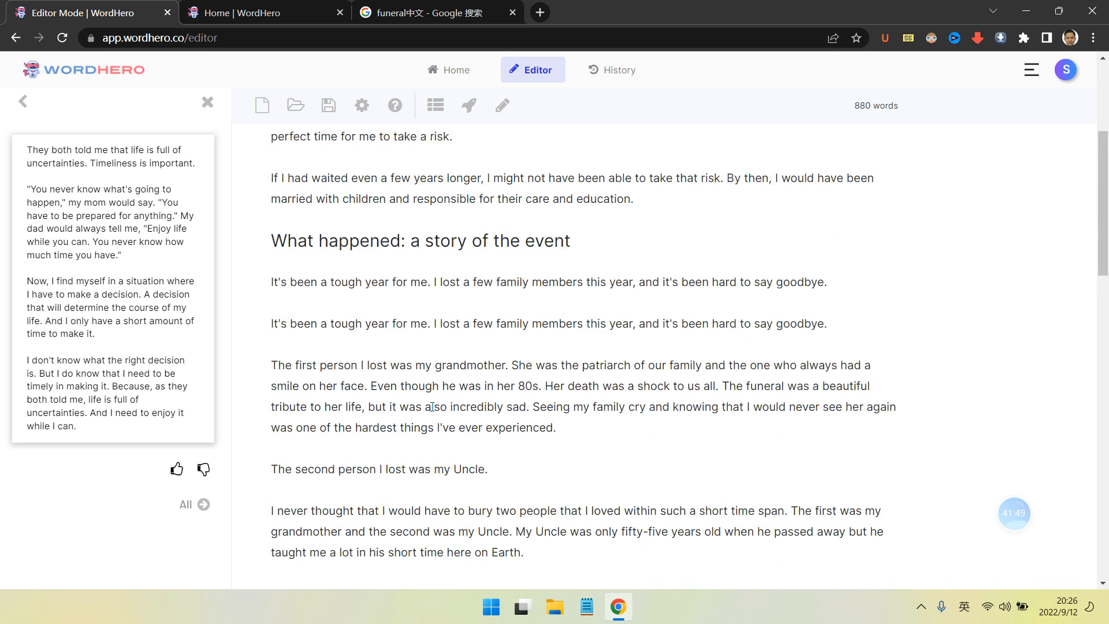
{"action": "scroll", "coordinate": [380, 343], "scroll_direction": "down", "scroll_amount": 12}
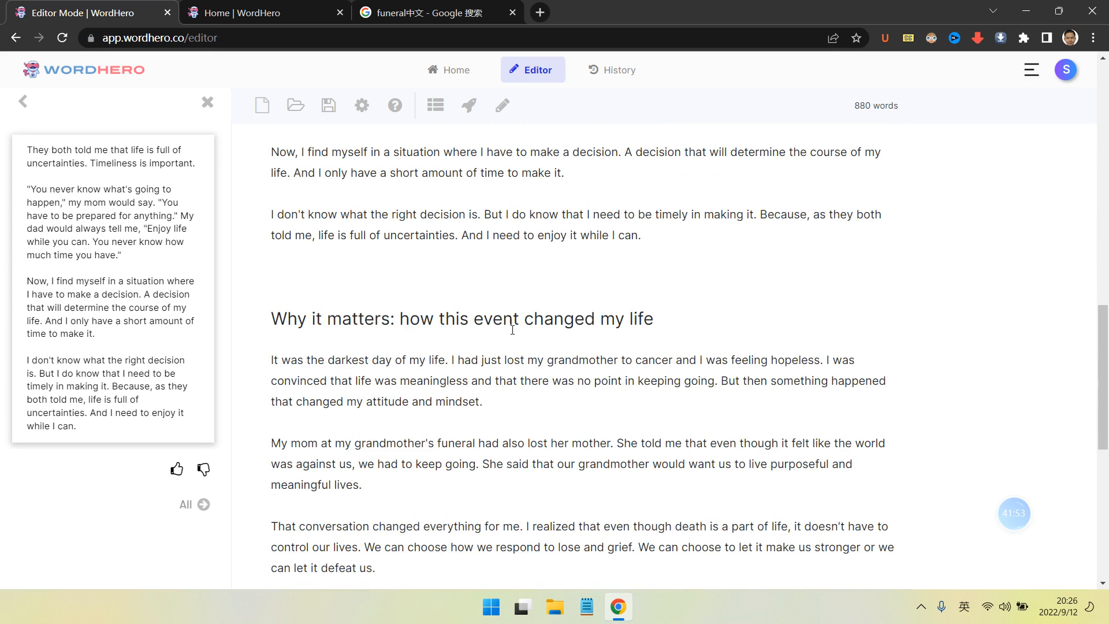
{"action": "scroll", "coordinate": [606, 325], "scroll_direction": "down", "scroll_amount": 1}
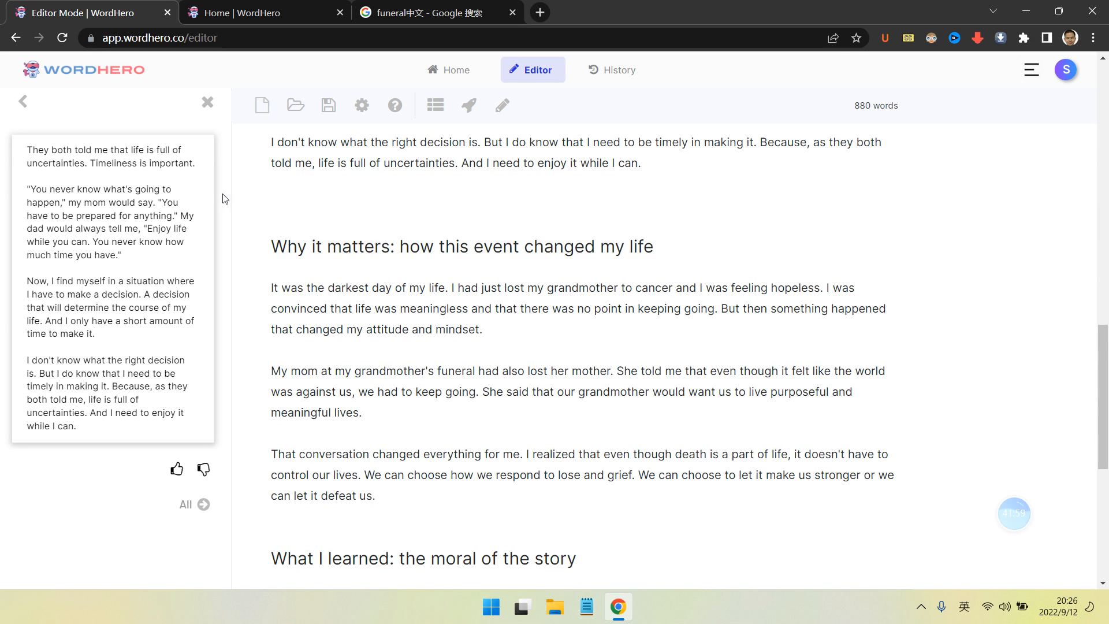
{"action": "left_click", "coordinate": [208, 103]}
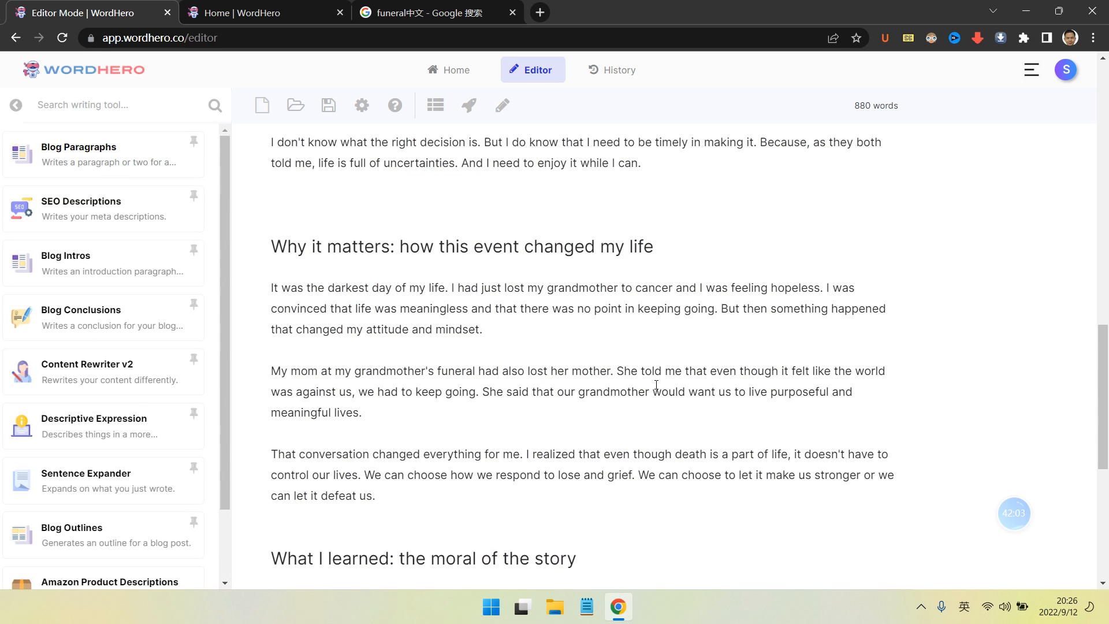
{"action": "left_click_drag", "start_coordinate": [271, 371], "coordinate": [415, 410]}
{"action": "key", "text": "BackSpace"}
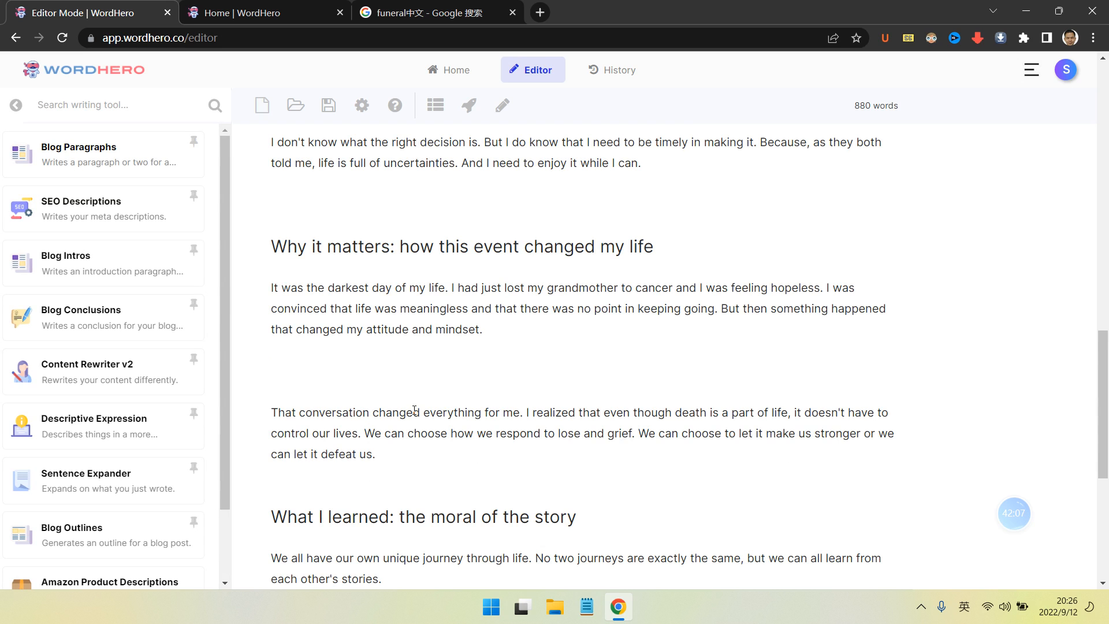
{"action": "left_click_drag", "start_coordinate": [277, 362], "coordinate": [342, 412]}
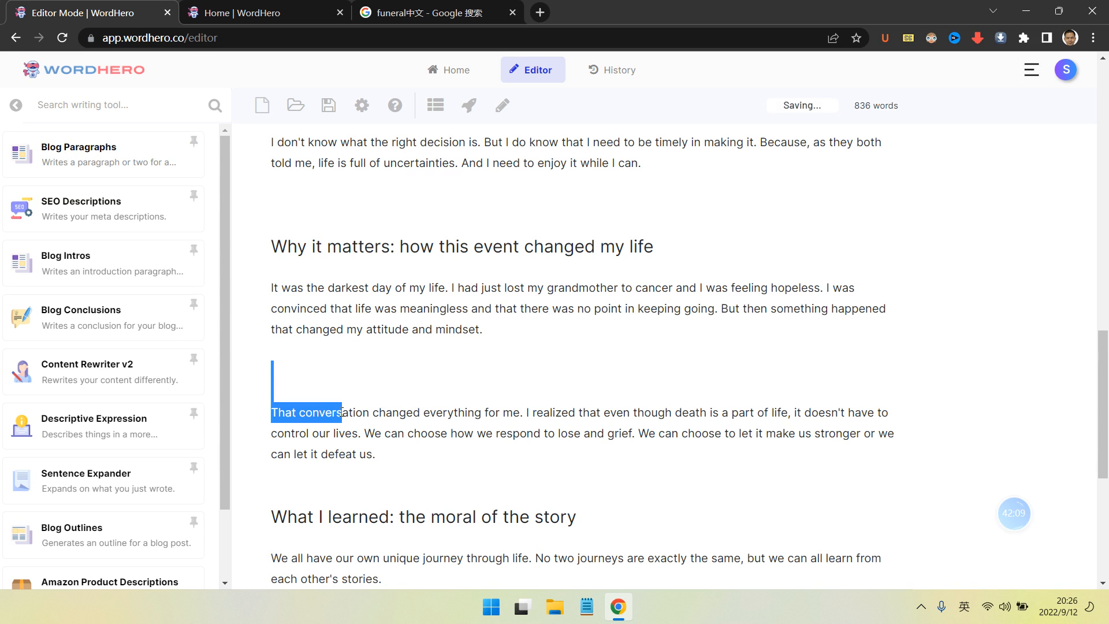
{"action": "left_click", "coordinate": [409, 371]}
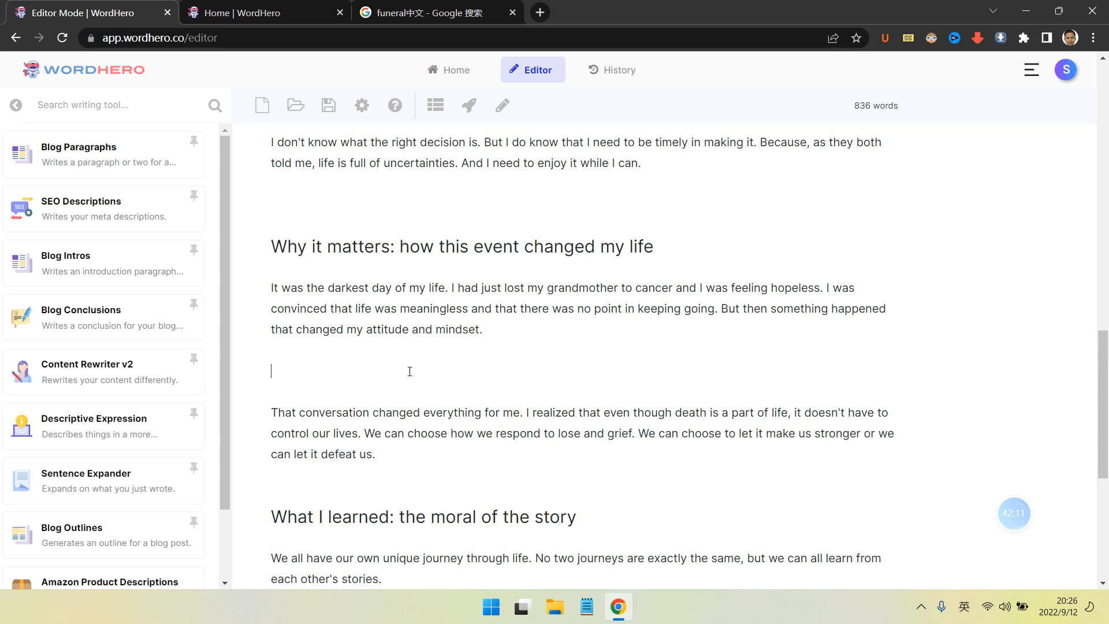
{"action": "key", "text": "BackSpace"}
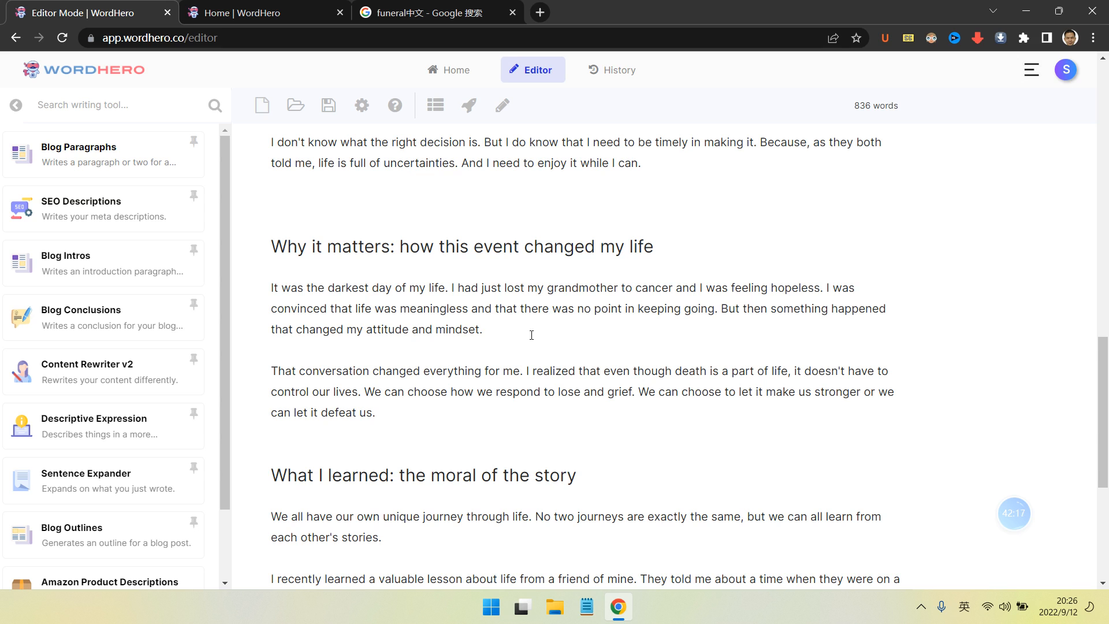
- Delete the sentence "That conversation changed everything for me." from the "Why it matters" section
{"action": "scroll", "coordinate": [531, 335], "scroll_direction": "up", "scroll_amount": 4}
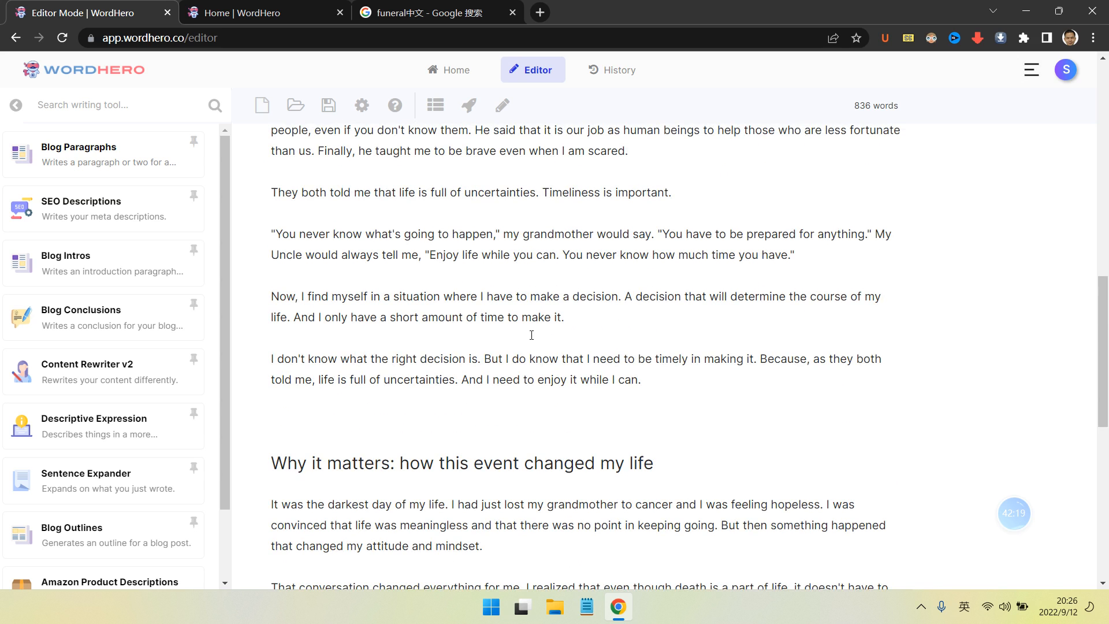
{"action": "scroll", "coordinate": [532, 335], "scroll_direction": "down", "scroll_amount": 4}
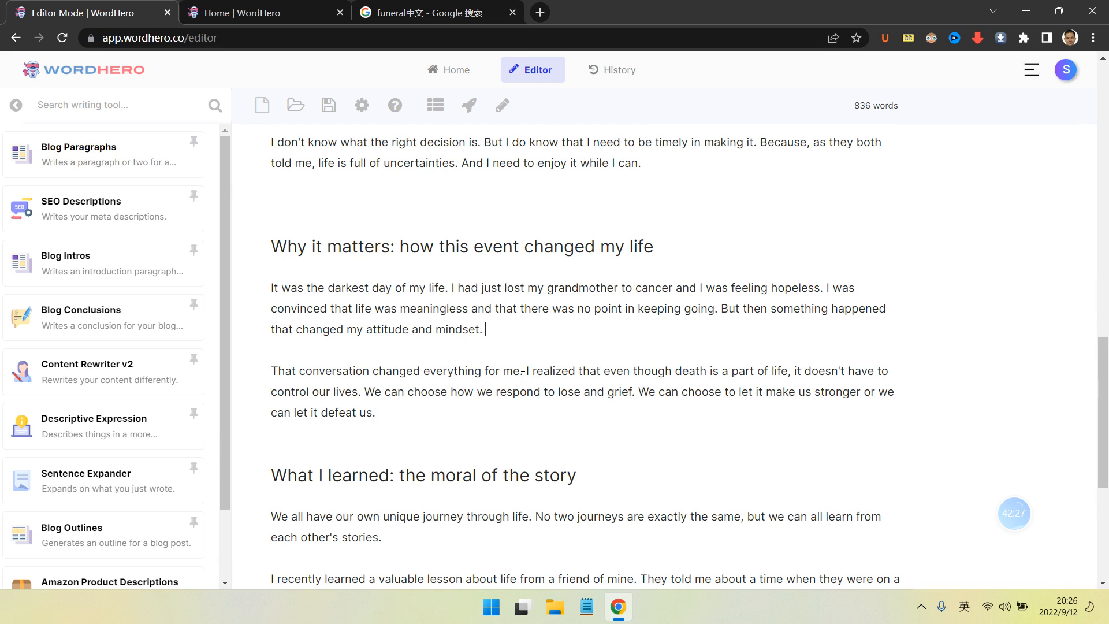
{"action": "left_click_drag", "start_coordinate": [523, 372], "coordinate": [263, 373]}
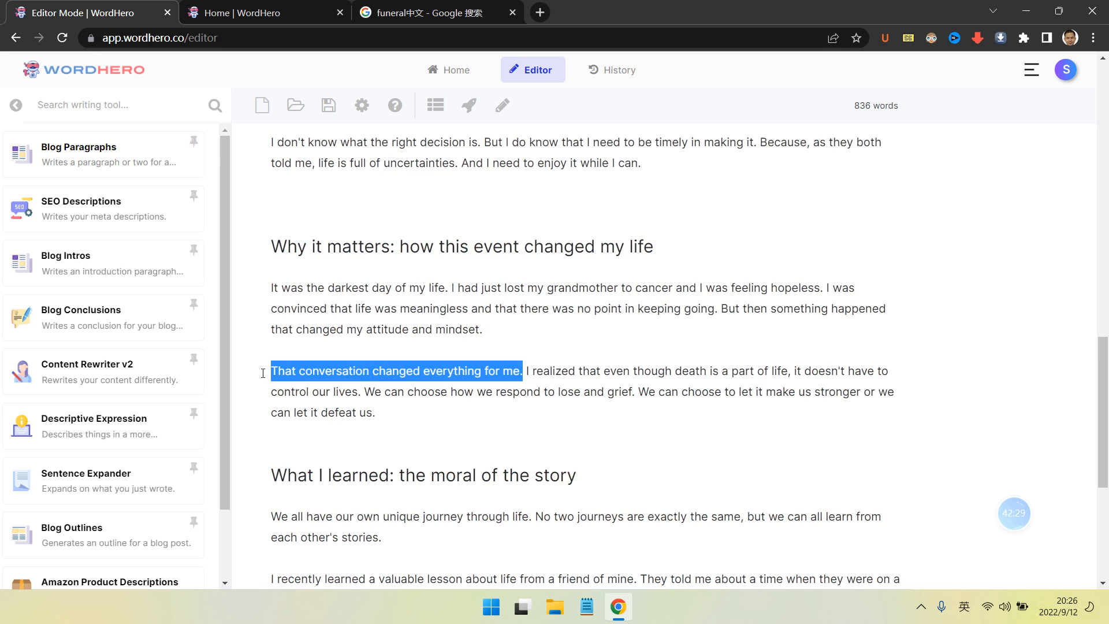
{"action": "key", "text": "BackSpace"}
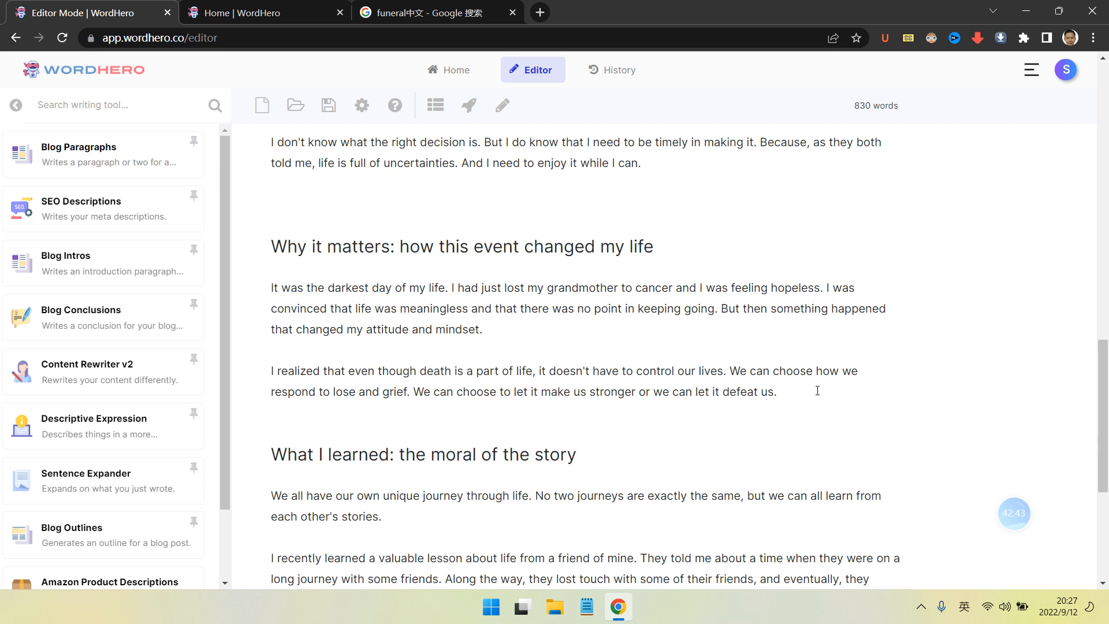
- End the "I realized" paragraph with "And most important, we take care of and love each other." and start a new paragraph below it
{"action": "type", "text": "And most"}
{"action": "key", "text": "BackSpace"}
{"action": "key", "text": "BackSpace"}
{"action": "type", "text": "st important, we"}
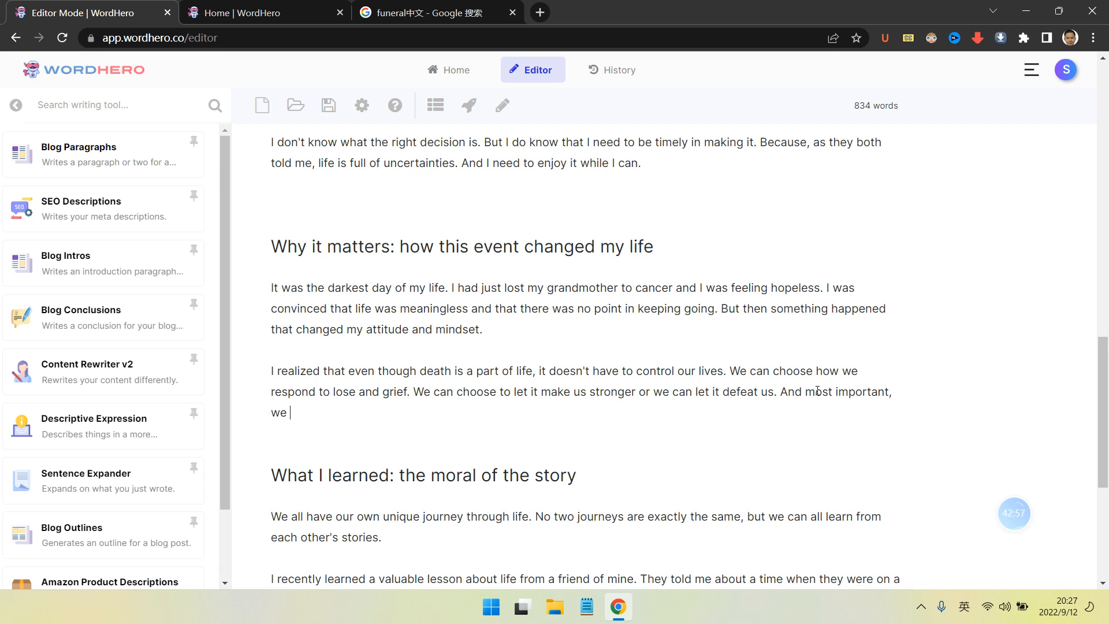
{"action": "type", "text": "take care and love ea"}
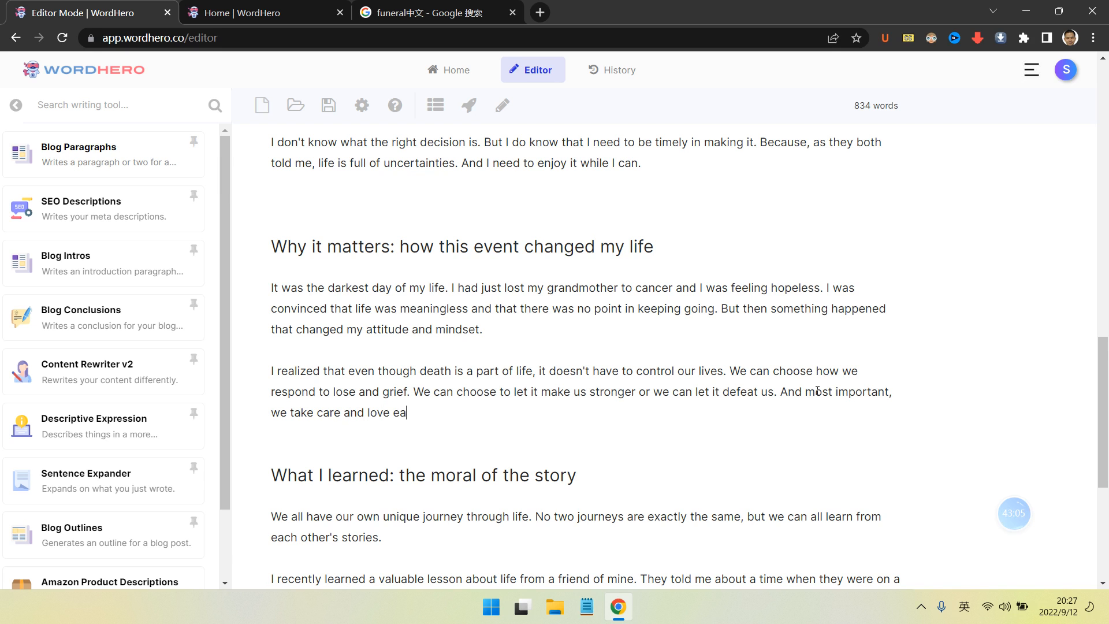
{"action": "type", "text": "ch other."}
{"action": "key", "text": "Return"}
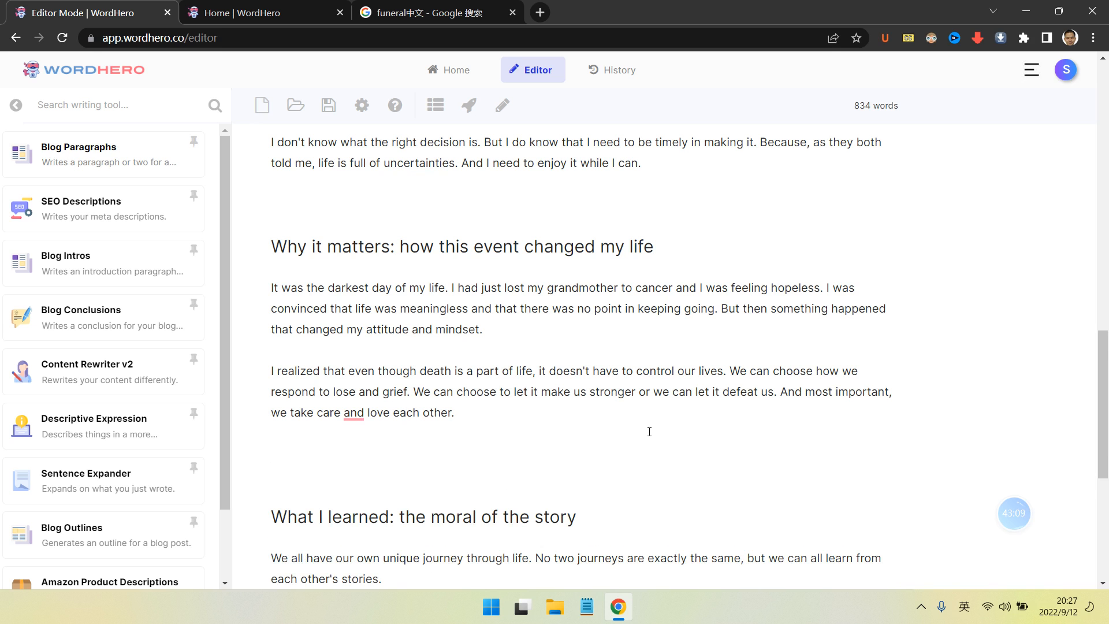
{"action": "mouse_move", "coordinate": [354, 414]}
{"action": "left_click", "coordinate": [374, 451]}
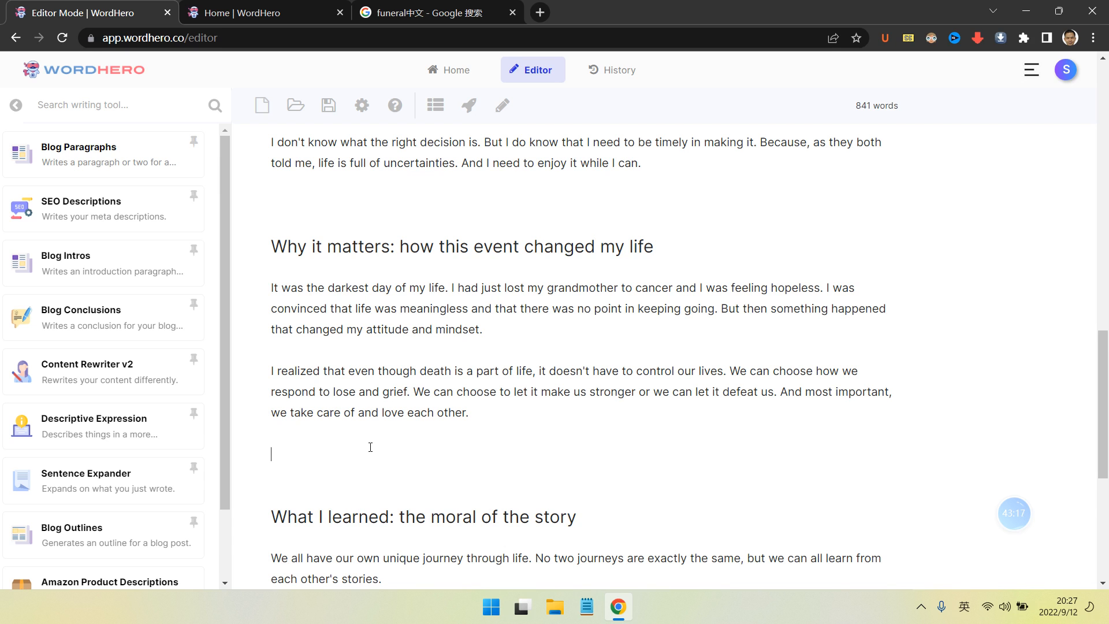
- Write "Don't waste the time. Love and help people around you while you can." as the last paragraph of the "Why it matters" section
{"action": "type", "text": "Dont"}
{"action": "type", "text": "'t wast"}
{"action": "type", "text": "e the ti"}
{"action": "type", "text": "me"}
{"action": "type", "text": "."}
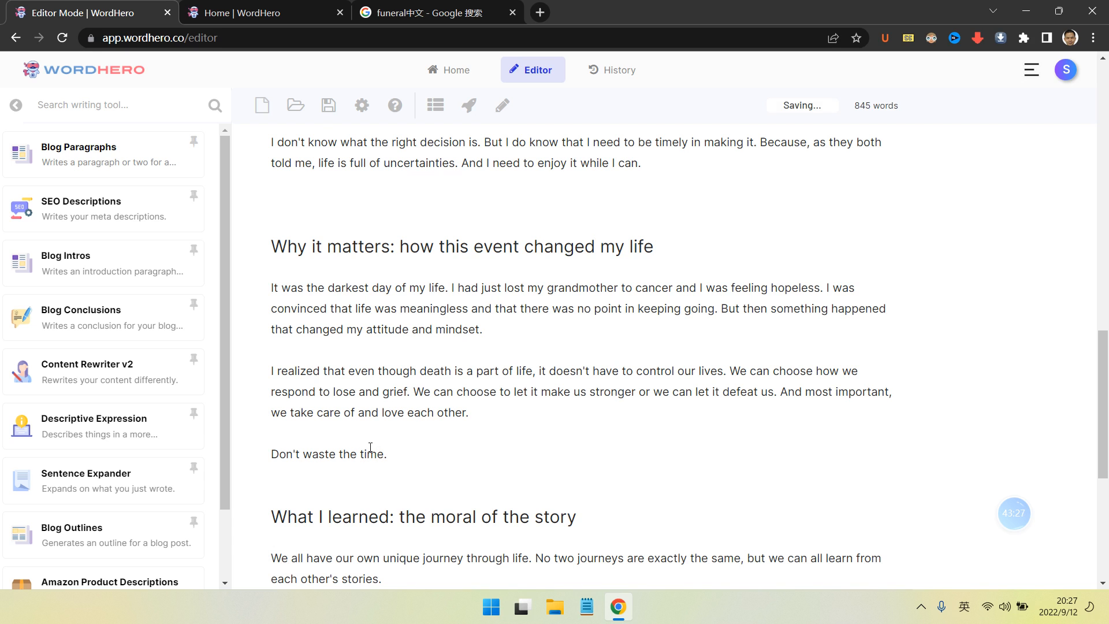
{"action": "type", "text": " Love peop"}
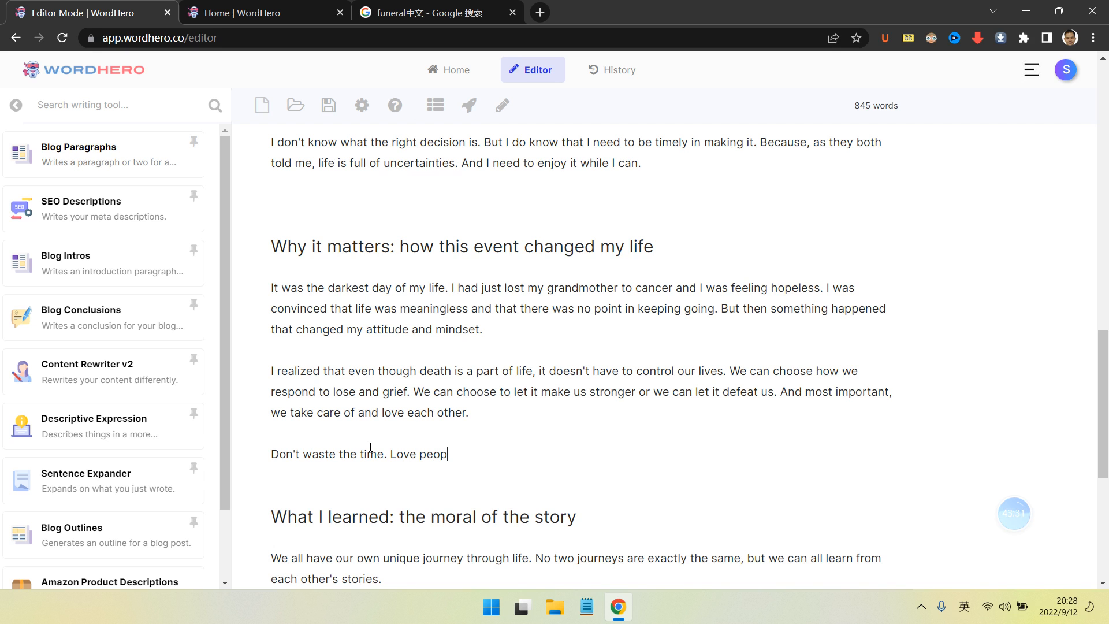
{"action": "type", "text": "learound "}
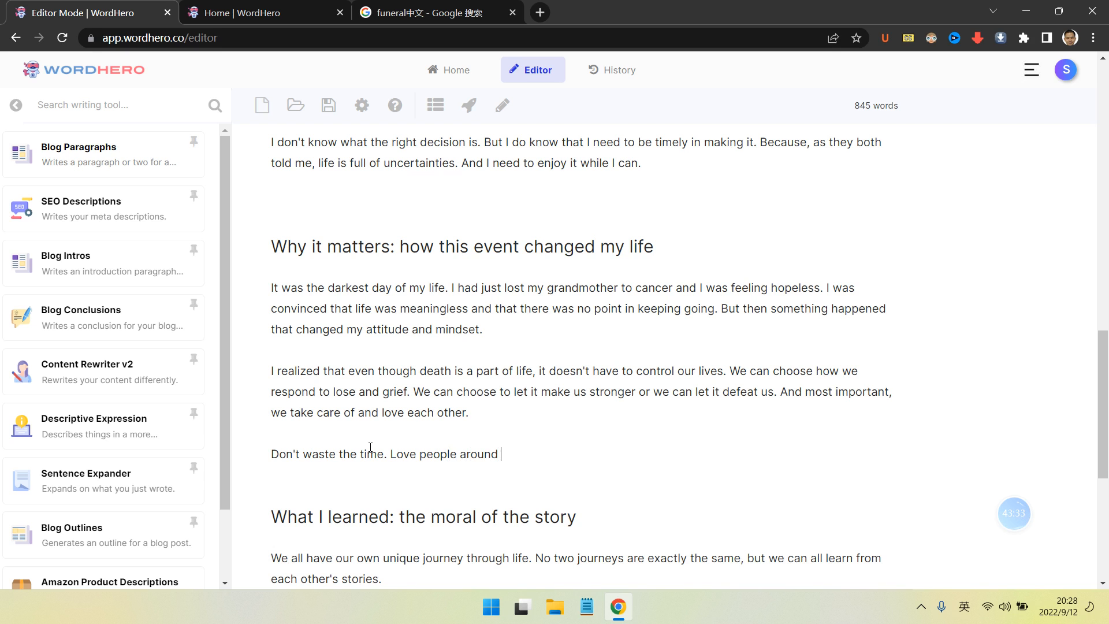
{"action": "type", "text": "you while you can."}
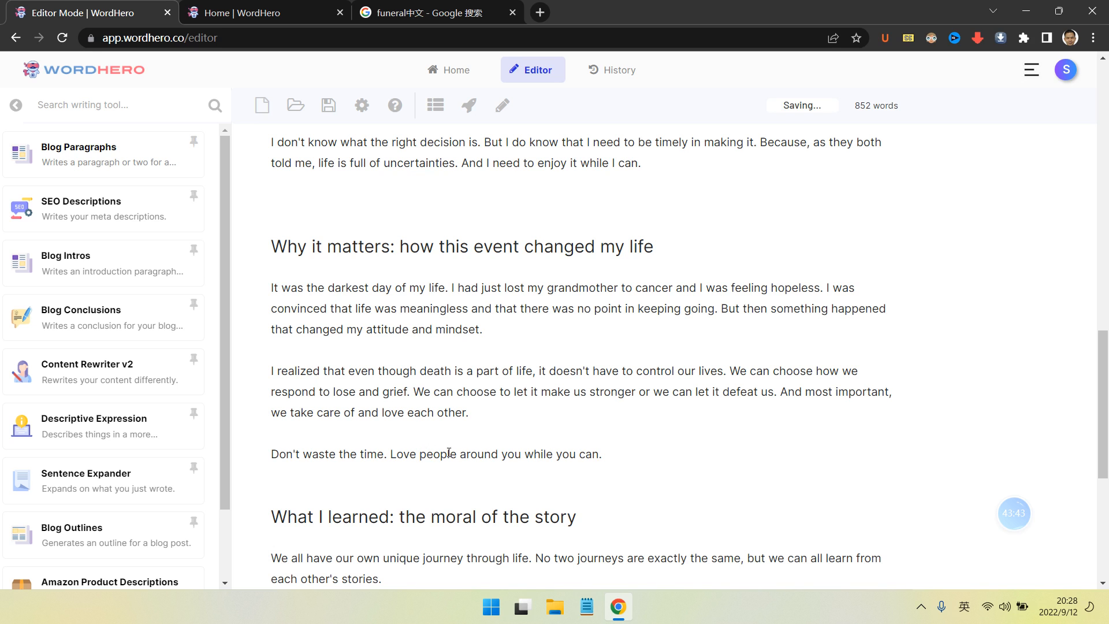
{"action": "type", "text": "and help"}
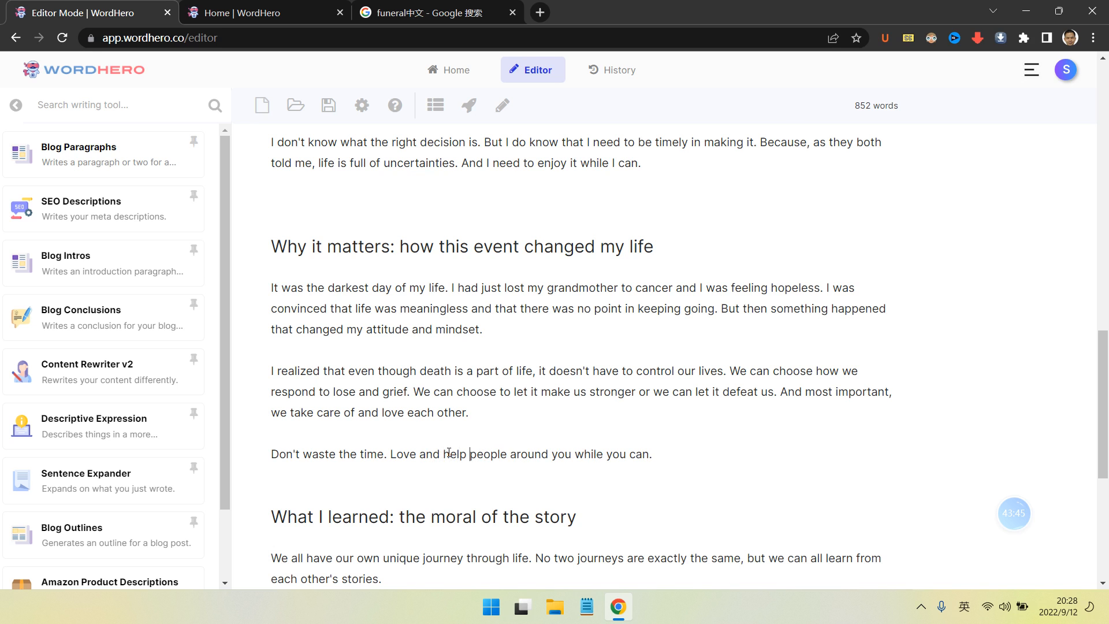
- Append "You don't have enough time to do everything, but always have the time to do important things in life." to that paragraph
{"action": "left_click_drag", "start_coordinate": [655, 454], "coordinate": [279, 444]}
{"action": "left_click", "coordinate": [703, 433]}
{"action": "type", "text": "You'"}
{"action": "type", "text": " don't h"}
{"action": "type", "text": "ave "}
{"action": "type", "text": "engh"}
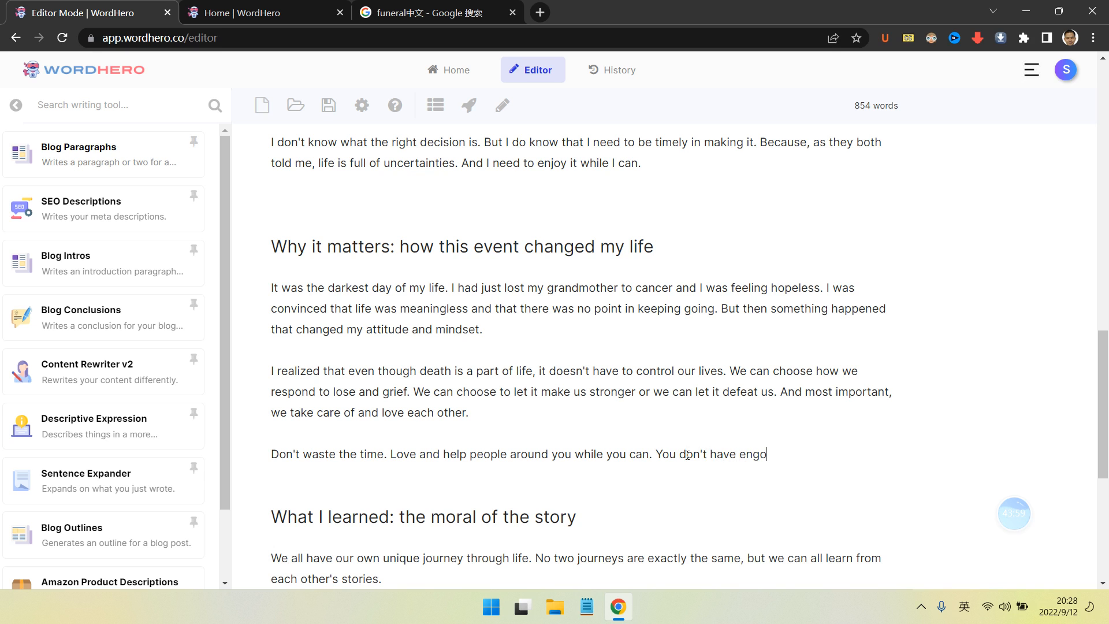
{"action": "key", "text": "BackSpace"}
{"action": "key", "text": "BackSpace"}
{"action": "type", "text": "ough time to"}
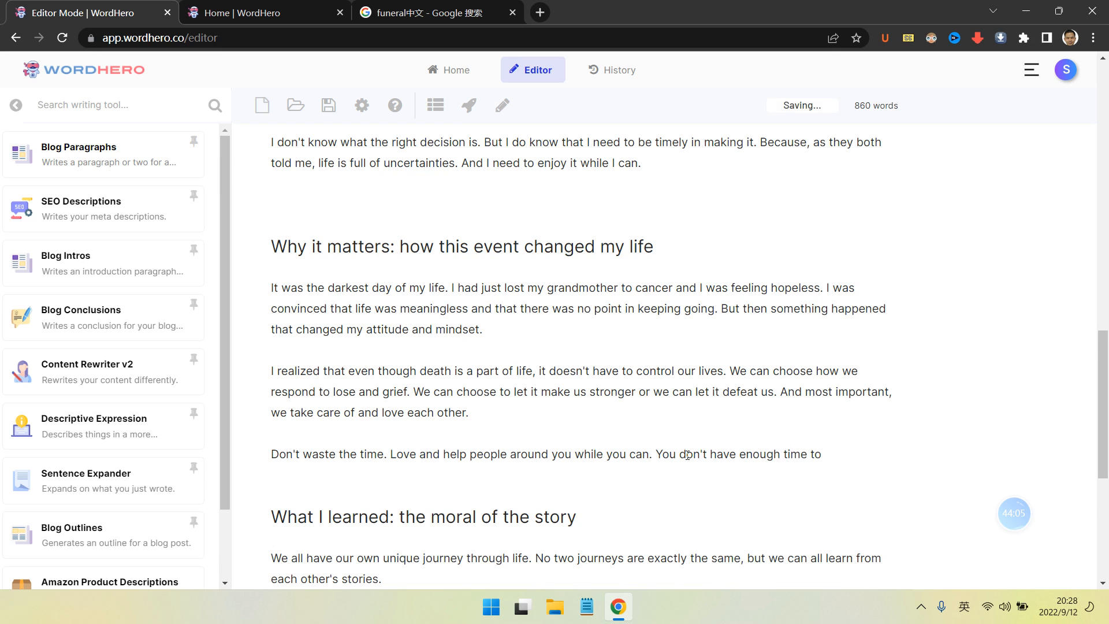
{"action": "type", "text": "do everything, "}
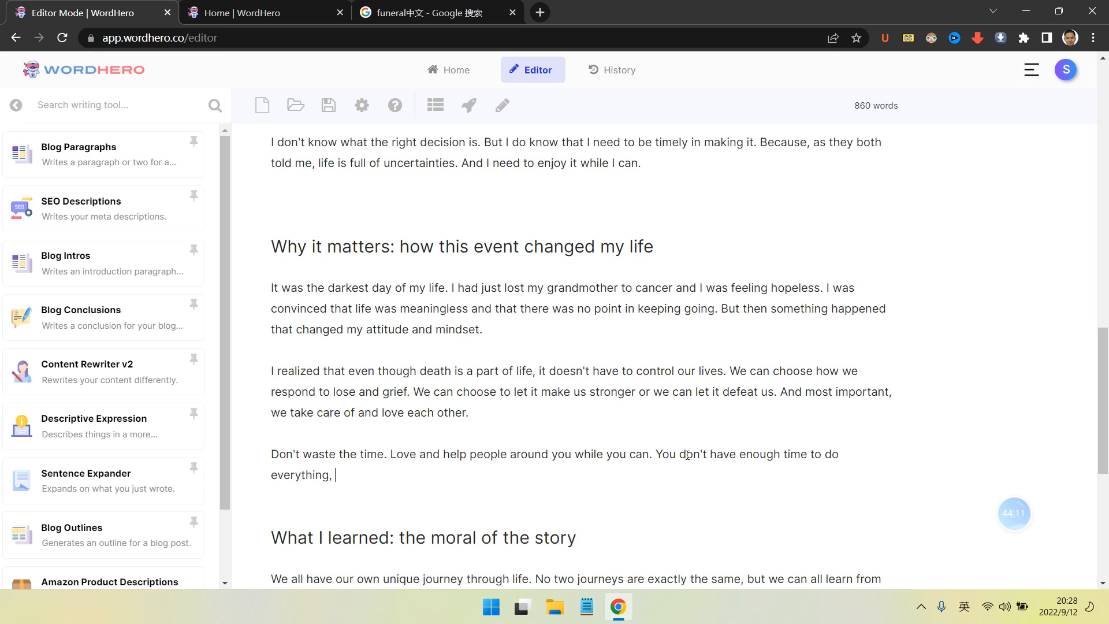
{"action": "type", "text": "but always the"}
{"action": "key", "text": "BackSpace"}
{"action": "key", "text": "BackSpace"}
{"action": "key", "text": "BackSpace"}
{"action": "type", "text": "and"}
{"action": "key", "text": "BackSpace"}
{"action": "key", "text": "BackSpace"}
{"action": "key", "text": "BackSpace"}
{"action": "key", "text": "BackSpace"}
{"action": "type", "text": "have the time t"}
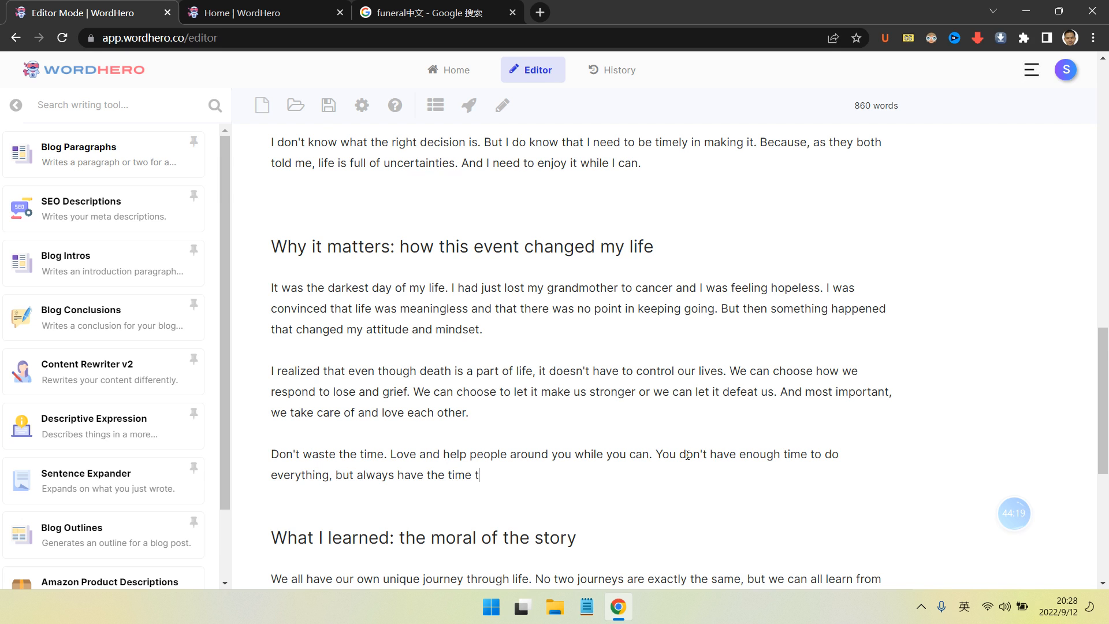
{"action": "type", "text": "o do important things"}
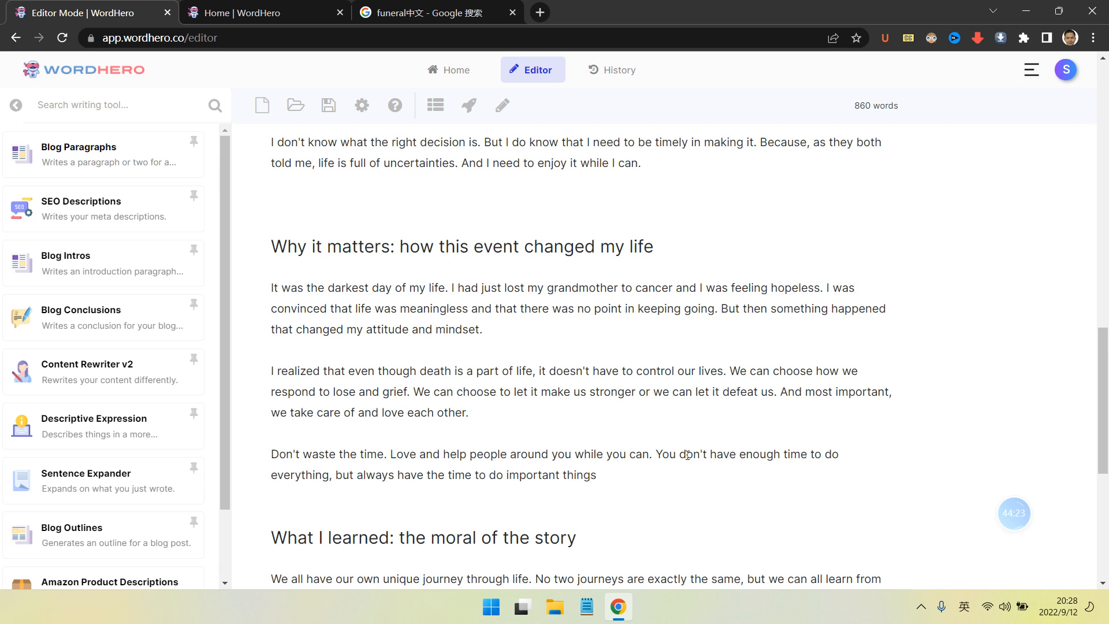
{"action": "type", "text": " in life."}
- Fill the Blog Paragraphs tool's short description with the article text from "Love and help people" through "important things in life."
{"action": "left_click_drag", "start_coordinate": [658, 482], "coordinate": [270, 454]}
{"action": "left_click", "coordinate": [86, 153]}
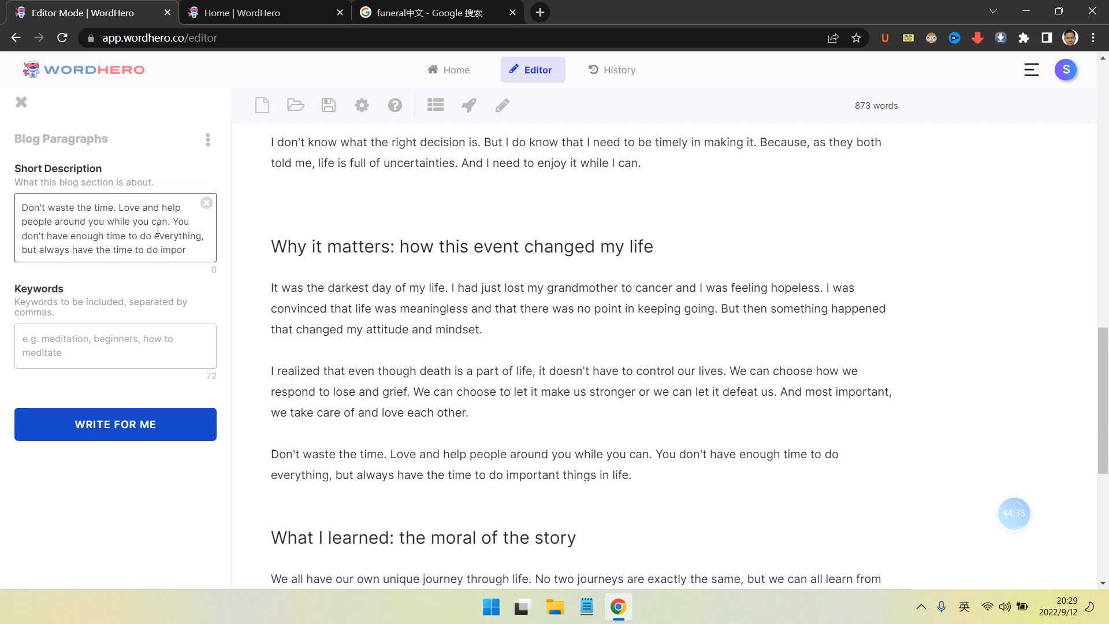
{"action": "left_click_drag", "start_coordinate": [389, 454], "coordinate": [693, 485]}
{"action": "key", "text": "ctrl+c"}
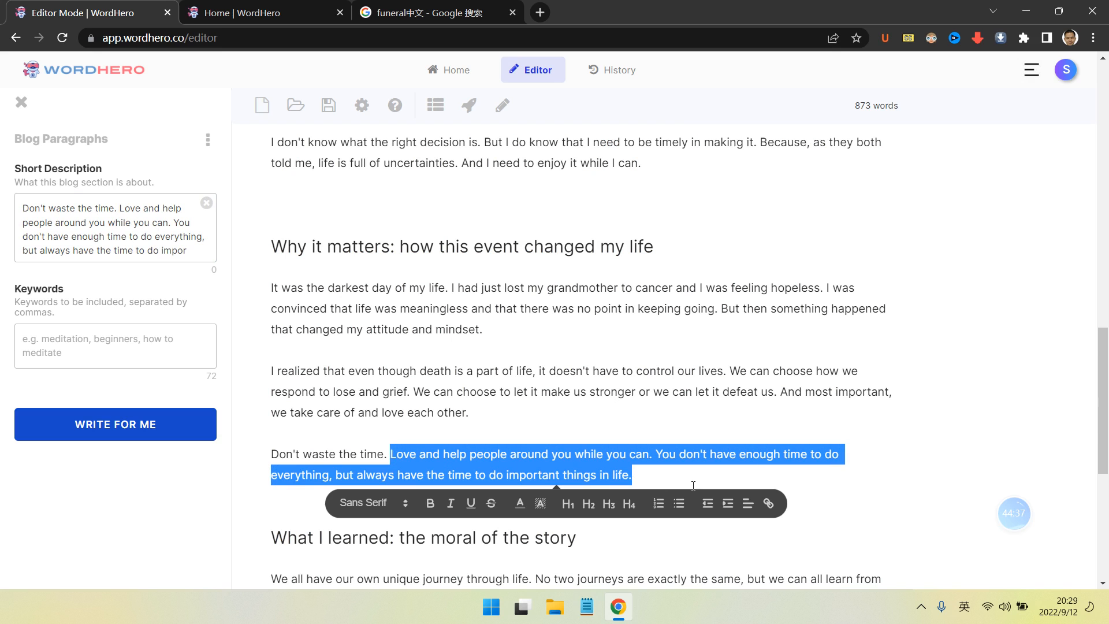
{"action": "left_click_drag", "start_coordinate": [186, 250], "coordinate": [3, 202]}
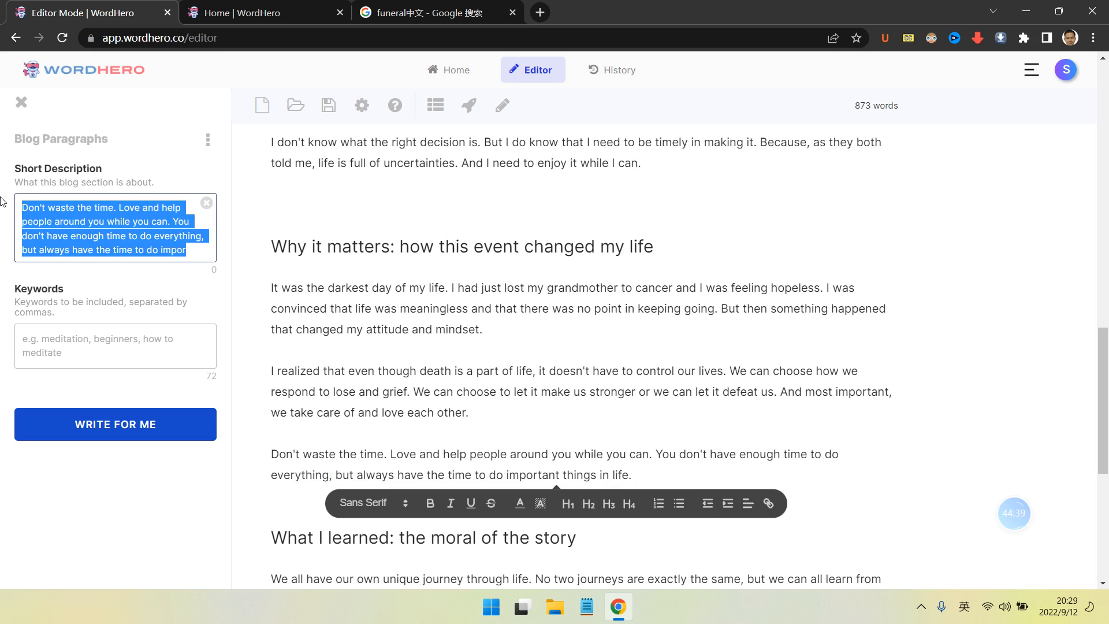
{"action": "key", "text": "ctrl+v"}
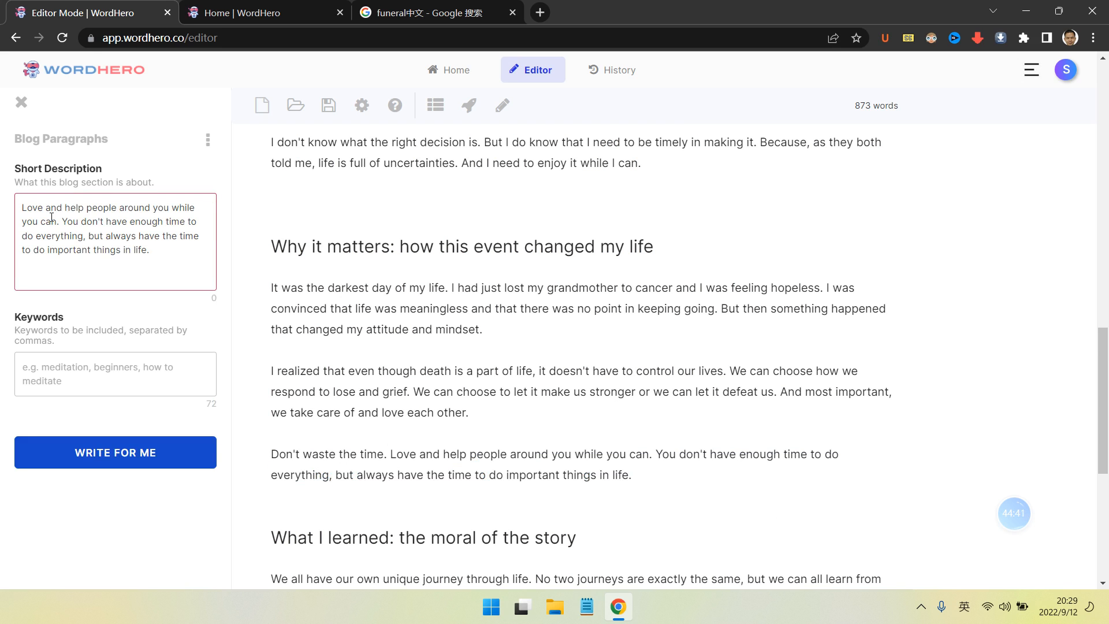
{"action": "key", "text": "BackSpace"}
{"action": "key", "text": "BackSpace"}
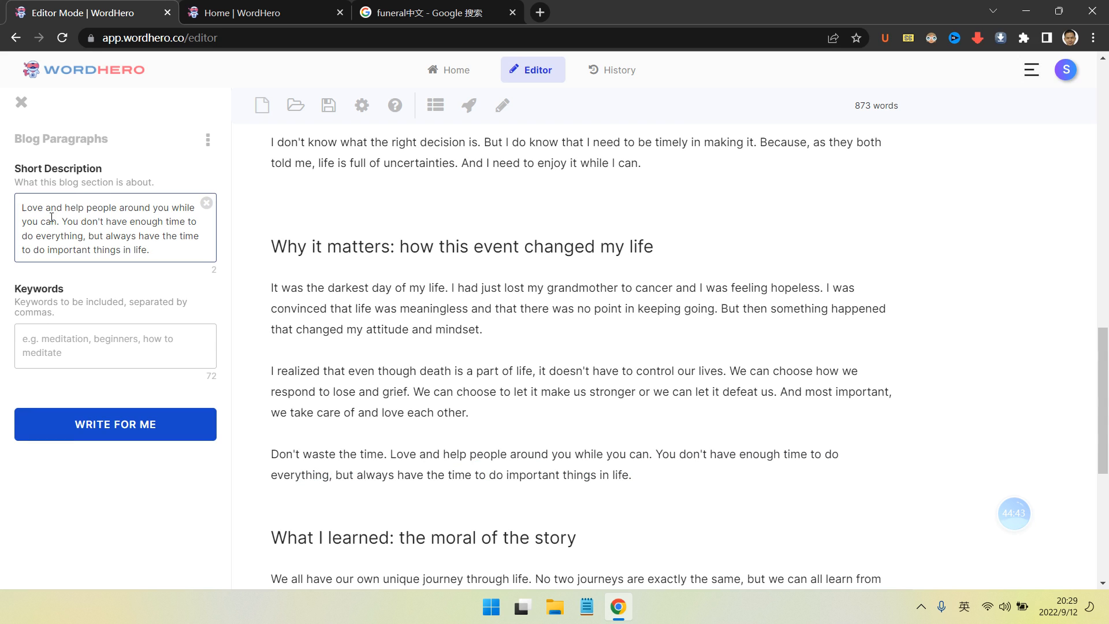
- Set the keywords to "timeliness, act while you can, make a difference every day" and generate the blog paragraph
{"action": "left_click", "coordinate": [169, 341]}
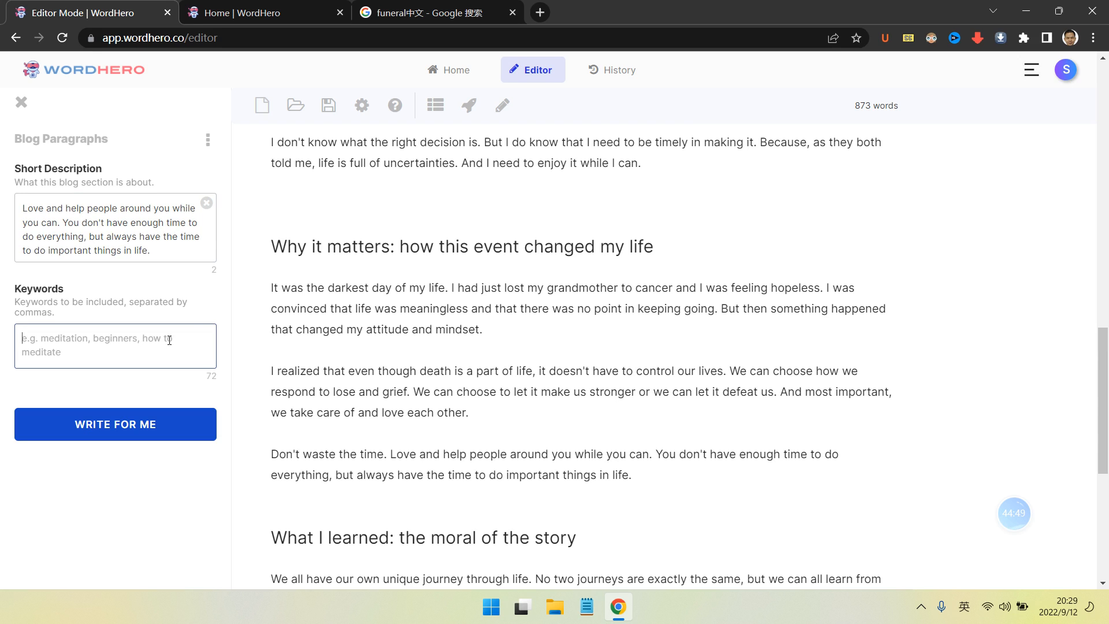
{"action": "type", "text": "timeliness, "}
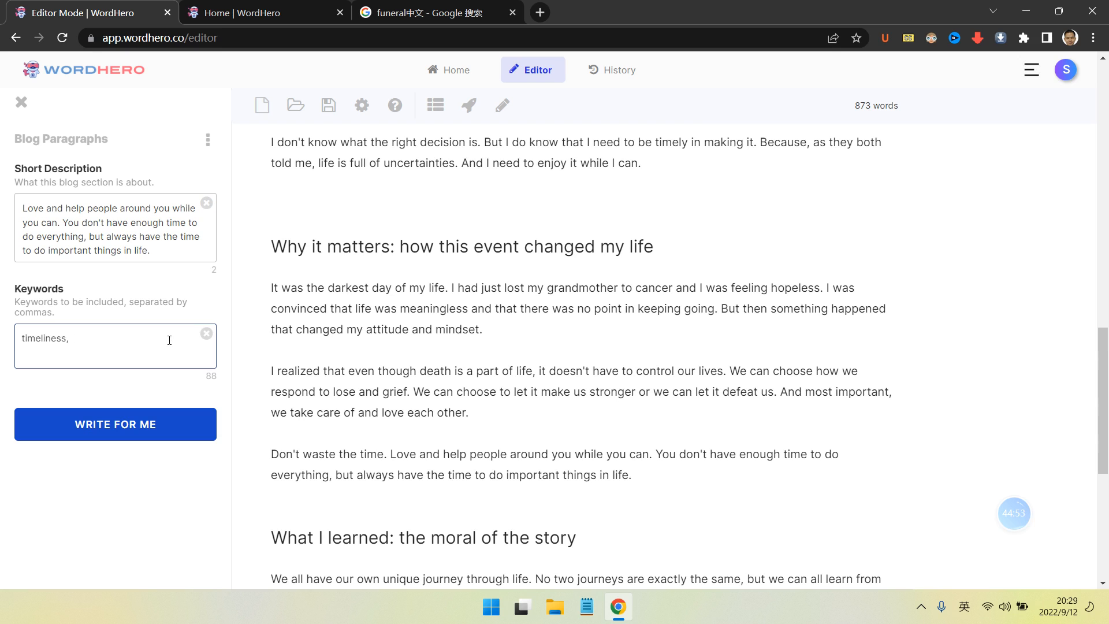
{"action": "type", "text": "act whe"}
{"action": "key", "text": "BackSpace"}
{"action": "type", "text": "ile you can, make a difference every "}
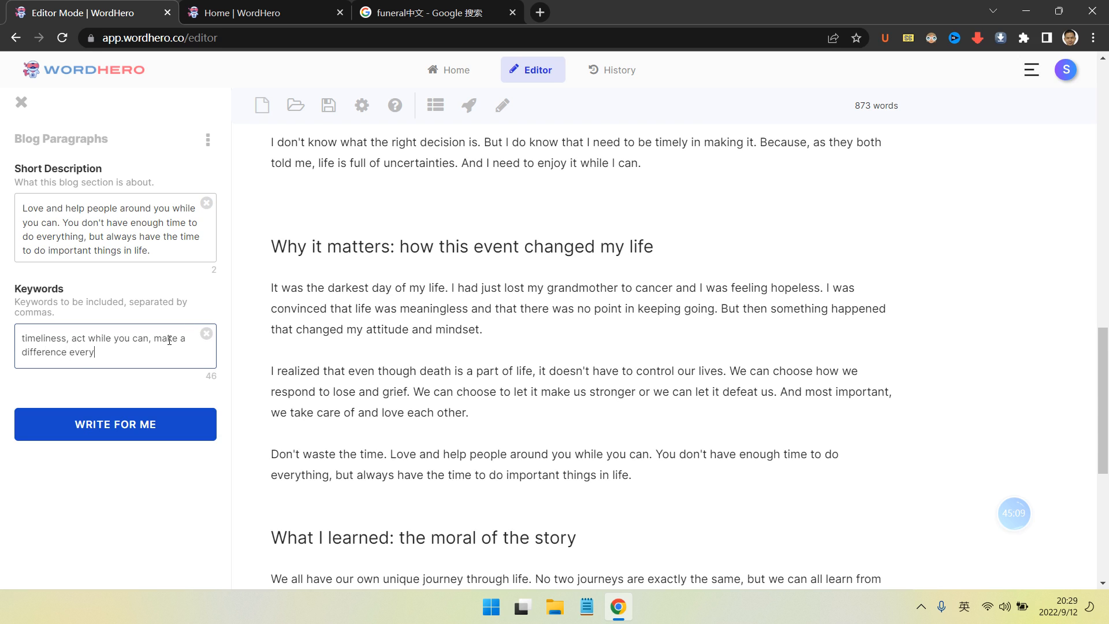
{"action": "type", "text": "day"}
{"action": "left_click", "coordinate": [114, 423]}
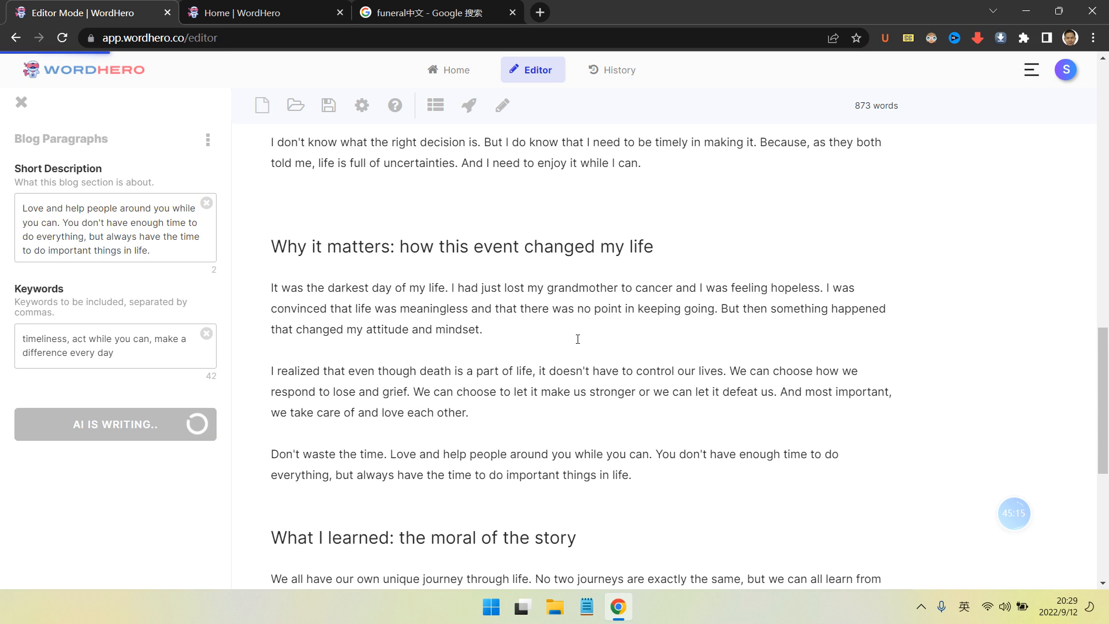
{"action": "scroll", "coordinate": [577, 339], "scroll_direction": "down", "scroll_amount": 3}
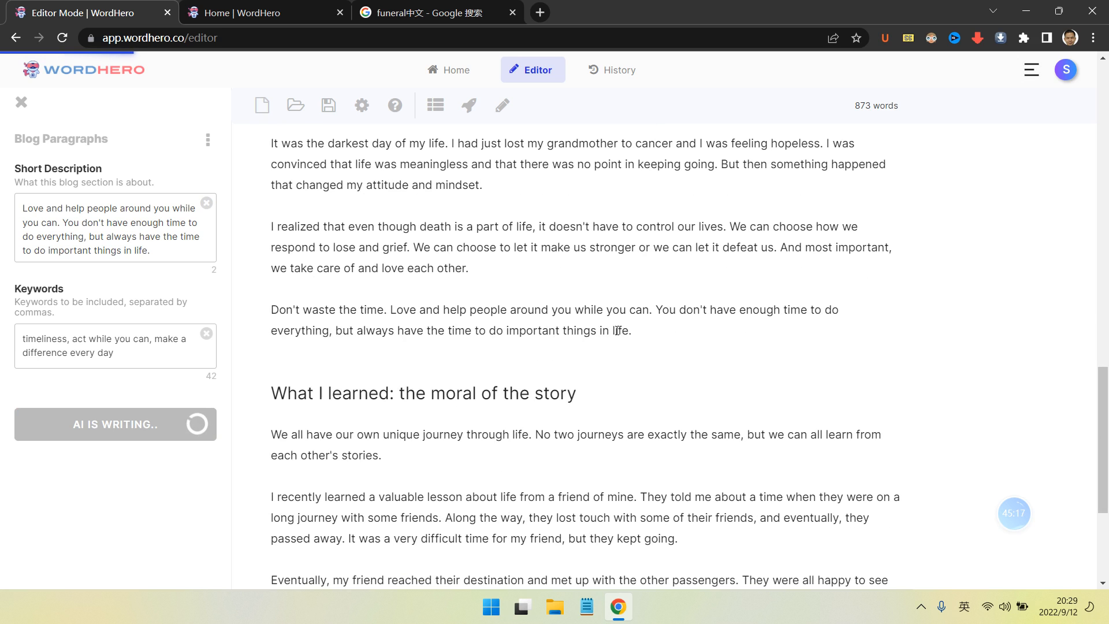
{"action": "scroll", "coordinate": [635, 318], "scroll_direction": "up", "scroll_amount": 1}
{"action": "left_click", "coordinate": [202, 215]}
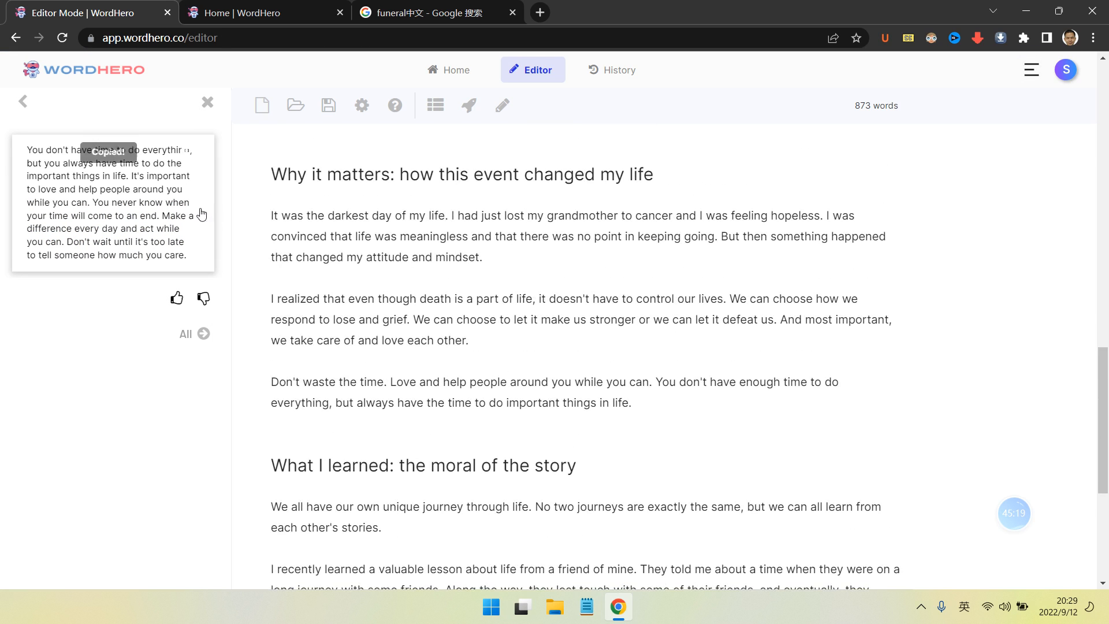
{"action": "scroll", "coordinate": [607, 463], "scroll_direction": "down", "scroll_amount": 3}
{"action": "left_click", "coordinate": [682, 265]}
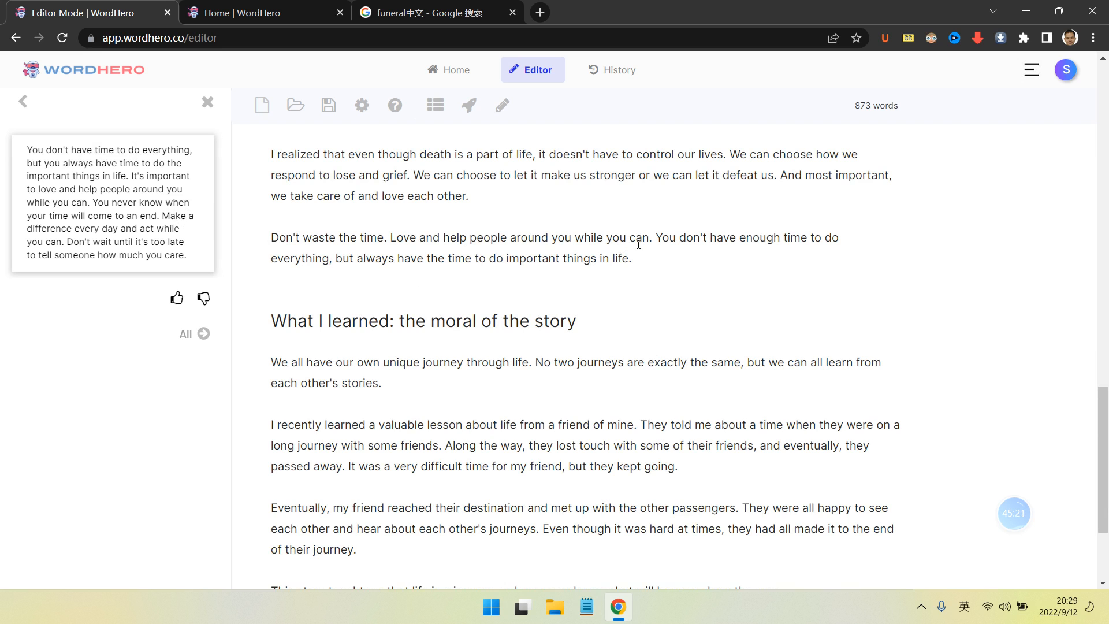
{"action": "key", "text": "Return"}
{"action": "key", "text": "ctrl+v"}
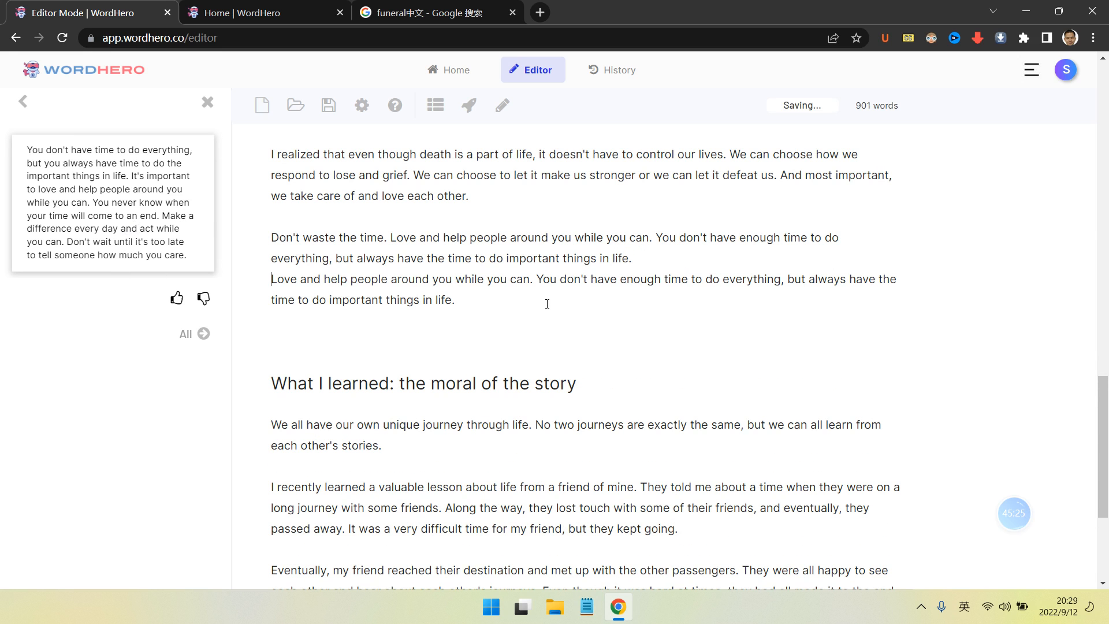
{"action": "key", "text": "ctrl+z"}
- Copy the generated paragraph and insert it as a new paragraph below the one beginning "Don't waste the time."
{"action": "left_click", "coordinate": [110, 151]}
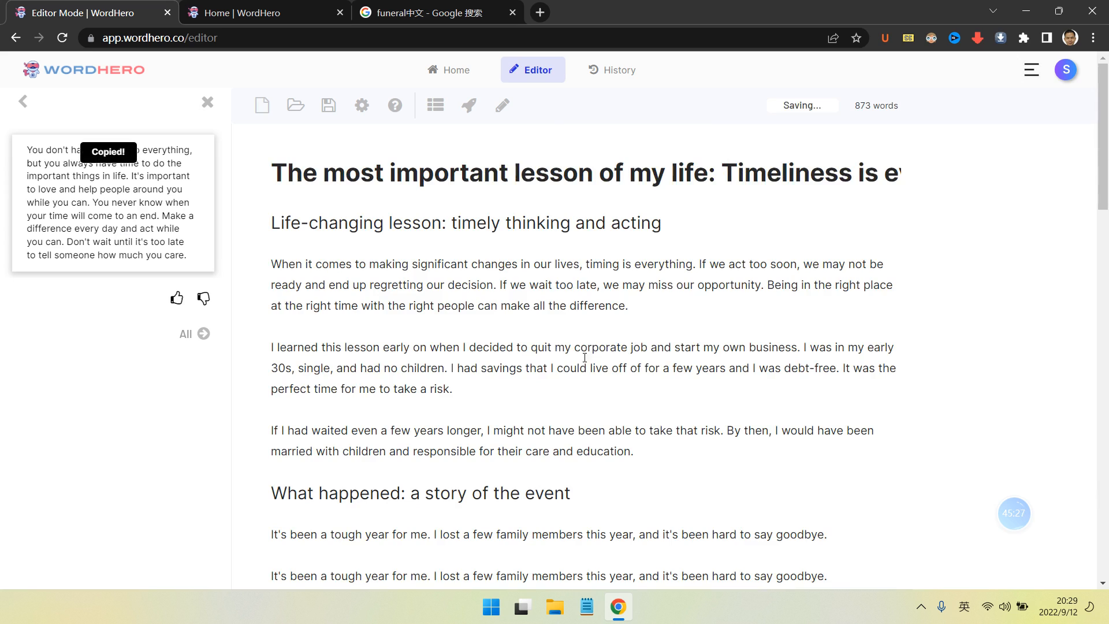
{"action": "scroll", "coordinate": [620, 349], "scroll_direction": "down", "scroll_amount": 10}
{"action": "scroll", "coordinate": [620, 349], "scroll_direction": "down", "scroll_amount": 12}
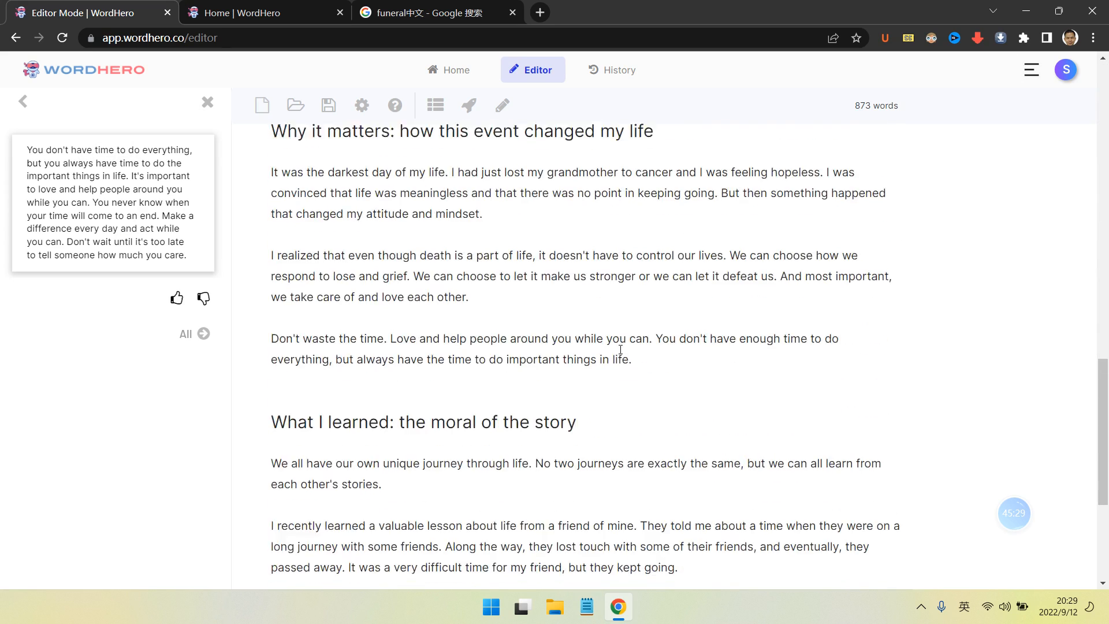
{"action": "scroll", "coordinate": [600, 356], "scroll_direction": "up", "scroll_amount": 3}
{"action": "left_click", "coordinate": [684, 309]}
{"action": "key", "text": "Return"}
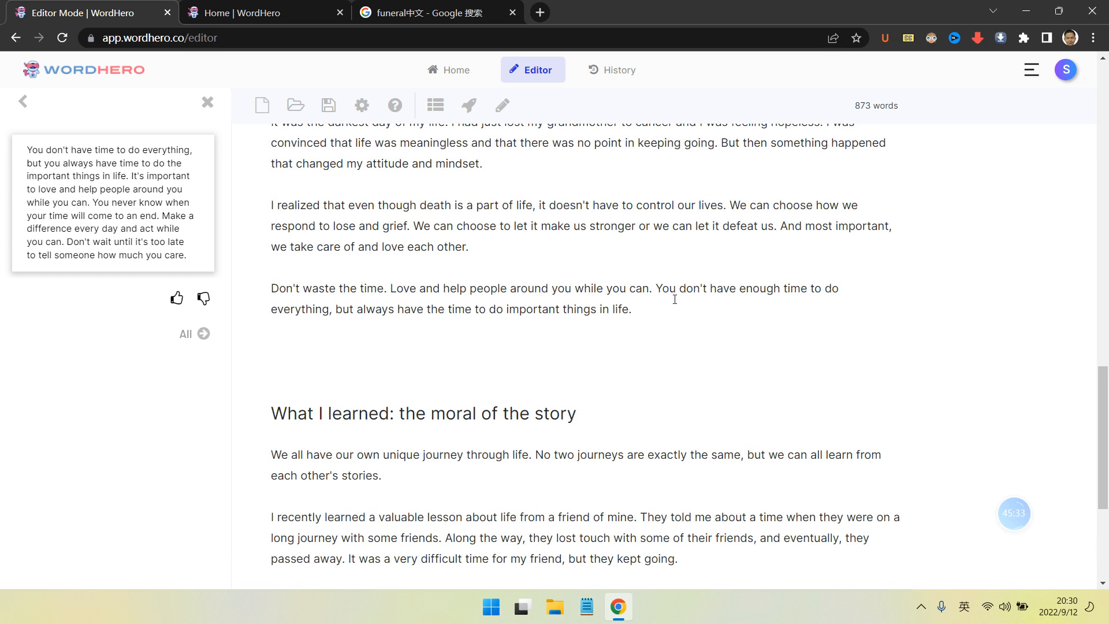
{"action": "type", "text": "You don't have time to do everything, but you always have time to do the important things in life. It's important to love and help people around you while you can. You never know when your time will come to an end. Make a difference every day and act while you can. Don't wait until it's too late to tell someone how much you care."}
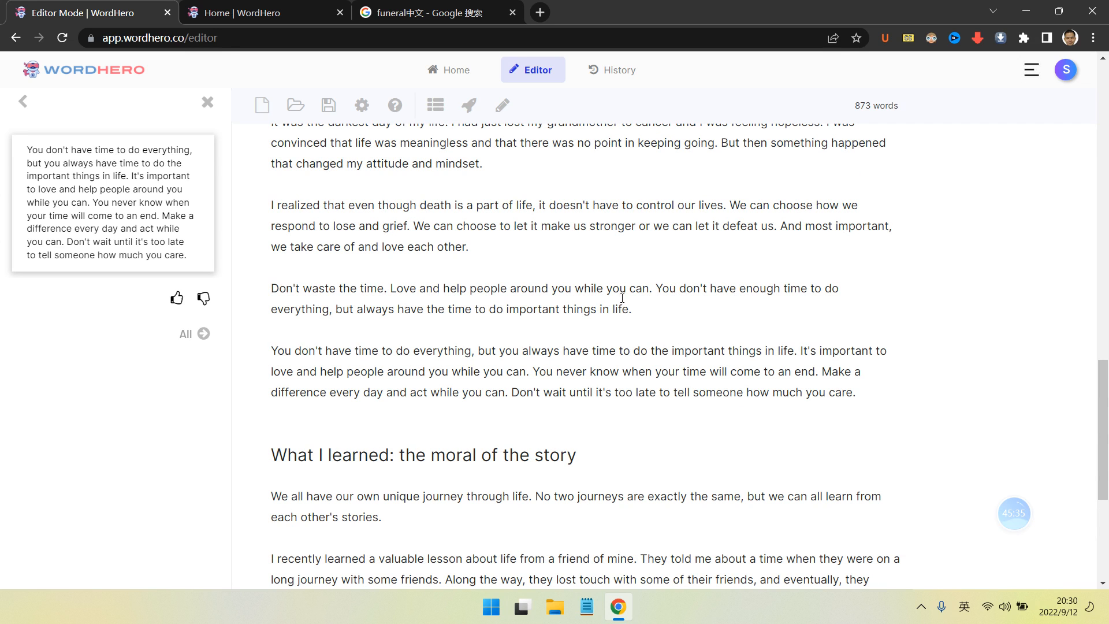
- Delete everything after "Don't waste the time." in that paragraph and close the generated output
{"action": "left_click", "coordinate": [654, 288]}
{"action": "left_click_drag", "start_coordinate": [390, 289], "coordinate": [645, 308]}
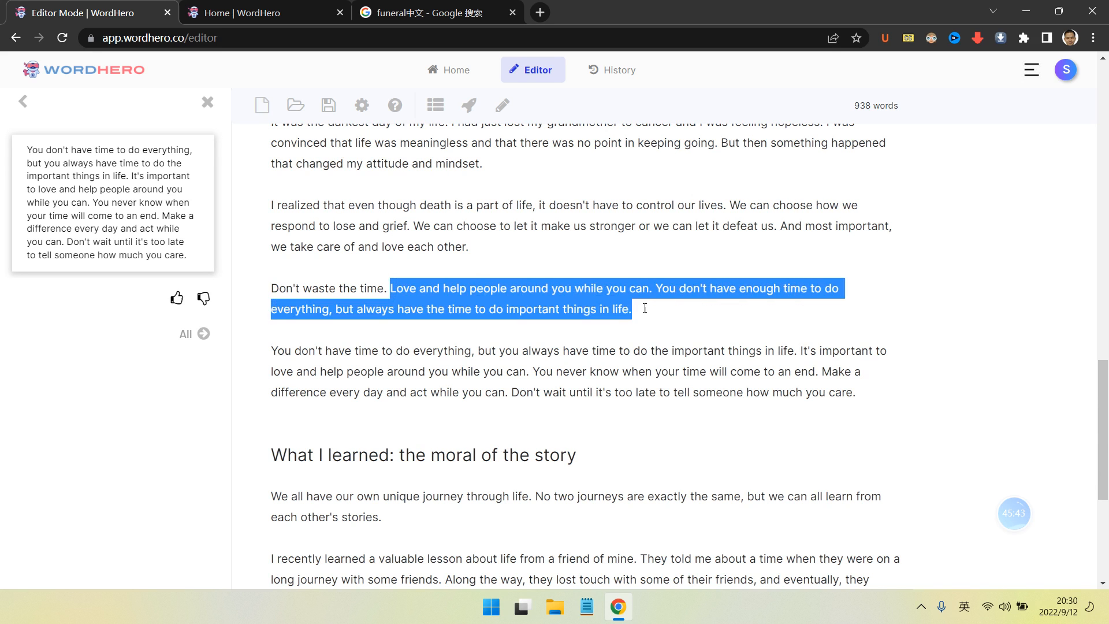
{"action": "key", "text": "Delete"}
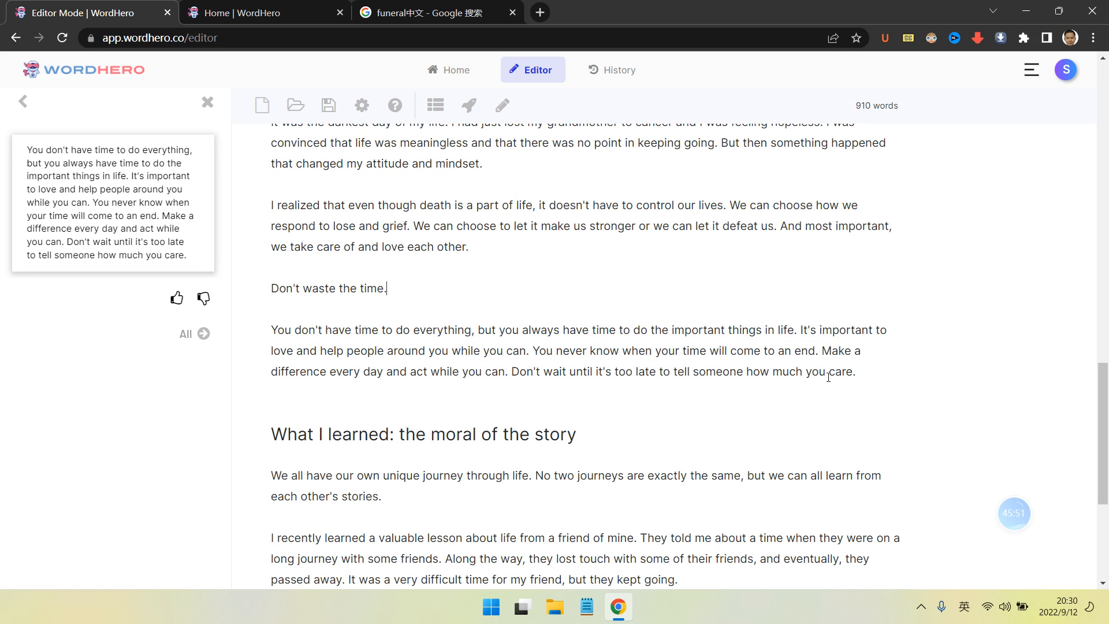
{"action": "left_click", "coordinate": [874, 372]}
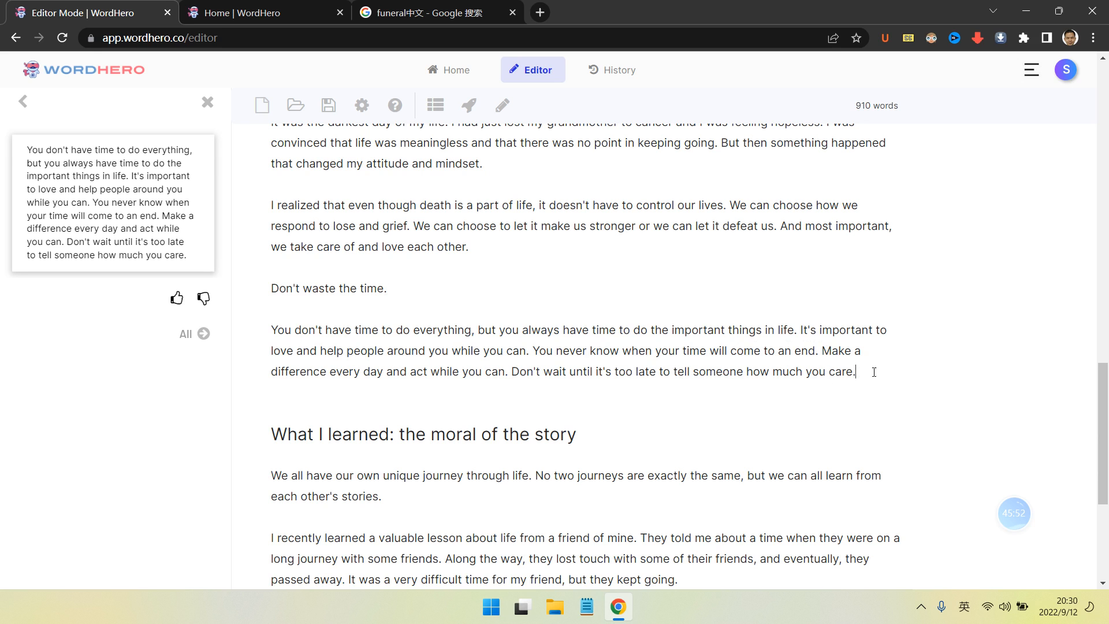
{"action": "left_click", "coordinate": [208, 103]}
{"action": "scroll", "coordinate": [388, 273], "scroll_direction": "up", "scroll_amount": 17}
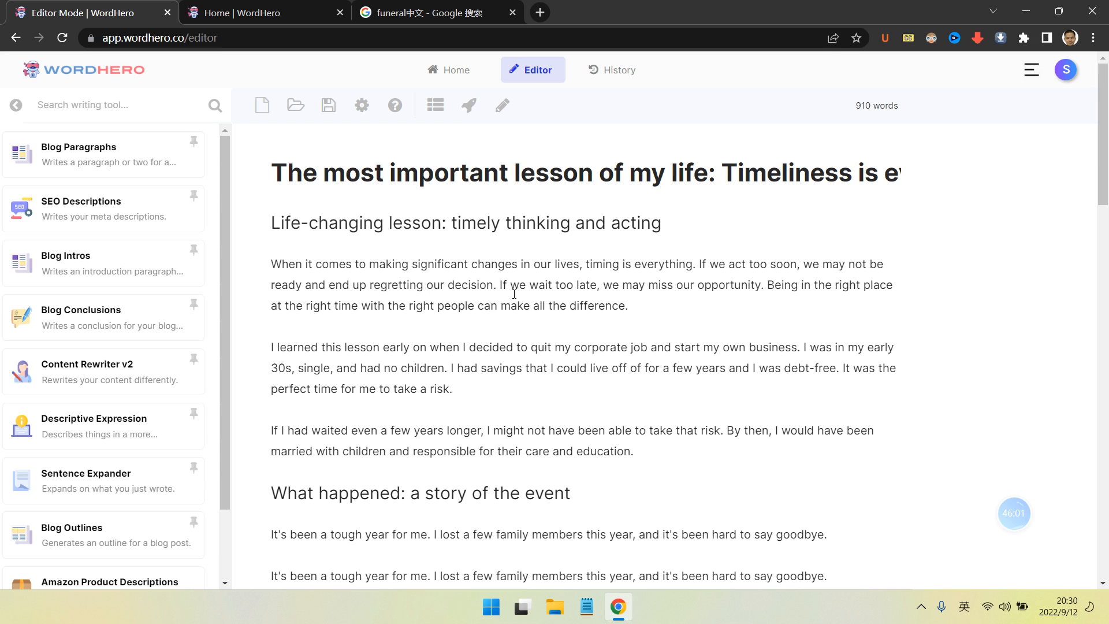
- Fill the Blog Paragraphs tool's short description with the heading text "How this lesson continues to impact my life:"
{"action": "scroll", "coordinate": [514, 294], "scroll_direction": "down", "scroll_amount": 20}
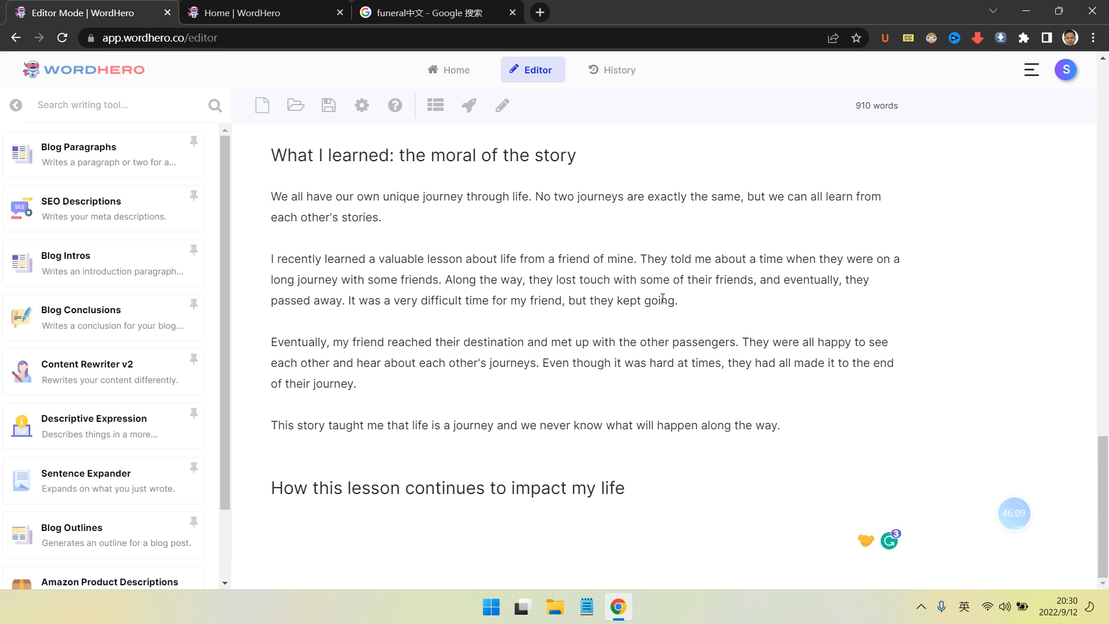
{"action": "scroll", "coordinate": [474, 313], "scroll_direction": "up", "scroll_amount": 1}
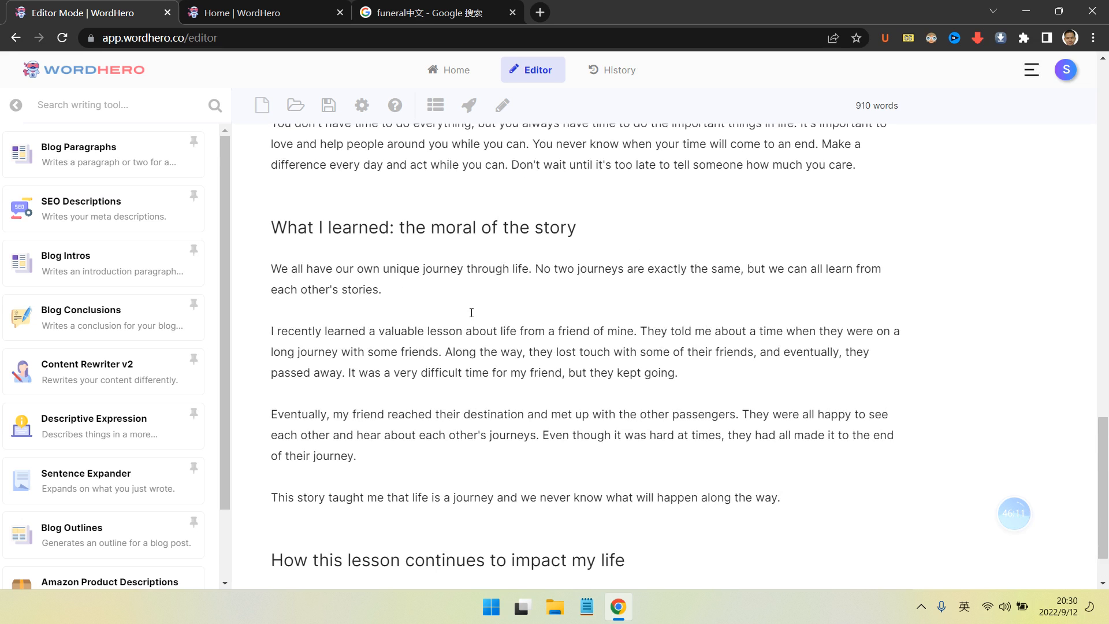
{"action": "scroll", "coordinate": [471, 312], "scroll_direction": "down", "scroll_amount": 1}
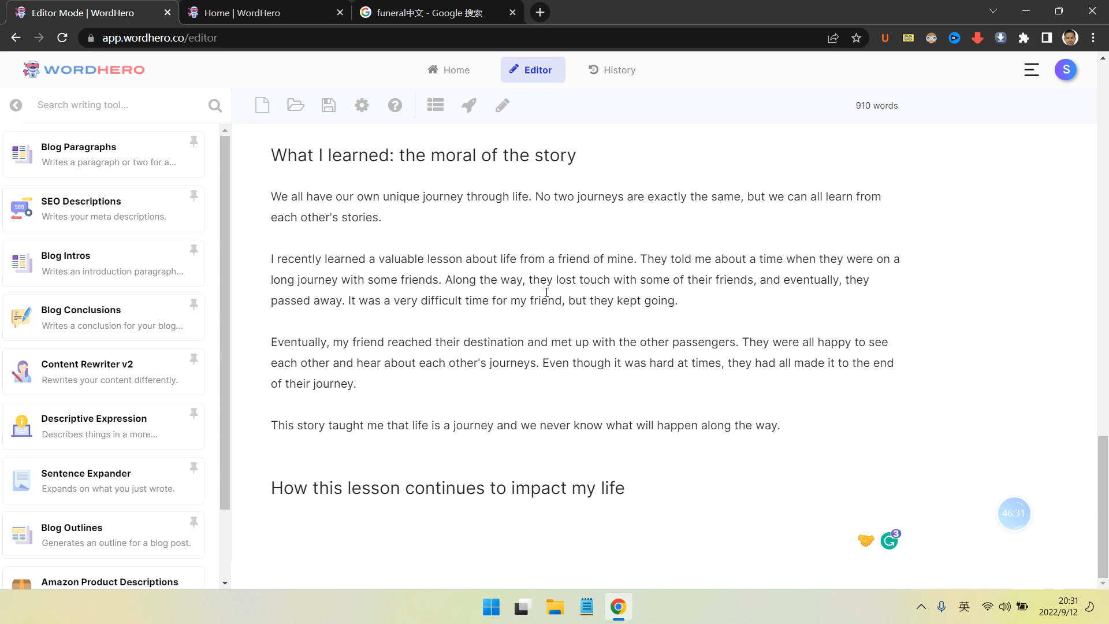
{"action": "left_click", "coordinate": [276, 498]}
{"action": "left_click", "coordinate": [672, 487], "text": "shift"}
{"action": "key", "text": "ctrl+c"}
{"action": "left_click", "coordinate": [545, 443]}
{"action": "left_click", "coordinate": [116, 155]}
{"action": "left_click", "coordinate": [121, 207]}
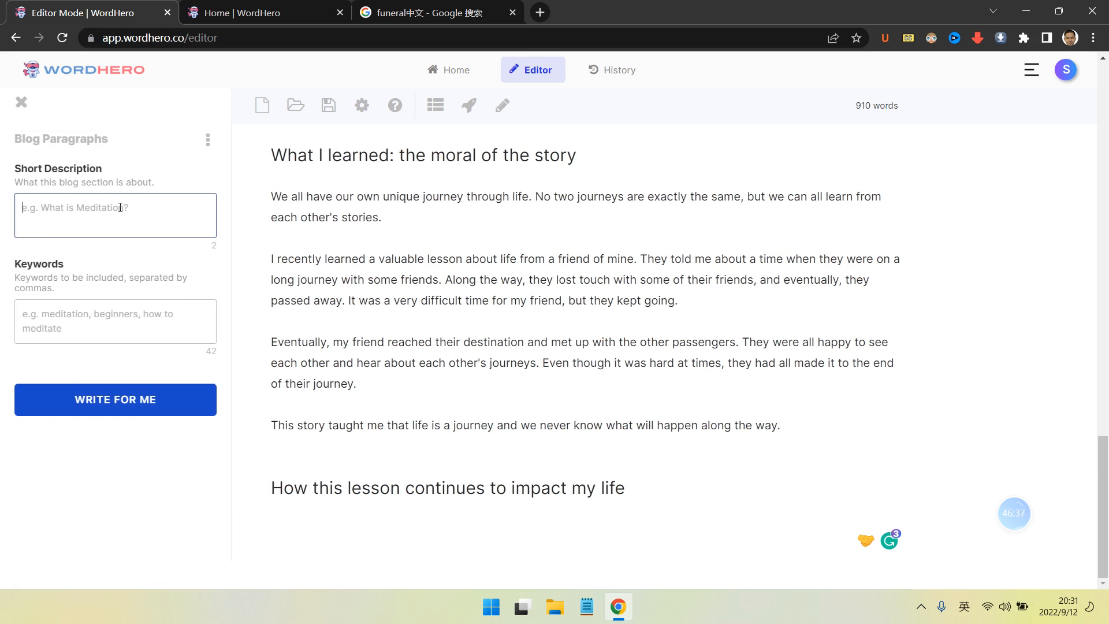
{"action": "key", "text": "ctrl+v"}
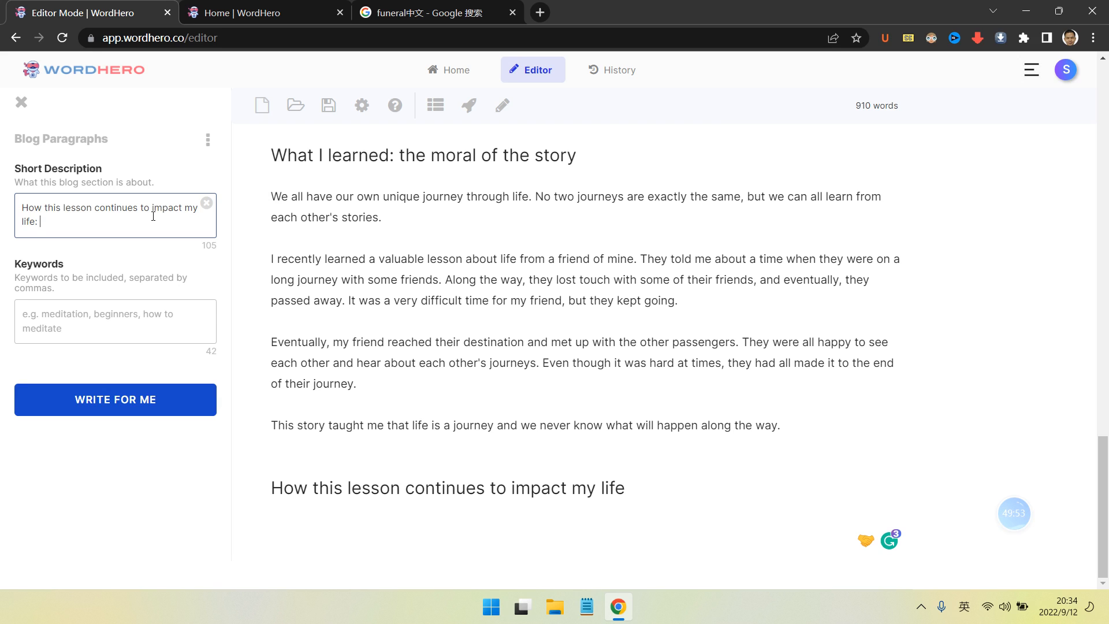
- Set the keywords to "quit my job, side hustle, major work, income, bloging, vlogging" and generate the blog paragraphs
{"action": "left_click", "coordinate": [132, 318]}
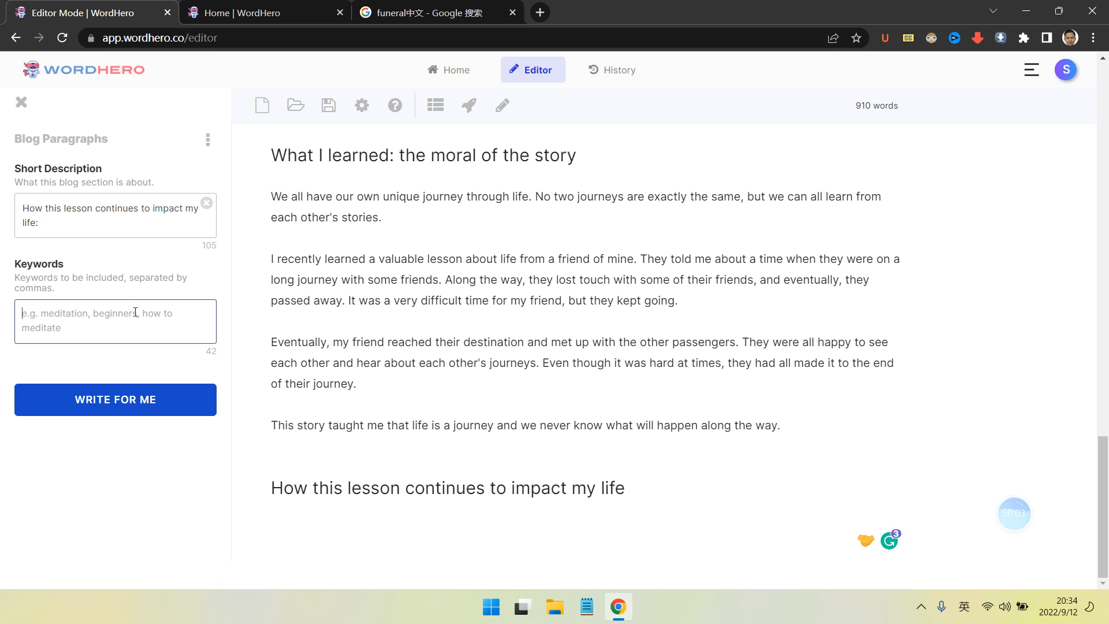
{"action": "type", "text": "quit"}
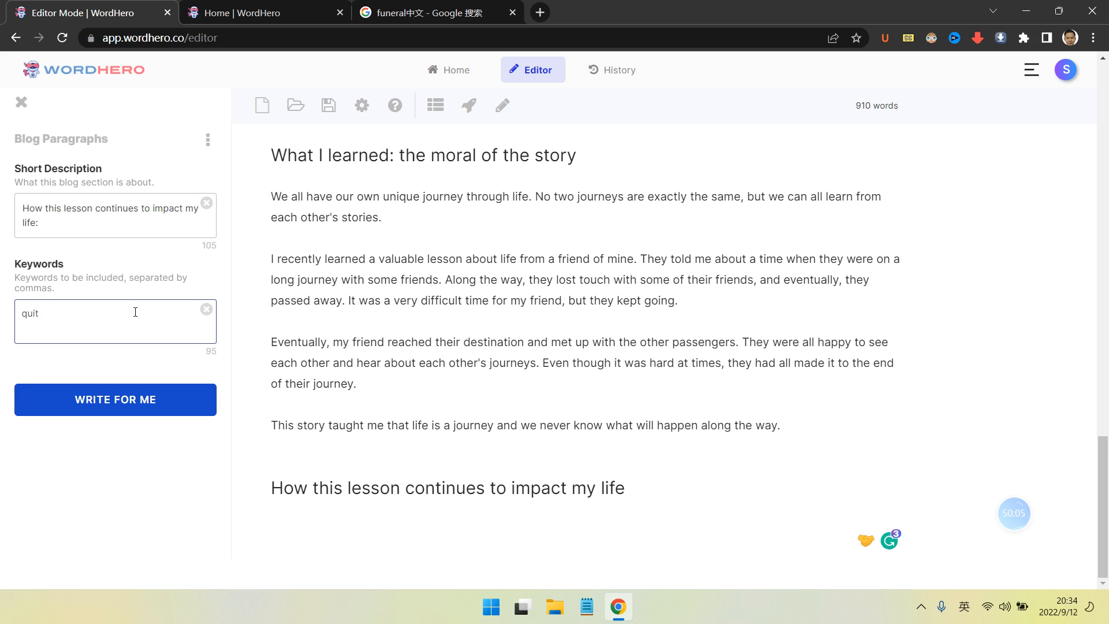
{"action": "type", "text": " my job, side hustle, major work, income"}
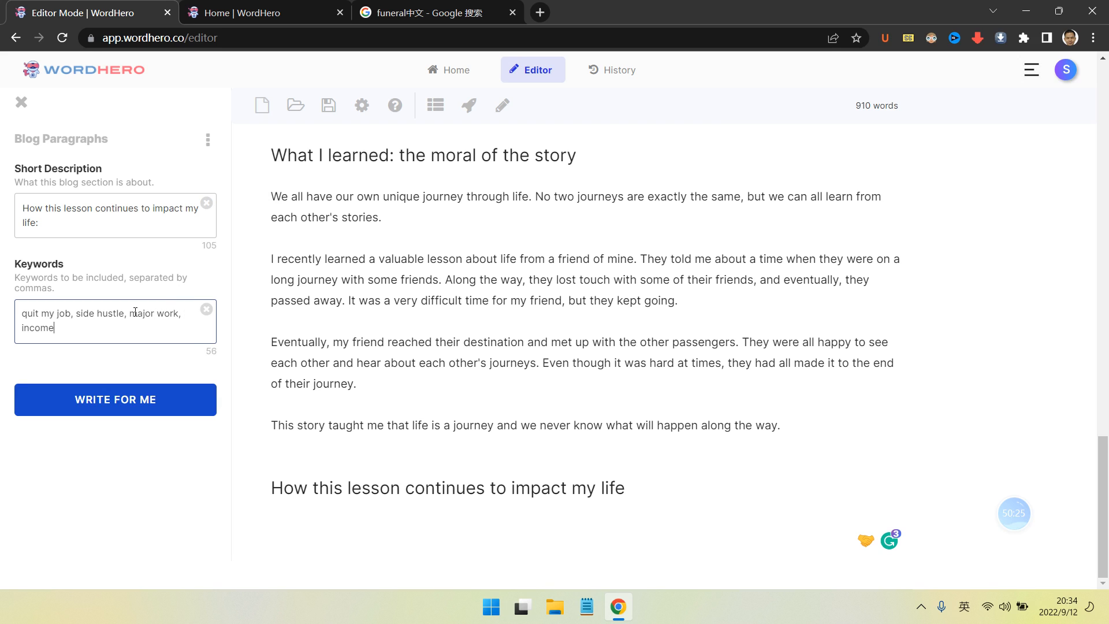
{"action": "type", "text": ", bloging, vlogging"}
{"action": "left_click", "coordinate": [132, 396]}
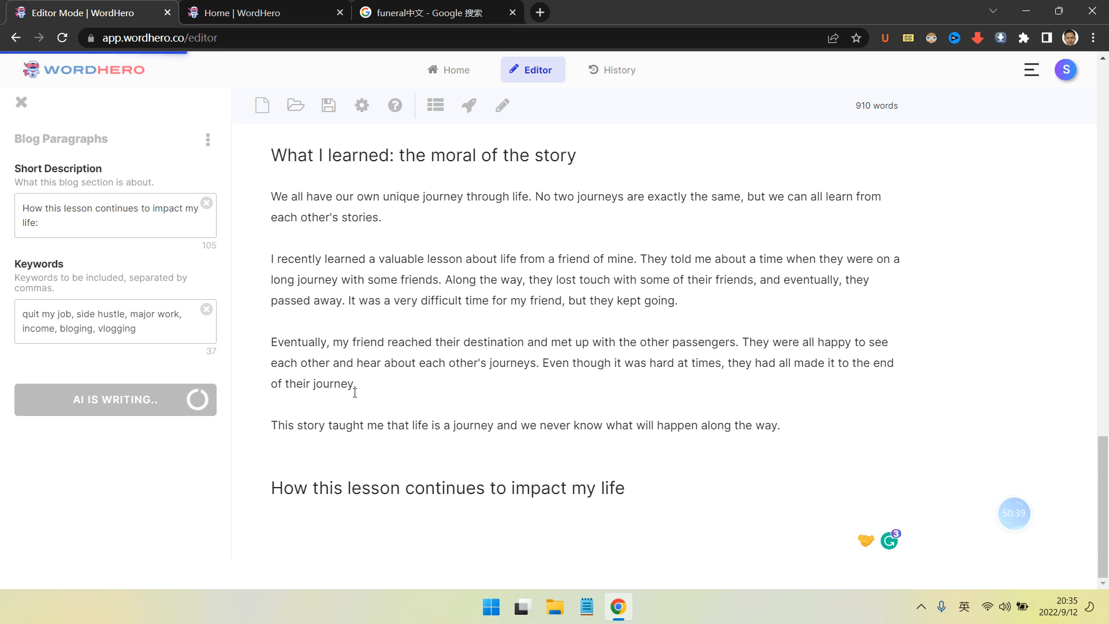
{"action": "scroll", "coordinate": [514, 469], "scroll_direction": "up", "scroll_amount": 15}
{"action": "scroll", "coordinate": [515, 403], "scroll_direction": "up", "scroll_amount": 9}
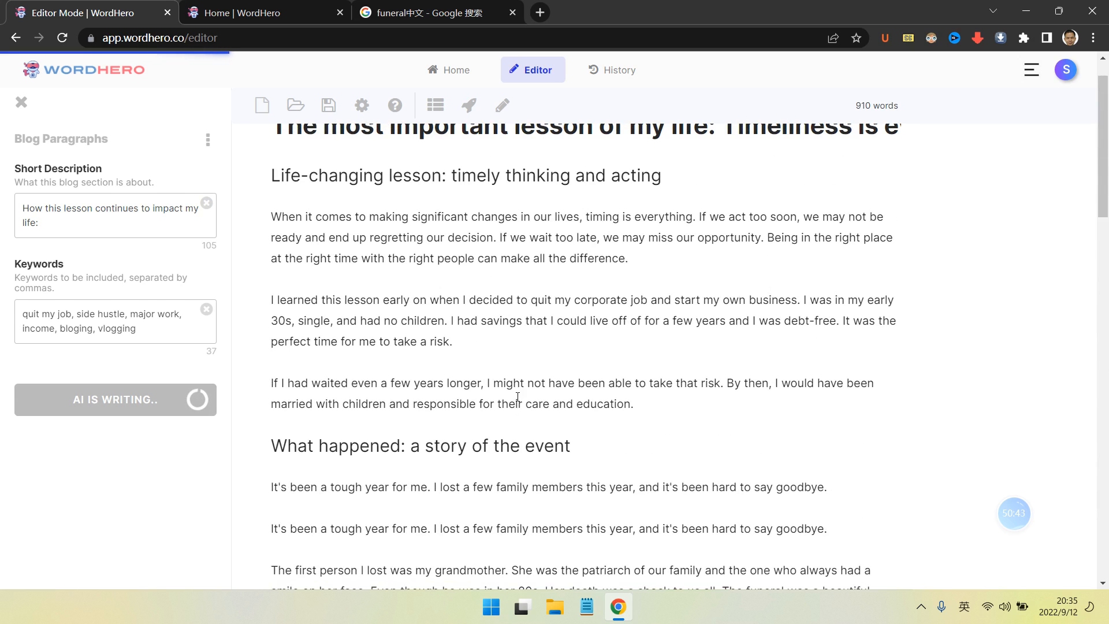
{"action": "left_click", "coordinate": [139, 340]}
- Copy the generated text, insert it below the heading "How this lesson continues to impact my life", and close the generated output
{"action": "scroll", "coordinate": [476, 425], "scroll_direction": "down", "scroll_amount": 20}
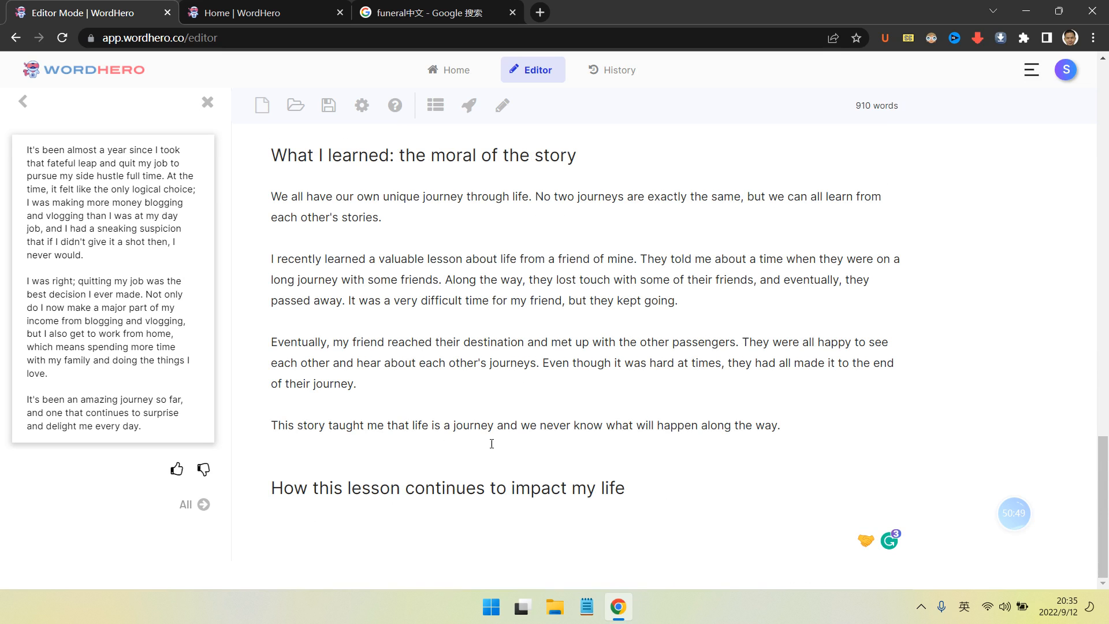
{"action": "left_click", "coordinate": [150, 415]}
{"action": "key", "text": "ctrl+v"}
{"action": "key", "text": "Return"}
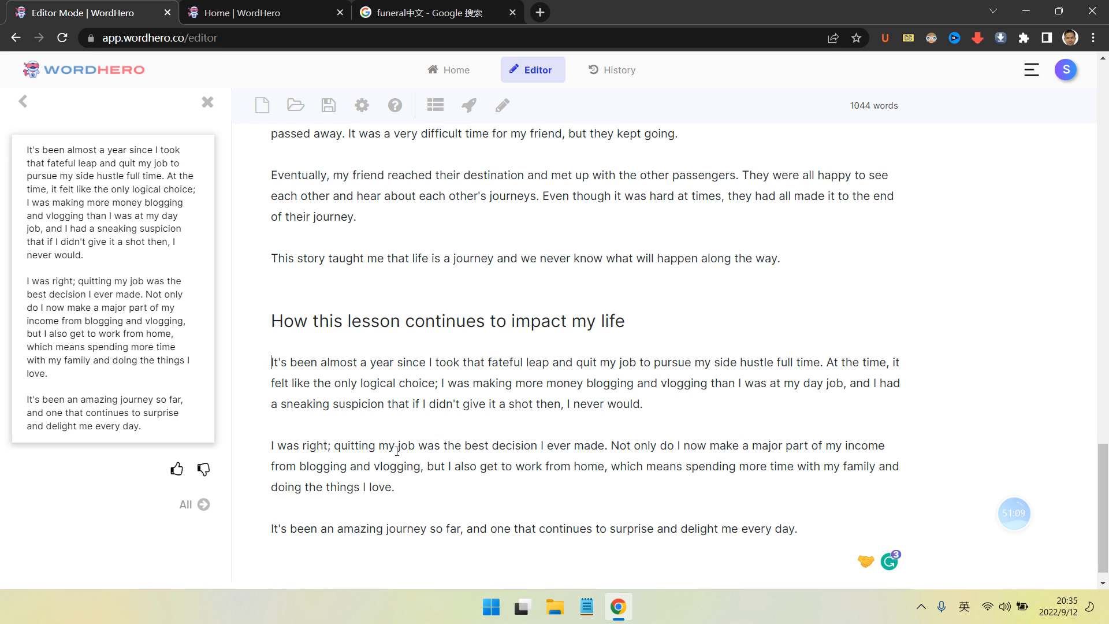
{"action": "scroll", "coordinate": [439, 419], "scroll_direction": "down", "scroll_amount": 1}
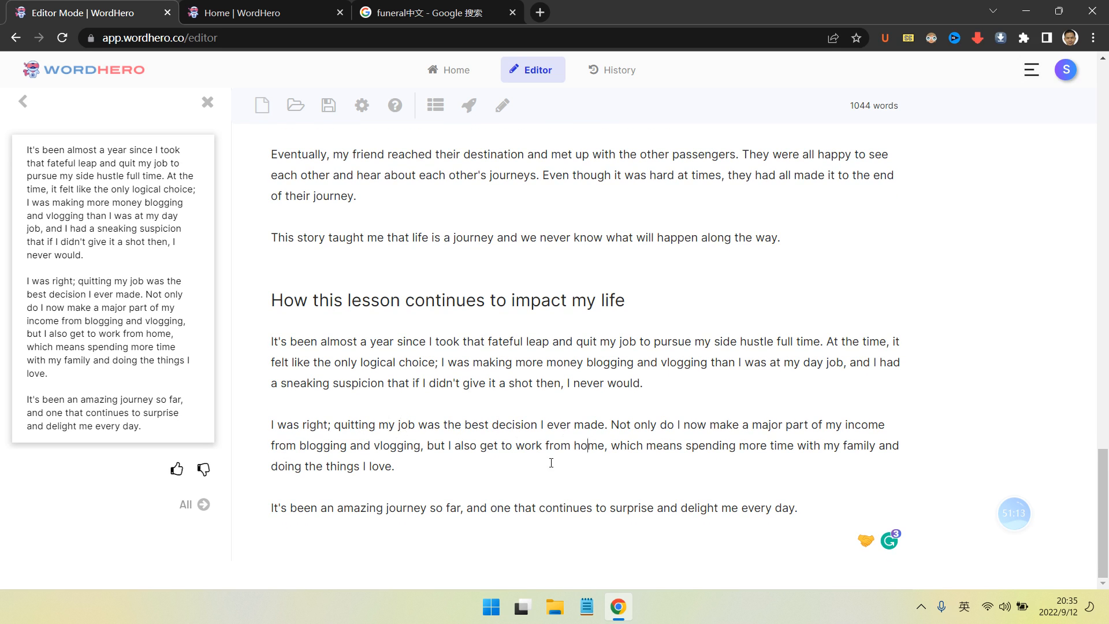
{"action": "left_click", "coordinate": [474, 466]}
{"action": "left_click", "coordinate": [208, 103]}
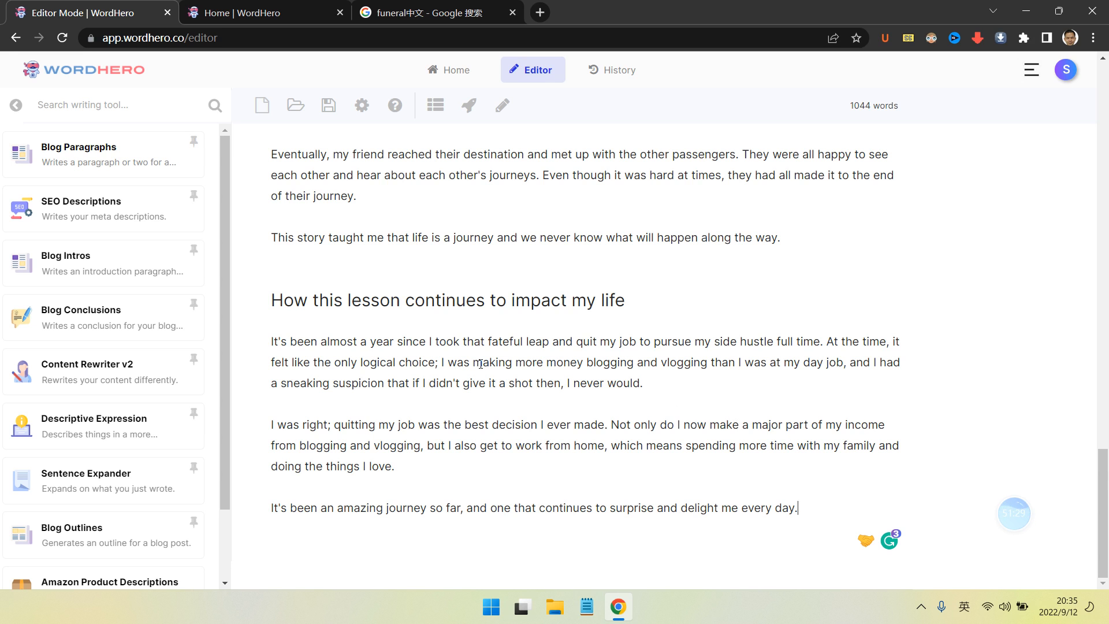
- Review the article's later sections and its total word count
{"action": "scroll", "coordinate": [408, 303], "scroll_direction": "up", "scroll_amount": 4}
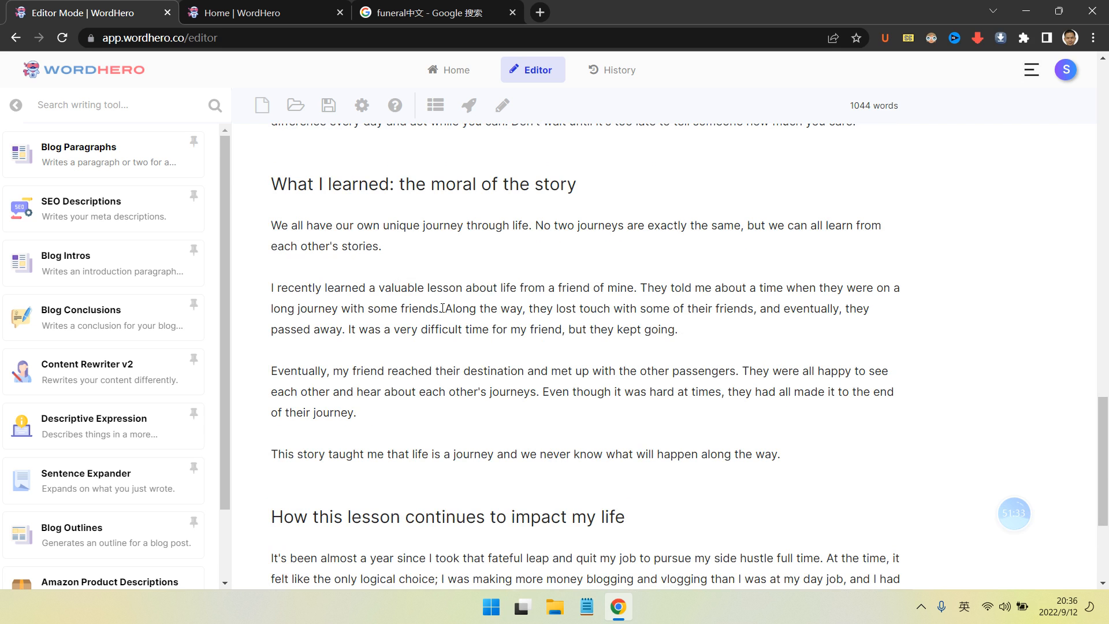
{"action": "scroll", "coordinate": [443, 307], "scroll_direction": "down", "scroll_amount": 4}
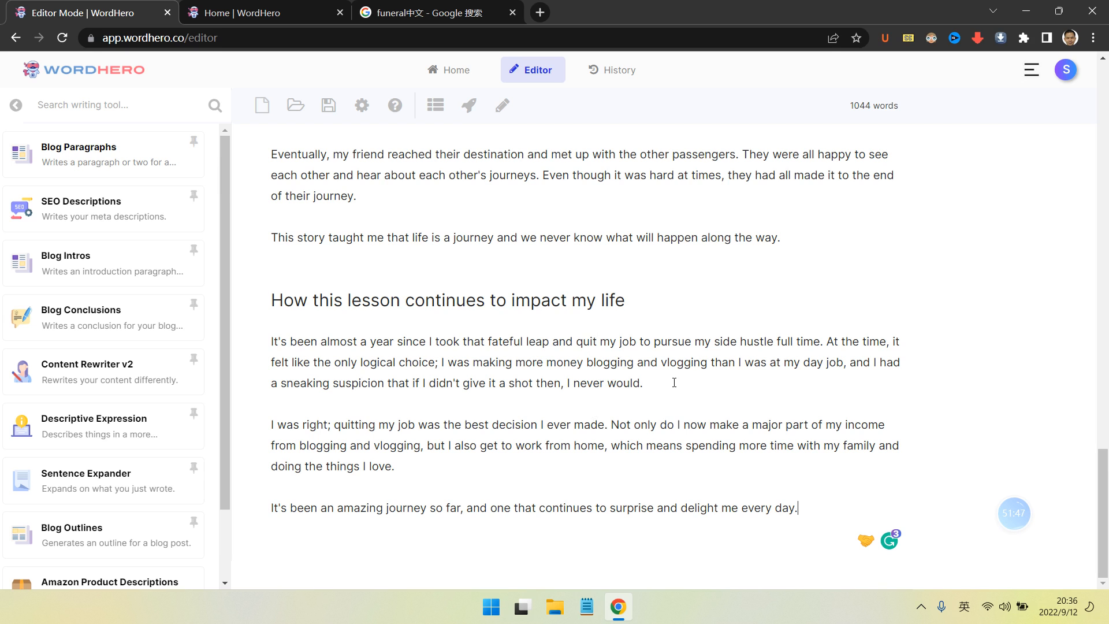
{"action": "left_click", "coordinate": [701, 380]}
{"action": "scroll", "coordinate": [701, 380], "scroll_direction": "up", "scroll_amount": 15}
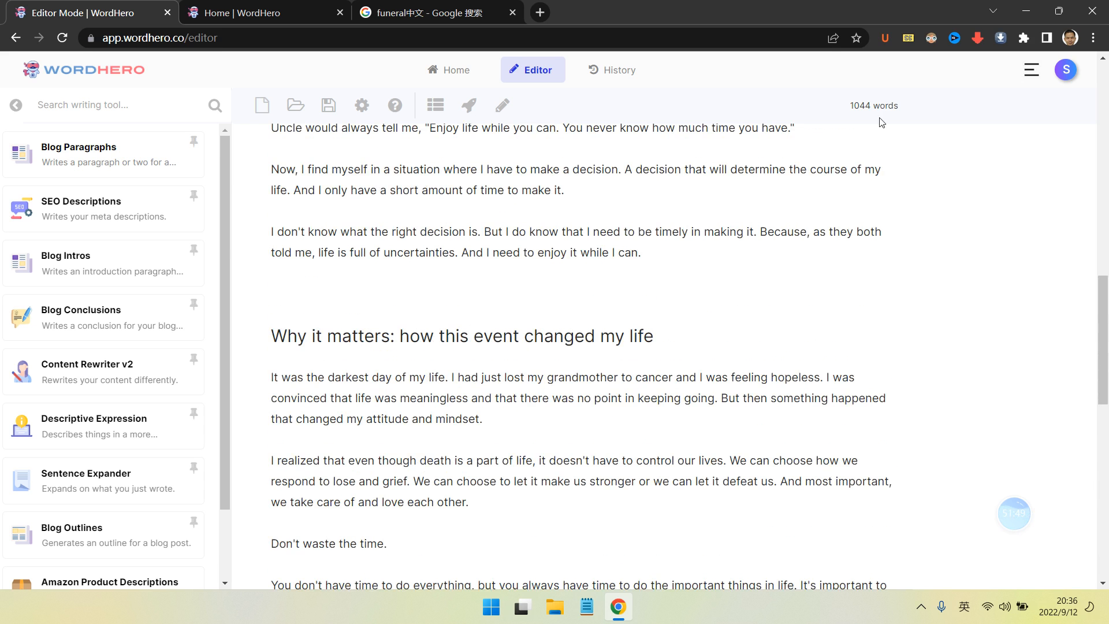
{"action": "left_click_drag", "start_coordinate": [842, 109], "coordinate": [1002, 102]}
{"action": "left_click", "coordinate": [813, 199]}
- Insert a blank line between the article title and the heading "Life-changing lesson: timely thinking and acting"
{"action": "scroll", "coordinate": [815, 173], "scroll_direction": "up", "scroll_amount": 15}
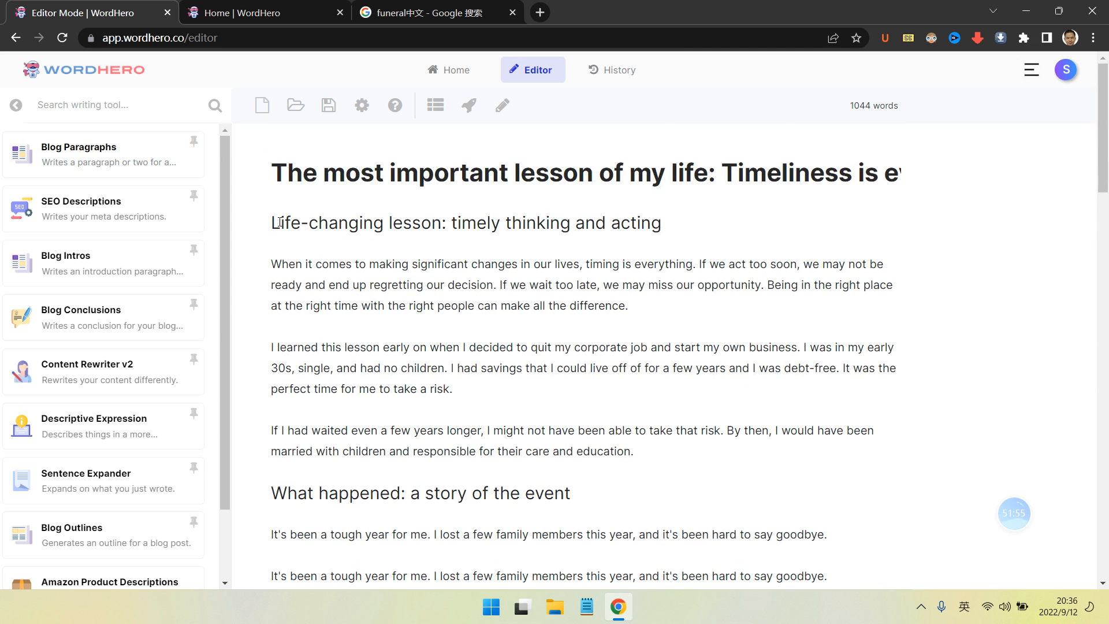
{"action": "left_click_drag", "start_coordinate": [271, 223], "coordinate": [281, 223]}
{"action": "key", "text": "Left"}
{"action": "key", "text": "Return"}
{"action": "left_click", "coordinate": [327, 235]}
{"action": "left_click", "coordinate": [322, 216]}
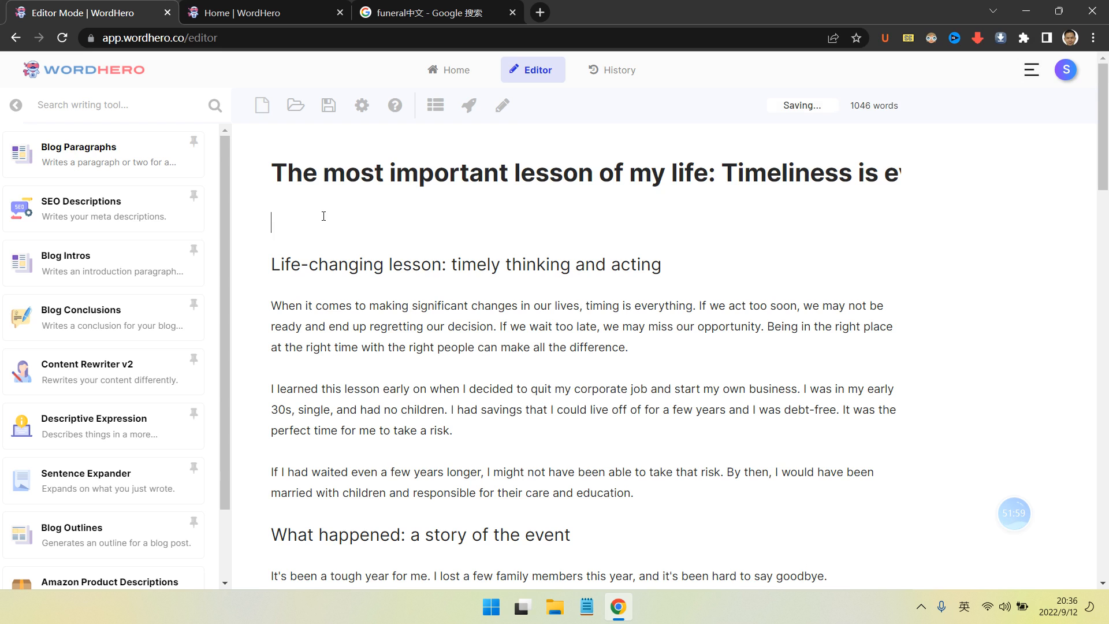
- Copy the article title and set the Blog Paragraphs short description to "intro The most important lesson of my life: Timeliness is everything"
{"action": "left_click", "coordinate": [278, 167]}
{"action": "left_click_drag", "start_coordinate": [279, 167], "coordinate": [1069, 172]}
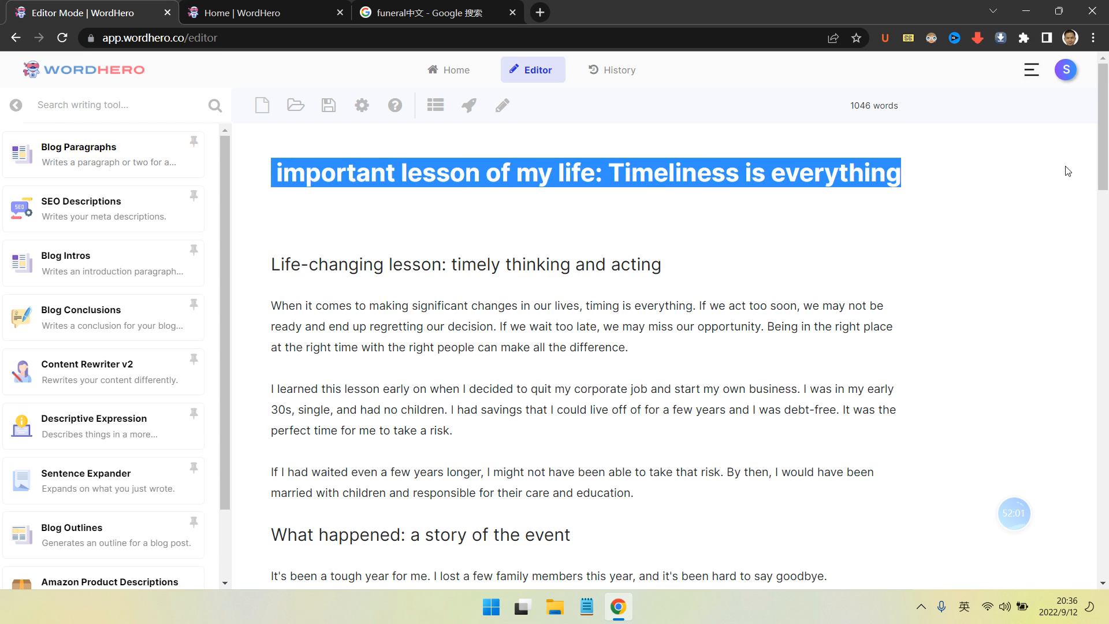
{"action": "left_click", "coordinate": [669, 237]}
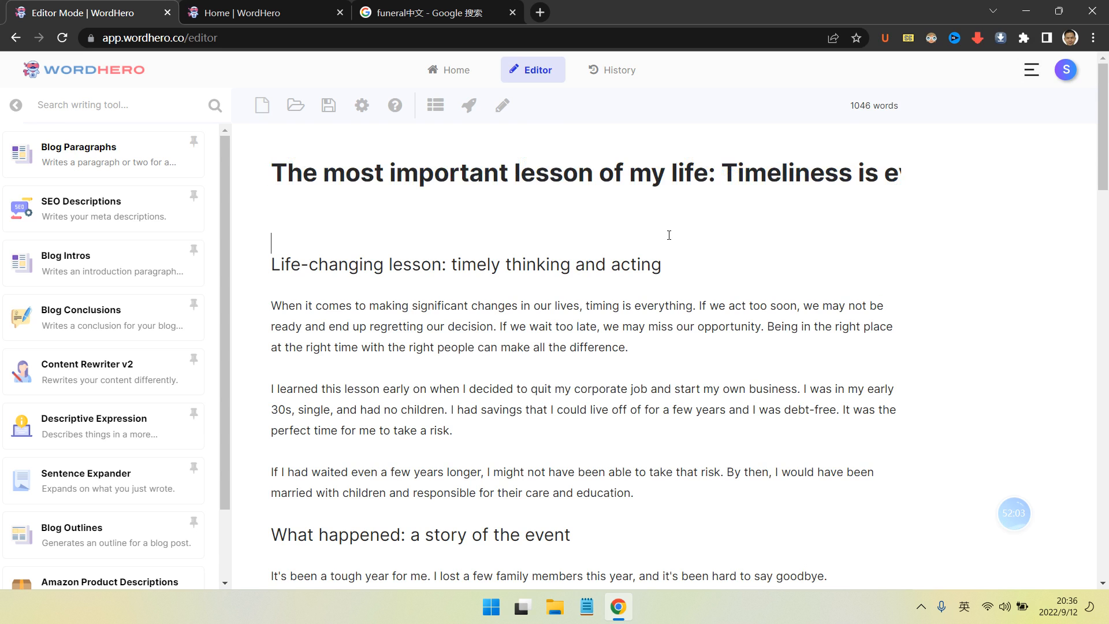
{"action": "left_click", "coordinate": [647, 221]}
{"action": "left_click", "coordinate": [81, 153]}
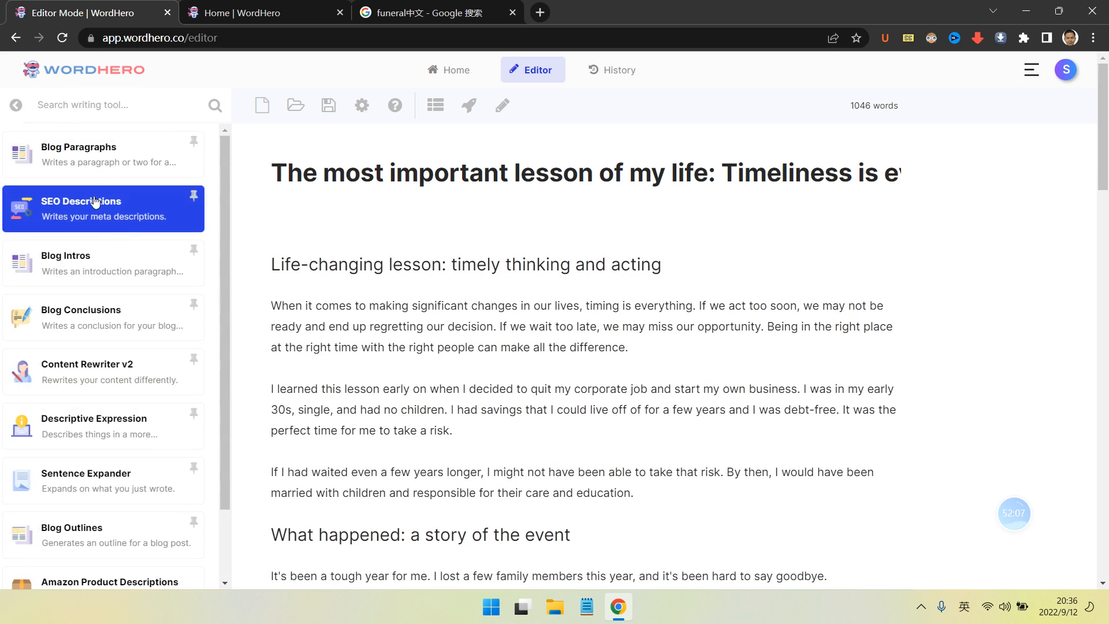
{"action": "left_click", "coordinate": [90, 157]}
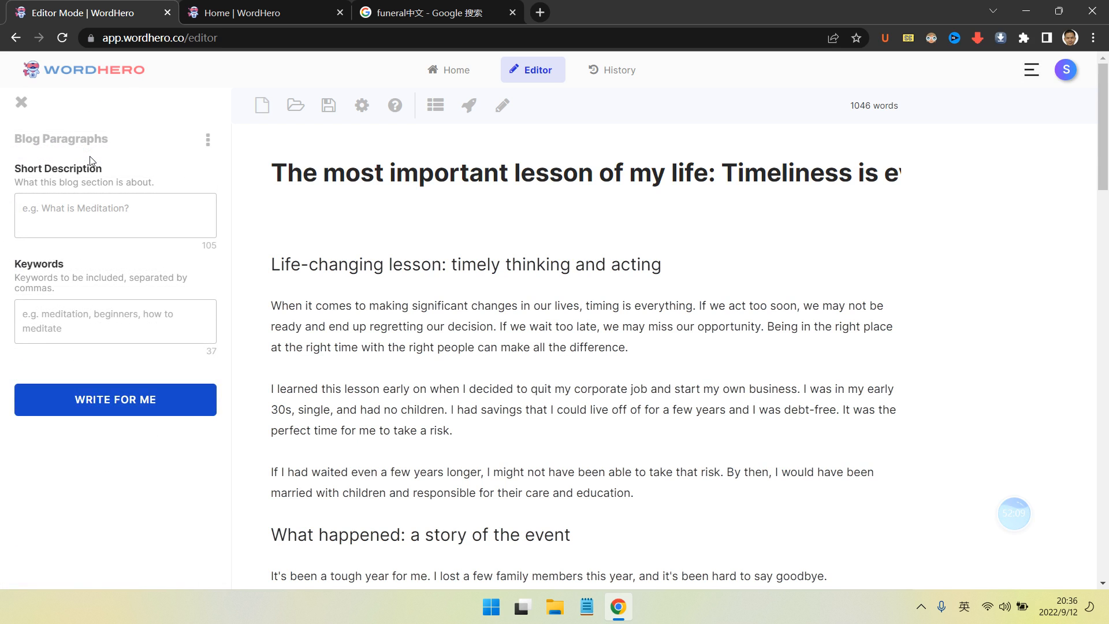
{"action": "left_click", "coordinate": [86, 217]}
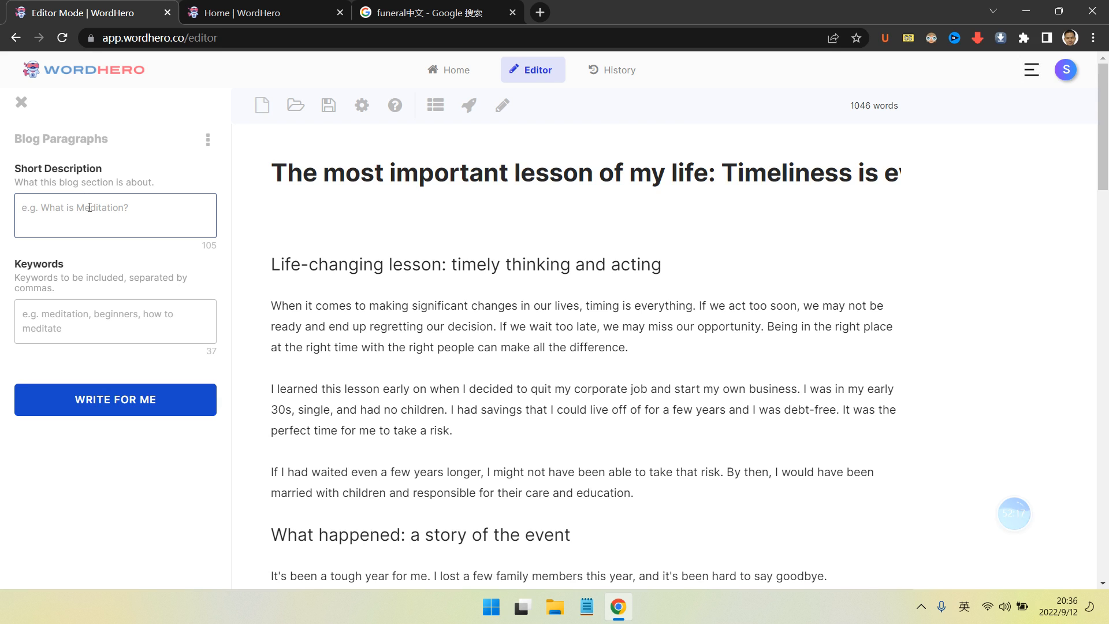
{"action": "type", "text": "int"}
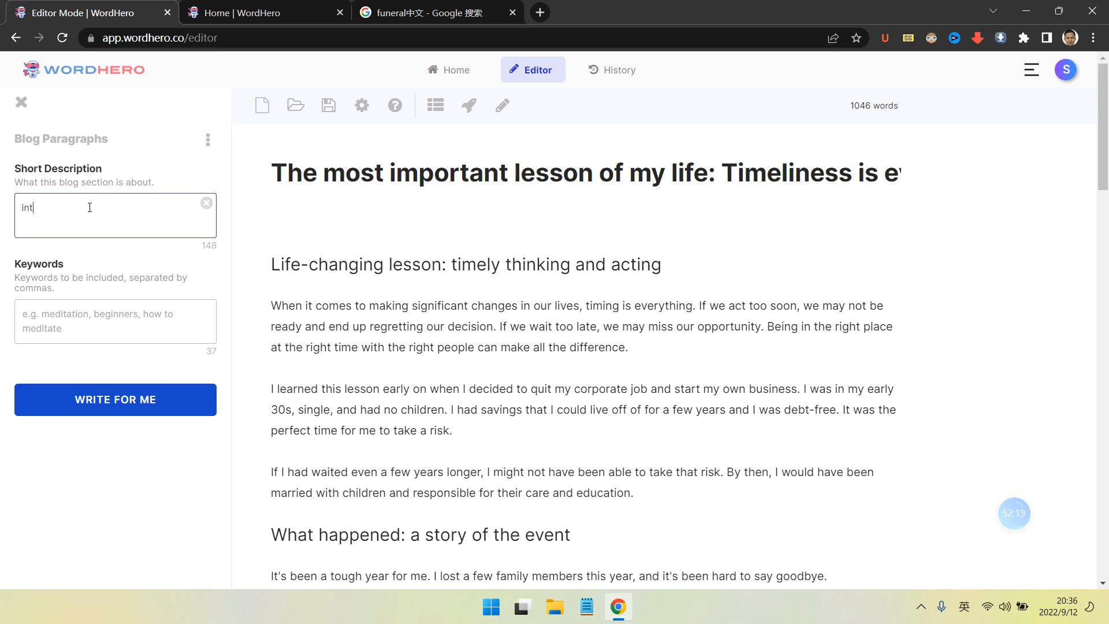
{"action": "type", "text": "ro"}
{"action": "key", "text": "ctrl+v"}
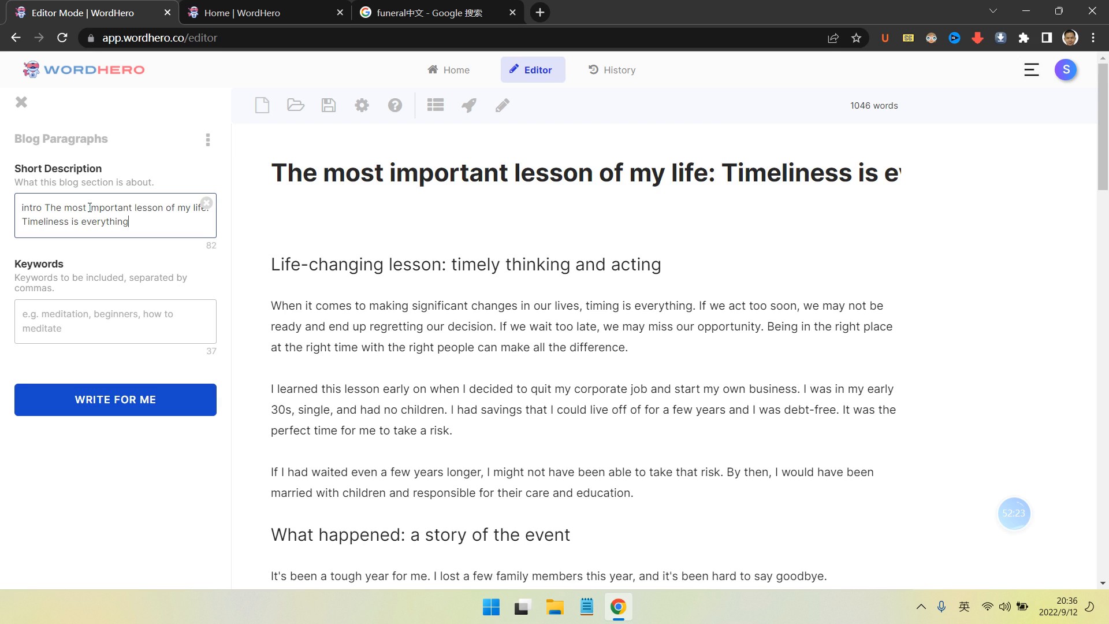
- Set the keywords to "intro part" and generate the introduction paragraphs
{"action": "left_click", "coordinate": [113, 315]}
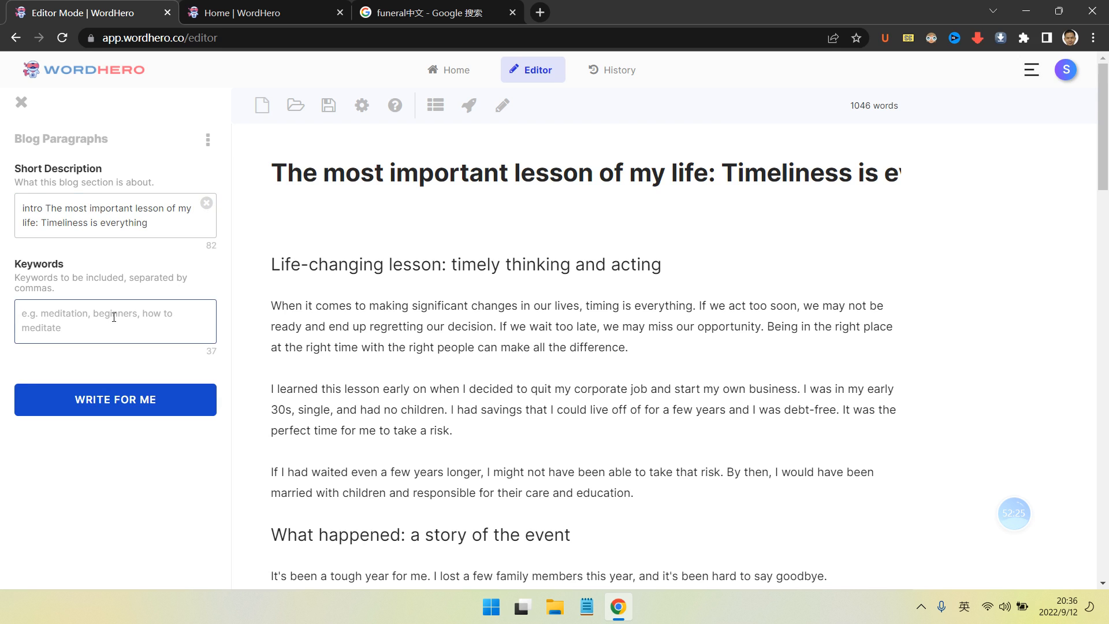
{"action": "type", "text": "intor"}
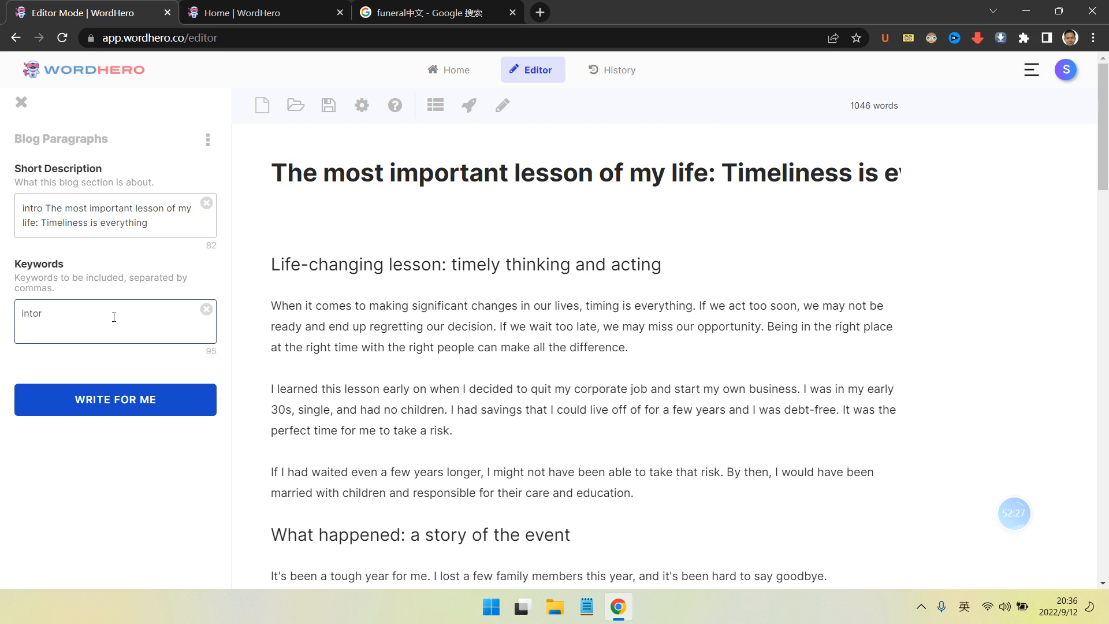
{"action": "key", "text": "BackSpace"}
{"action": "key", "text": "BackSpace"}
{"action": "type", "text": "ro part"}
{"action": "left_click", "coordinate": [110, 399]}
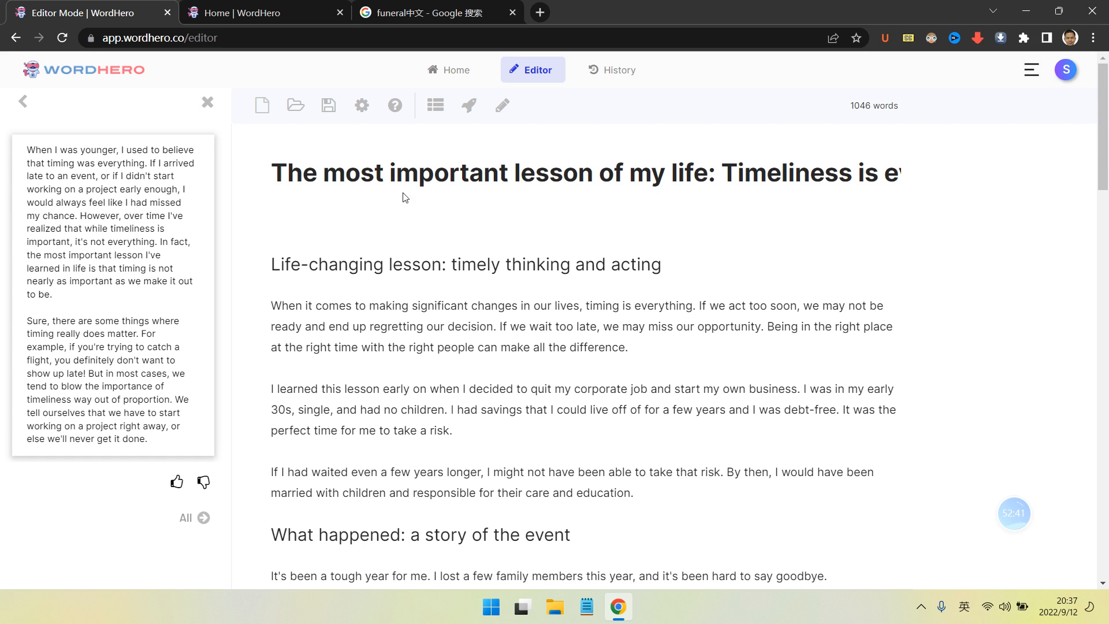
- Copy the generated introduction and insert it between the article title and the first section heading
{"action": "left_click", "coordinate": [99, 290]}
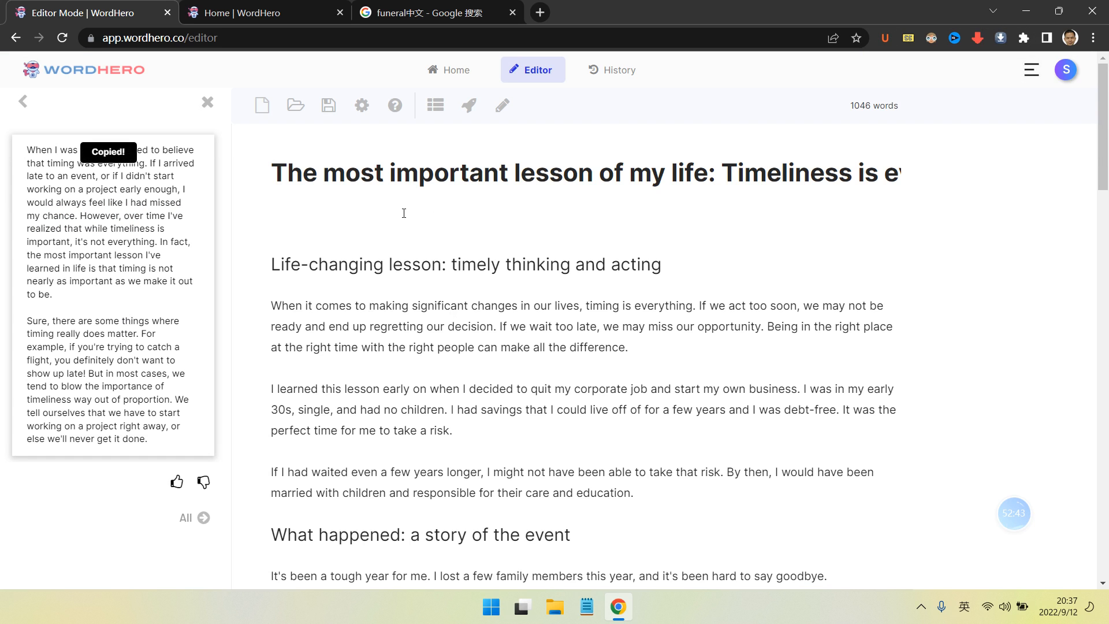
{"action": "left_click", "coordinate": [300, 248]}
{"action": "key", "text": "Return"}
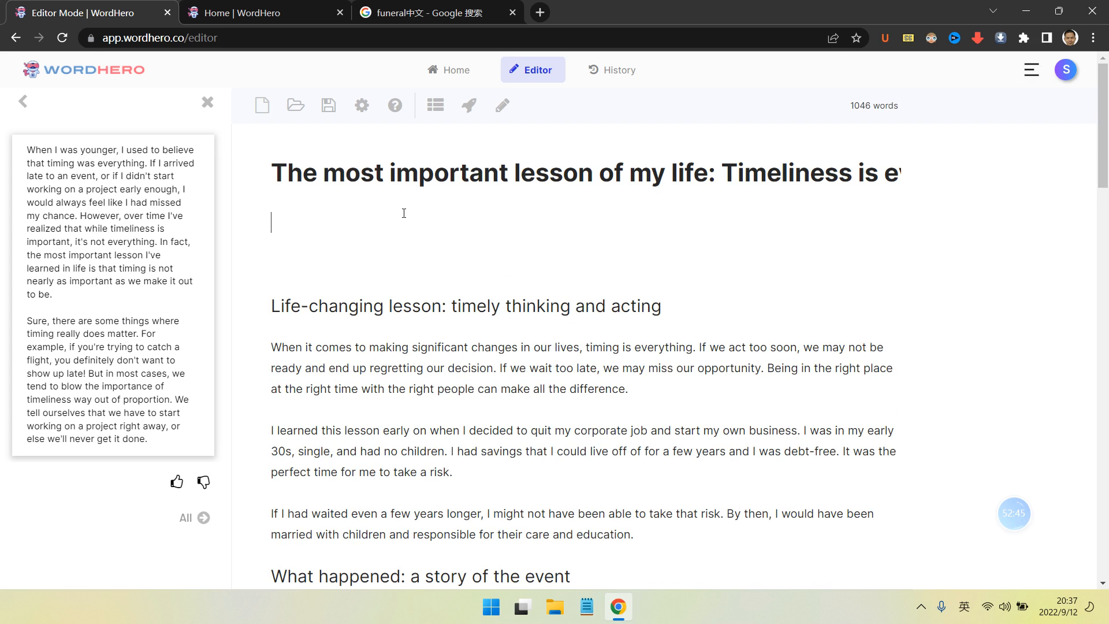
{"action": "type", "text": "When I was younger, I used to believe that timing was everything. If I arrived late to an event, or if I didn't start working on a project early enough, I would always feel like I had missed my chance. However, over time I've realized that while timeliness is important, it's not everything. In fact, the most important lesson I've learned in life is that timing is not nearly as important as we make it out to be.\\n\\nSure, there are some things where timing really does matter. For example, if you're trying to catch a flight, you definitely don't want to show up late! But in most cases, we tend to blow the importance of timeliness way out of proportion. We tell ourselves that we have to start working on a project right away, or else we'll never get it done."}
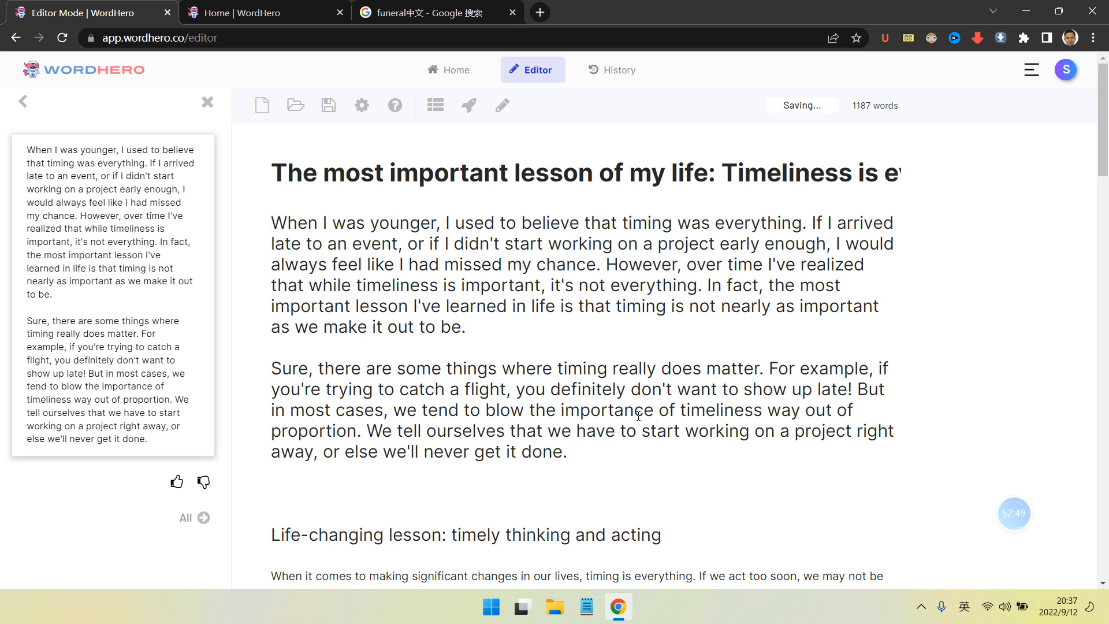
- Change the inserted introduction paragraphs from heading style to normal body text
{"action": "left_click_drag", "start_coordinate": [567, 453], "coordinate": [271, 224]}
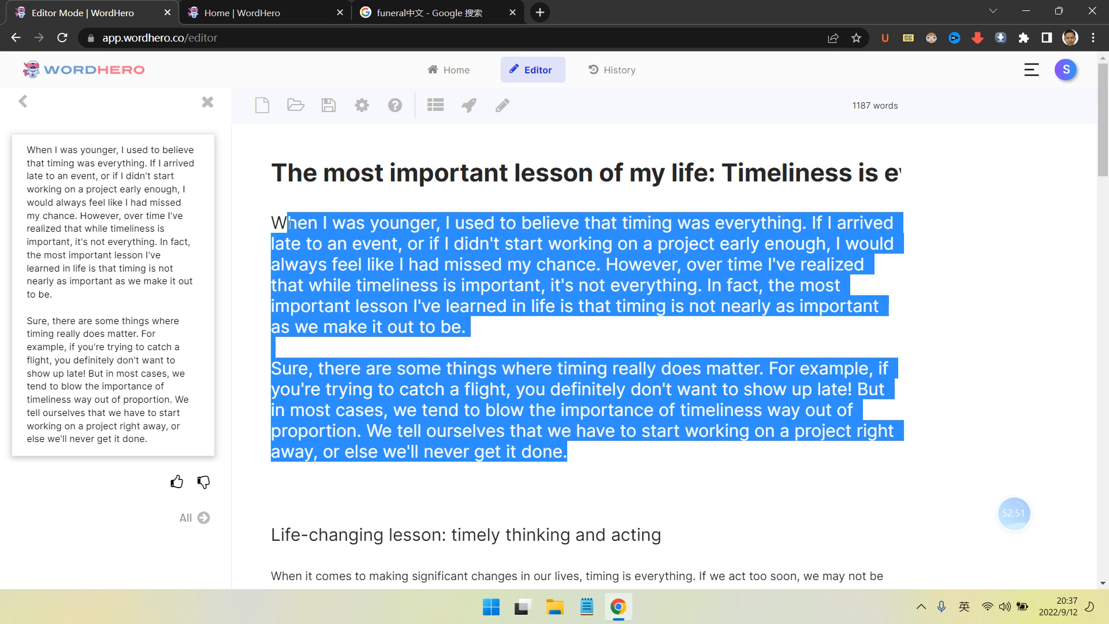
{"action": "left_click", "coordinate": [618, 484]}
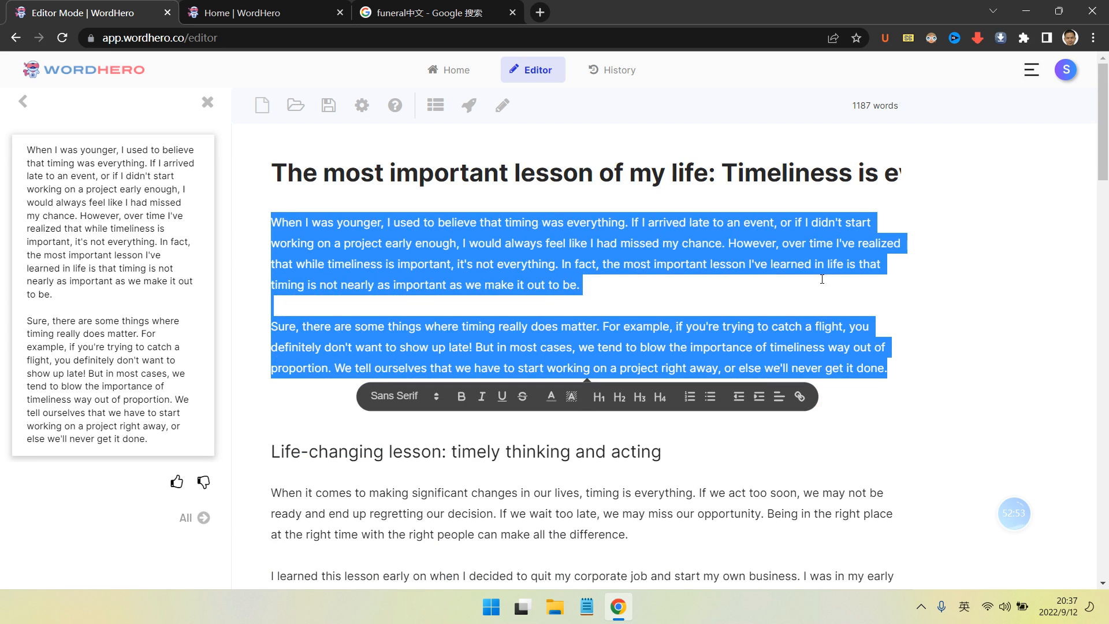
{"action": "left_click", "coordinate": [580, 285]}
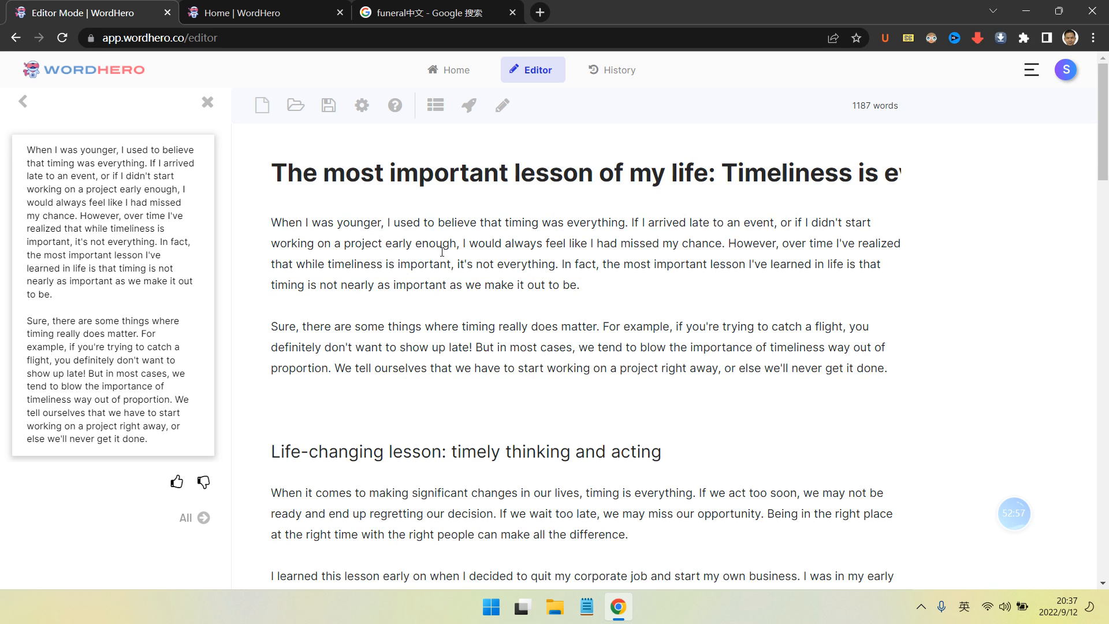
- Remove "important, it's not" from the introduction so the clause reads "while timeliness is everything"
{"action": "left_click", "coordinate": [587, 244]}
{"action": "scroll", "coordinate": [777, 343], "scroll_direction": "down", "scroll_amount": 1}
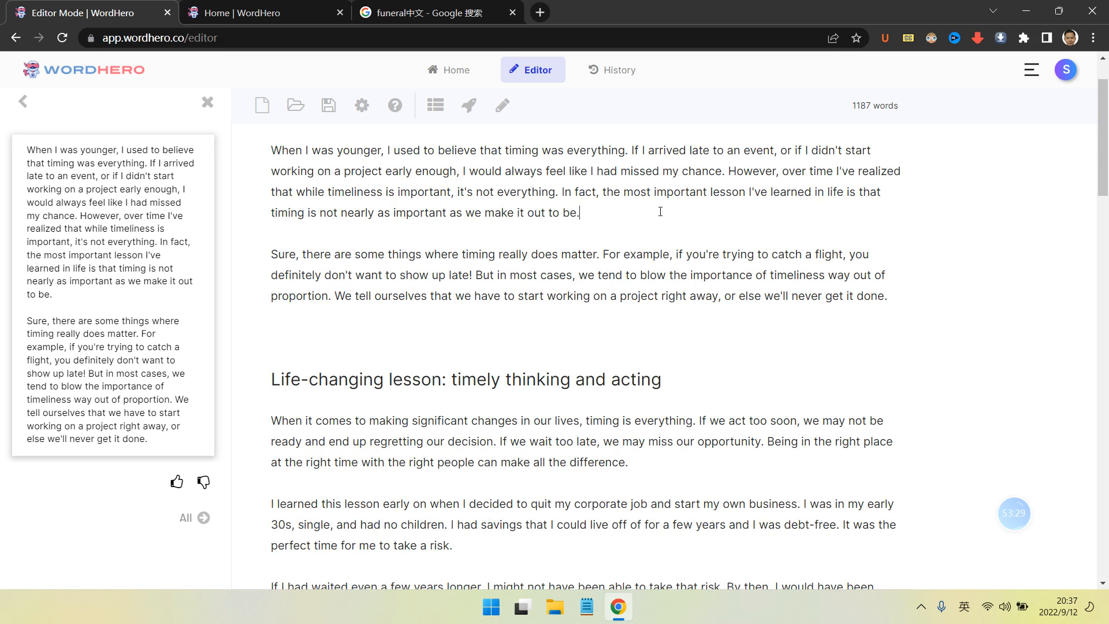
{"action": "scroll", "coordinate": [660, 212], "scroll_direction": "up", "scroll_amount": 1}
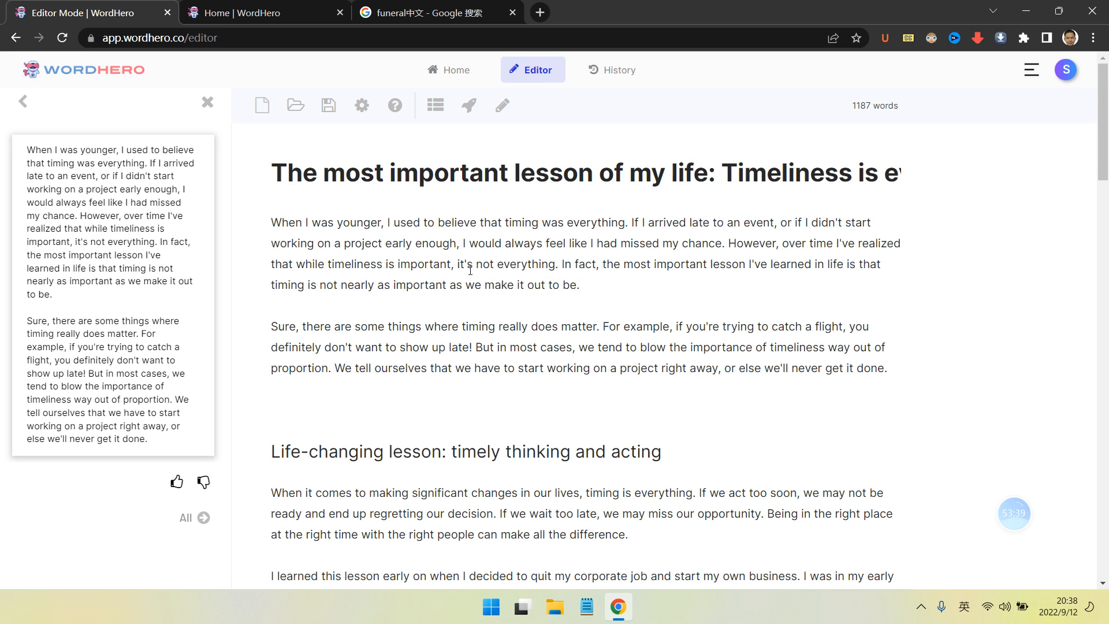
{"action": "left_click_drag", "start_coordinate": [871, 163], "coordinate": [910, 164]}
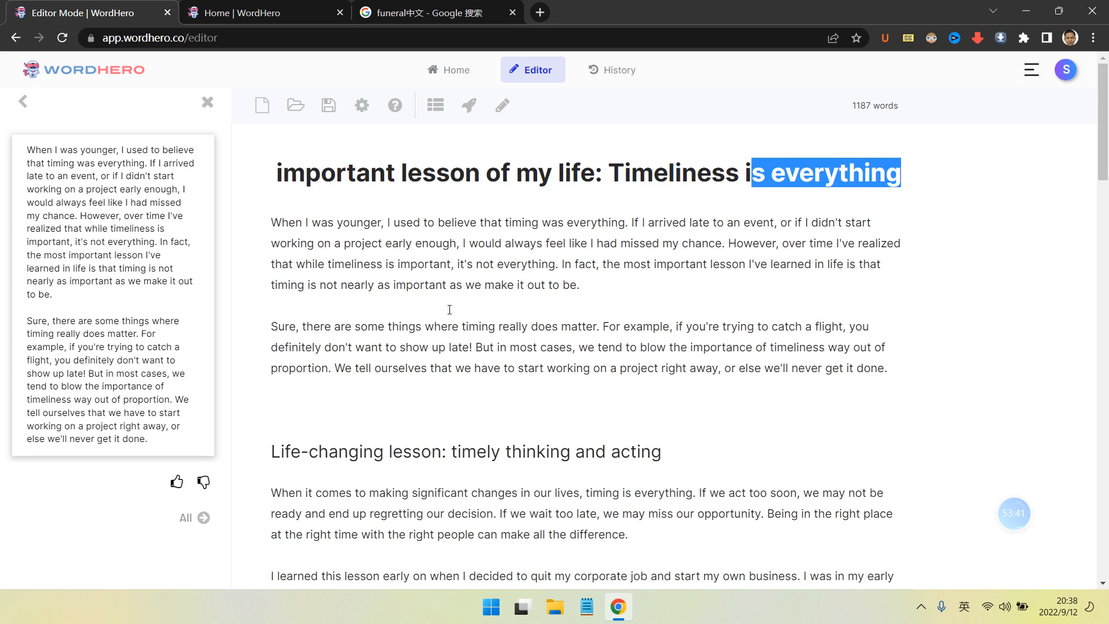
{"action": "left_click", "coordinate": [484, 285]}
{"action": "left_click_drag", "start_coordinate": [476, 262], "coordinate": [498, 264]}
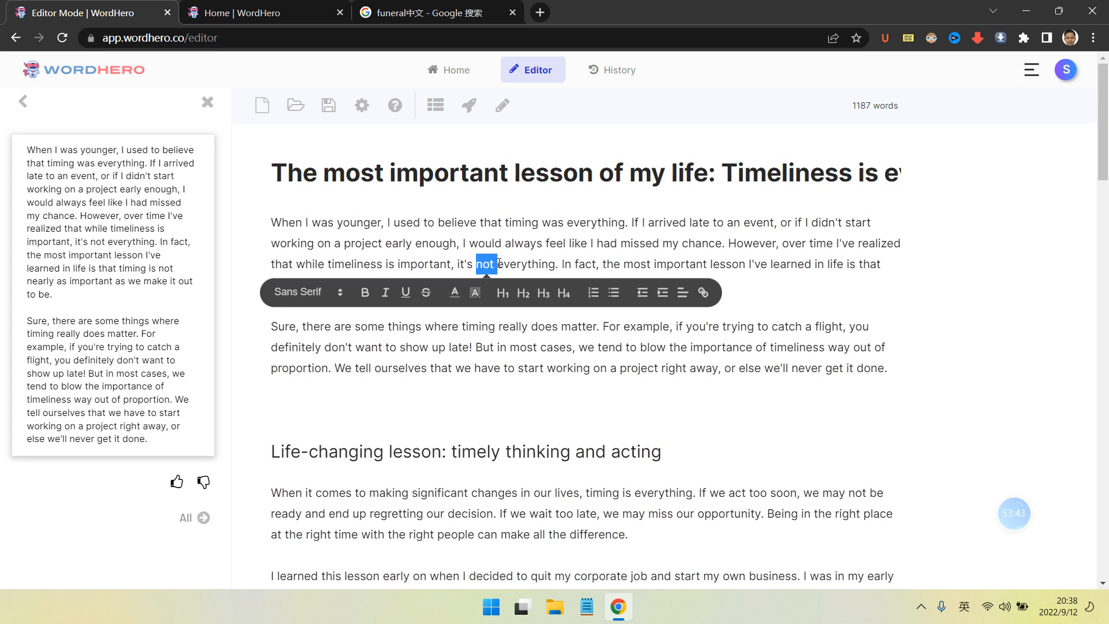
{"action": "key", "text": "BackSpace"}
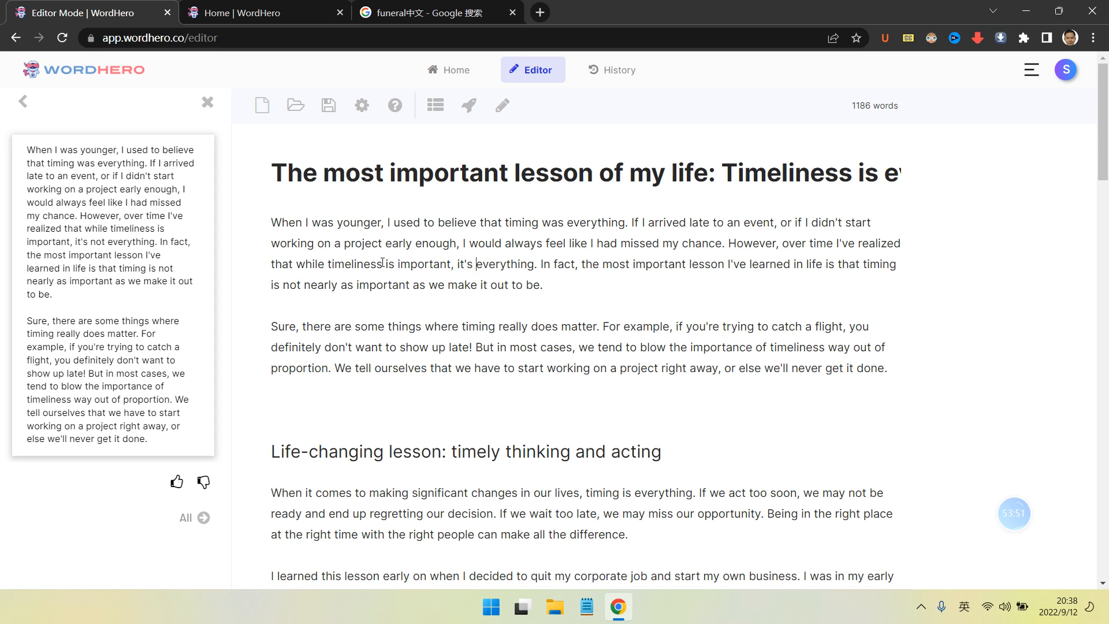
{"action": "left_click_drag", "start_coordinate": [382, 263], "coordinate": [472, 264]}
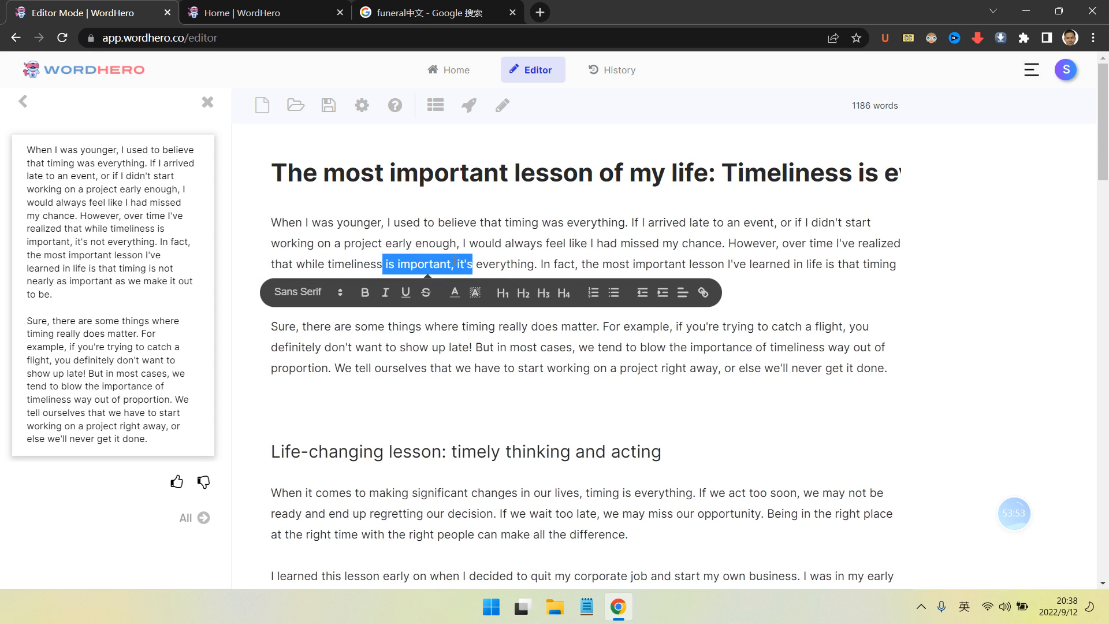
{"action": "left_click_drag", "start_coordinate": [397, 264], "coordinate": [478, 265]}
{"action": "key", "text": "BackSpace"}
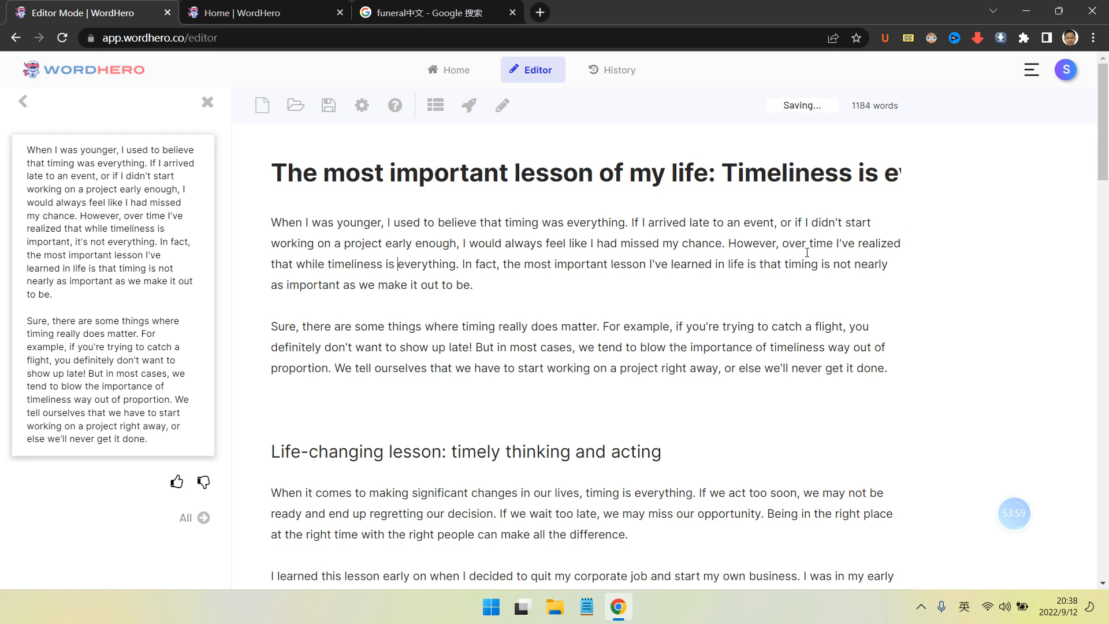
- Shorten "However, over time" to "Over time" in the introduction and delete the sentence beginning "In fact, the most important lesson"
{"action": "left_click_drag", "start_coordinate": [725, 243], "coordinate": [789, 243]}
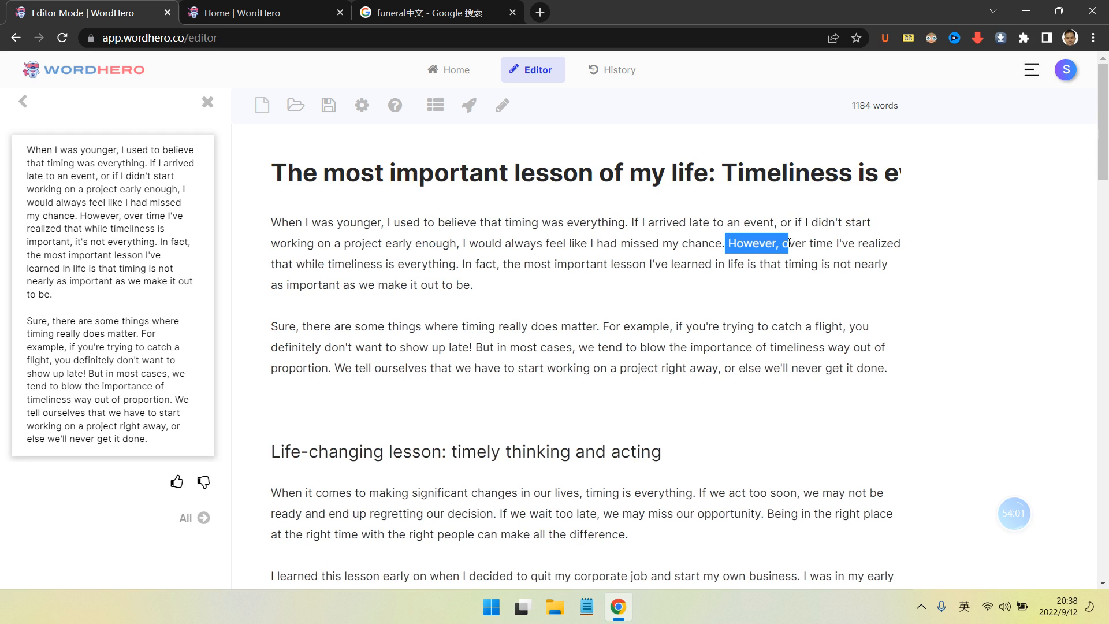
{"action": "type", "text": "O"}
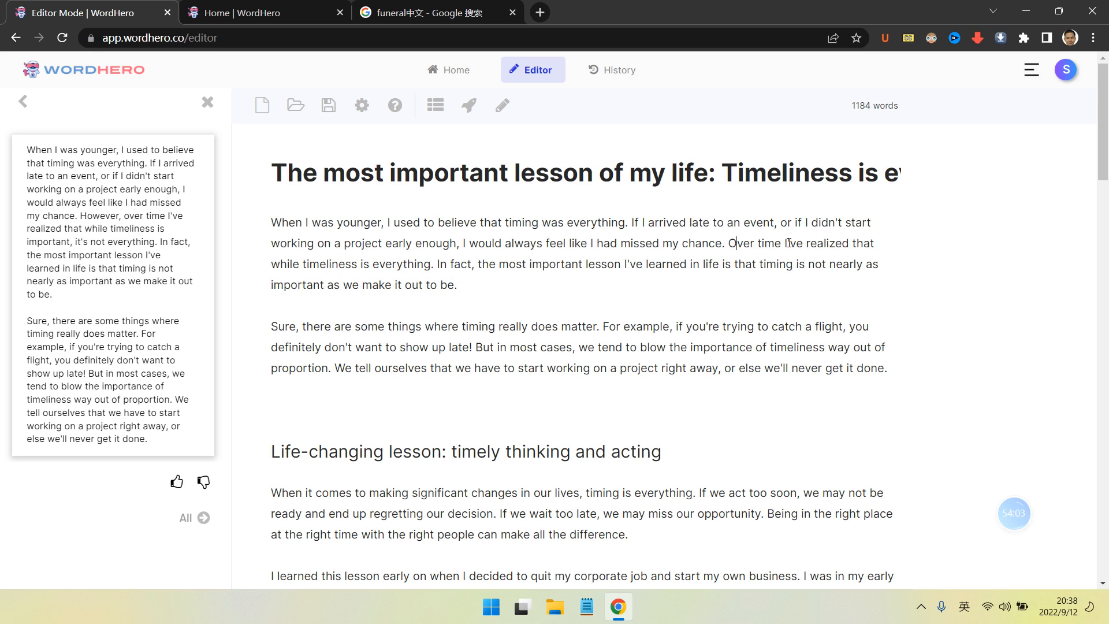
{"action": "left_click", "coordinate": [699, 282]}
{"action": "left_click_drag", "start_coordinate": [437, 263], "coordinate": [493, 286]}
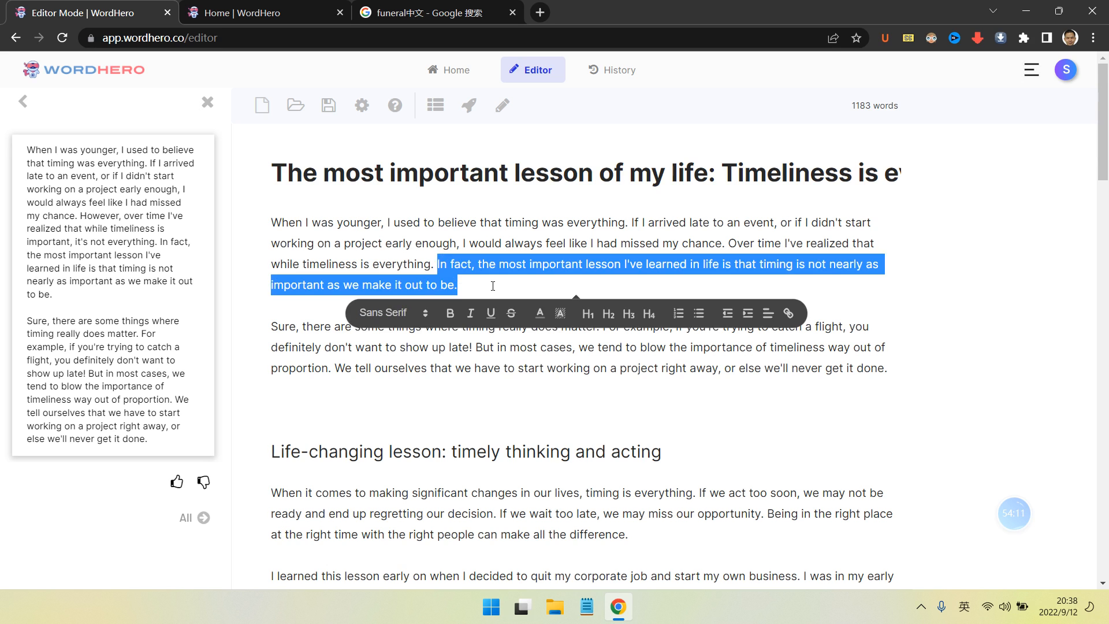
{"action": "key", "text": "BackSpace"}
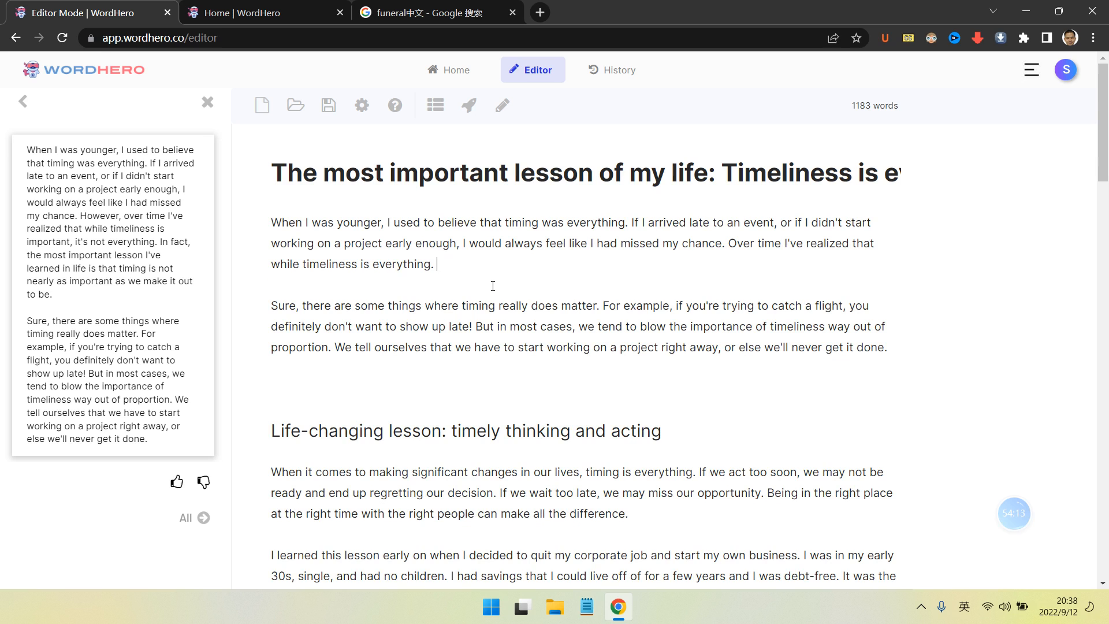
- Add the sentence "But I was taking it the wrong way." to the introduction, accepting the grammar suggestions
{"action": "type", "text": "But I was taking it in a wroing"}
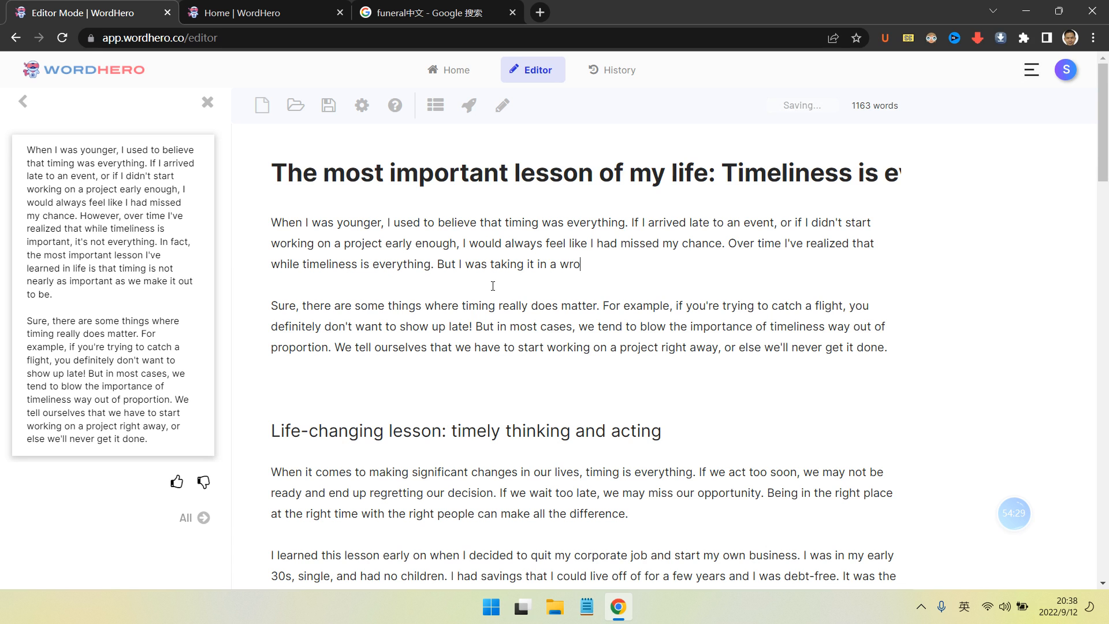
{"action": "key", "text": "BackSpace"}
{"action": "key", "text": "BackSpace"}
{"action": "key", "text": "BackSpace"}
{"action": "type", "text": "ng way."}
{"action": "mouse_move", "coordinate": [572, 266]}
{"action": "left_click", "coordinate": [582, 305]}
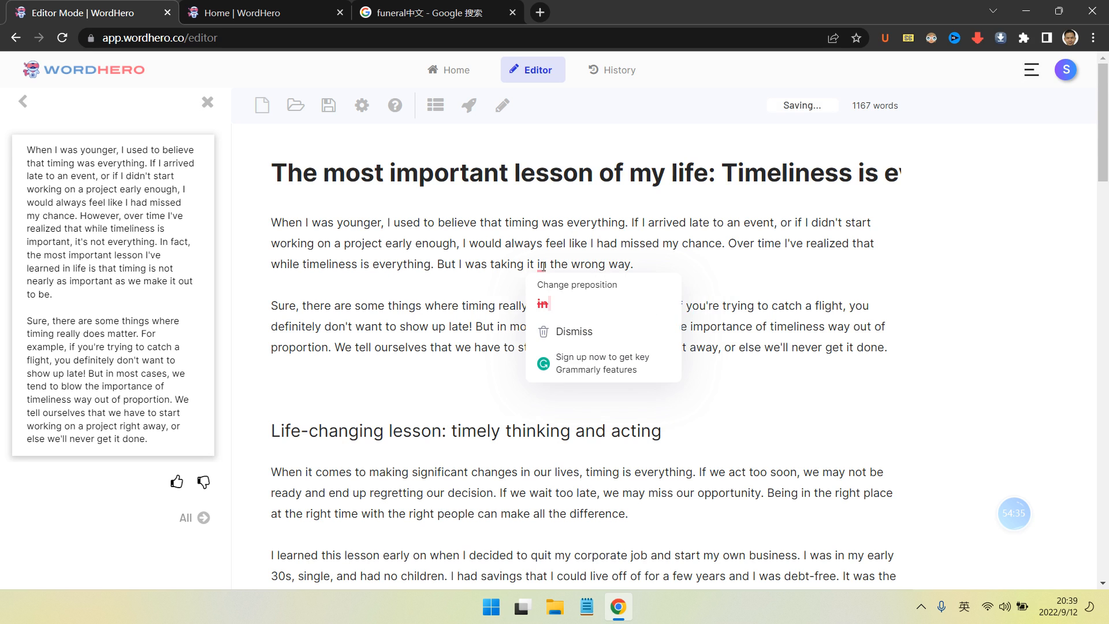
{"action": "left_click", "coordinate": [549, 304]}
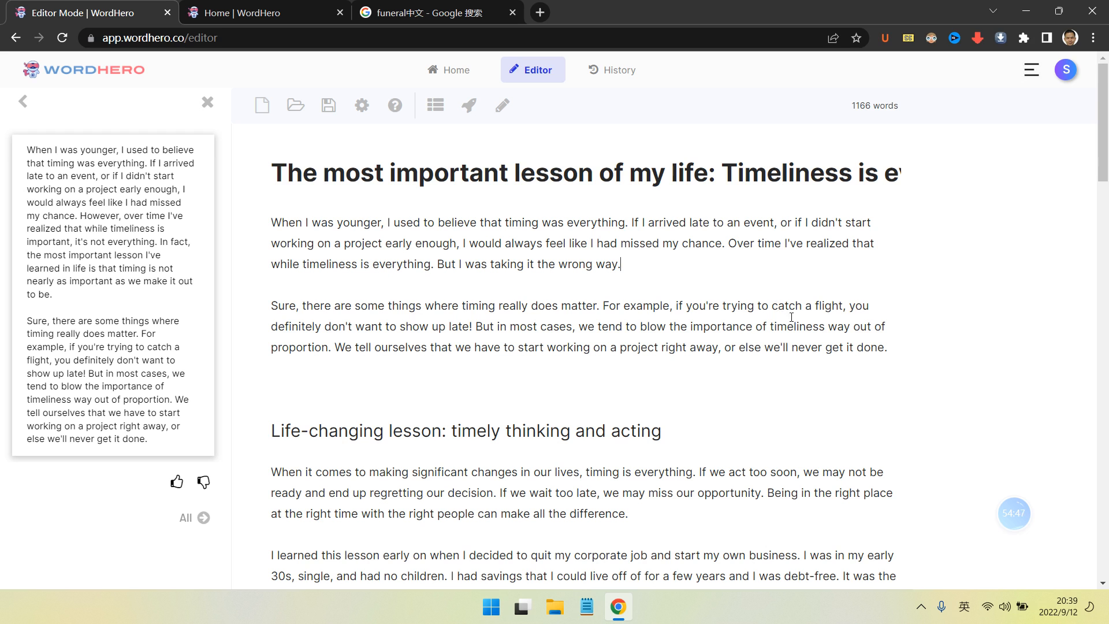
- Delete the second introduction paragraph, beginning "Sure, there are some things where timing really does matter"
{"action": "left_click_drag", "start_coordinate": [598, 328], "coordinate": [703, 328]}
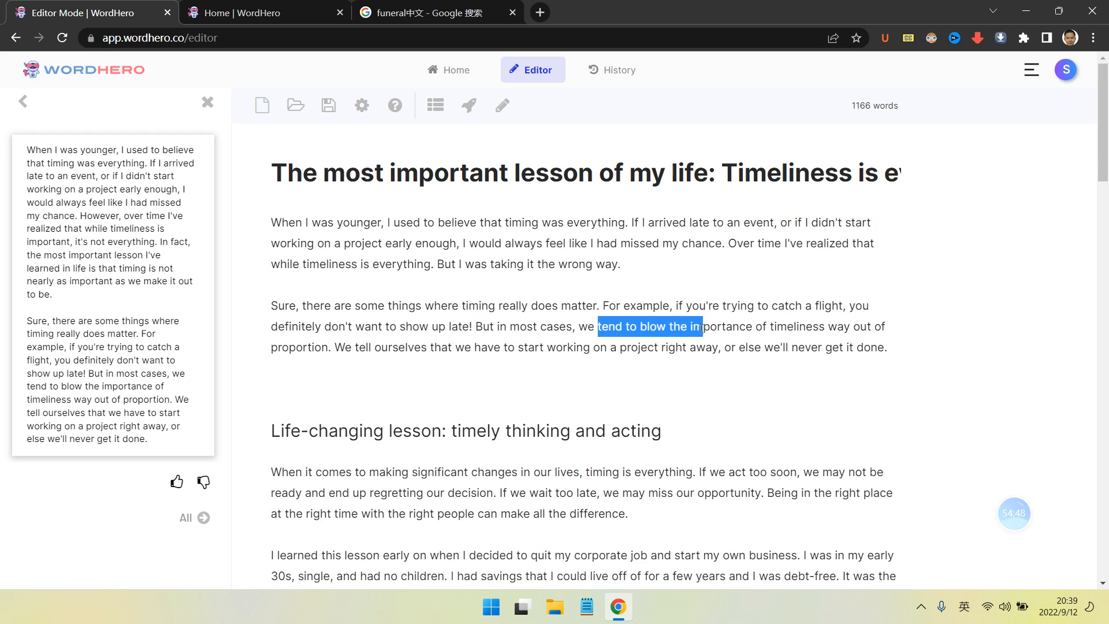
{"action": "left_click", "coordinate": [733, 327]}
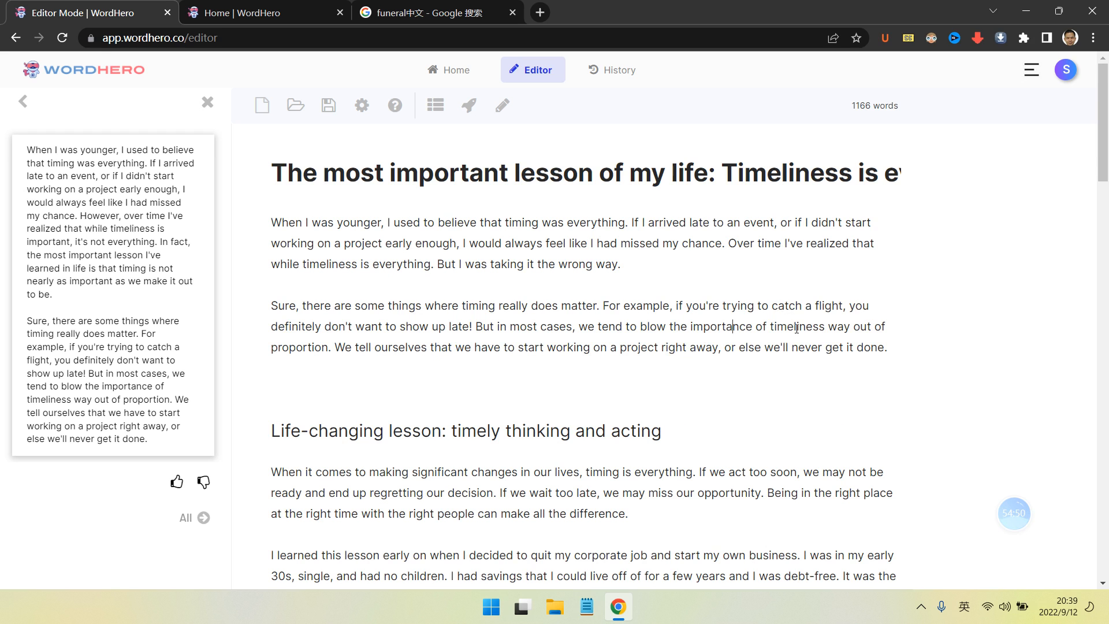
{"action": "left_click", "coordinate": [335, 347]}
{"action": "left_click", "coordinate": [901, 349]}
{"action": "left_click_drag", "start_coordinate": [275, 294], "coordinate": [919, 380]}
{"action": "key", "text": "BackSpace"}
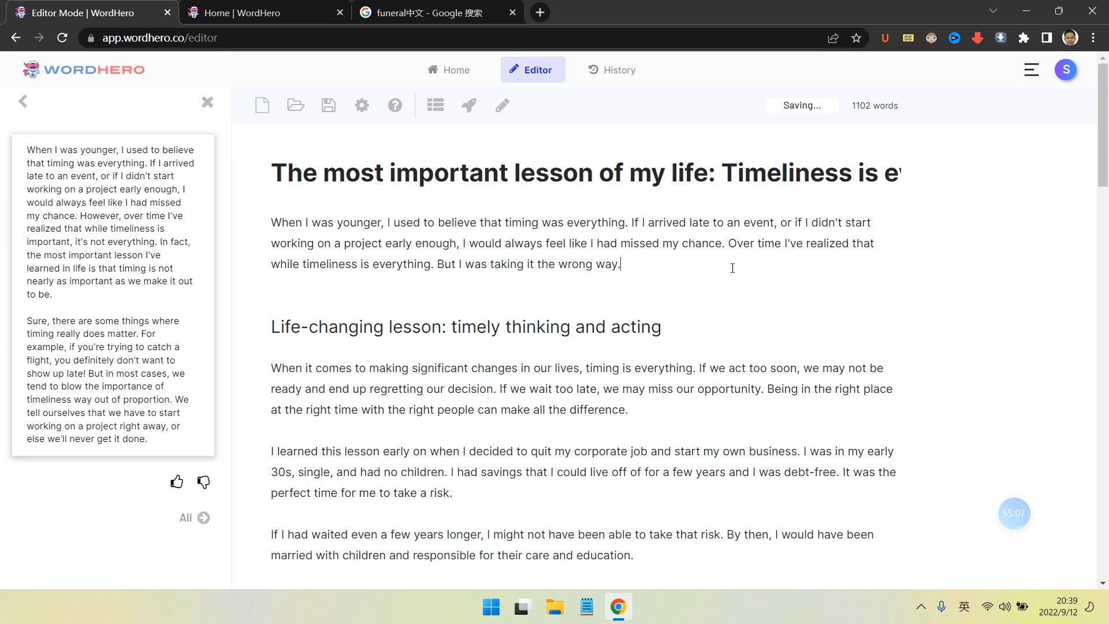
- Begin a new closing sentence in the introduction with "Until", accepting the suggested spelling
{"action": "type", "text": "Unti"}
{"action": "type", "text": "ll ate"}
{"action": "key", "text": "BackSpace"}
{"action": "key", "text": "BackSpace"}
{"action": "key", "text": "BackSpace"}
{"action": "type", "text": "a"}
{"action": "key", "text": "BackSpace"}
{"action": "type", "text": "laty"}
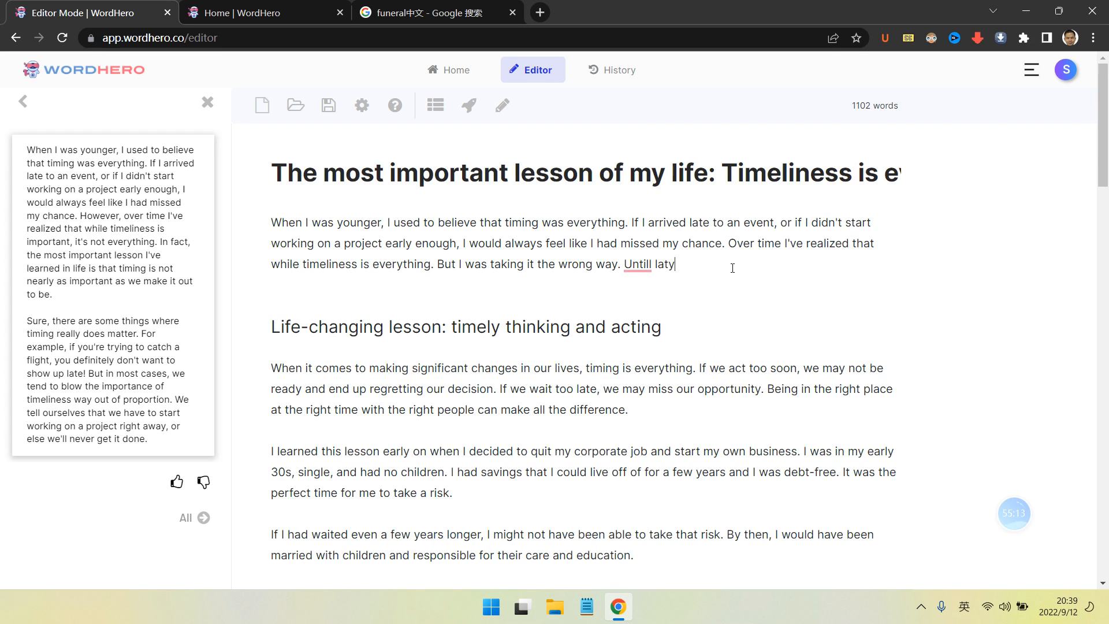
{"action": "mouse_move", "coordinate": [634, 259]}
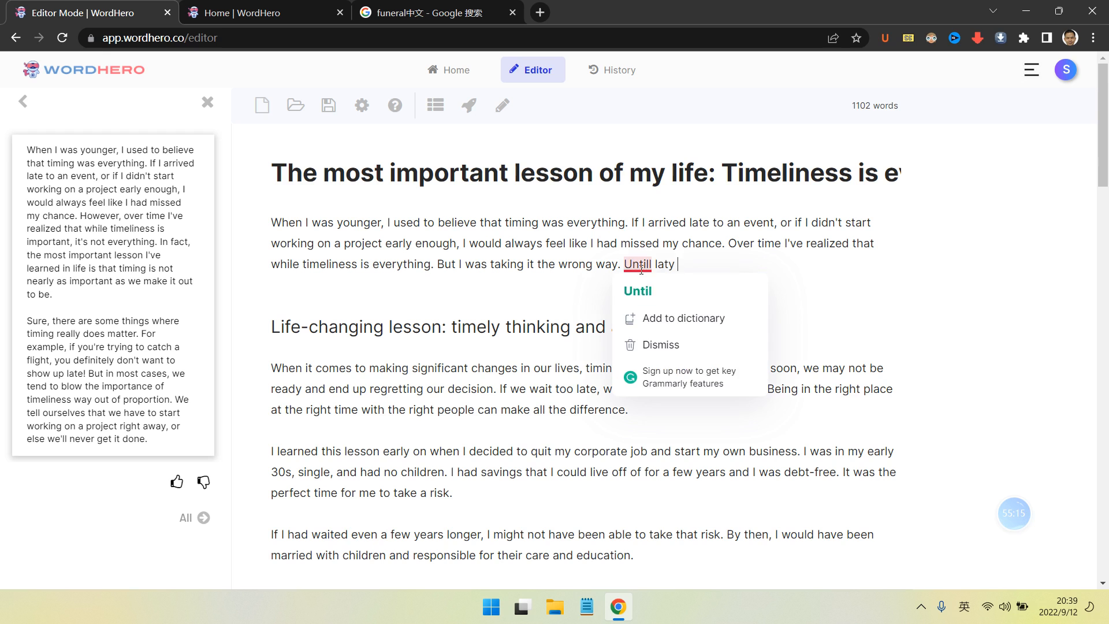
{"action": "left_click", "coordinate": [642, 288]}
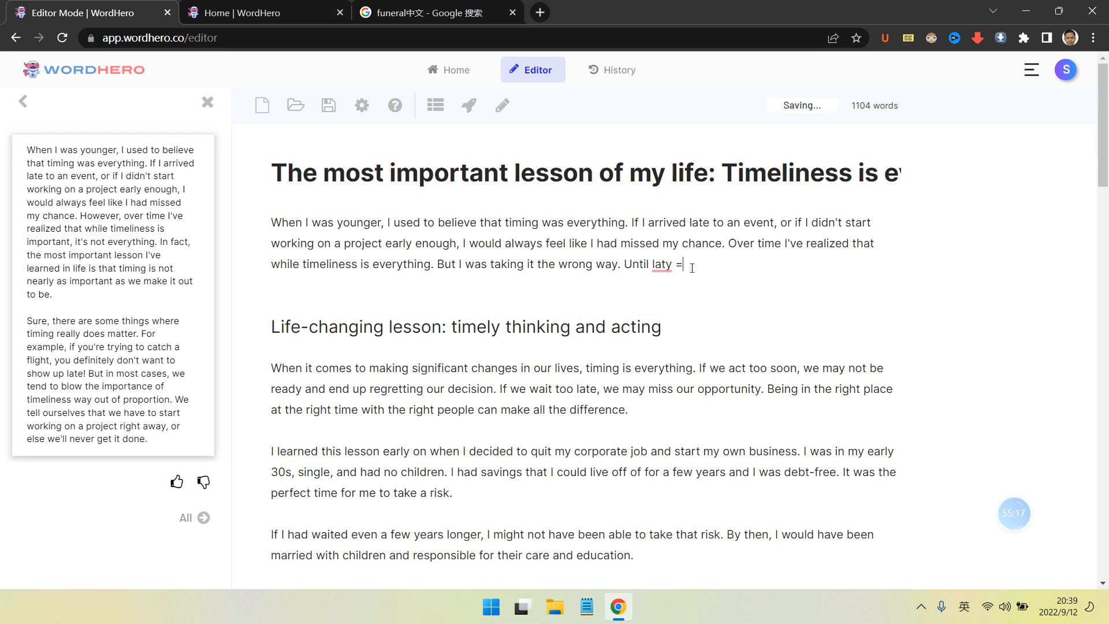
- Complete the introduction's closing sentence with "lately, I have new ideas about timeliness."
{"action": "key", "text": "BackSpace"}
{"action": "key", "text": "BackSpace"}
{"action": "type", "text": "ely, i h"}
{"action": "key", "text": "BackSpace"}
{"action": "key", "text": "BackSpace"}
{"action": "type", "text": "I have"}
{"action": "type", "text": " new"}
{"action": "type", "text": " un"}
{"action": "key", "text": "BackSpace"}
{"action": "key", "text": "BackSpace"}
{"action": "type", "text": "i"}
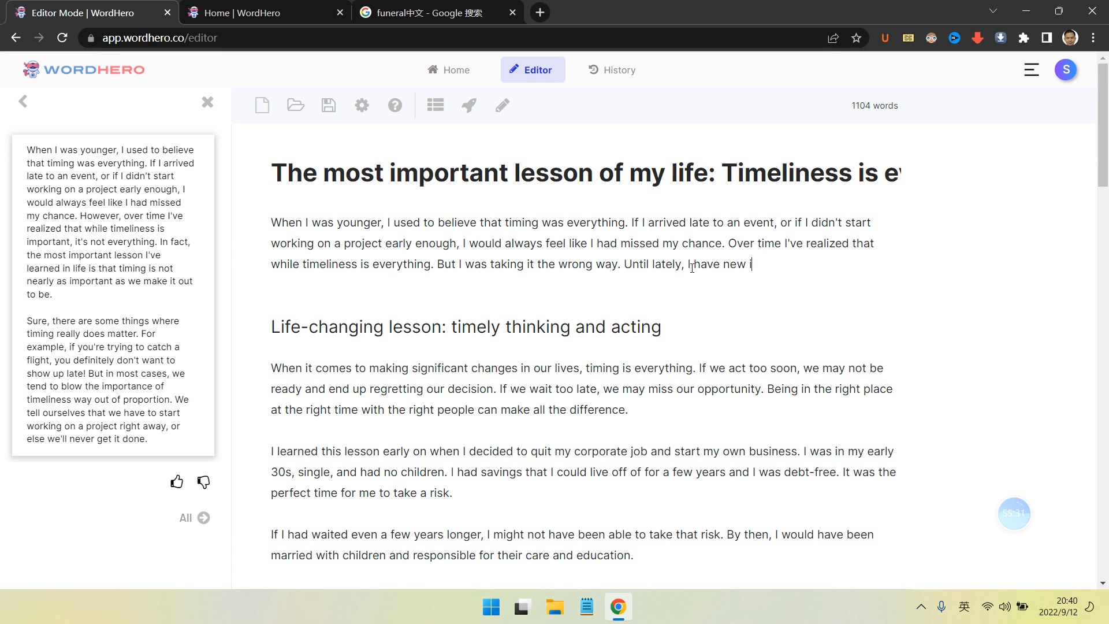
{"action": "type", "text": "deas ob"}
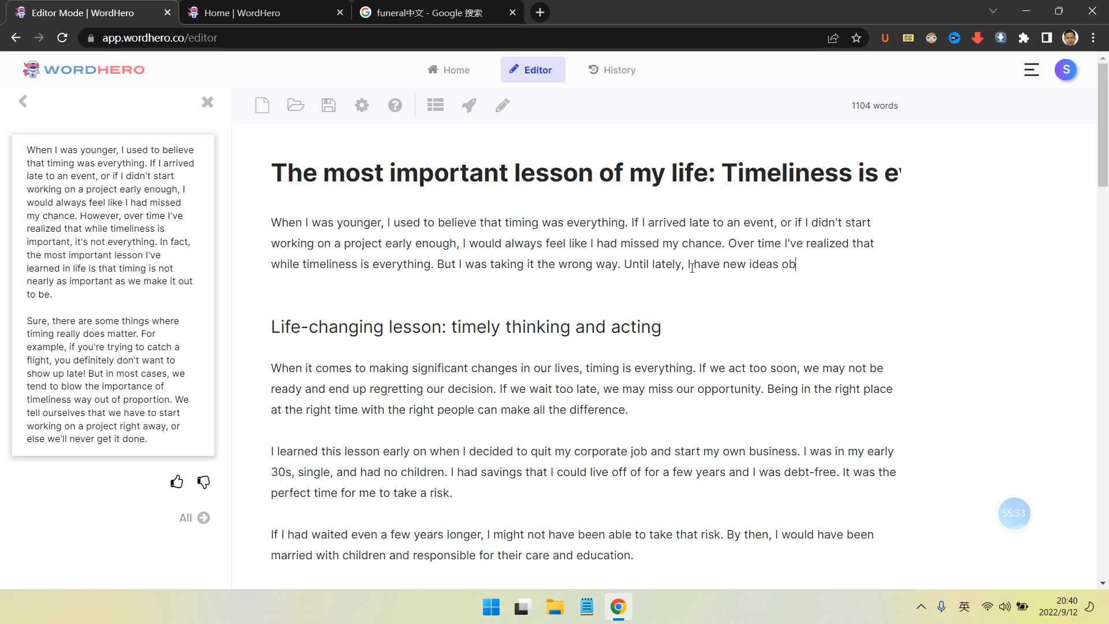
{"action": "type", "text": "outt timeliness."}
{"action": "right_click", "coordinate": [796, 264]}
{"action": "left_click", "coordinate": [843, 266]}
- Accept the grammar suggestions so the closing sentence reads "Lately, I have had new ideas about timeliness."
{"action": "mouse_move", "coordinate": [748, 265]}
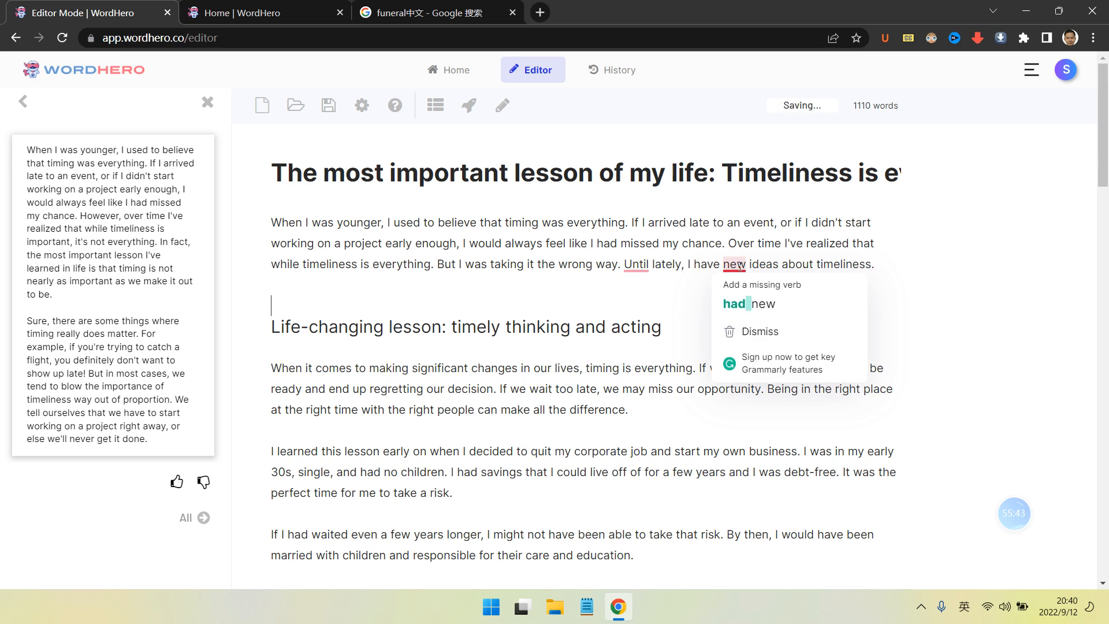
{"action": "left_click", "coordinate": [748, 305]}
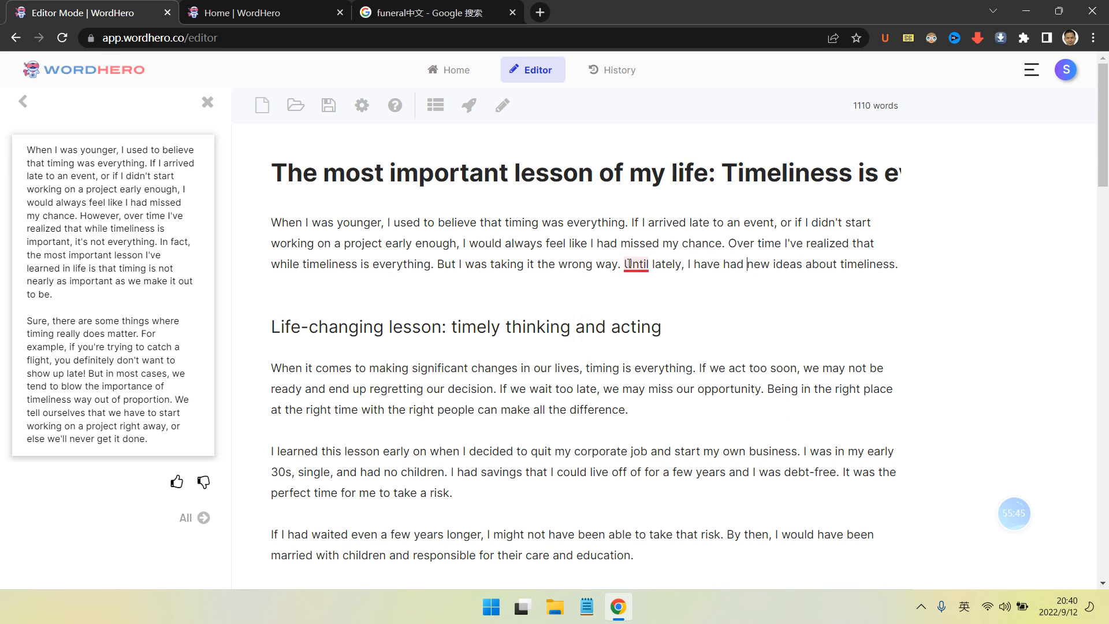
{"action": "mouse_move", "coordinate": [635, 264]}
{"action": "left_click", "coordinate": [665, 284]}
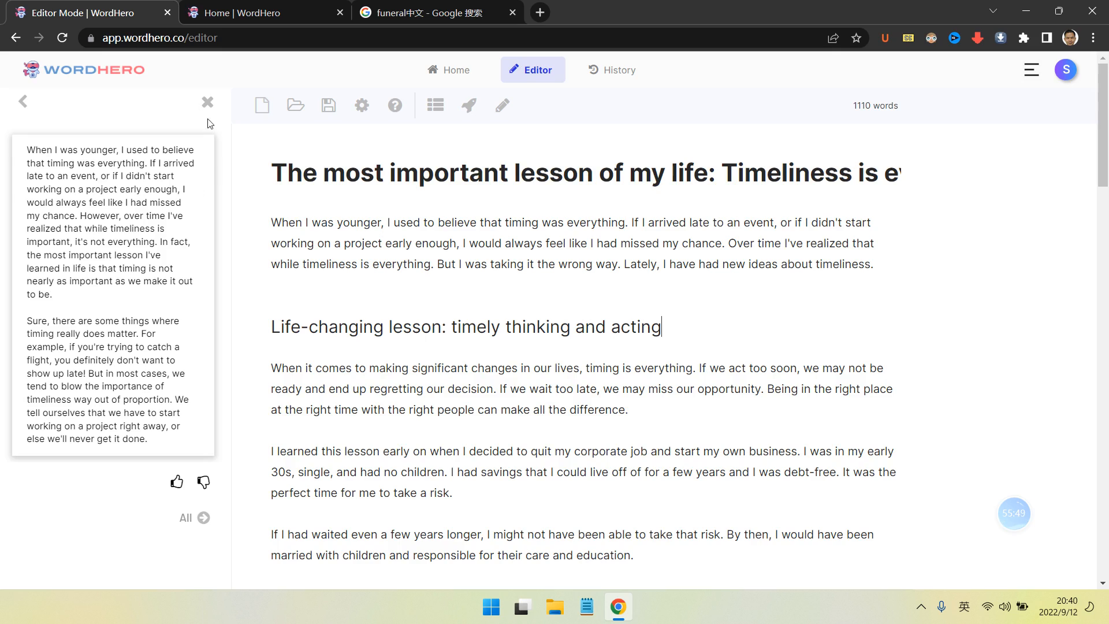
- Close the generated introduction output and insert "planed" after "It's been" in the section "How this lesson continues to impact my life"
{"action": "left_click", "coordinate": [207, 103]}
{"action": "scroll", "coordinate": [455, 267], "scroll_direction": "down", "scroll_amount": 9}
{"action": "scroll", "coordinate": [455, 266], "scroll_direction": "up", "scroll_amount": 12}
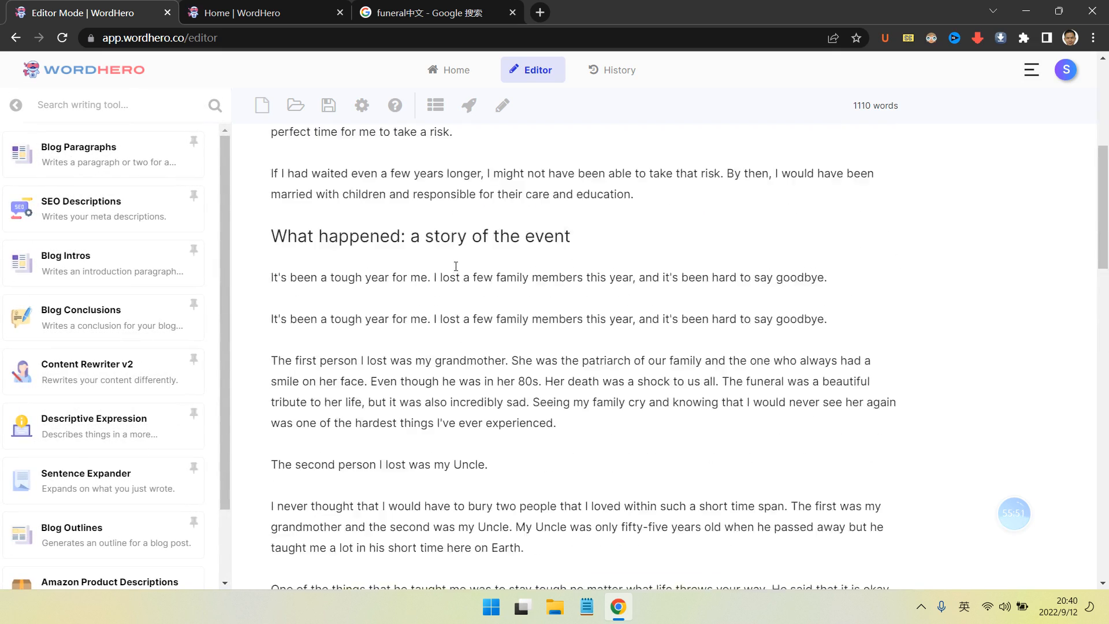
{"action": "scroll", "coordinate": [455, 266], "scroll_direction": "down", "scroll_amount": 16}
{"action": "scroll", "coordinate": [456, 266], "scroll_direction": "down", "scroll_amount": 12}
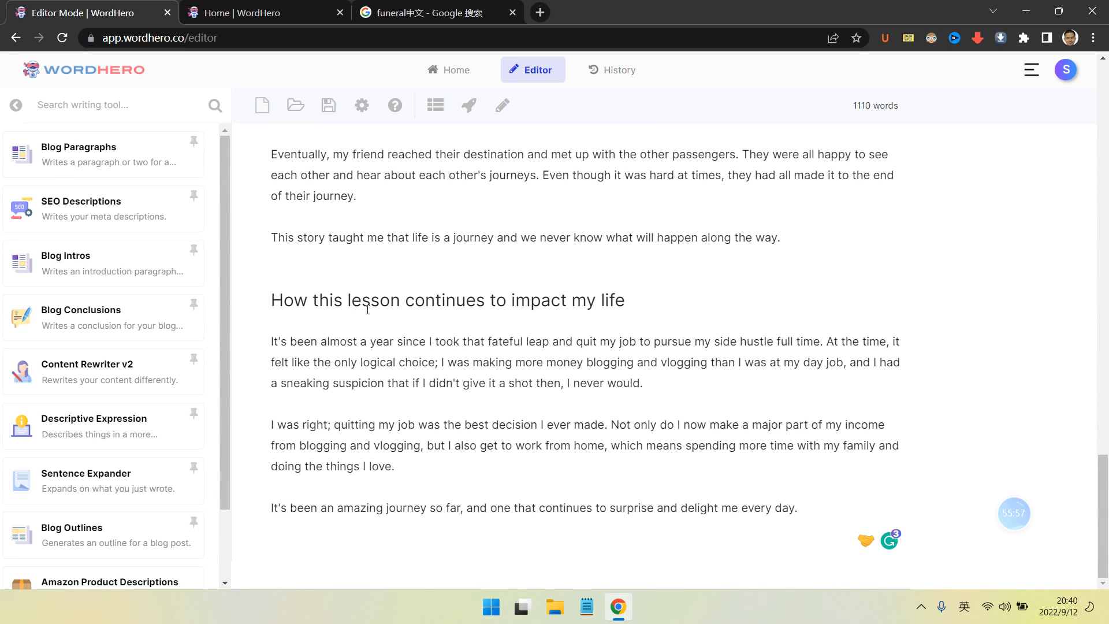
{"action": "left_click", "coordinate": [369, 345]}
{"action": "left_click", "coordinate": [319, 344]}
{"action": "type", "text": "pl"}
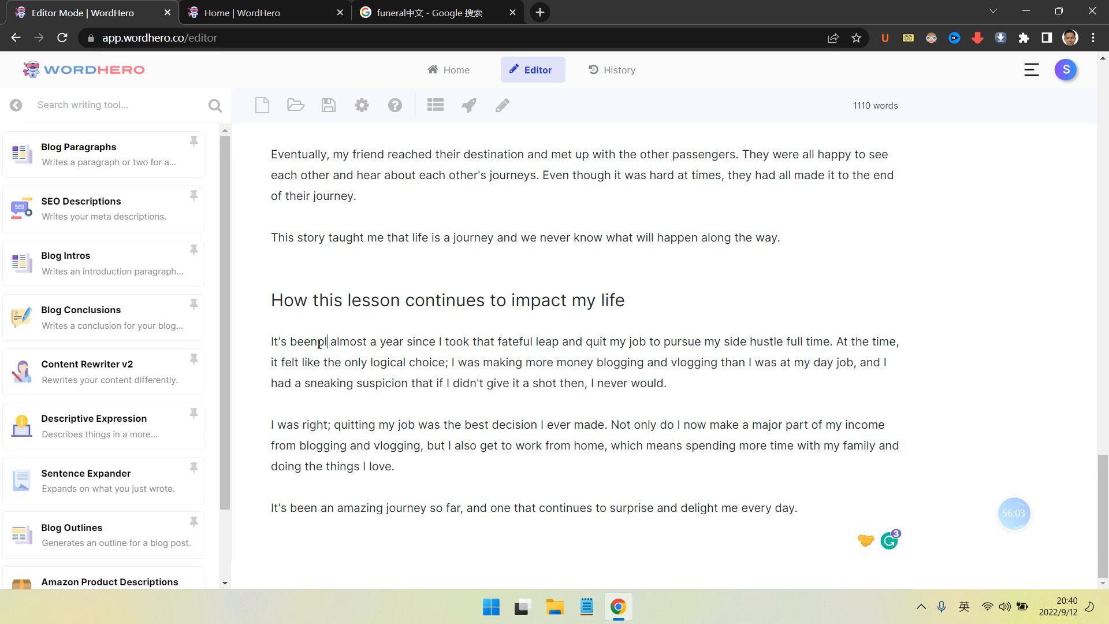
{"action": "type", "text": "aned"}
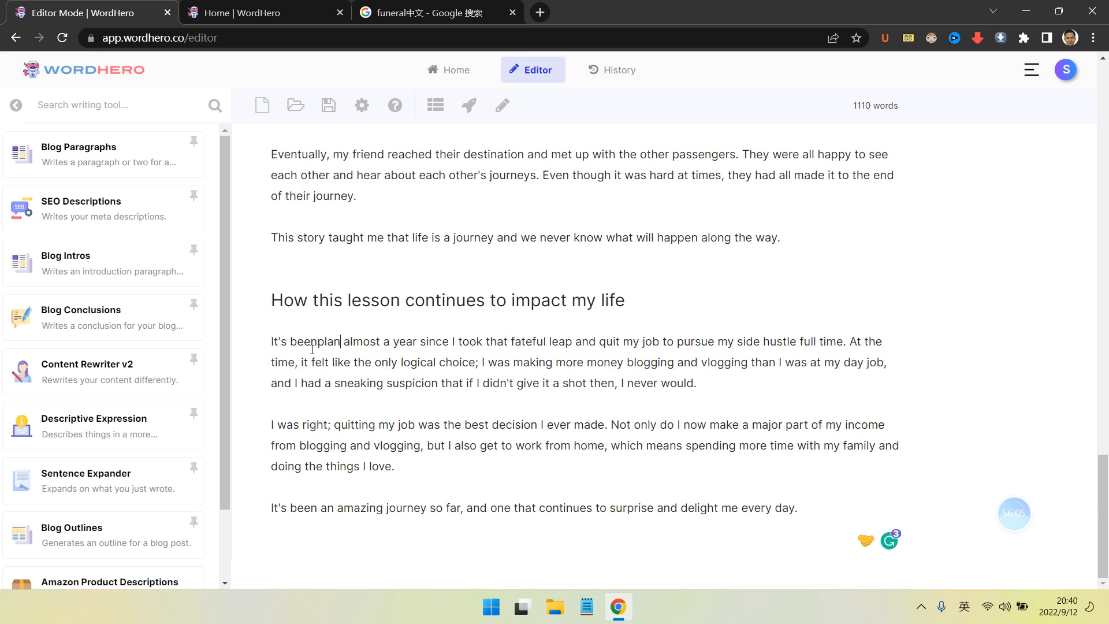
{"action": "left_click", "coordinate": [312, 345]}
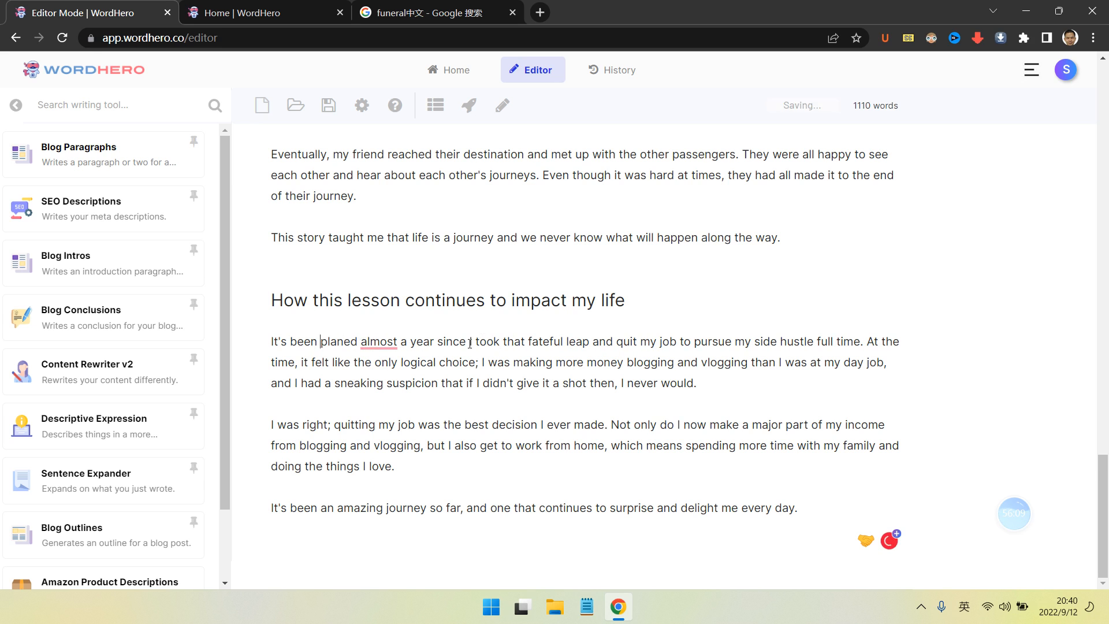
- Accept the suggested corrections so the section's opening reads "It's been planned for almost a year"
{"action": "mouse_move", "coordinate": [388, 343]}
{"action": "left_click", "coordinate": [401, 386]}
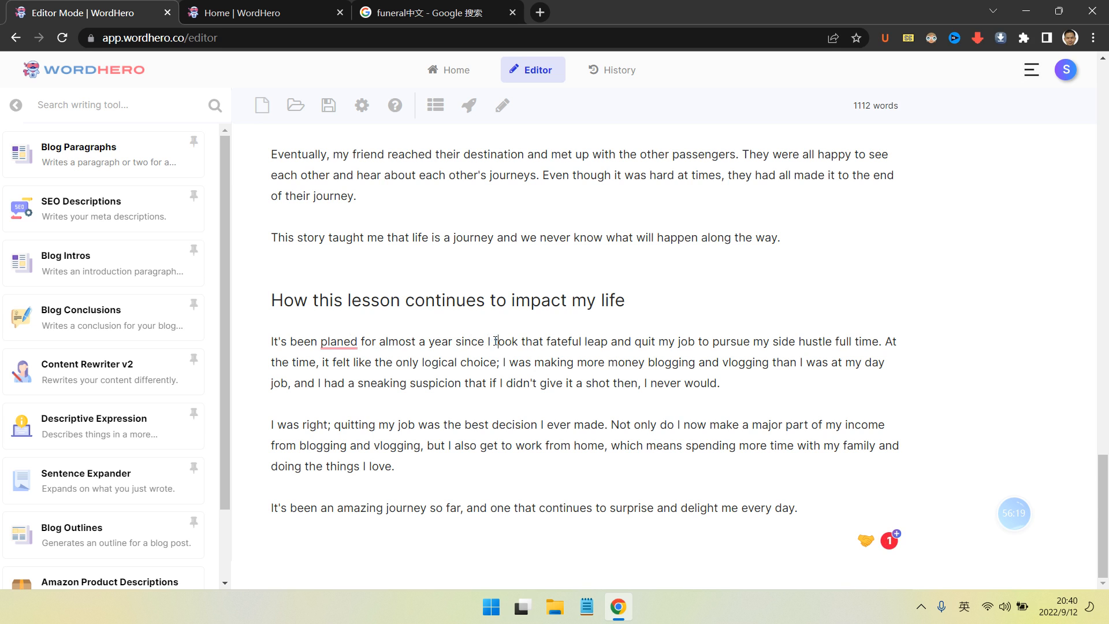
{"action": "mouse_move", "coordinate": [339, 342]}
{"action": "left_click", "coordinate": [368, 365]}
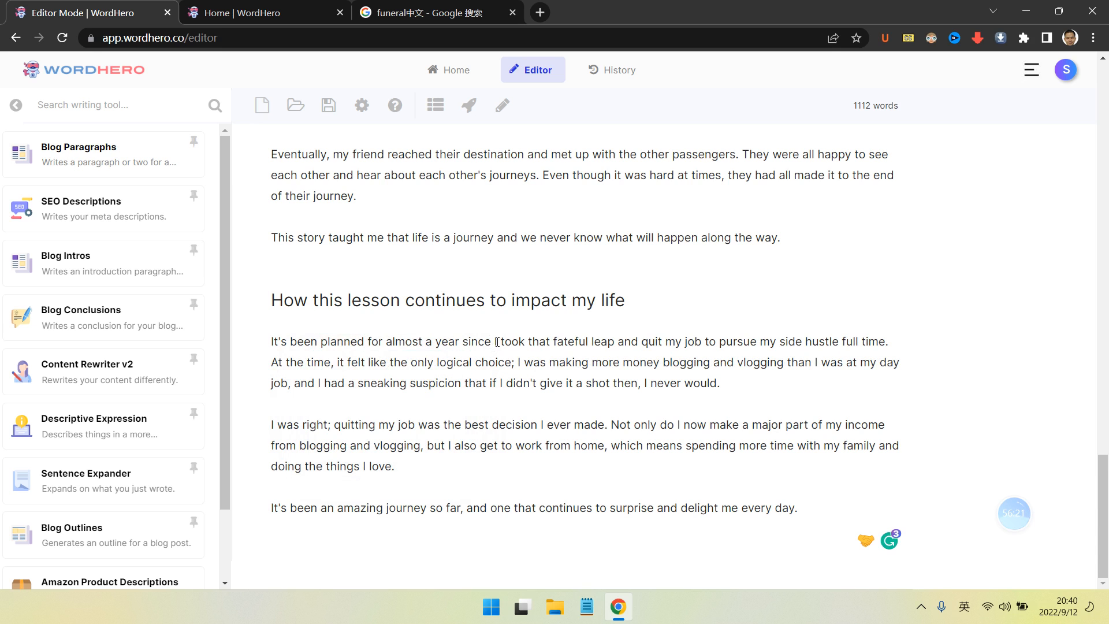
- Replace "took" with "wanted" before "that fateful leap" in the section's first sentence
{"action": "left_click_drag", "start_coordinate": [502, 341], "coordinate": [524, 342]}
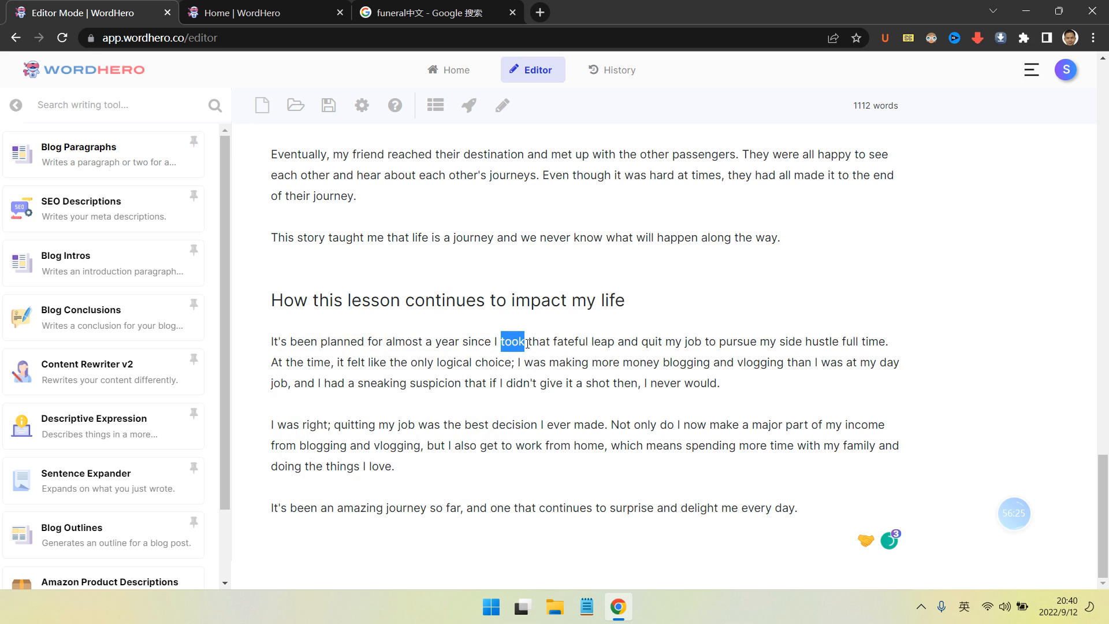
{"action": "type", "text": "want"}
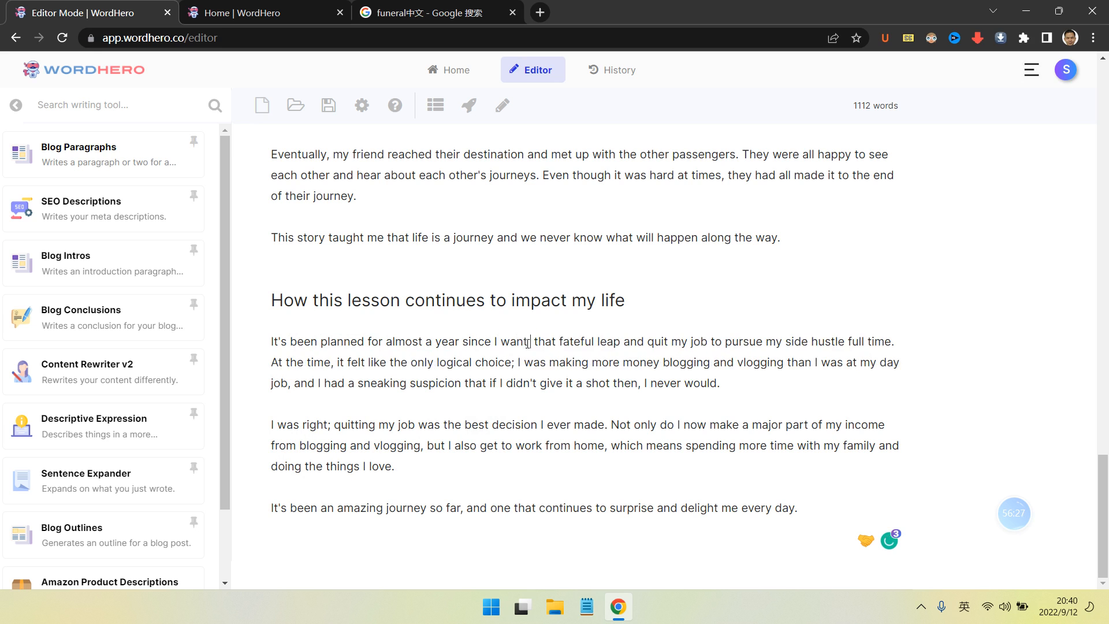
{"action": "type", "text": "ed"}
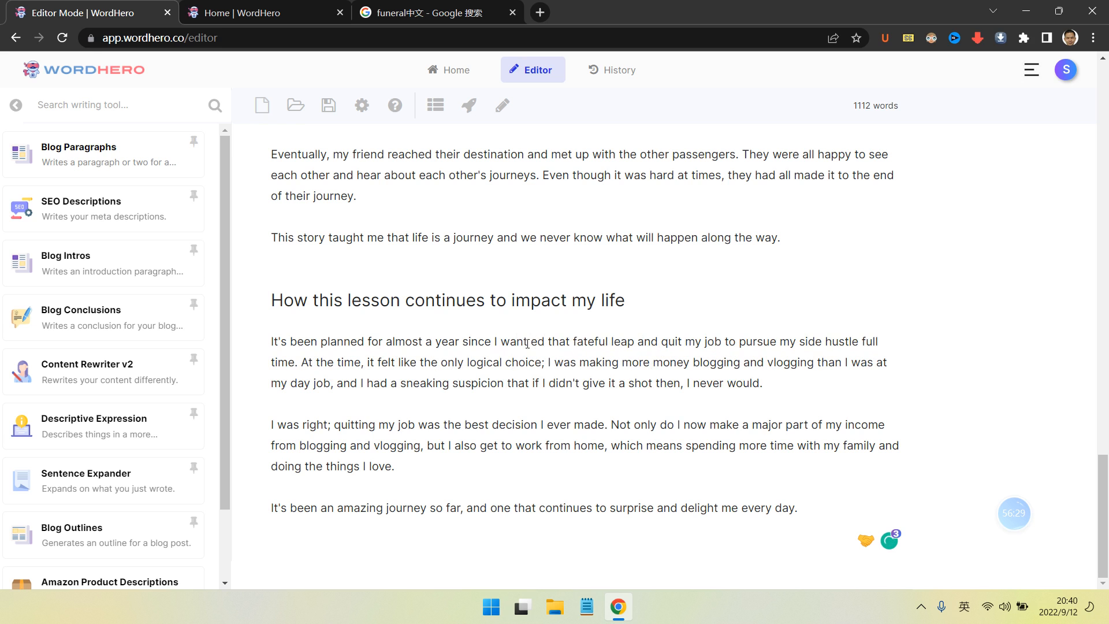
- Extend "wanted" to "wanted to take" before "that fateful leap" in the section's first sentence
{"action": "key", "text": "BackSpace"}
{"action": "key", "text": "BackSpace"}
{"action": "key", "text": "BackSpace"}
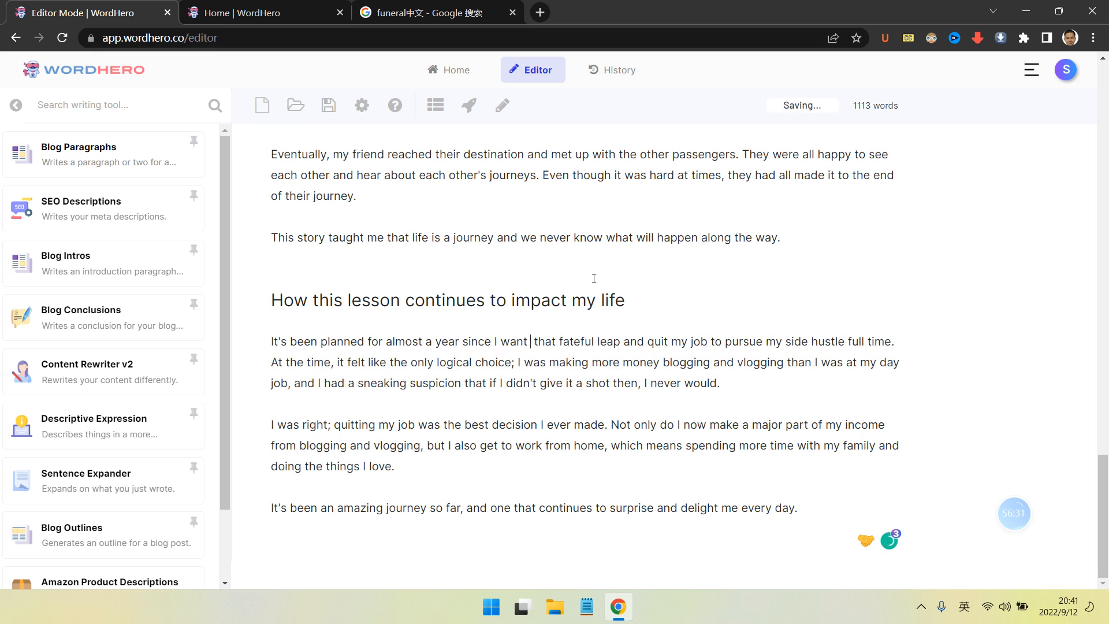
{"action": "type", "text": "ed to took"}
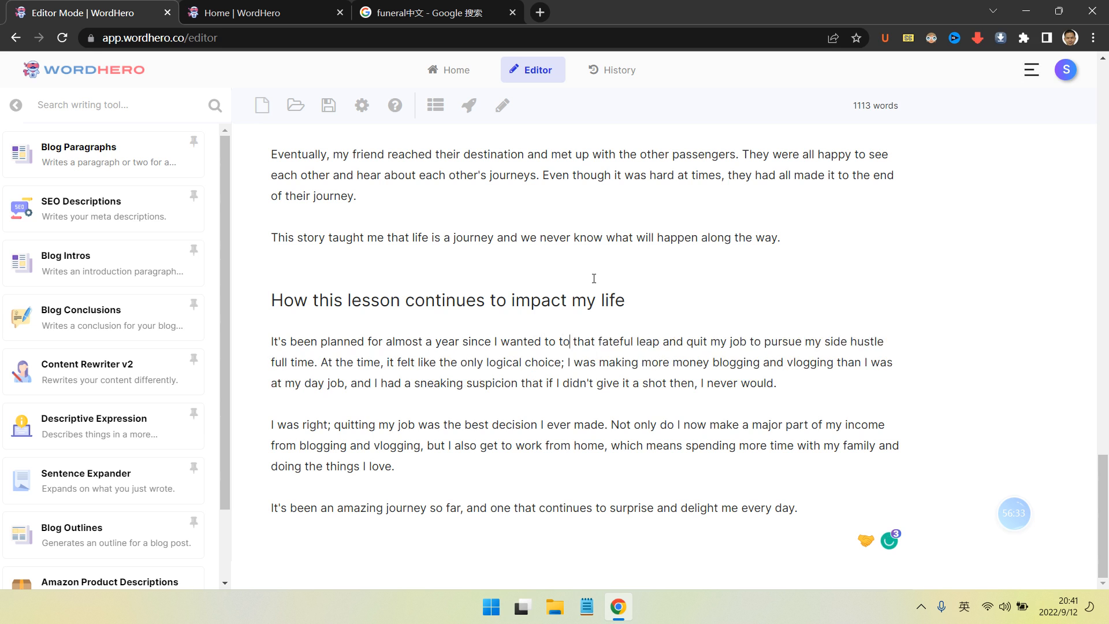
{"action": "key", "text": "BackSpace"}
{"action": "key", "text": "BackSpace"}
{"action": "key", "text": "BackSpace"}
{"action": "type", "text": "ake"}
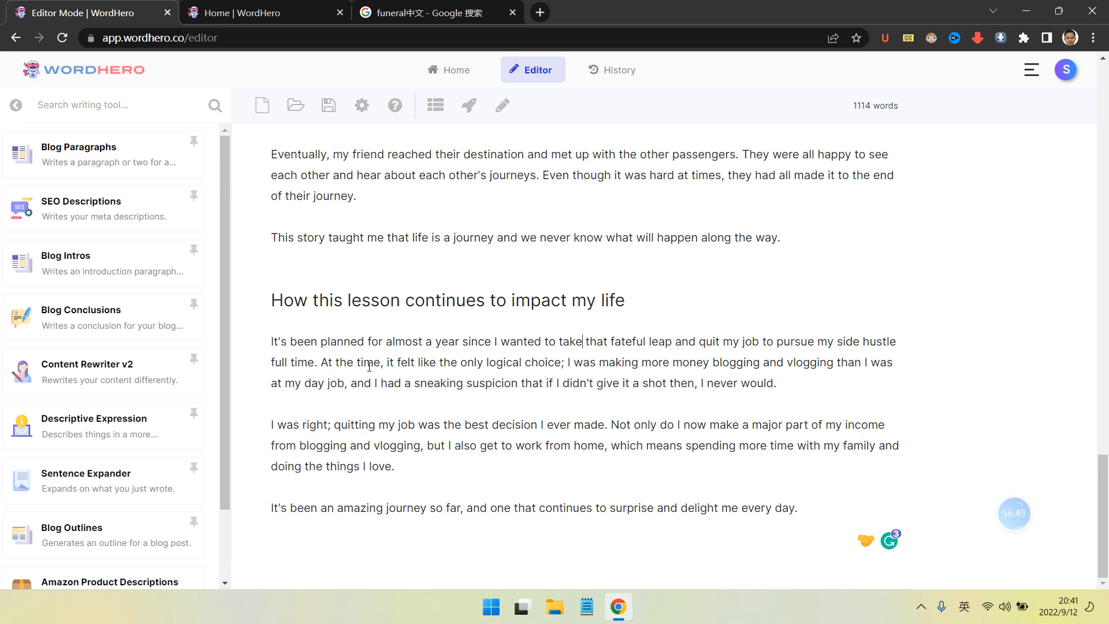
- Change the opening of the section's second sentence from "At the time, it felt" to "Right now, it feels"
{"action": "left_click_drag", "start_coordinate": [337, 363], "coordinate": [377, 362]}
{"action": "type", "text": "Right"}
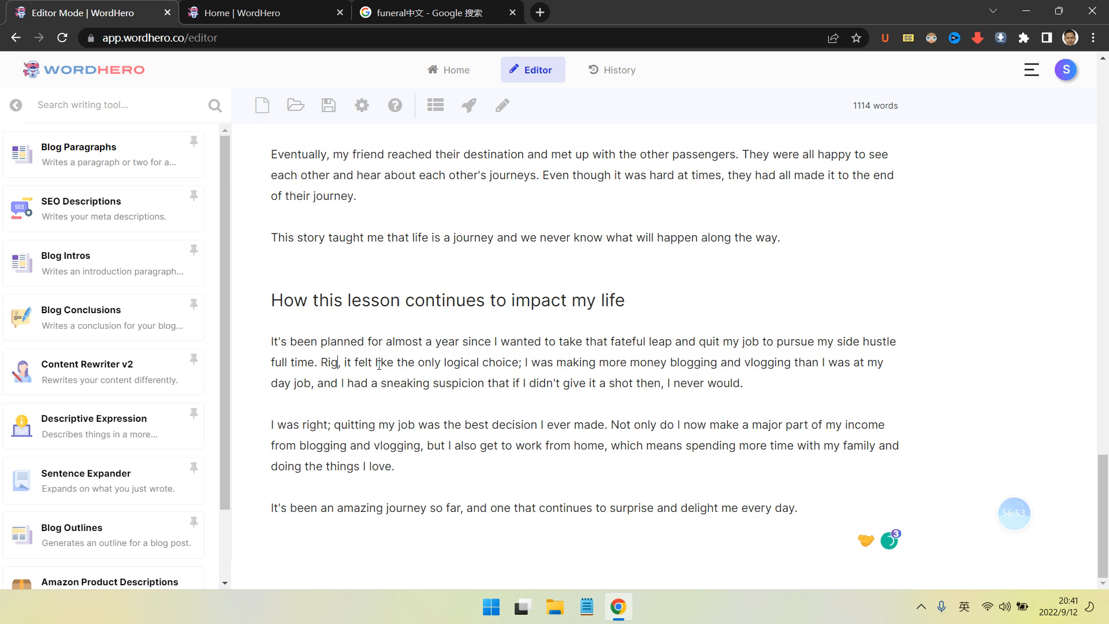
{"action": "type", "text": " now"}
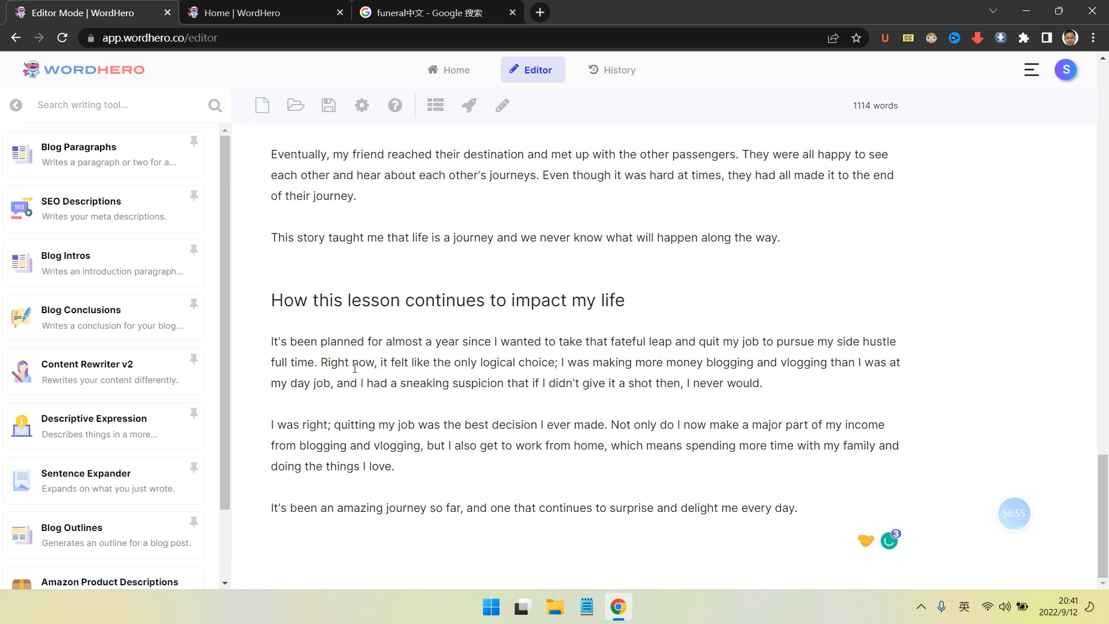
{"action": "left_click_drag", "start_coordinate": [392, 360], "coordinate": [411, 360]}
{"action": "type", "text": "eels"}
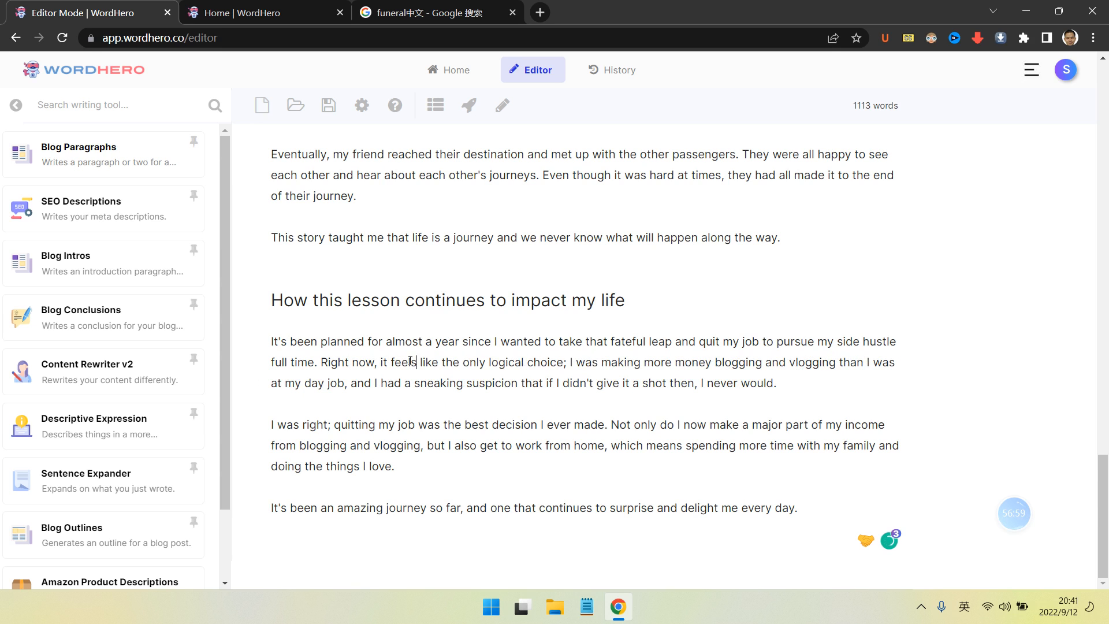
- Replace "was making" with "am going to make" before "more money blogging and vlogging", accepting the suggested "to"
{"action": "left_click_drag", "start_coordinate": [598, 362], "coordinate": [576, 362]}
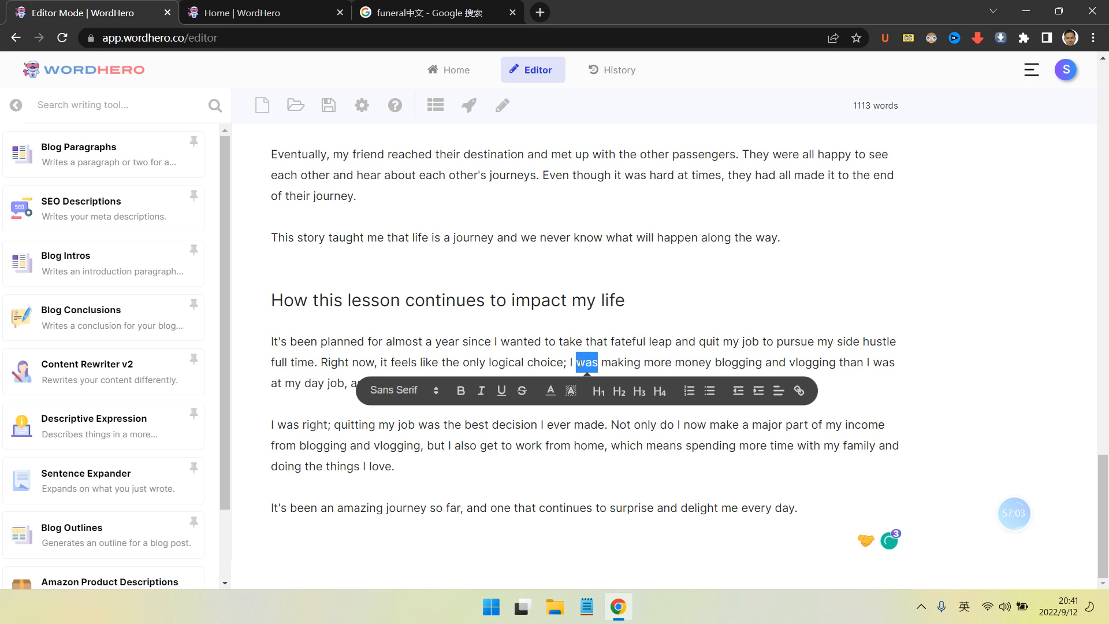
{"action": "type", "text": "am going"}
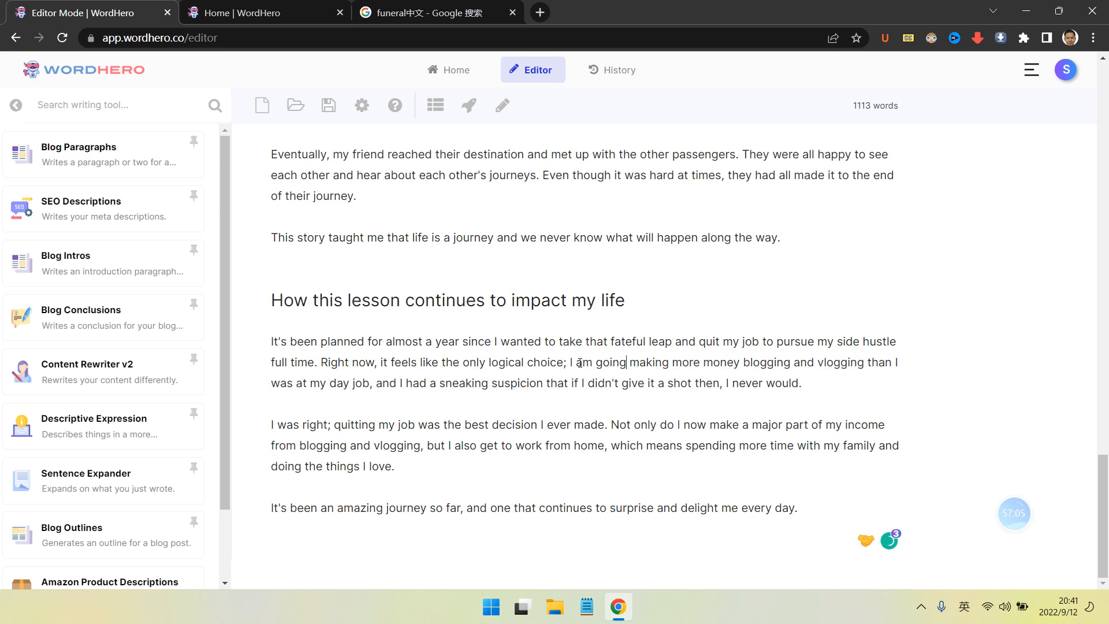
{"action": "left_click_drag", "start_coordinate": [643, 362], "coordinate": [670, 362]}
{"action": "type", "text": "e"}
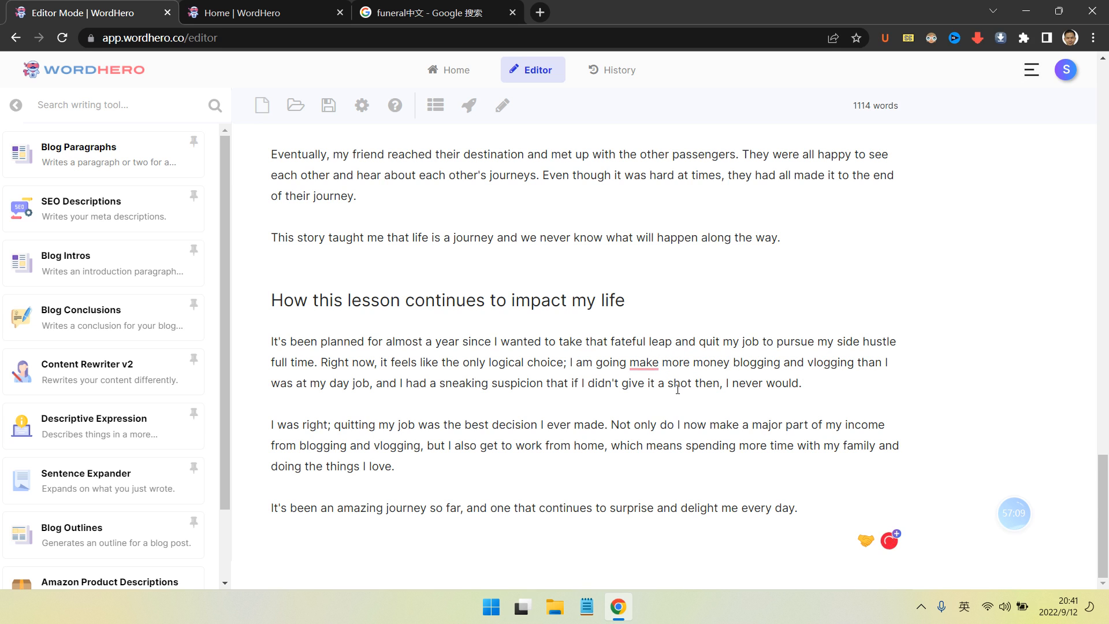
{"action": "mouse_move", "coordinate": [644, 366]}
{"action": "left_click", "coordinate": [664, 399]}
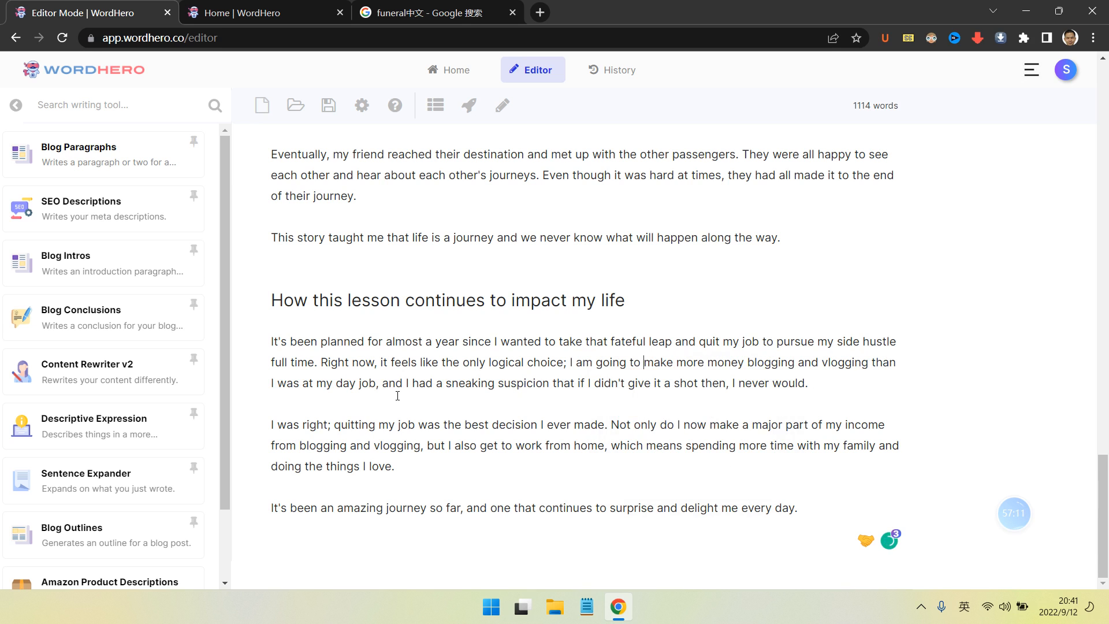
- Change "was" to "am" before "at my day job", end the sentence there, and begin the following one with a capitalized "And"
{"action": "left_click_drag", "start_coordinate": [298, 386], "coordinate": [279, 384]}
{"action": "type", "text": "am"}
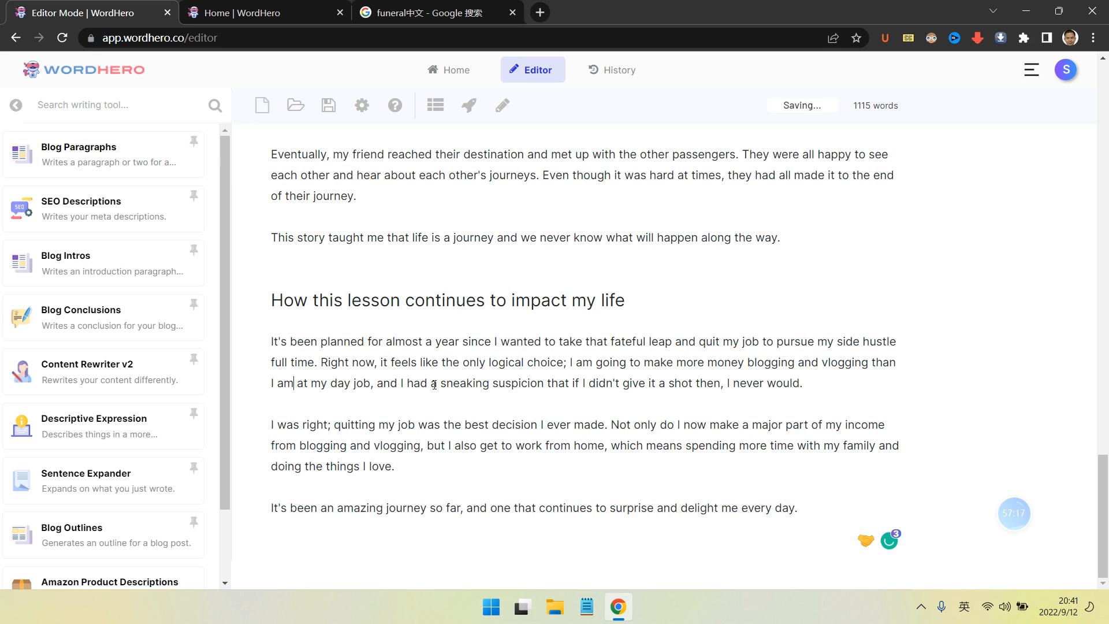
{"action": "left_click", "coordinate": [371, 384]}
{"action": "key", "text": "Delete"}
{"action": "type", "text": "."}
{"action": "key", "text": "shift+Right"}
{"action": "type", "text": "A"}
- Strike through the sentence "And I had a sneaking suspicion that if I didn't give it a shot then, I never would."
{"action": "left_click", "coordinate": [584, 381]}
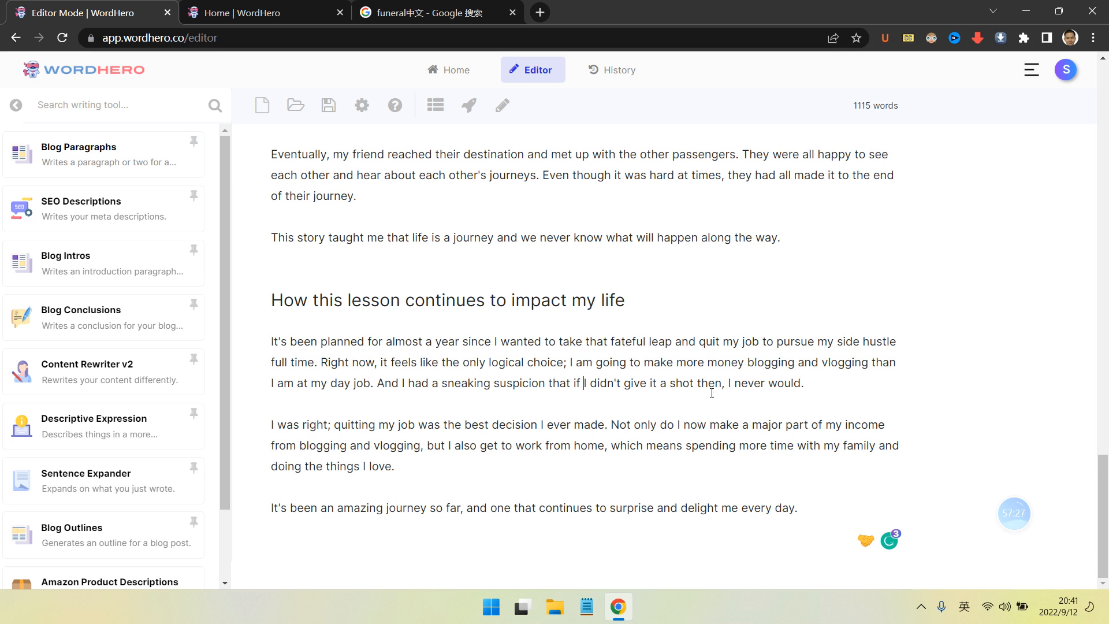
{"action": "left_click", "coordinate": [795, 383]}
{"action": "left_click_drag", "start_coordinate": [377, 384], "coordinate": [811, 382]}
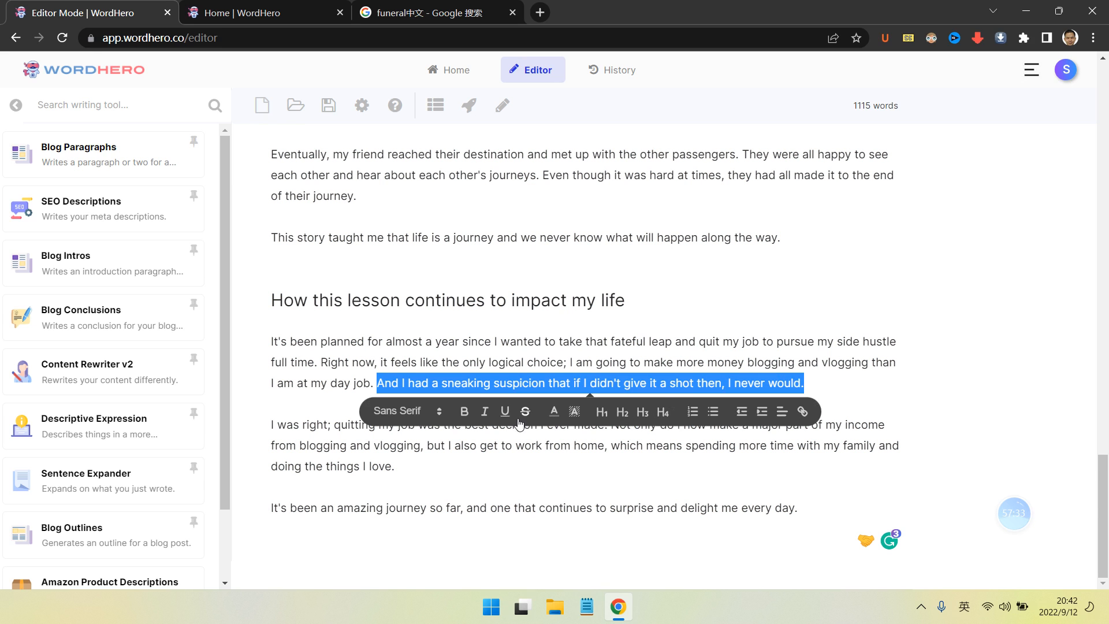
{"action": "left_click", "coordinate": [524, 413]}
{"action": "left_click", "coordinate": [828, 362]}
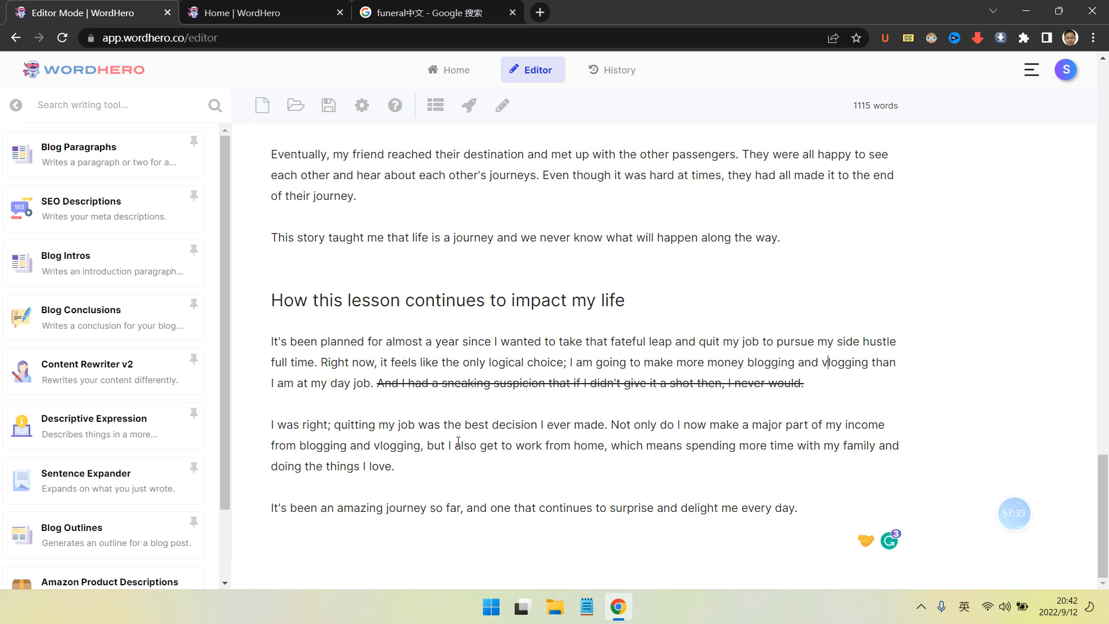
- Insert the sentence "One of my best friends was quitting his job." at the start of the section's second paragraph
{"action": "left_click", "coordinate": [273, 426]}
{"action": "type", "text": "One o"}
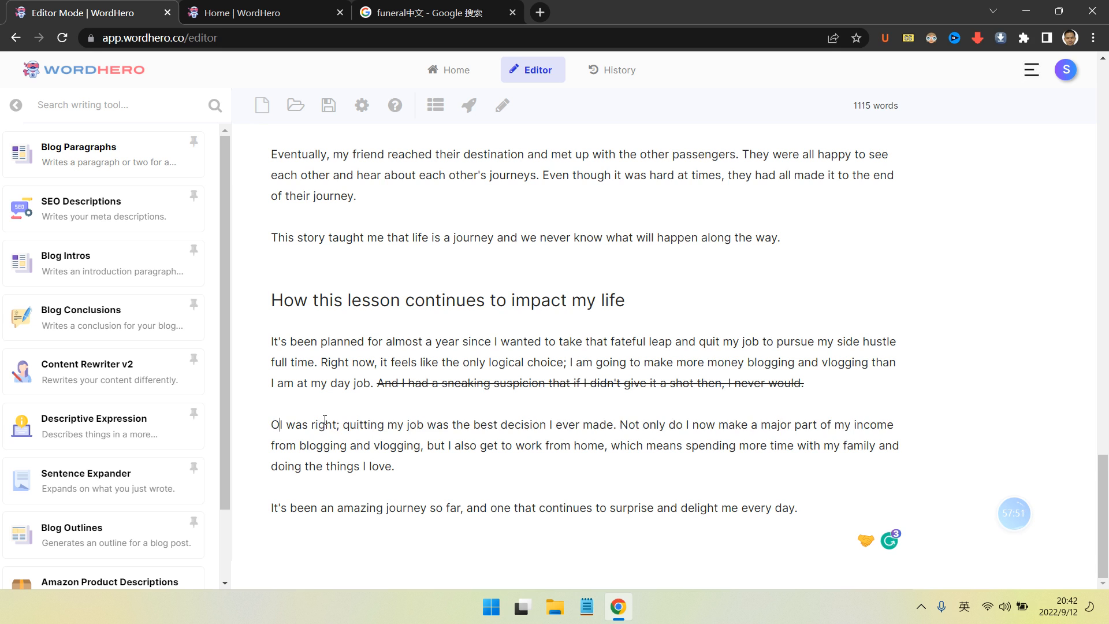
{"action": "type", "text": "f"}
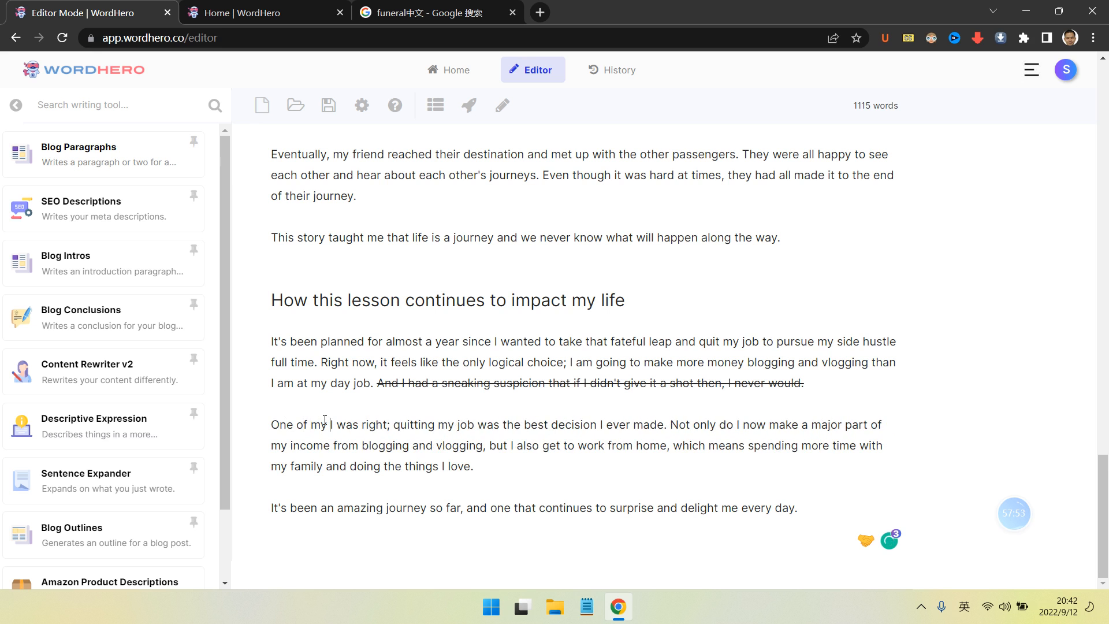
{"action": "type", "text": " my best frie"}
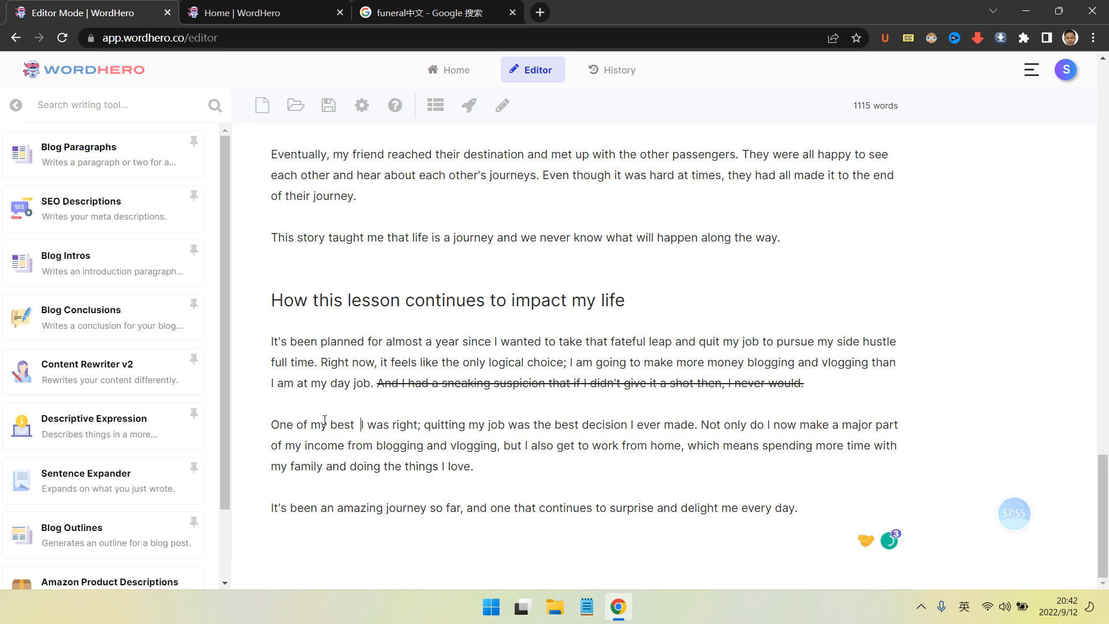
{"action": "type", "text": "nds "}
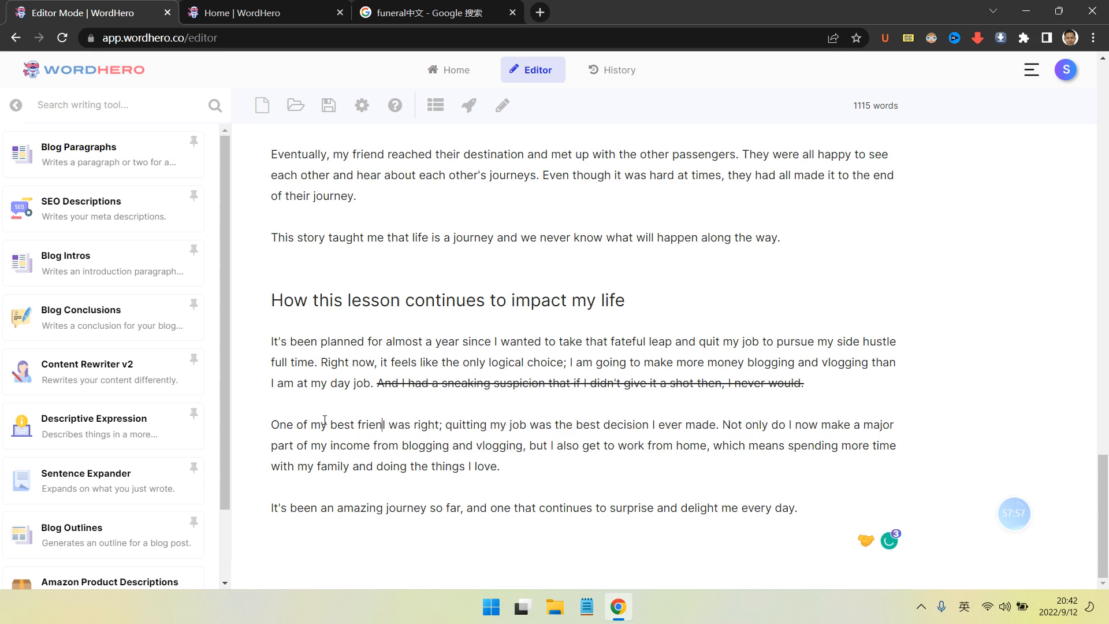
{"action": "type", "text": "al"}
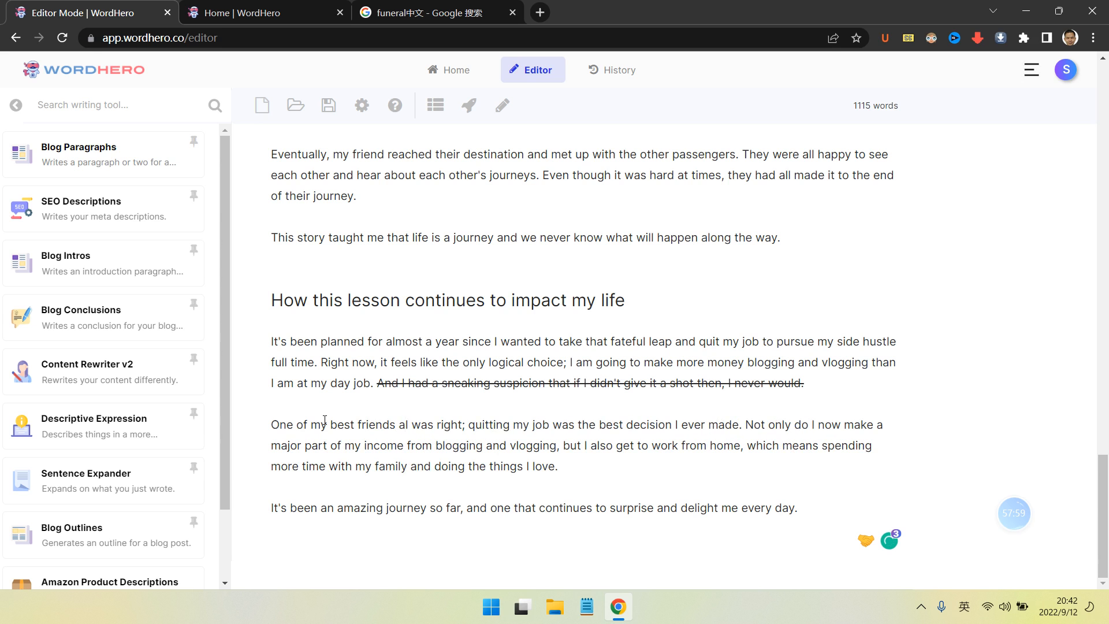
{"action": "key", "text": "BackSpace"}
{"action": "type", "text": "was "}
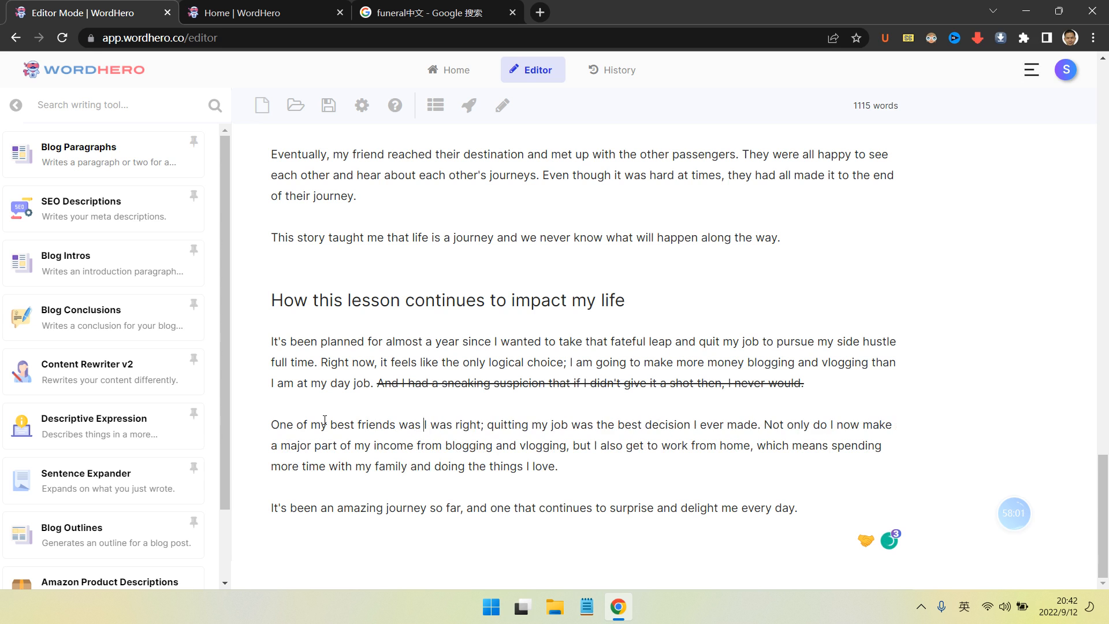
{"action": "type", "text": "quittin"}
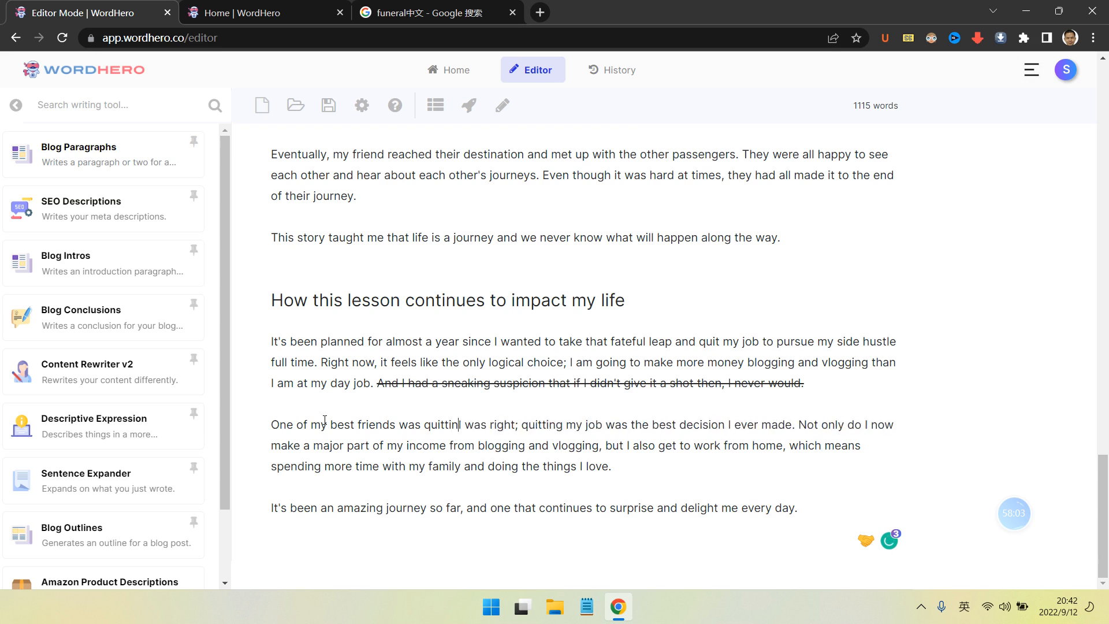
{"action": "type", "text": "g his job."}
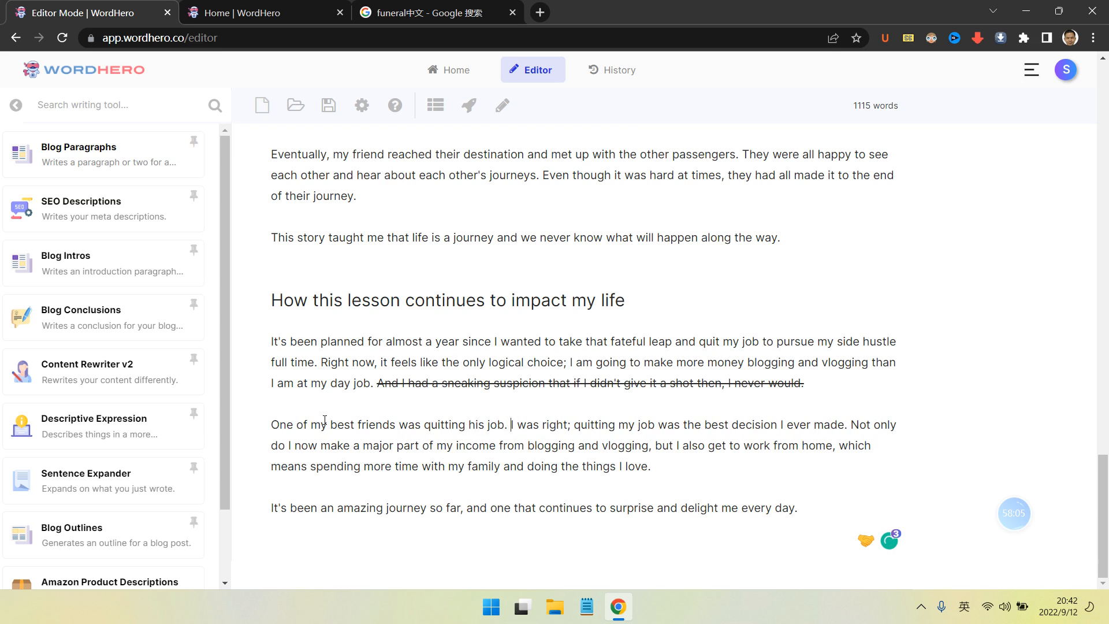
- Reword the paragraph's second sentence in the third person as "He was right; quitting his job was the best decision he ever made."
{"action": "key", "text": "Delete"}
{"action": "type", "text": "He"}
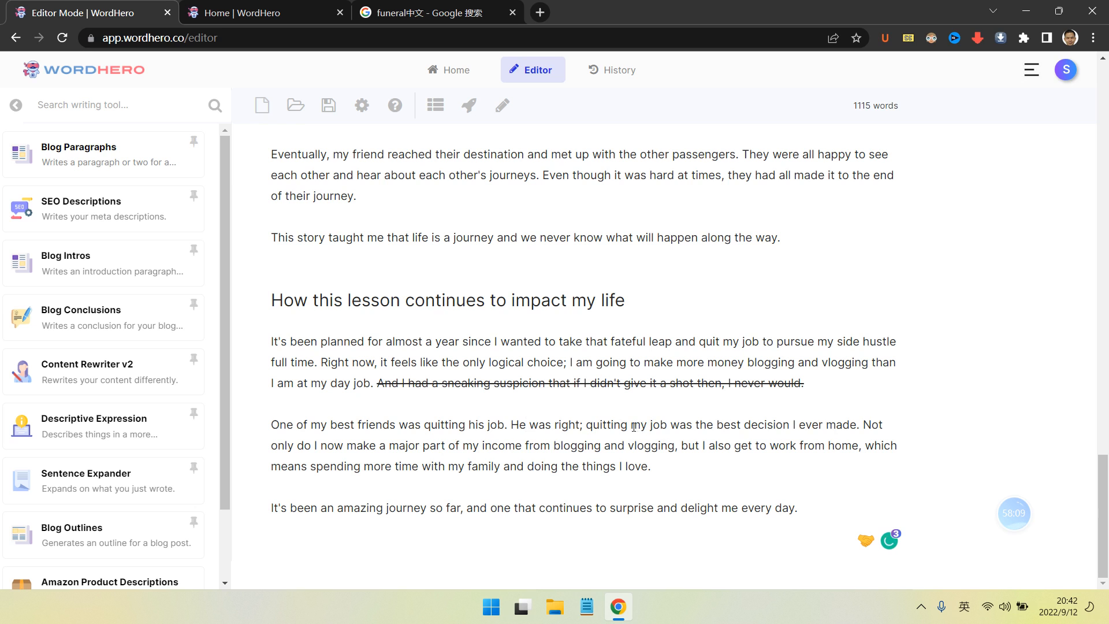
{"action": "left_click_drag", "start_coordinate": [631, 427], "coordinate": [641, 427]}
{"action": "key", "text": "Delete"}
{"action": "key", "text": "Delete"}
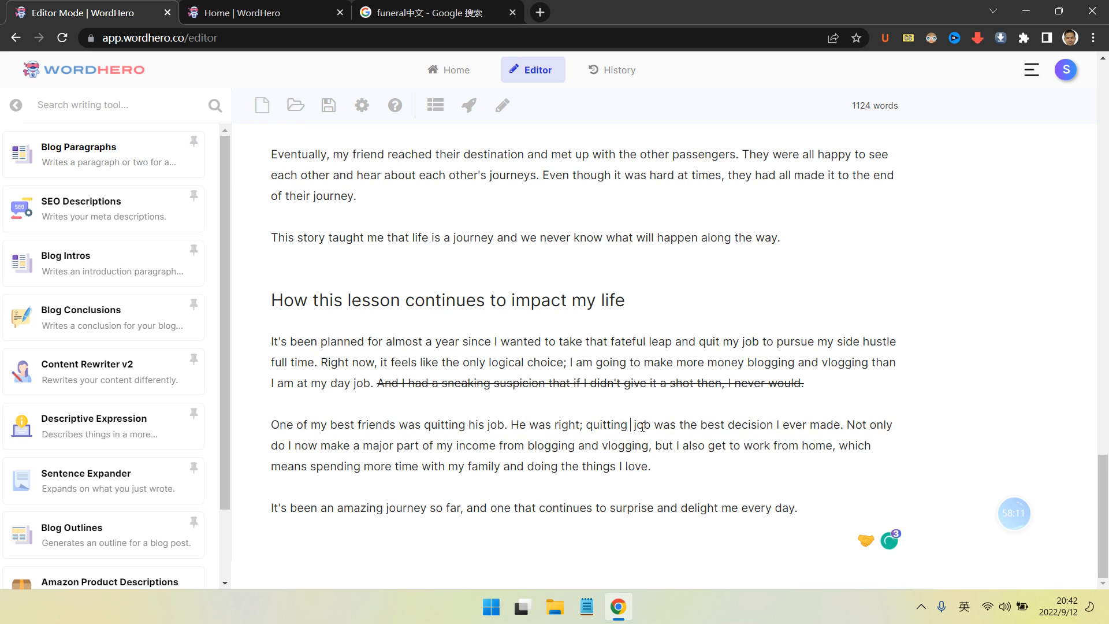
{"action": "type", "text": "his"}
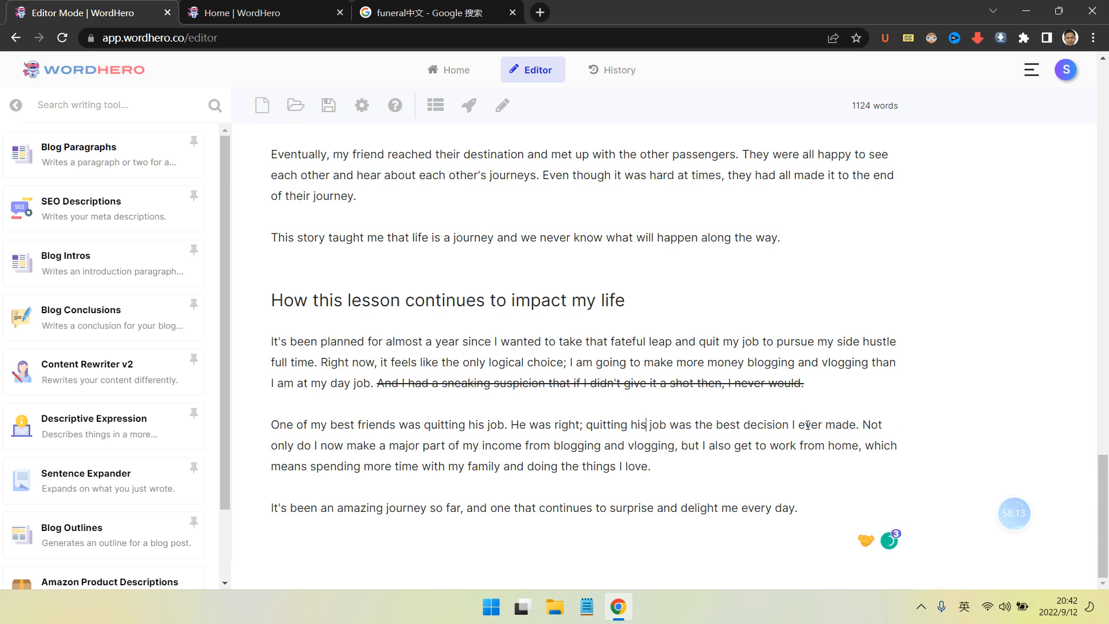
{"action": "left_click_drag", "start_coordinate": [799, 425], "coordinate": [792, 425]}
{"action": "left_click", "coordinate": [821, 415]}
{"action": "key", "text": "Left"}
{"action": "left_click", "coordinate": [794, 426]}
{"action": "key", "text": "Delete"}
{"action": "type", "text": "he"}
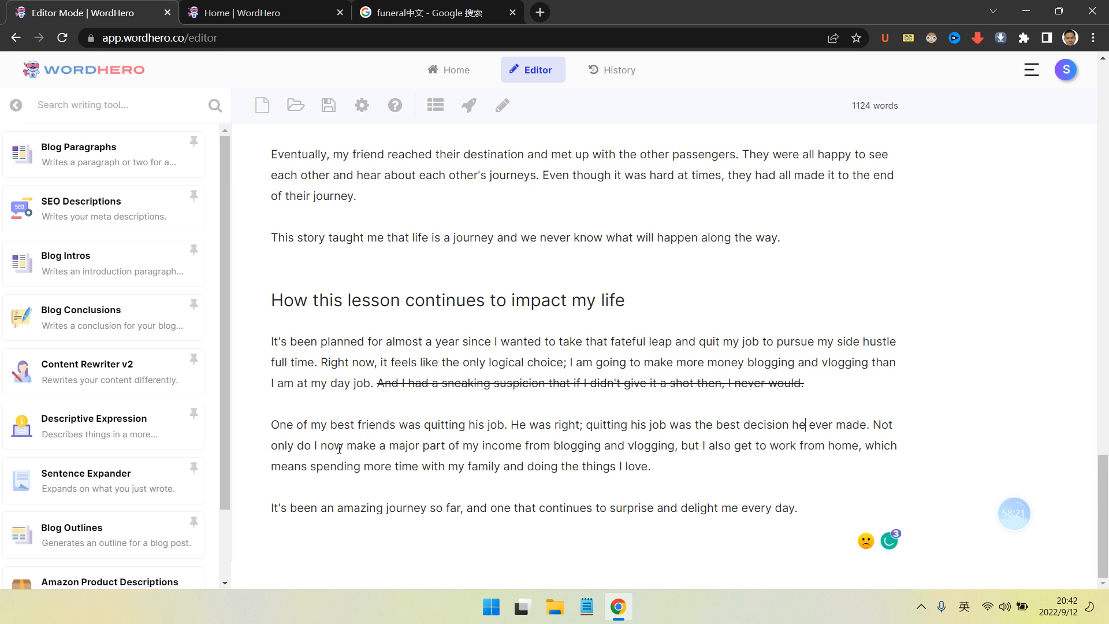
- Change the "Not only" sentence to "does he now make" and "but he also gets to work from home", accepting the suggested verb forms
{"action": "double_click", "coordinate": [316, 445]}
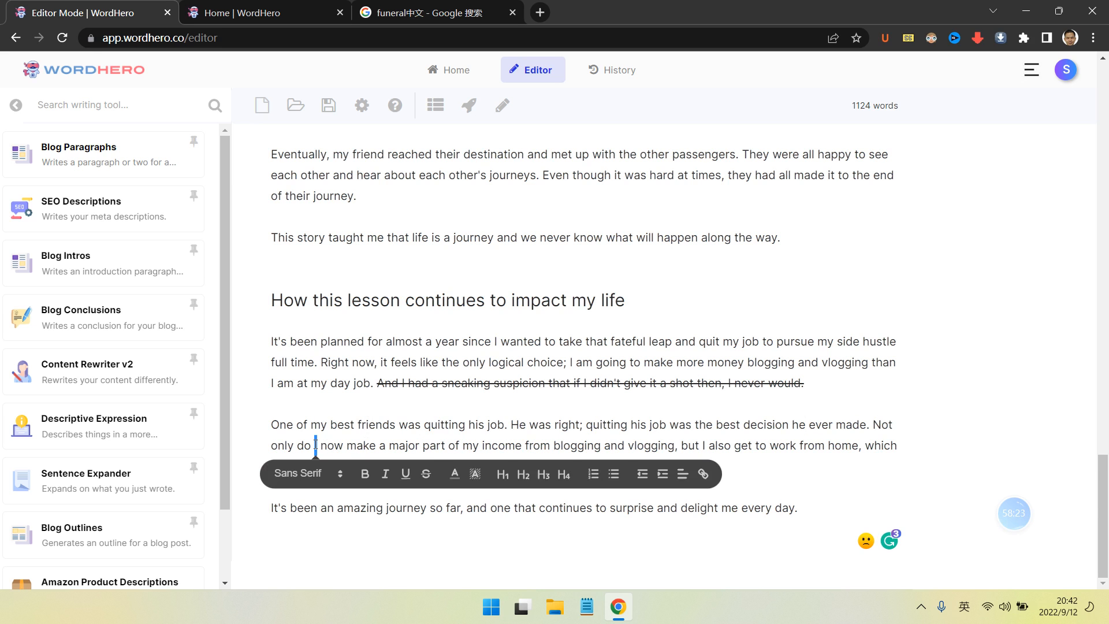
{"action": "type", "text": "he"}
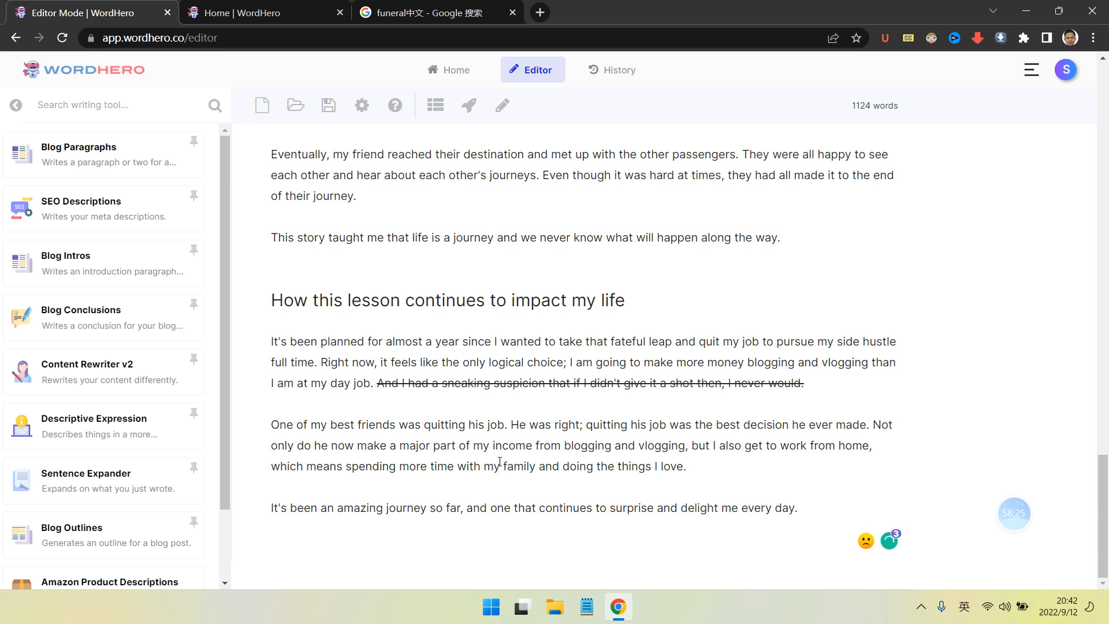
{"action": "double_click", "coordinate": [715, 445]}
{"action": "type", "text": "he"}
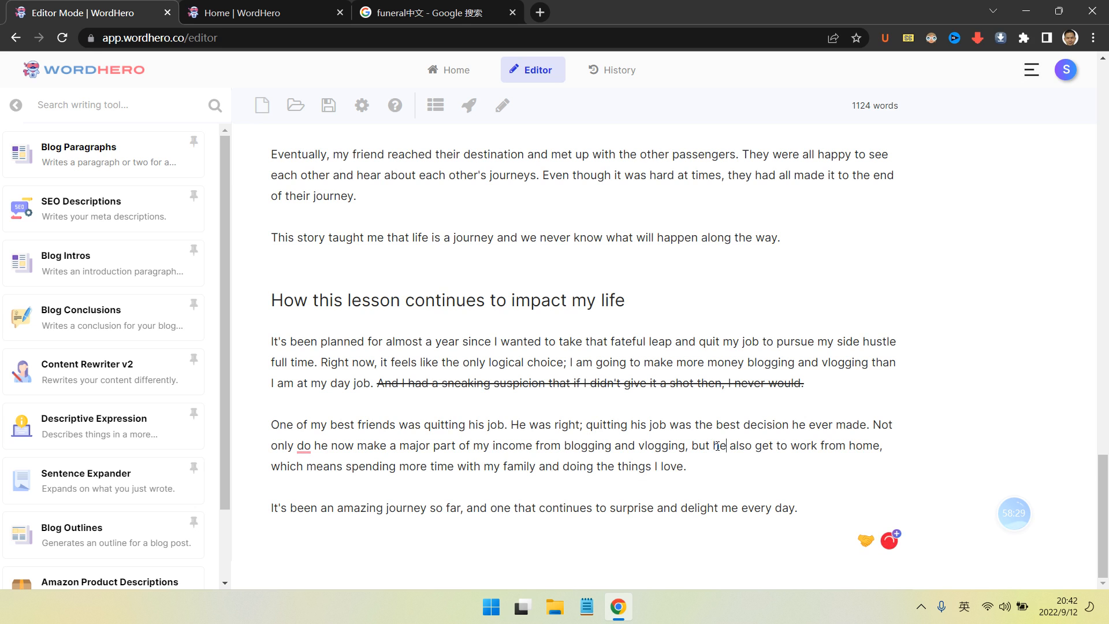
{"action": "mouse_move", "coordinate": [766, 446]}
{"action": "left_click", "coordinate": [777, 489]}
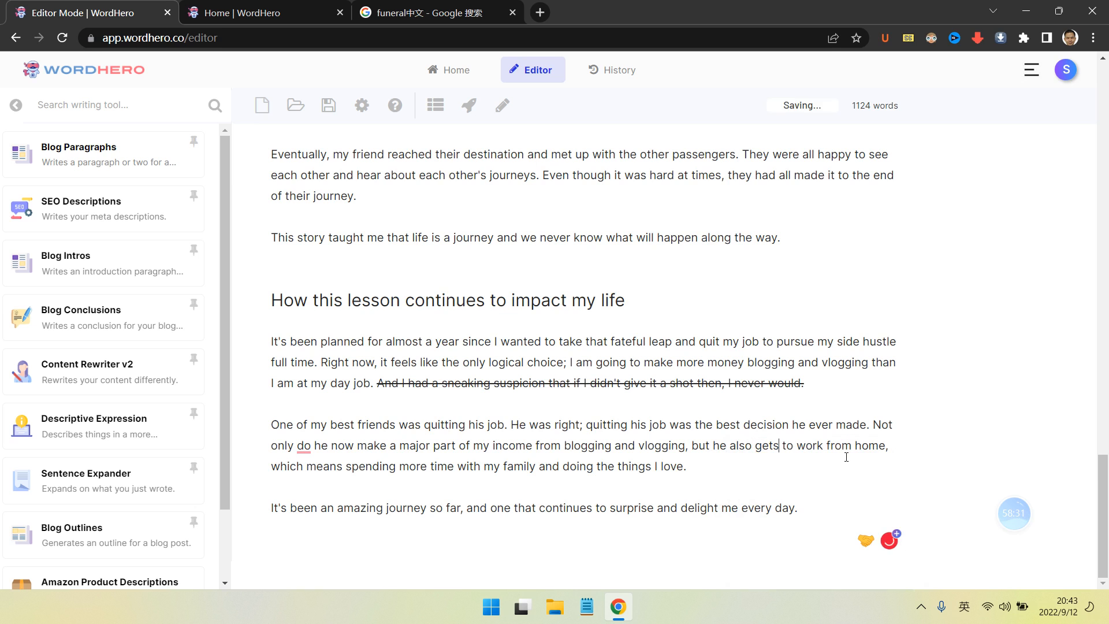
{"action": "mouse_move", "coordinate": [304, 445]}
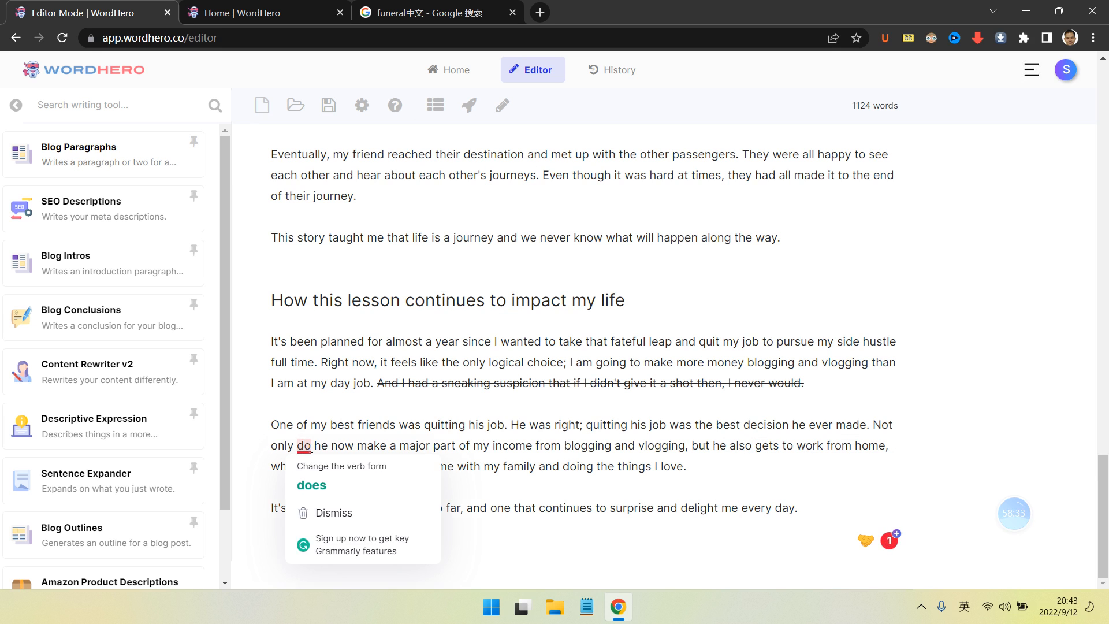
{"action": "left_click", "coordinate": [312, 472]}
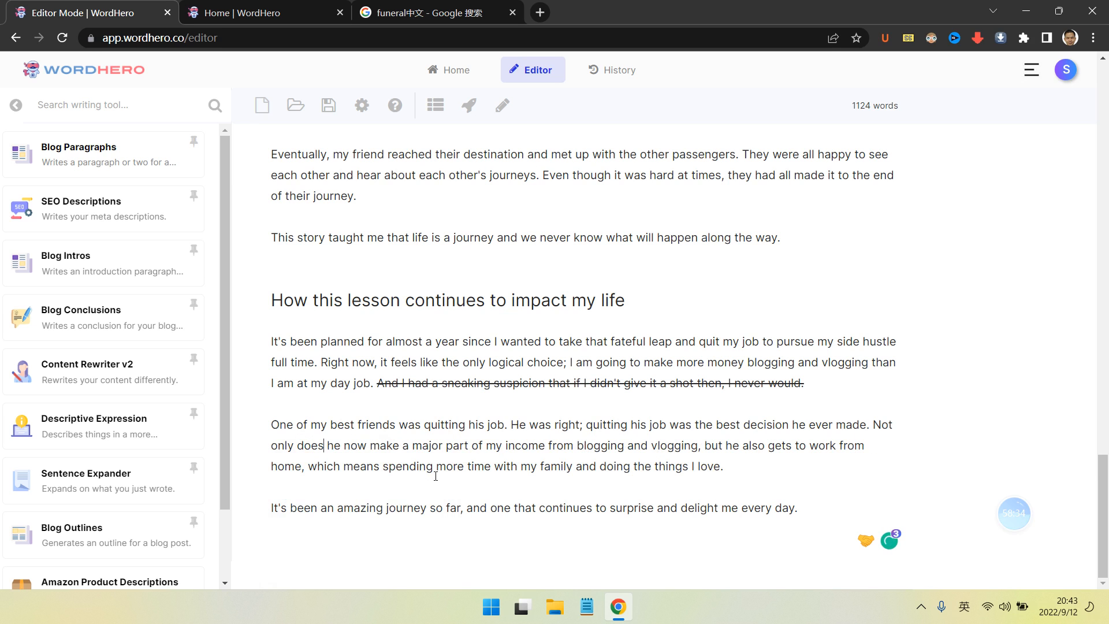
- Change "my family" to "his family" and "I love" to "he loves" in the friend paragraph, accepting the suggested verb form
{"action": "double_click", "coordinate": [528, 466]}
{"action": "type", "text": "hi"}
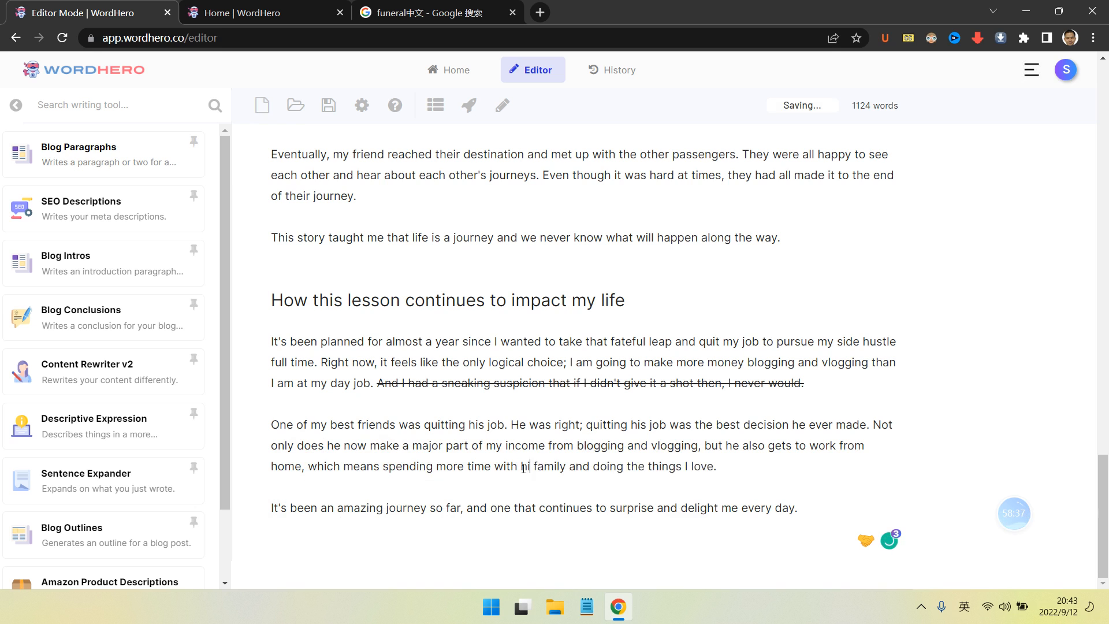
{"action": "type", "text": "s"}
{"action": "double_click", "coordinate": [693, 467]}
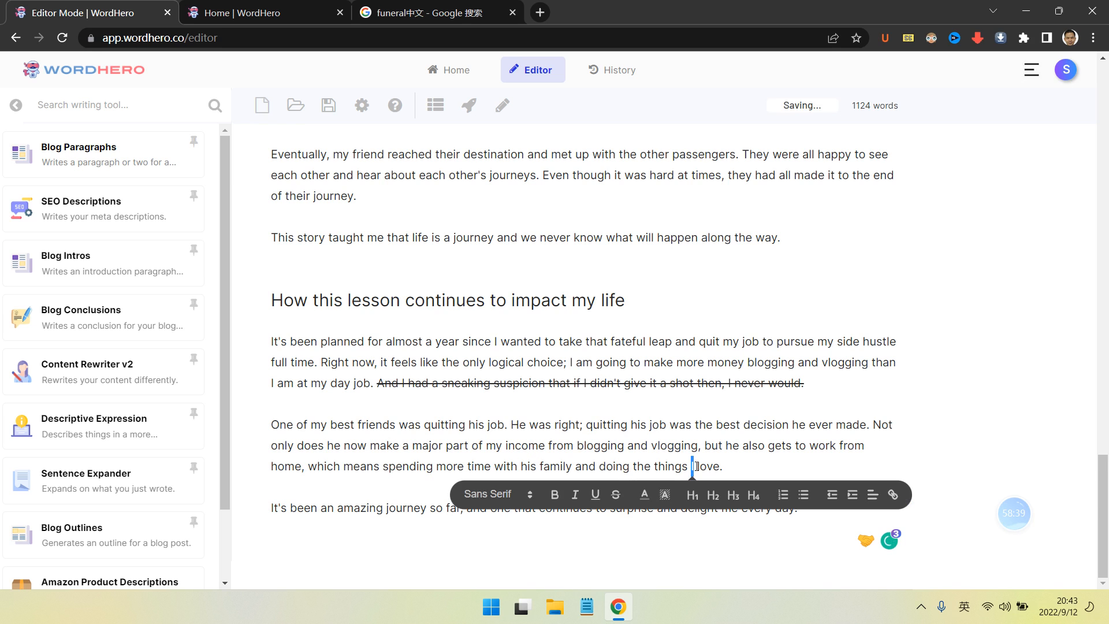
{"action": "type", "text": "he"}
{"action": "mouse_move", "coordinate": [719, 467]}
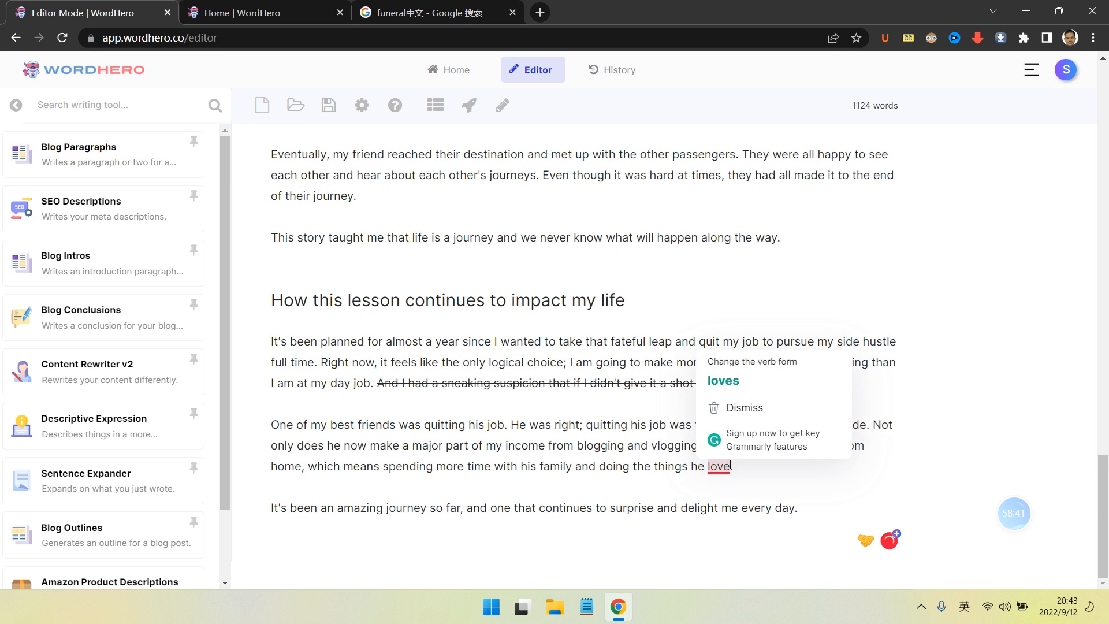
{"action": "left_click", "coordinate": [721, 381]}
- Add the sentence "I am going to follow him." as a separate paragraph after the paragraph about the friend
{"action": "key", "text": "Return"}
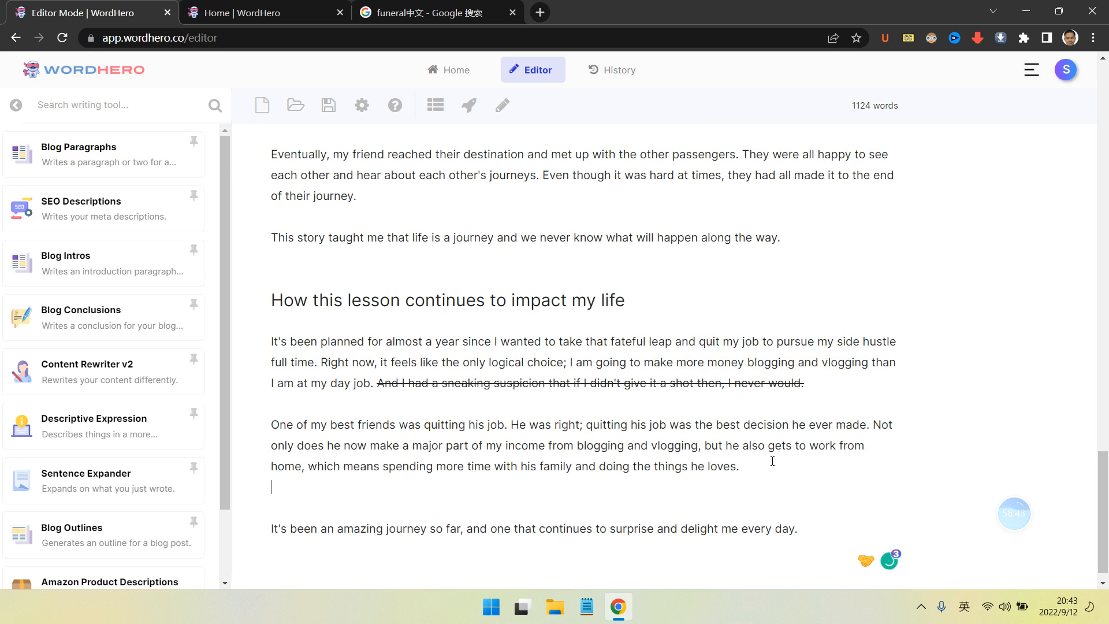
{"action": "type", "text": "I am"}
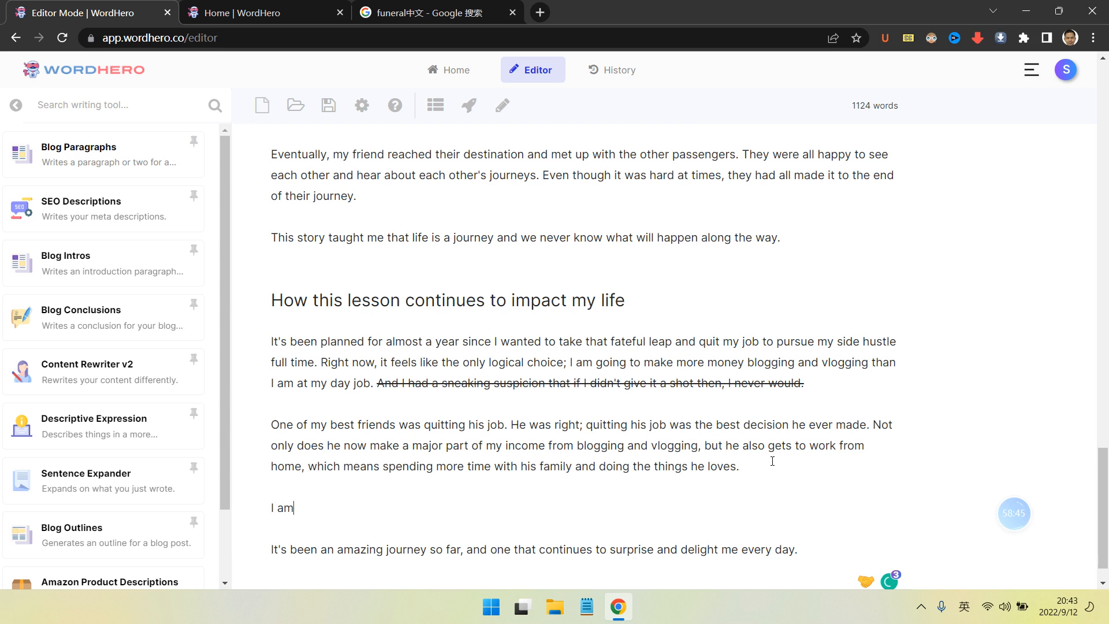
{"action": "type", "text": " going to follow him."}
- Reword the closing sentence's opening as "It will be an amazing journey and one", deleting "so far" and accepting the suggested comma removal
{"action": "scroll", "coordinate": [772, 460], "scroll_direction": "down", "scroll_amount": 1}
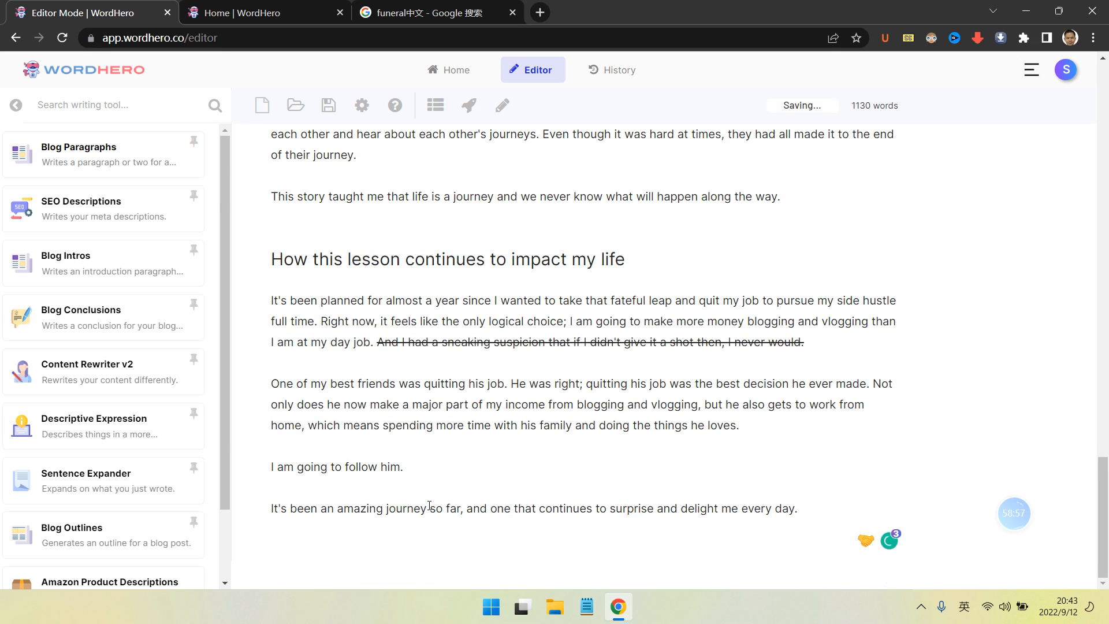
{"action": "left_click_drag", "start_coordinate": [318, 508], "coordinate": [274, 513]}
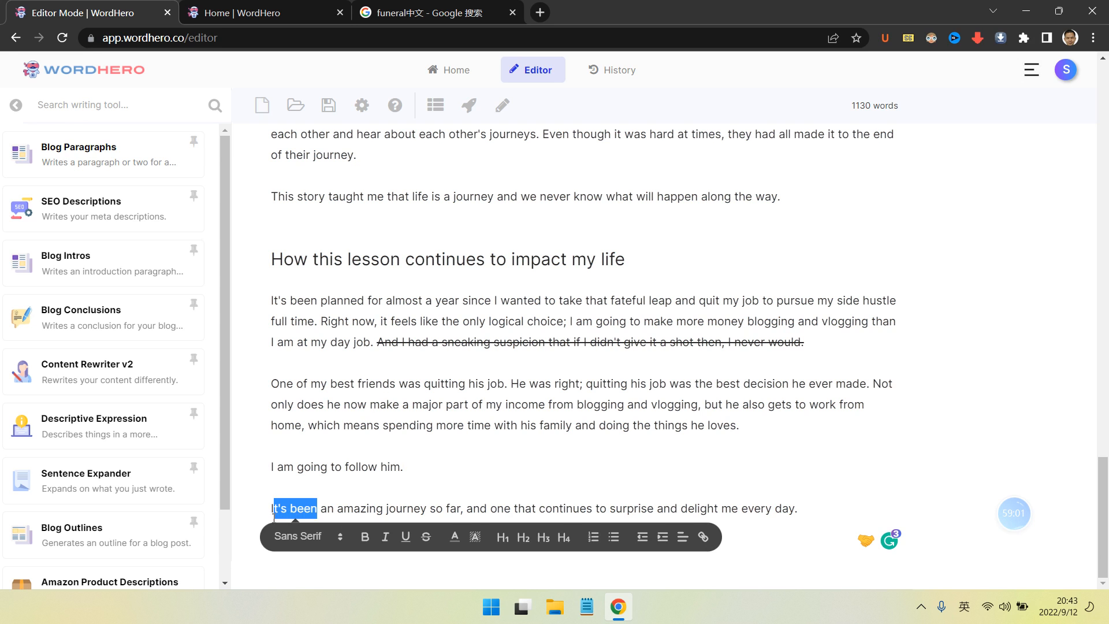
{"action": "type", "text": "t will be"}
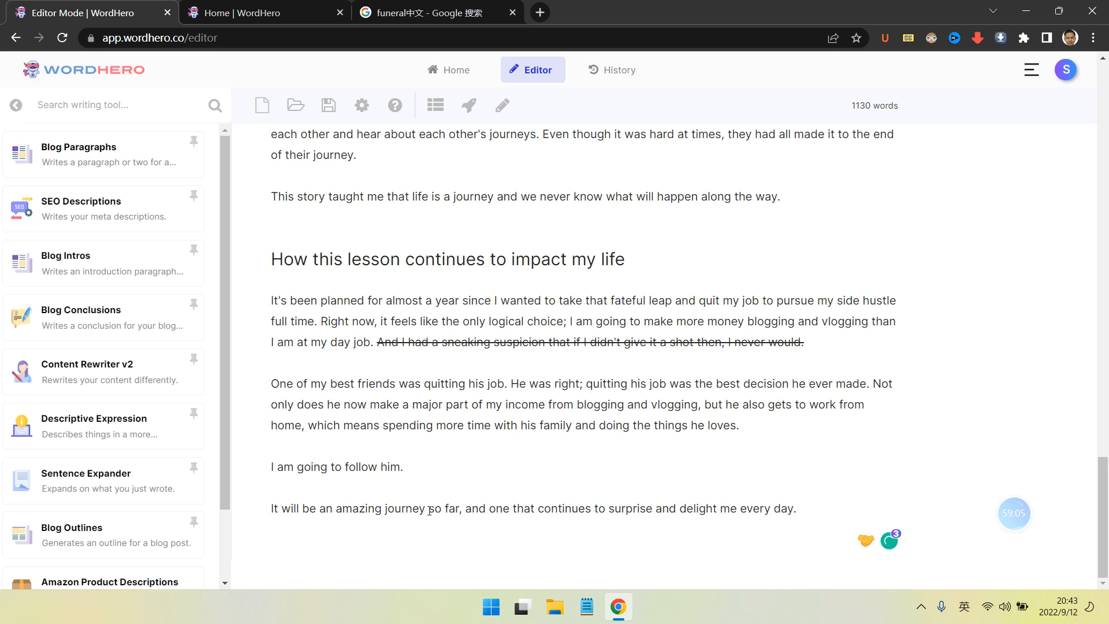
{"action": "left_click_drag", "start_coordinate": [429, 509], "coordinate": [461, 511]}
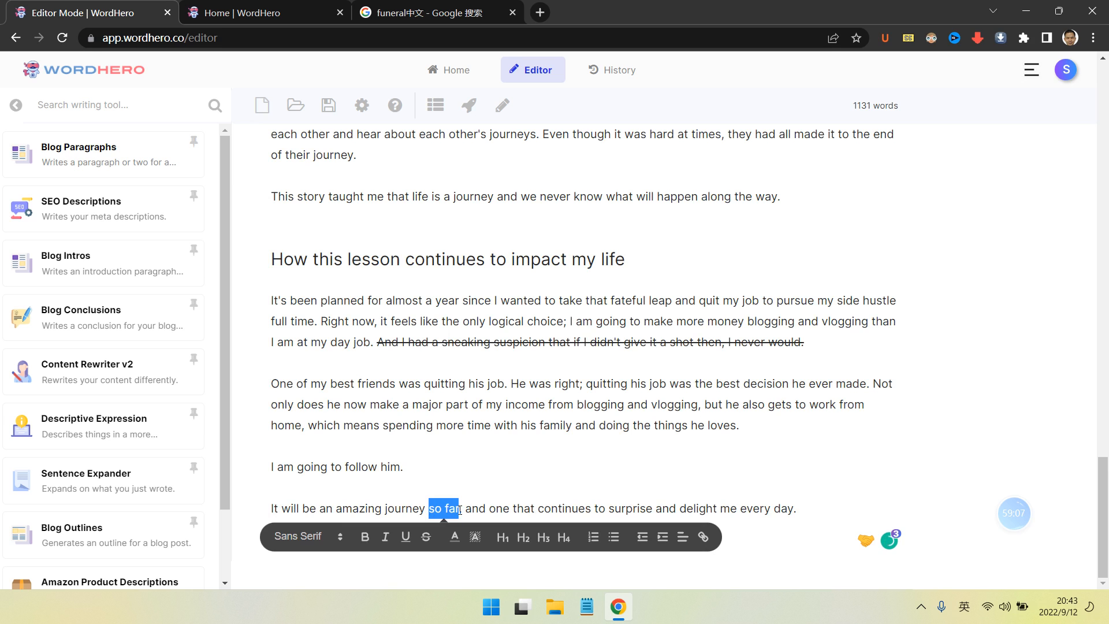
{"action": "key", "text": "BackSpace"}
{"action": "key", "text": "BackSpace"}
{"action": "type", "text": ","}
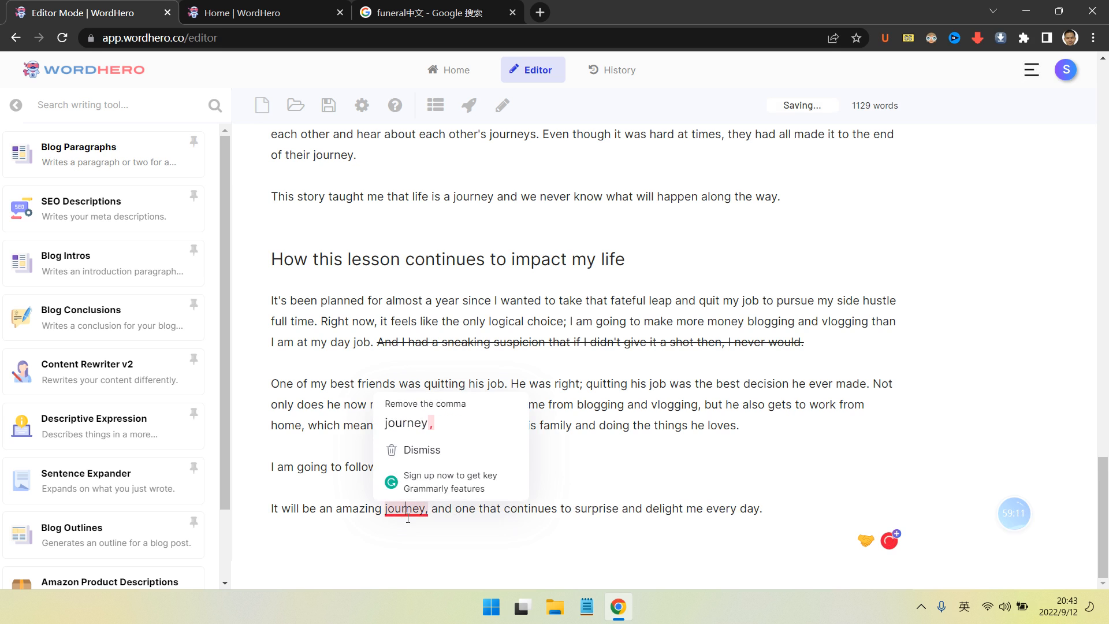
{"action": "mouse_move", "coordinate": [411, 508]}
{"action": "left_click", "coordinate": [407, 423]}
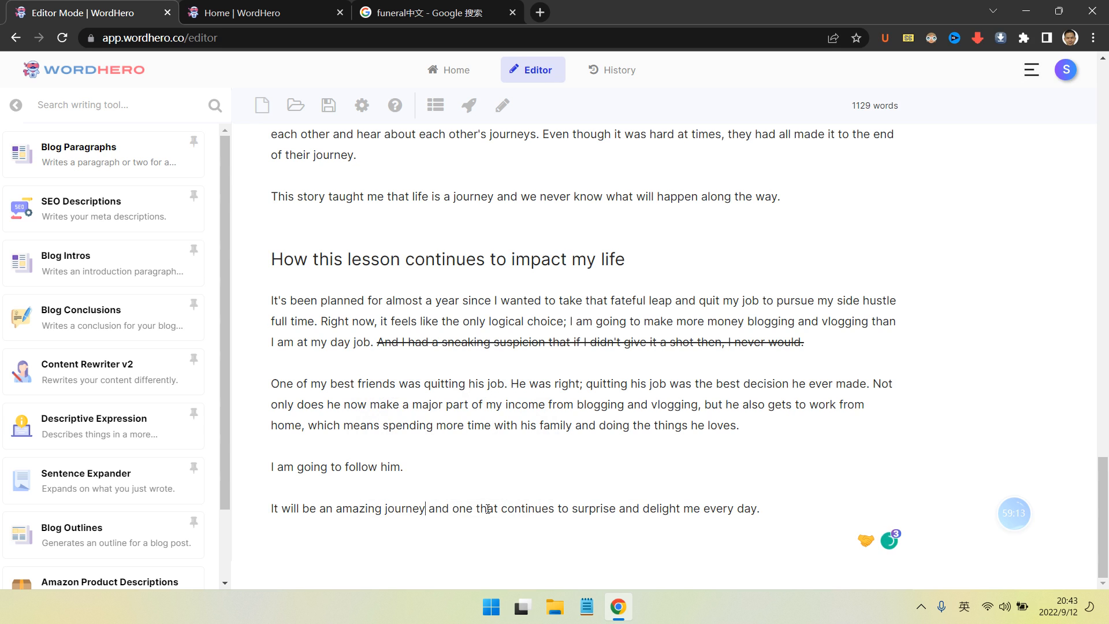
{"action": "left_click", "coordinate": [769, 502]}
- Remove the strikethrough from the "sneaking suspicion" sentence in the section "How this lesson continues to impact my life"
{"action": "scroll", "coordinate": [774, 496], "scroll_direction": "up", "scroll_amount": 3}
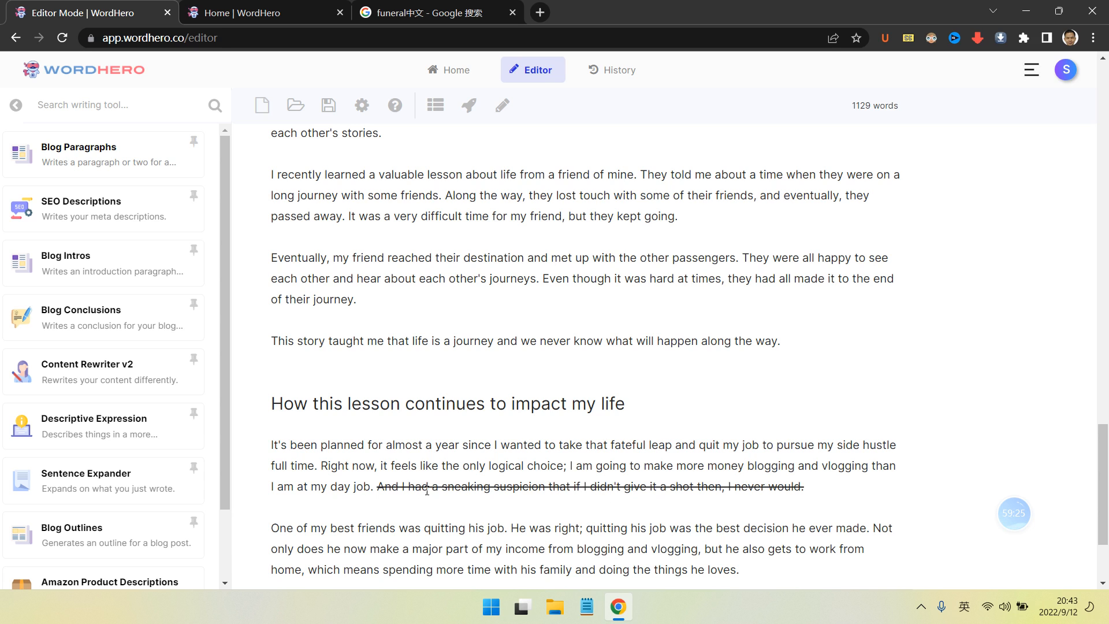
{"action": "left_click_drag", "start_coordinate": [377, 486], "coordinate": [813, 486]}
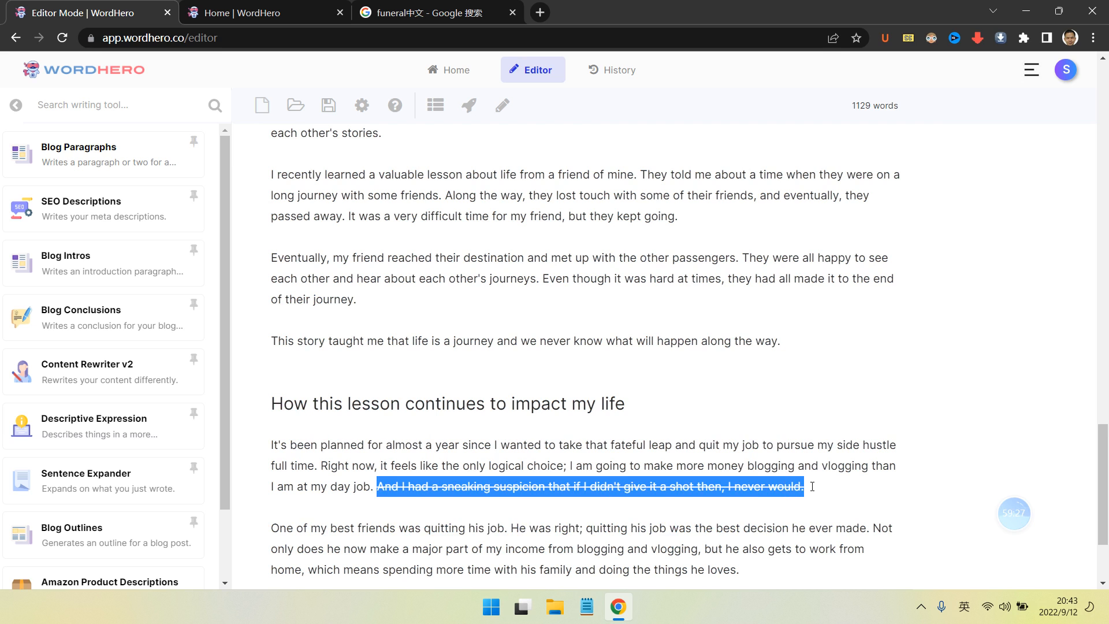
{"action": "left_click", "coordinate": [524, 525]}
{"action": "left_click", "coordinate": [442, 486]}
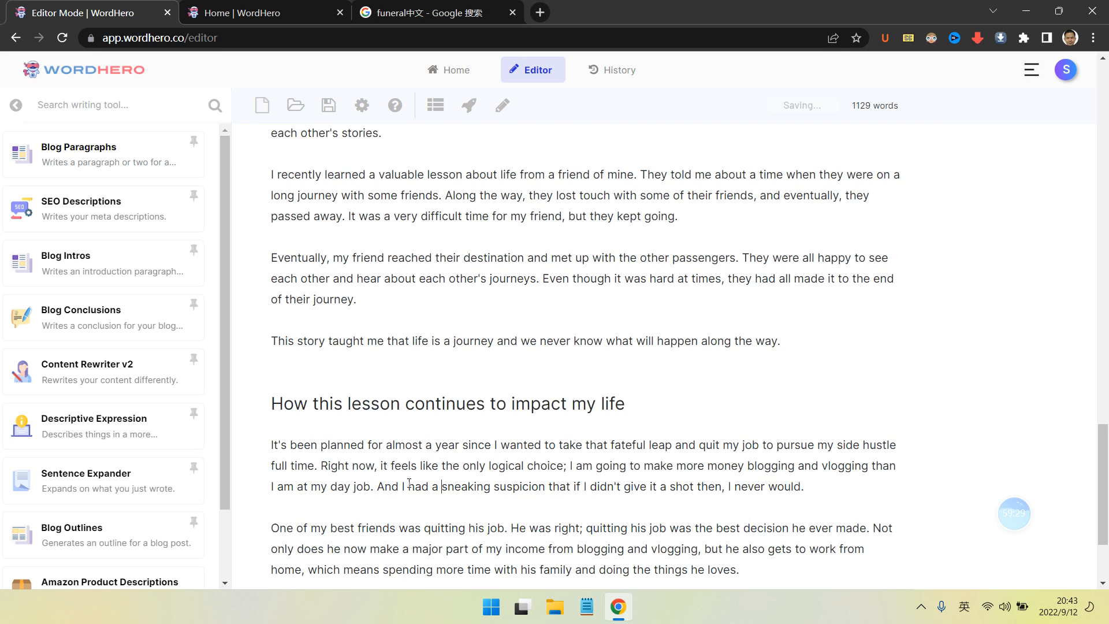
- Change "had" to "have" in the "sneaking suspicion" sentence
{"action": "left_click_drag", "start_coordinate": [415, 485], "coordinate": [428, 483]}
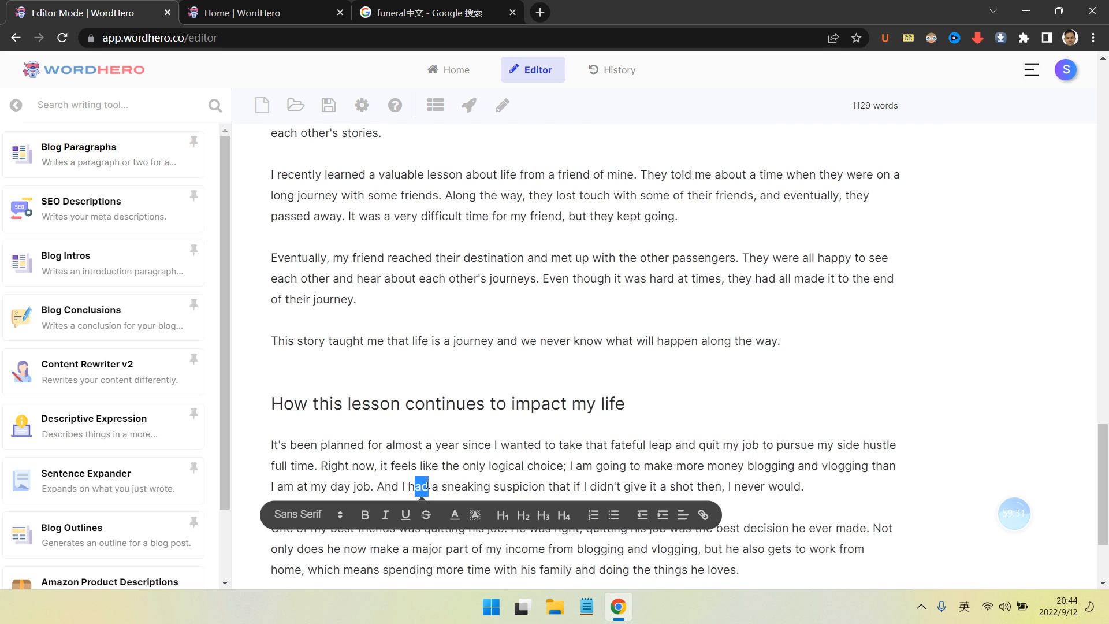
{"action": "type", "text": "ve"}
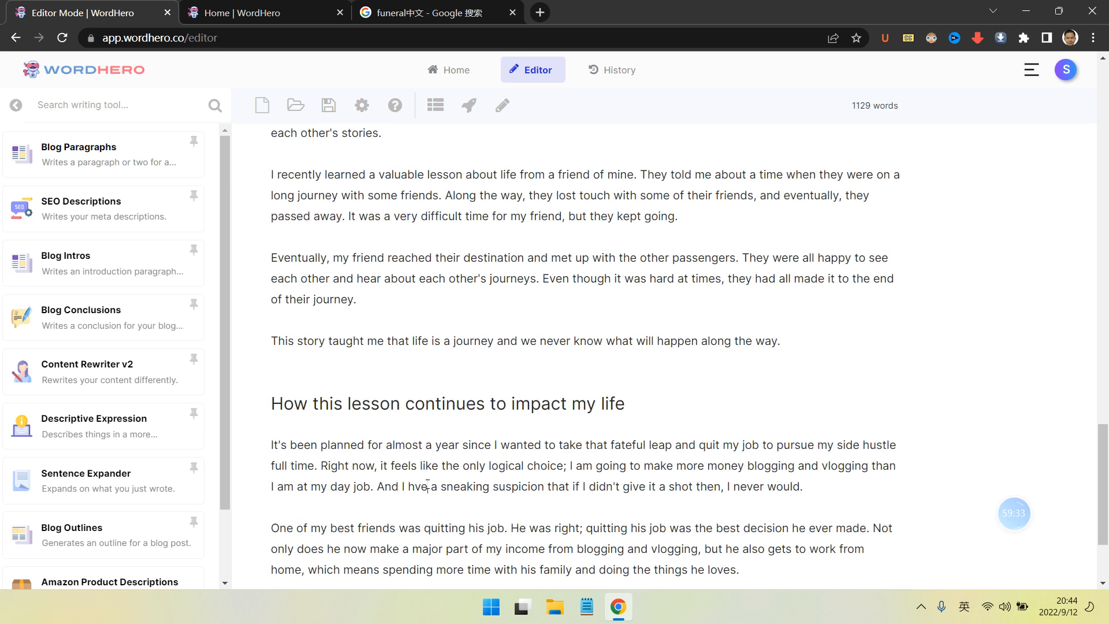
{"action": "key", "text": "BackSpace"}
{"action": "key", "text": "BackSpace"}
{"action": "type", "text": "ave"}
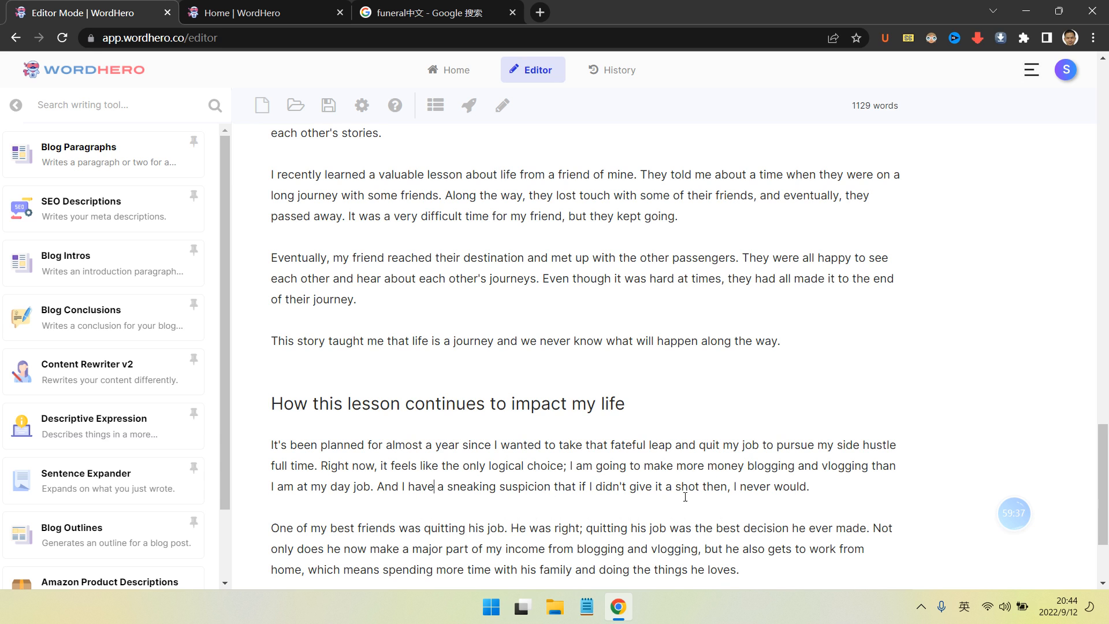
{"action": "left_click", "coordinate": [844, 479]}
- Review the whole article from the title and introduction through the final section, checking the edited paragraphs
{"action": "scroll", "coordinate": [841, 473], "scroll_direction": "up", "scroll_amount": 20}
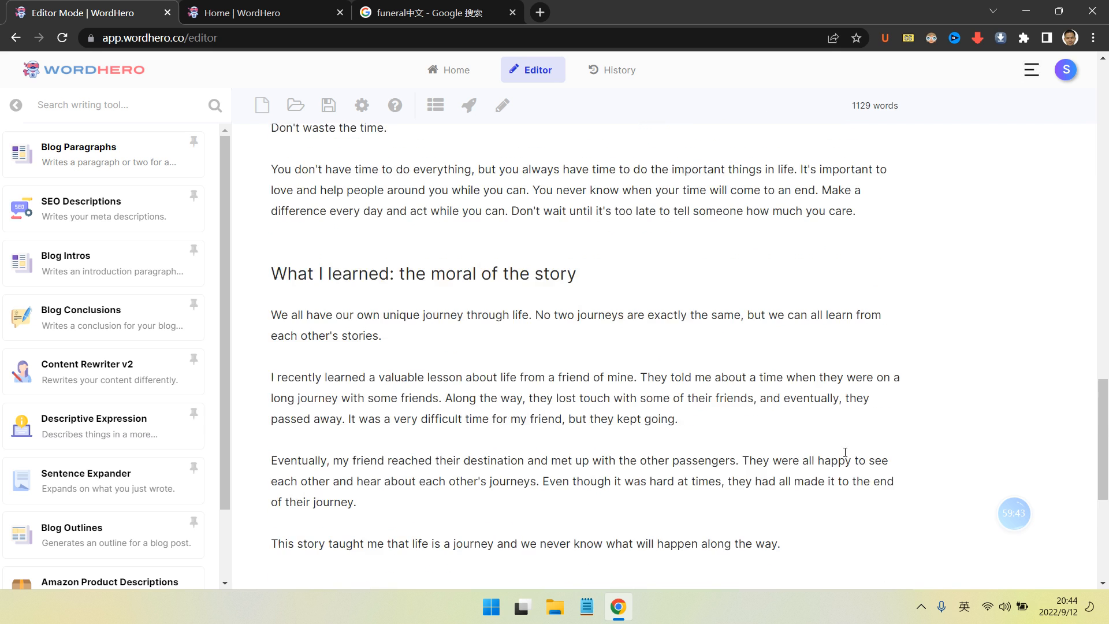
{"action": "scroll", "coordinate": [842, 444], "scroll_direction": "up", "scroll_amount": 2}
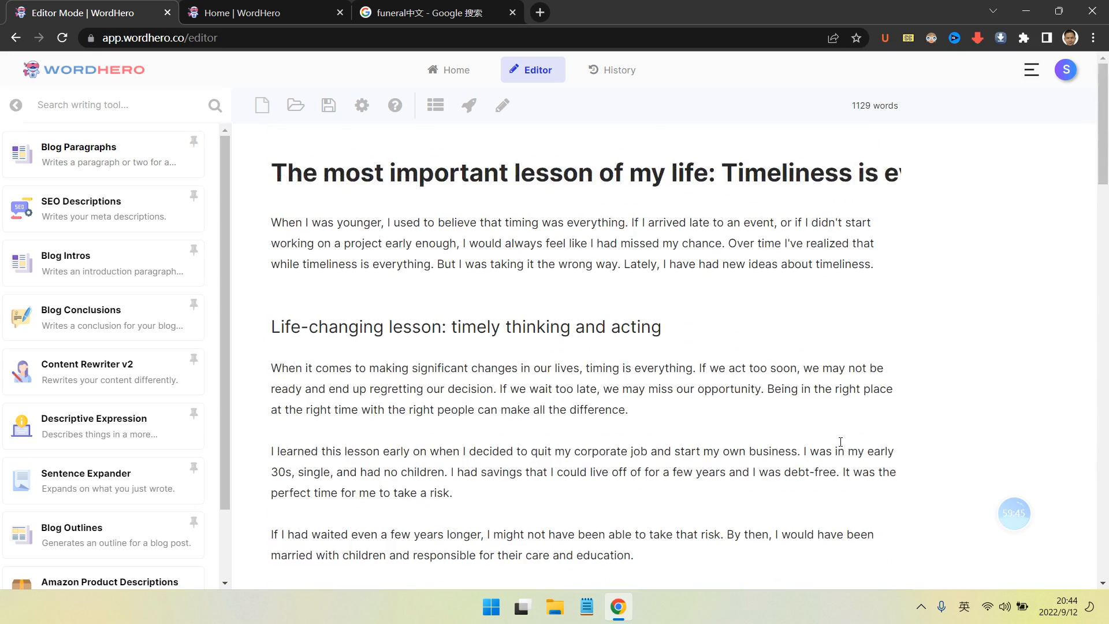
{"action": "scroll", "coordinate": [670, 433], "scroll_direction": "down", "scroll_amount": 2}
{"action": "scroll", "coordinate": [664, 432], "scroll_direction": "up", "scroll_amount": 2}
{"action": "scroll", "coordinate": [661, 432], "scroll_direction": "up", "scroll_amount": 2}
{"action": "scroll", "coordinate": [660, 432], "scroll_direction": "down", "scroll_amount": 20}
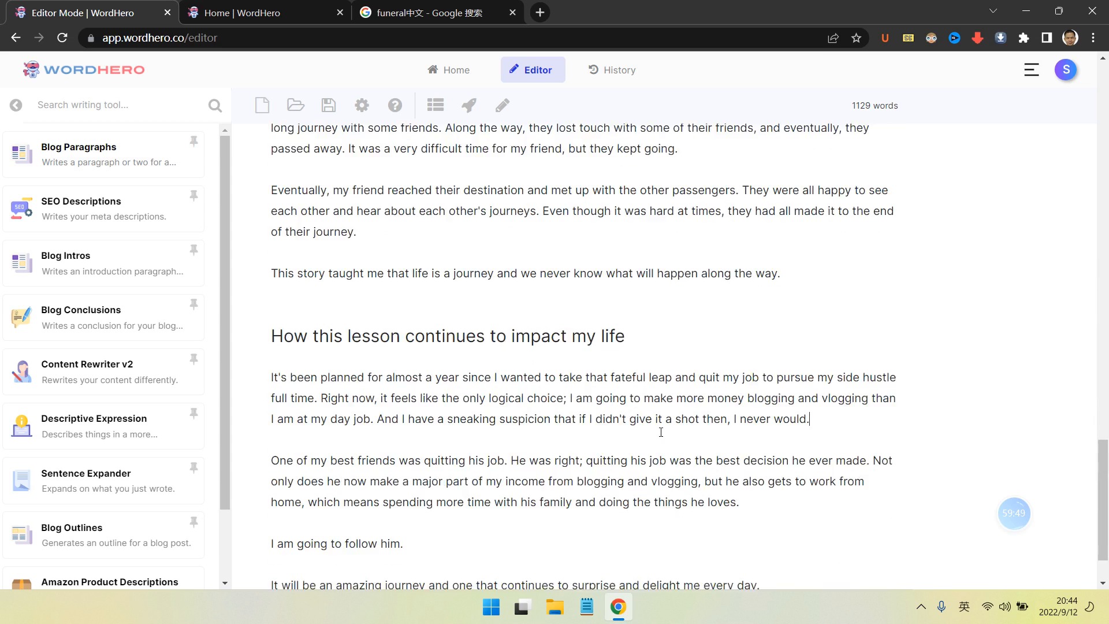
{"action": "scroll", "coordinate": [661, 432], "scroll_direction": "up", "scroll_amount": 12}
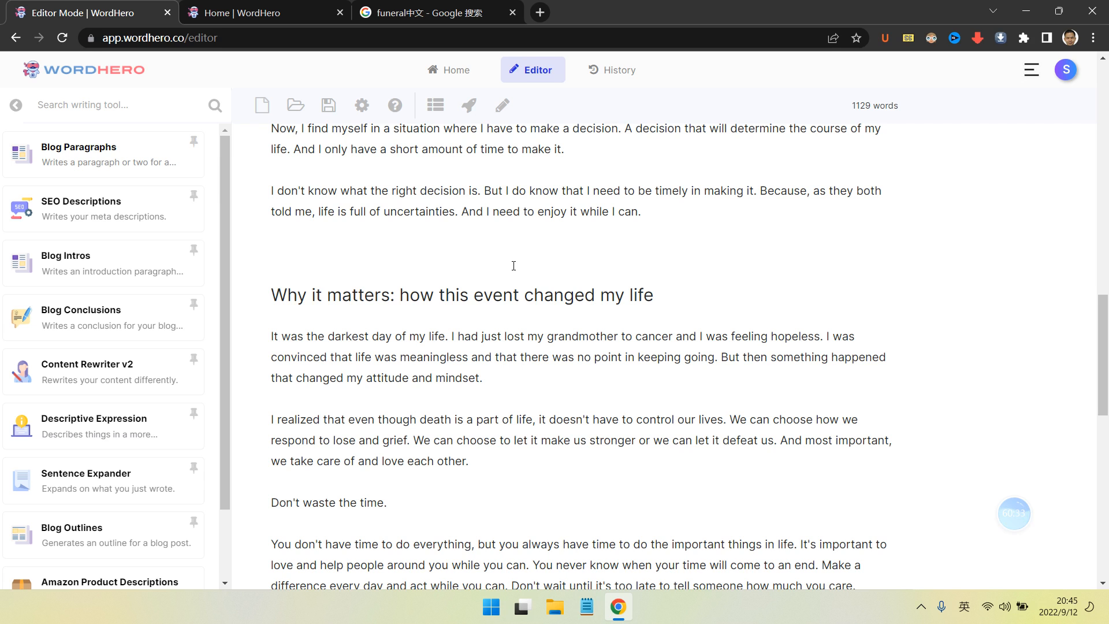
{"action": "scroll", "coordinate": [513, 266], "scroll_direction": "up", "scroll_amount": 8}
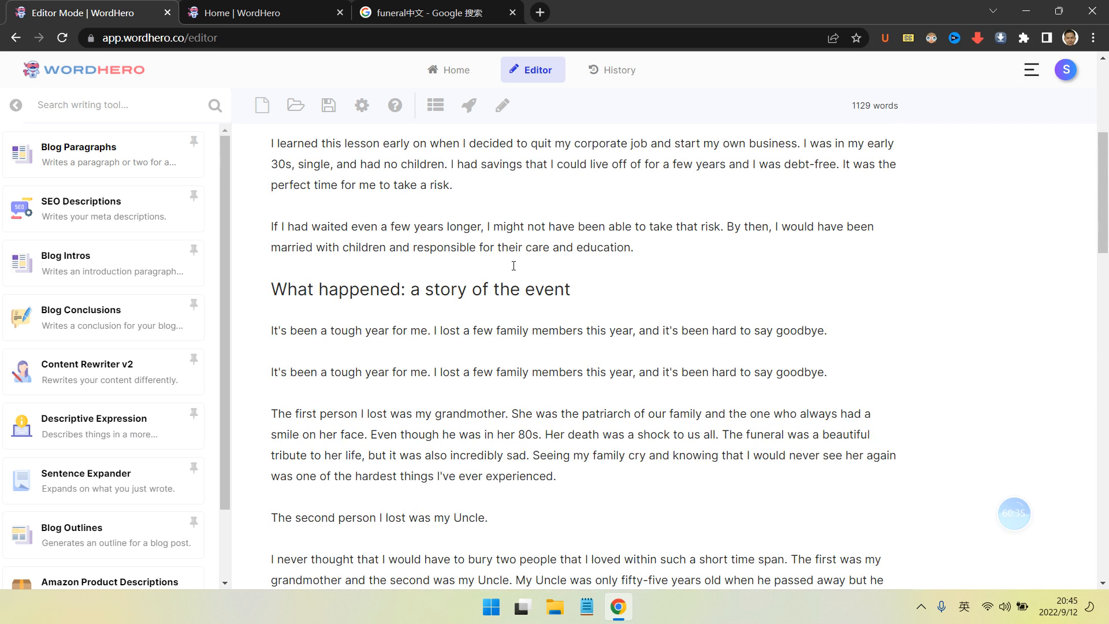